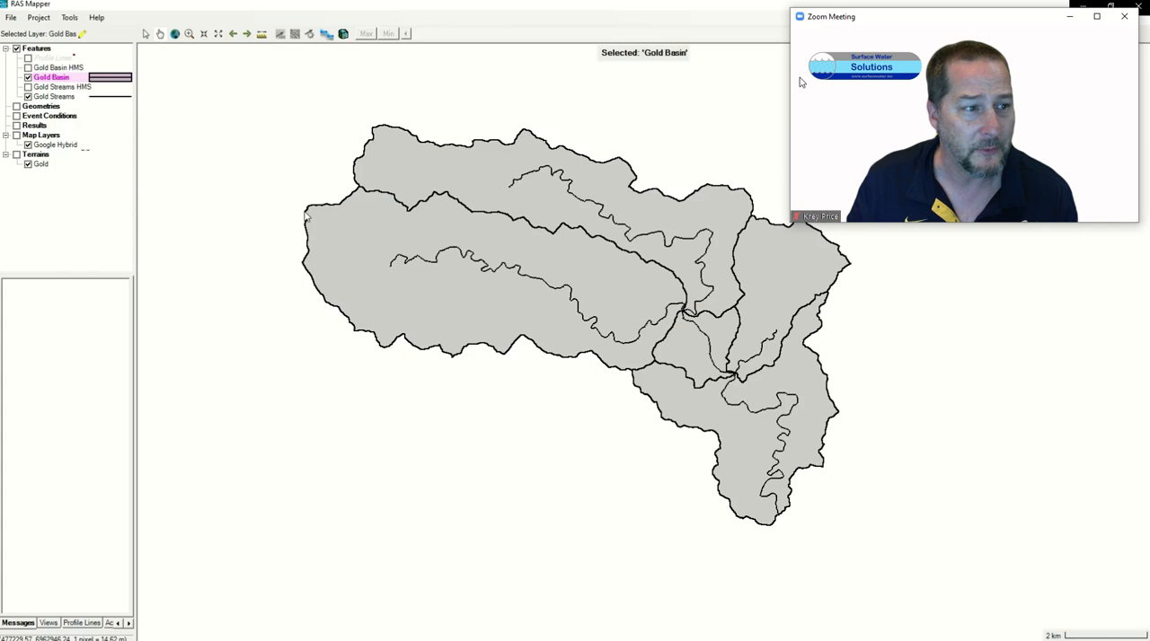
# Step: Save the Gold Basin layer's features as a shapefile named Gold Single Basin in the 07 Shape files folder
pyautogui.doubleClick(251, 176)
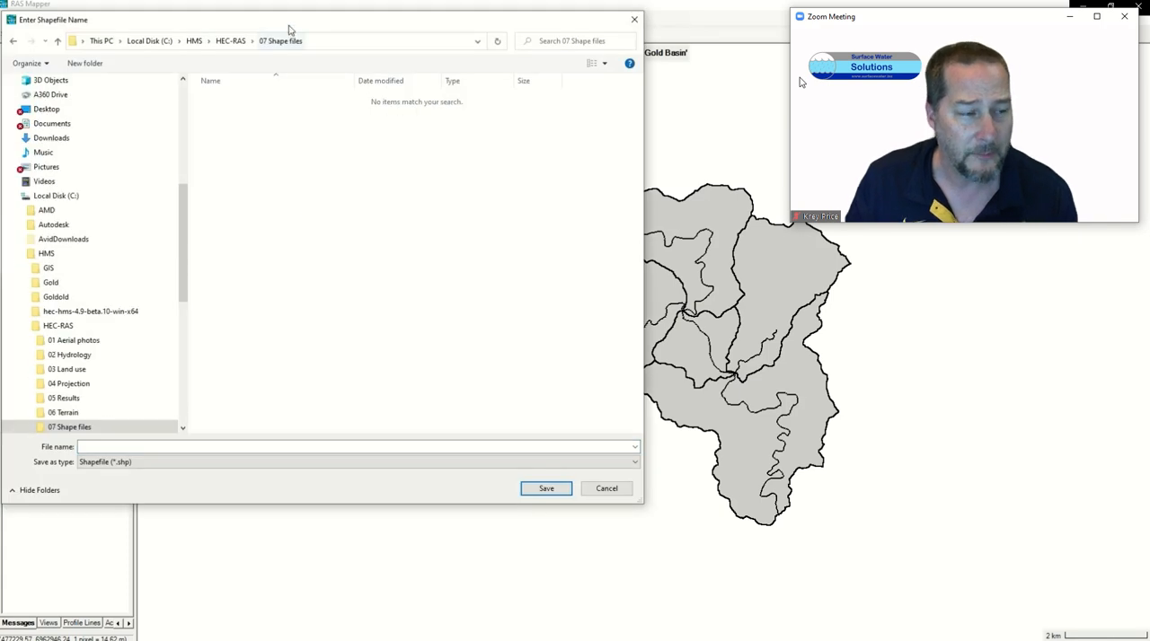
pyautogui.moveTo(291, 27); pyautogui.dragTo(544, 142)
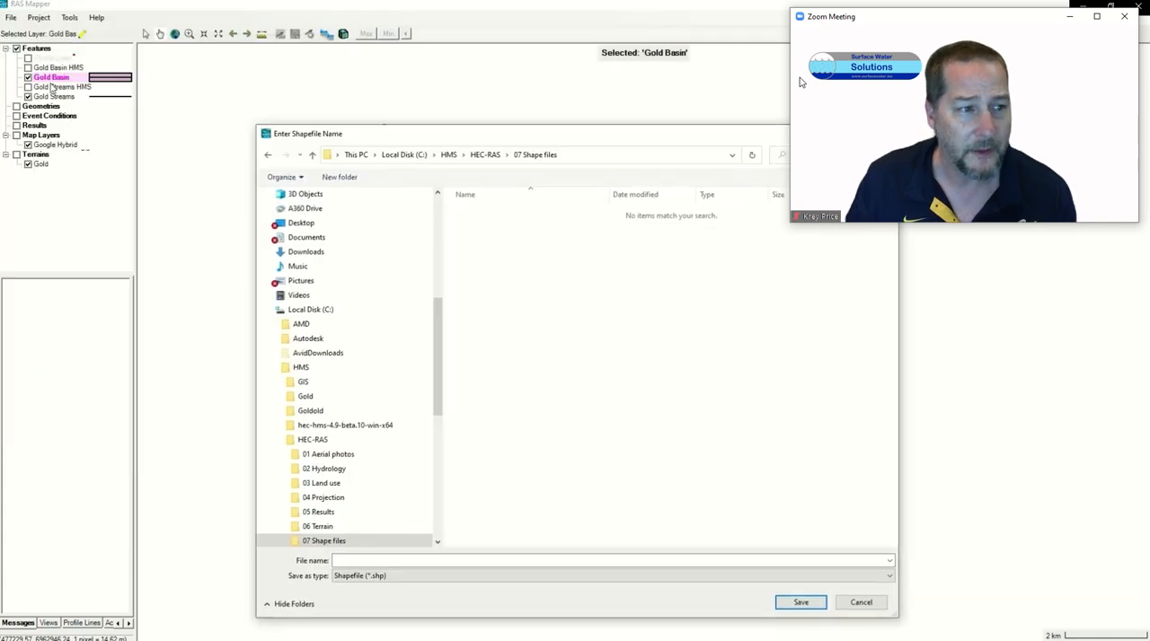
pyautogui.click(413, 559)
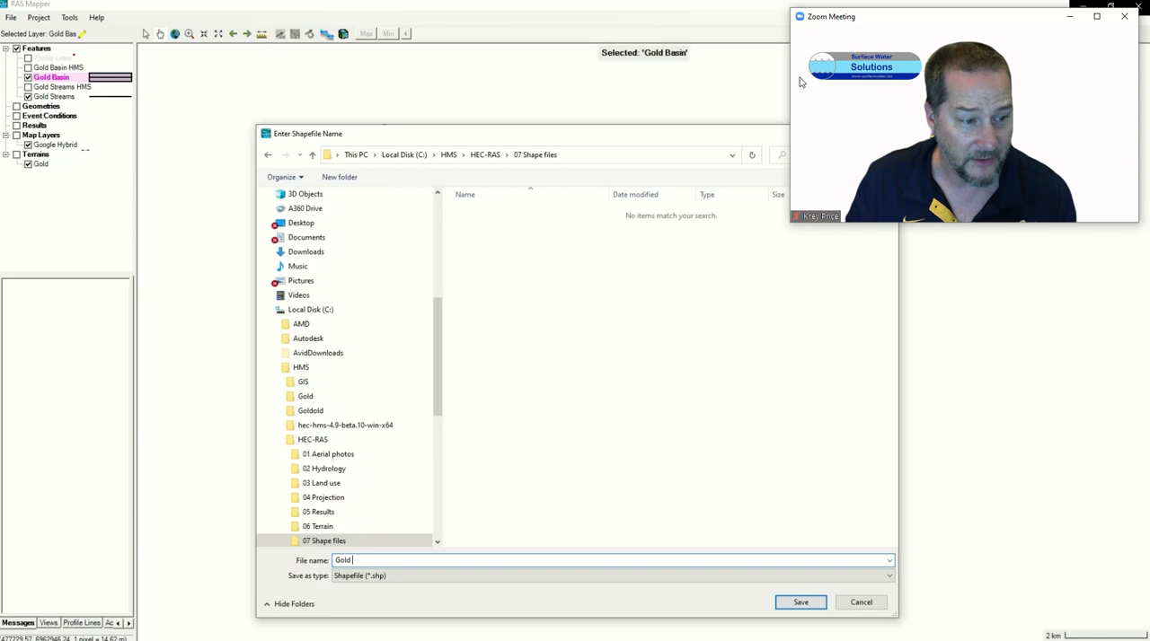
pyautogui.write('Gold Single Basi')
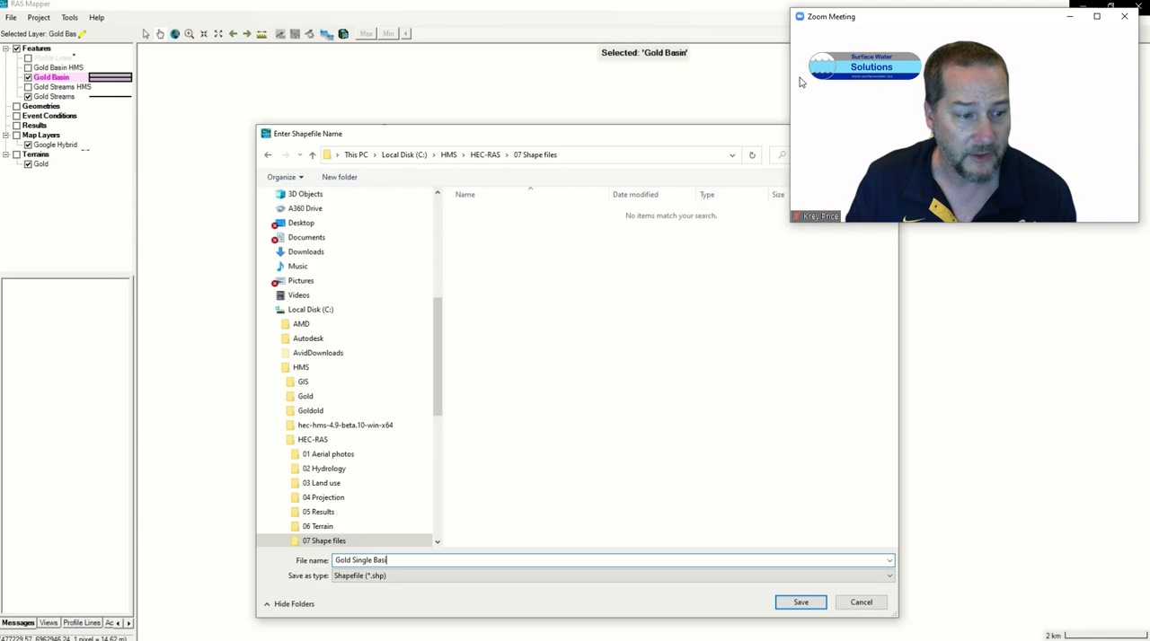
pyautogui.write('n')
pyautogui.press('Return')
# Step: Export the Gold Streams layer's features to a shapefile named Gold Single Stream in the 07 Shape files folder
pyautogui.click(51, 98)
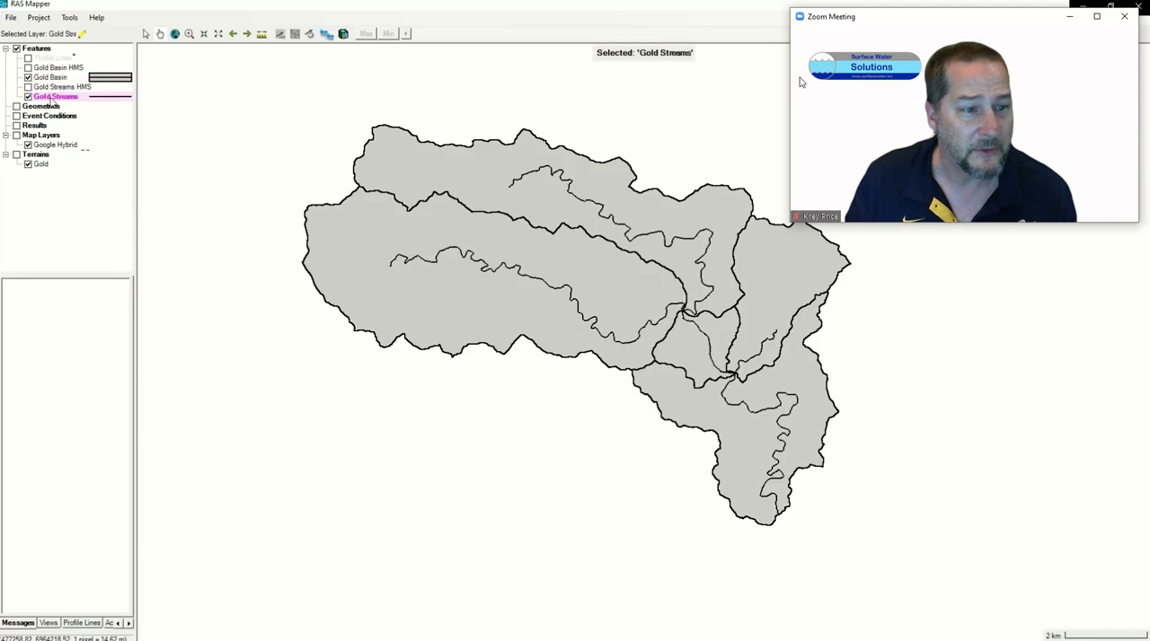
pyautogui.rightClick(51, 101)
pyautogui.moveTo(104, 227)
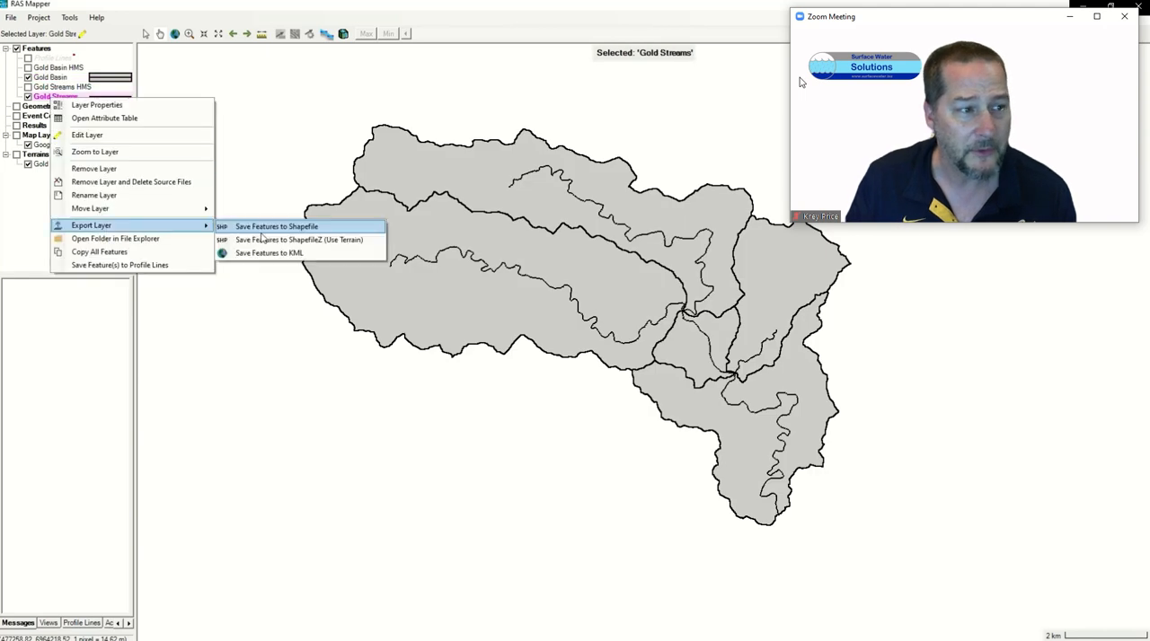
pyautogui.click(265, 229)
pyautogui.write('G')
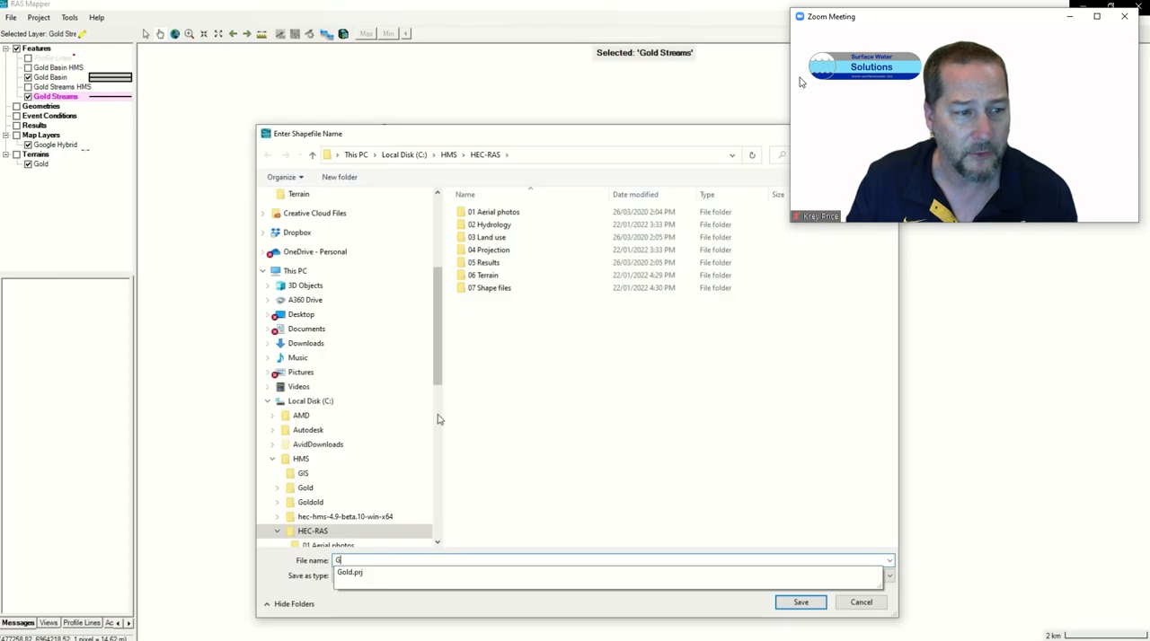
pyautogui.write('o')
pyautogui.doubleClick(490, 288)
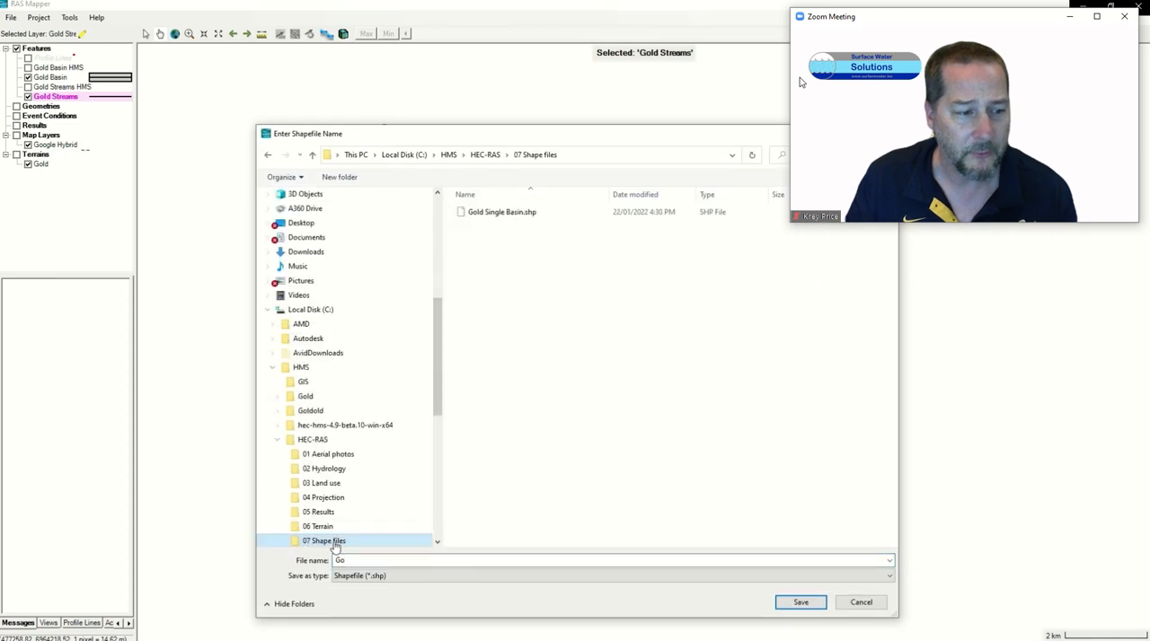
pyautogui.doubleClick(363, 561)
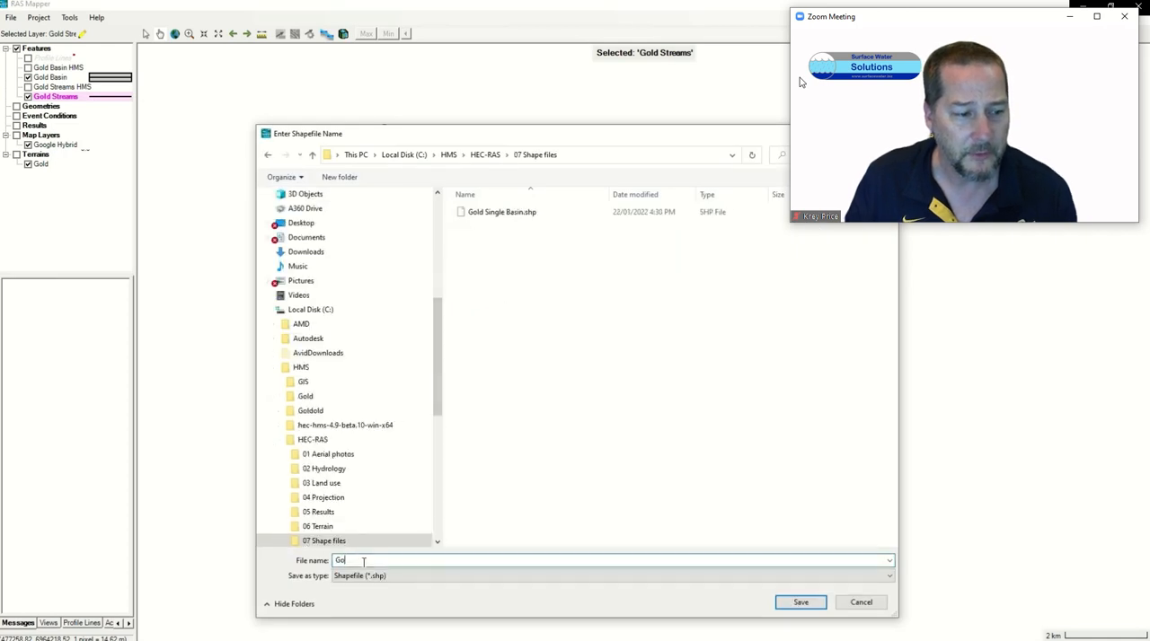
pyautogui.write('Gold Single')
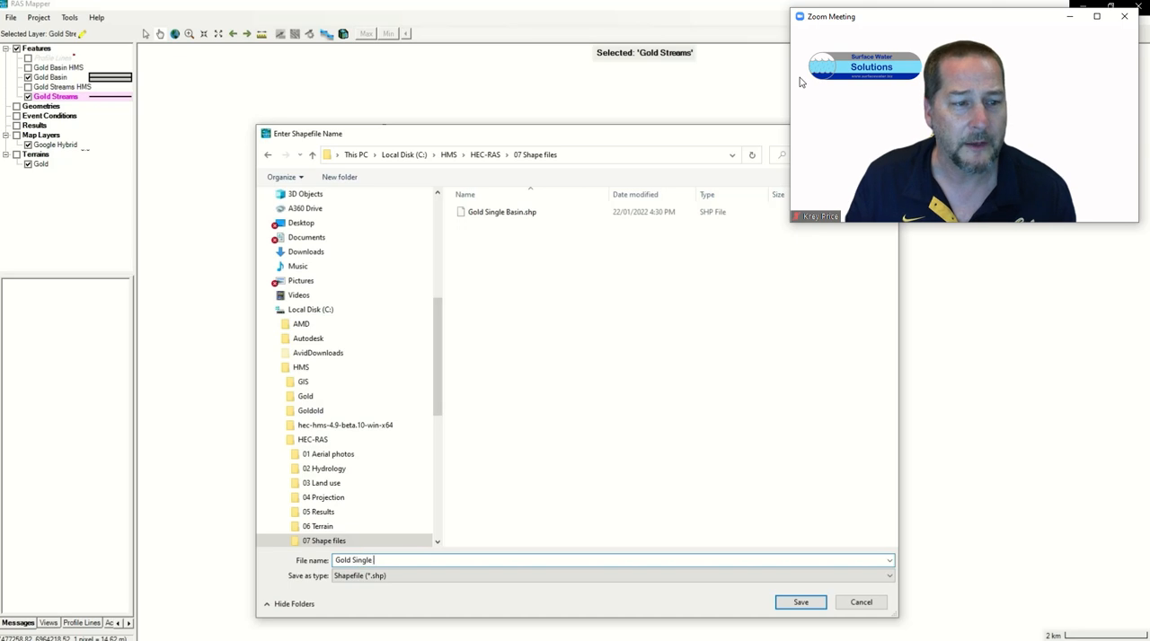
pyautogui.write(' Stream')
pyautogui.press('Return')
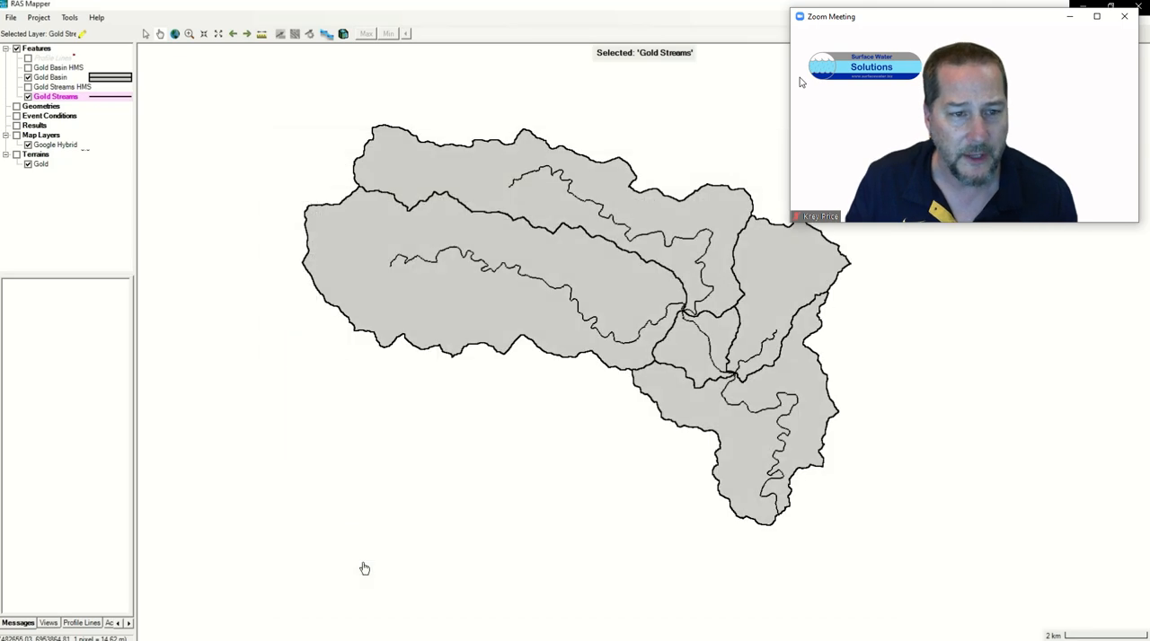
# Step: Hide the Gold Streams and Gold Basin layers and add Gold Single Basin.shp and Gold Single Stream.shp from HEC-RAS\07 Shape files to Features
pyautogui.click(28, 97)
pyautogui.click(27, 78)
pyautogui.rightClick(29, 49)
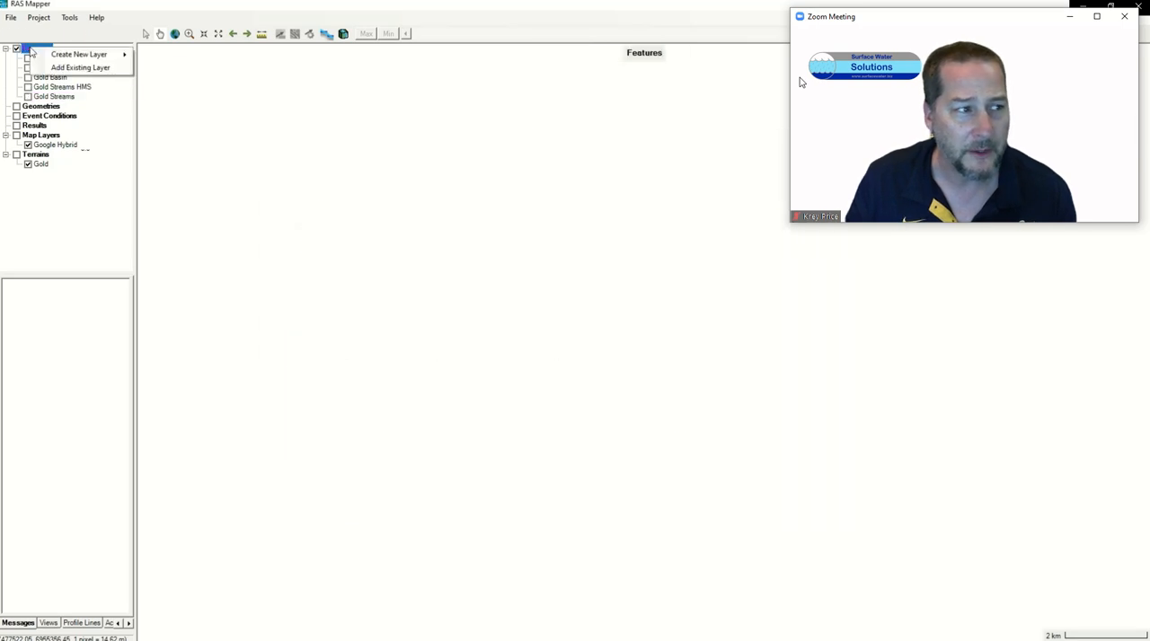
pyautogui.click(54, 70)
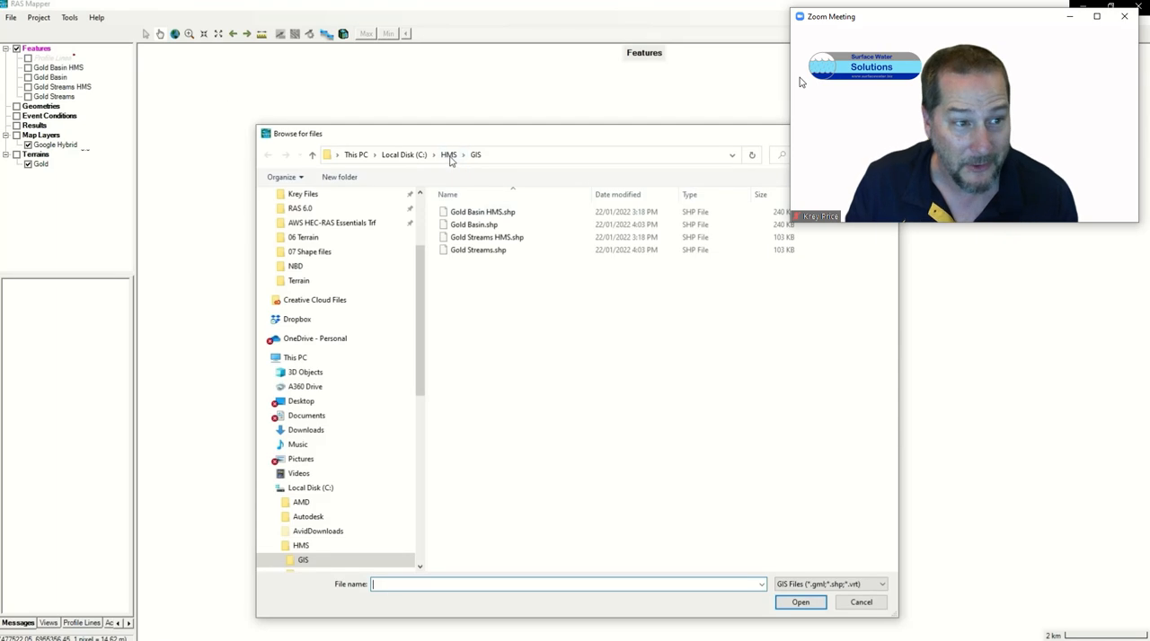
pyautogui.click(447, 154)
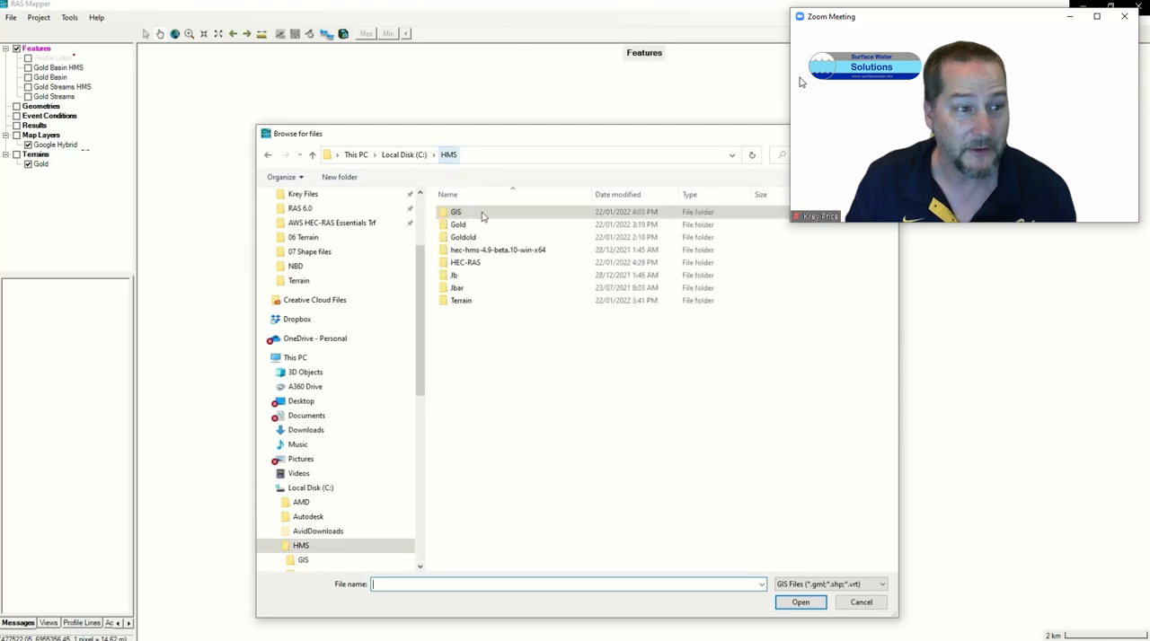
pyautogui.doubleClick(467, 264)
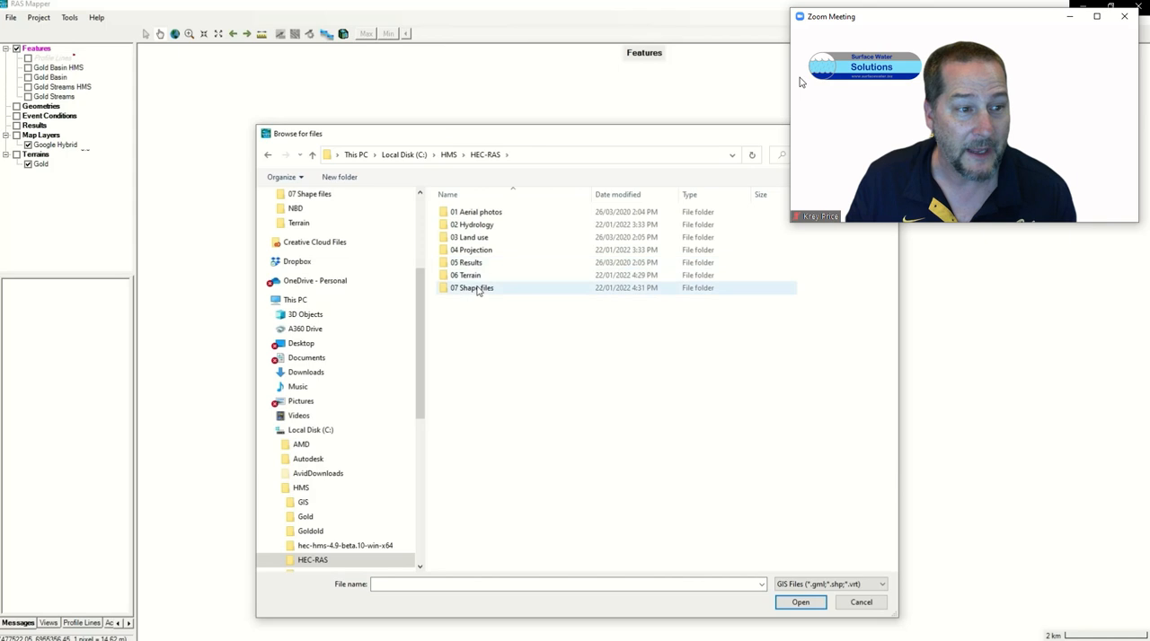
pyautogui.doubleClick(472, 287)
pyautogui.click(484, 212)
pyautogui.keyDown('shift'); pyautogui.click(487, 224); pyautogui.keyUp('shift')
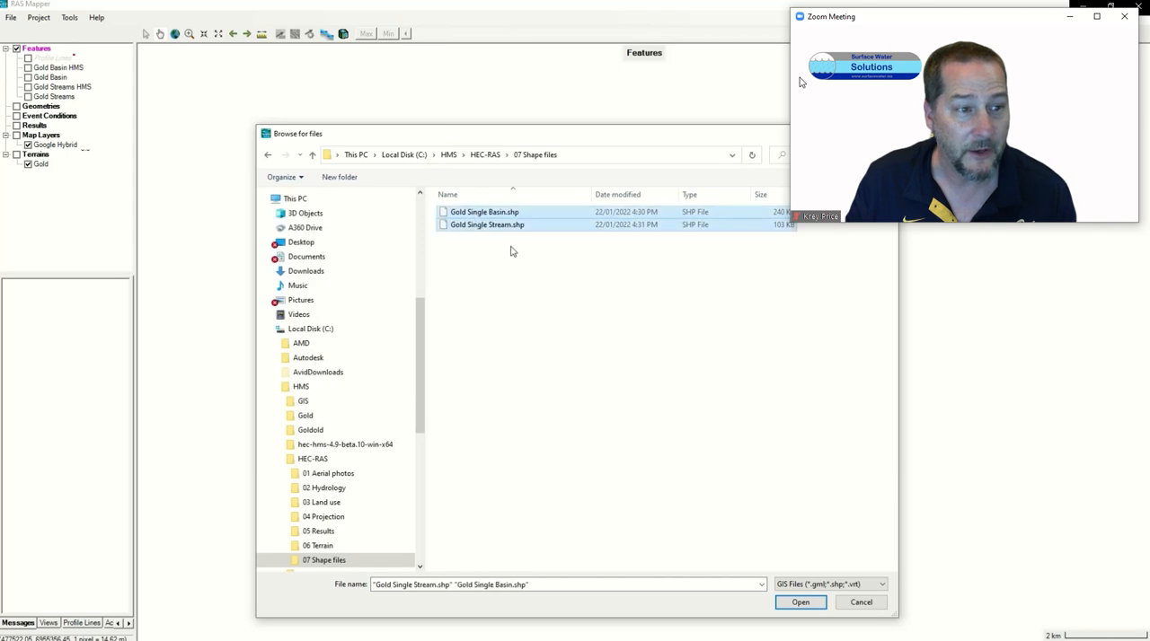
pyautogui.click(800, 604)
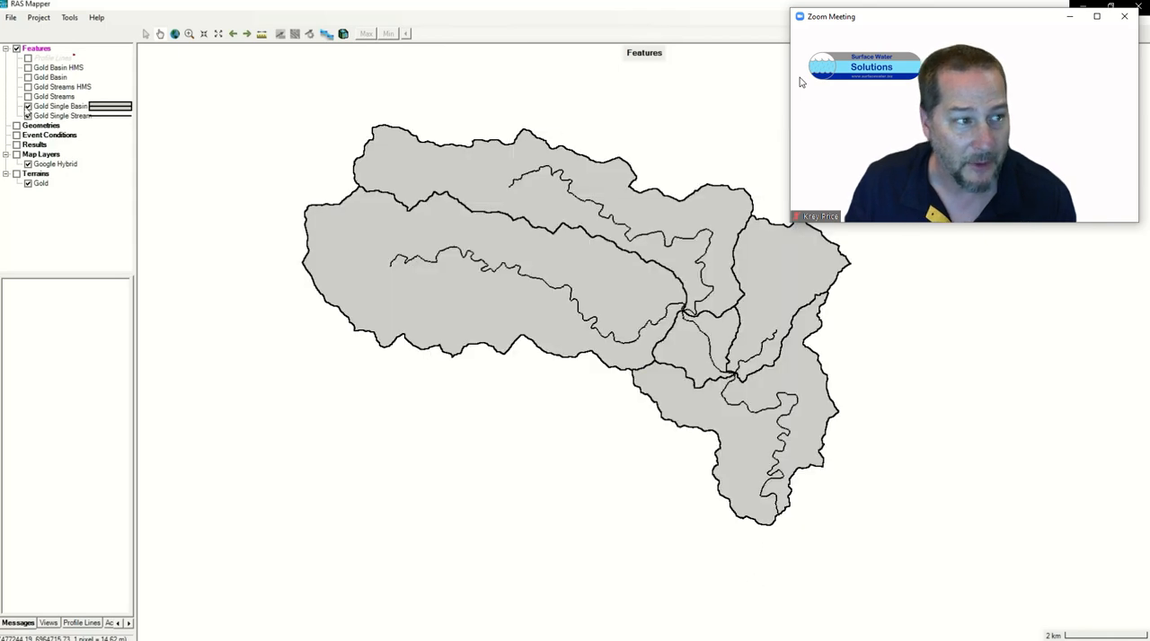
# Step: Hide Gold Single Stream, keep Gold Single Basin visible, and display the Google Hybrid map layer and Gold terrain behind it
pyautogui.click(28, 106)
pyautogui.click(27, 115)
pyautogui.click(28, 106)
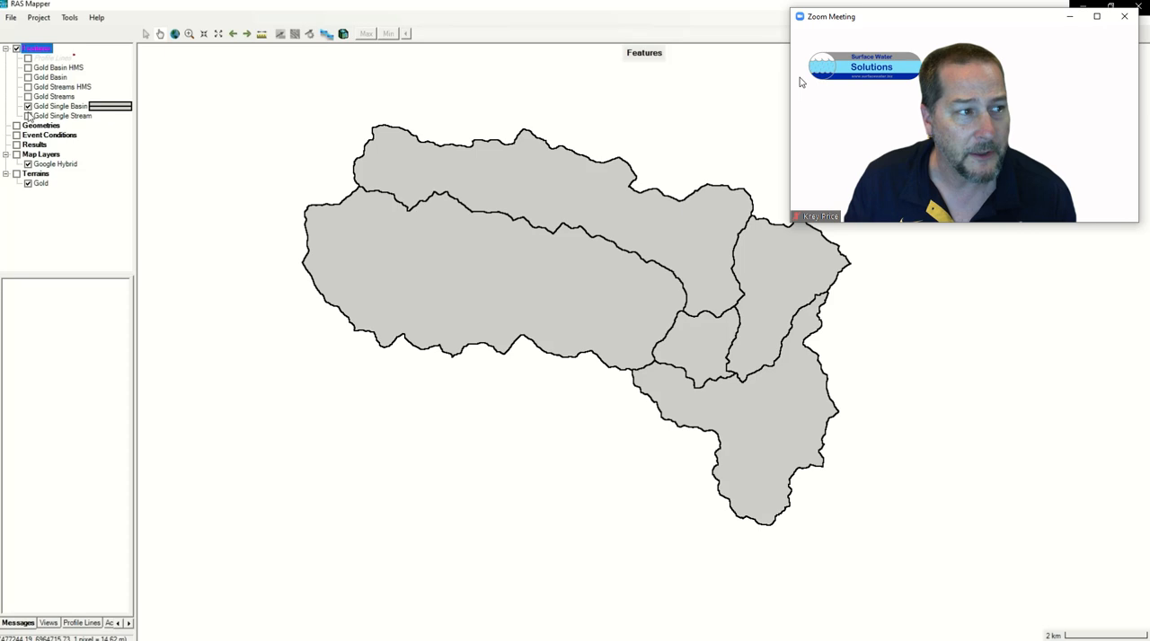
pyautogui.click(53, 108)
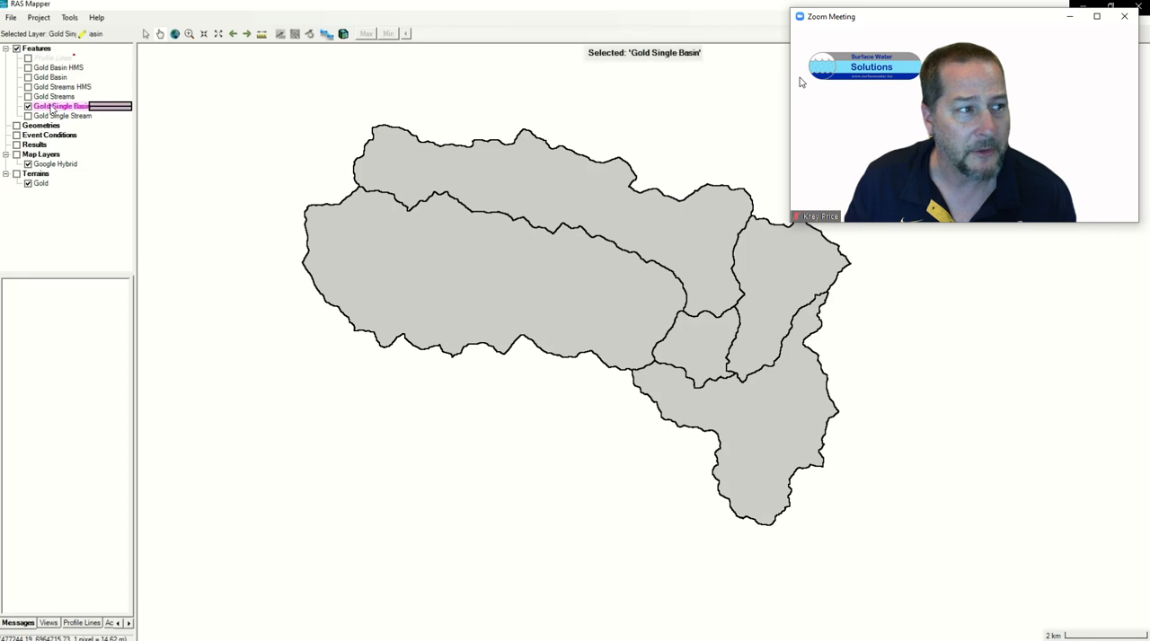
pyautogui.click(16, 154)
pyautogui.click(16, 174)
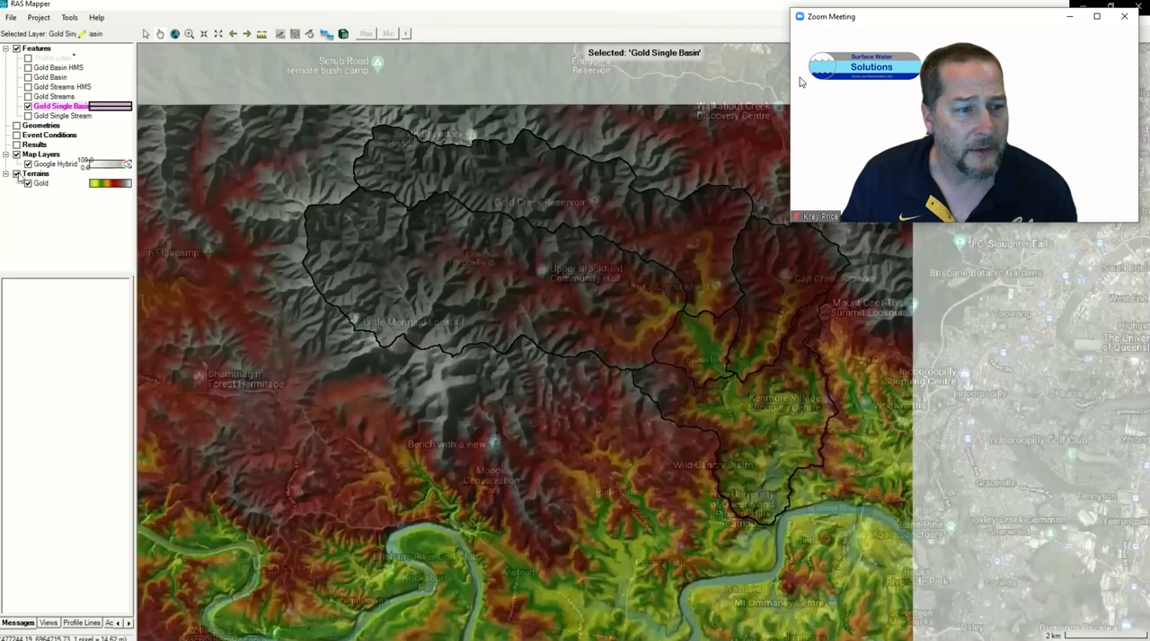
# Step: Start editing the Gold Single Basin layer and open its attribute table
pyautogui.rightClick(53, 109)
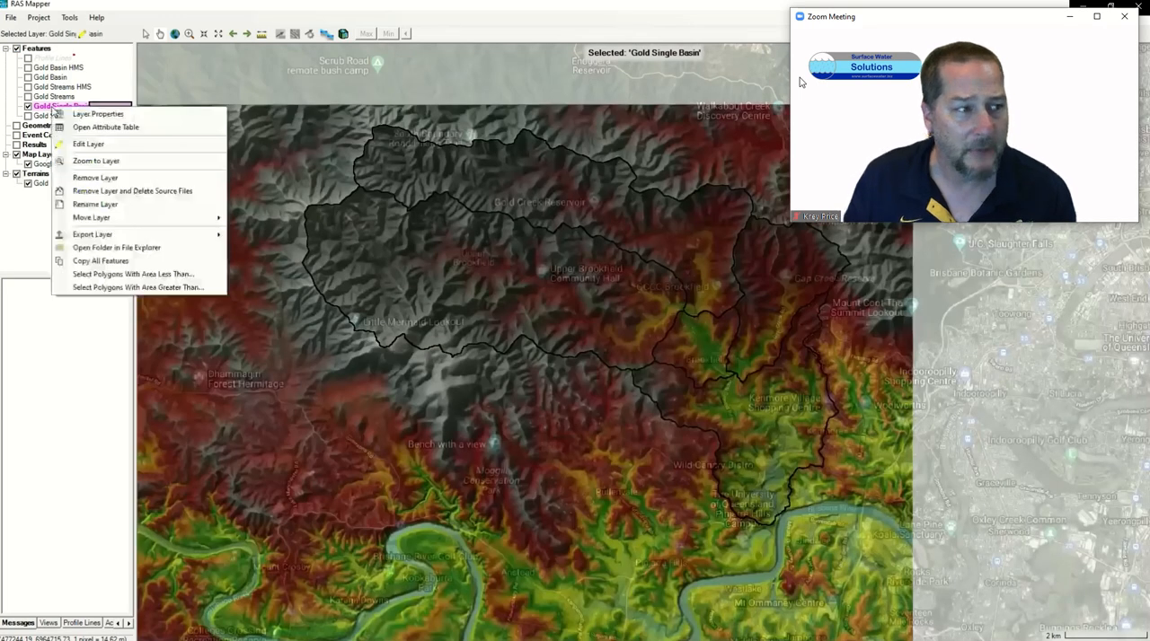
pyautogui.click(81, 35)
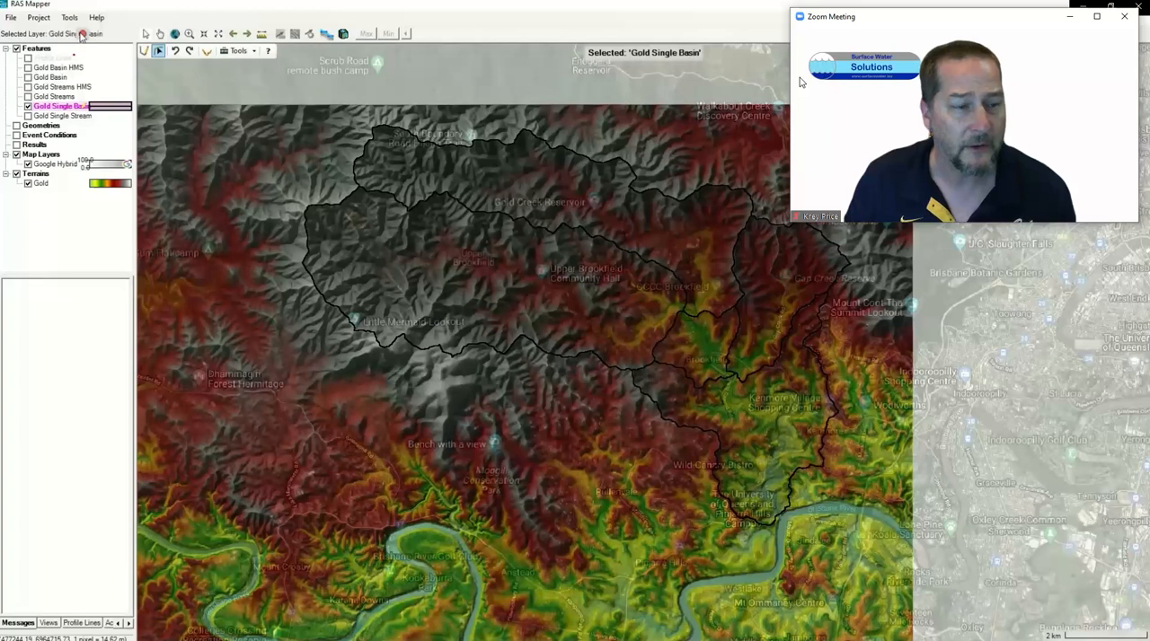
pyautogui.rightClick(59, 111)
pyautogui.click(90, 128)
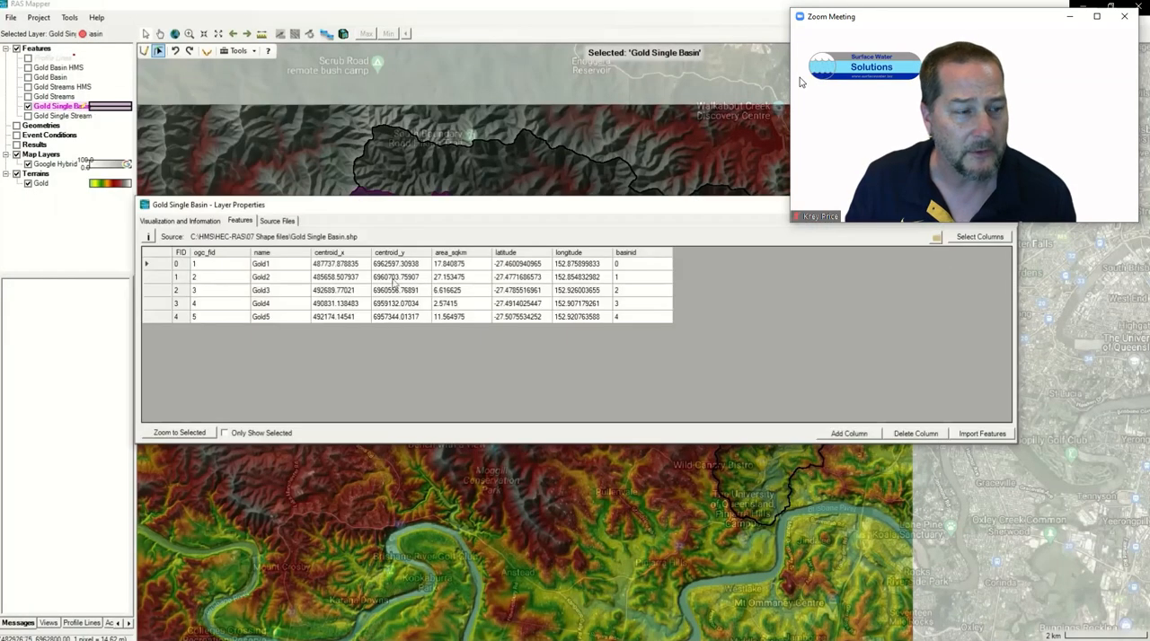
# Step: Highlight the subbasins Gold1 to Gold5 one by one from the attribute table to check each on the map
pyautogui.click(163, 267)
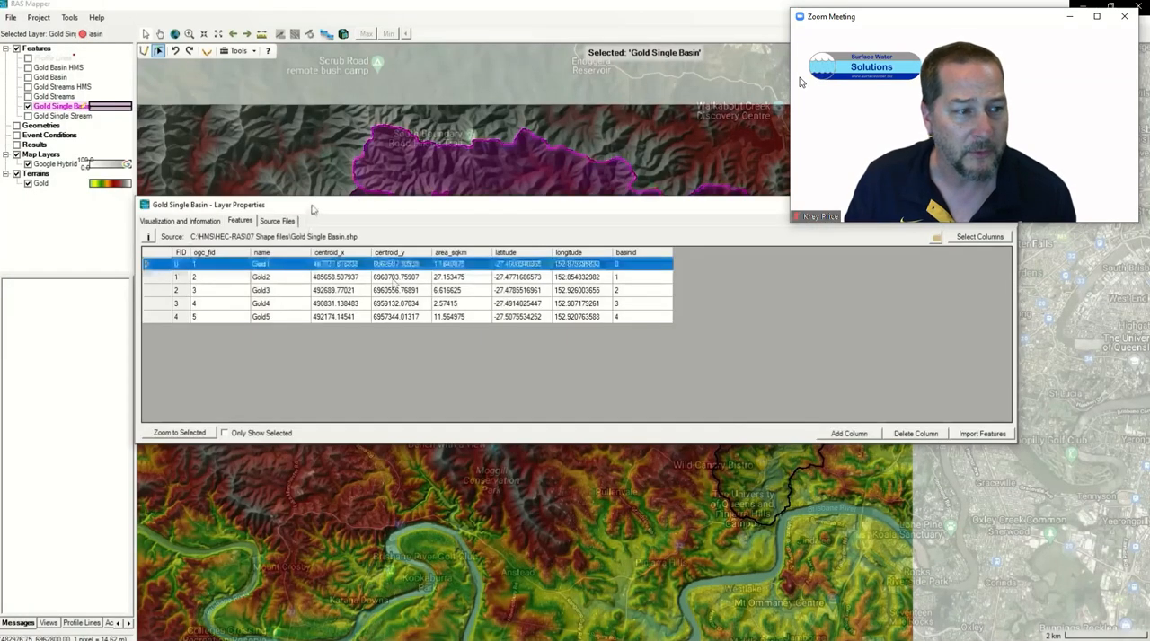
pyautogui.moveTo(313, 210); pyautogui.dragTo(337, 407)
pyautogui.click(187, 476)
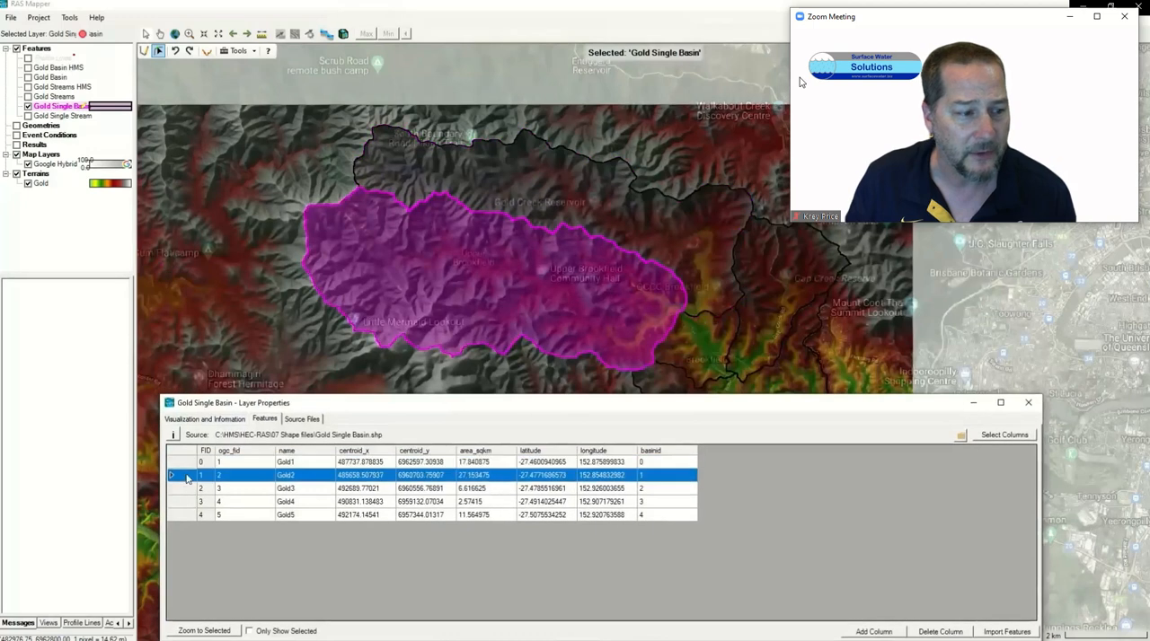
pyautogui.click(186, 490)
pyautogui.click(186, 503)
pyautogui.click(189, 517)
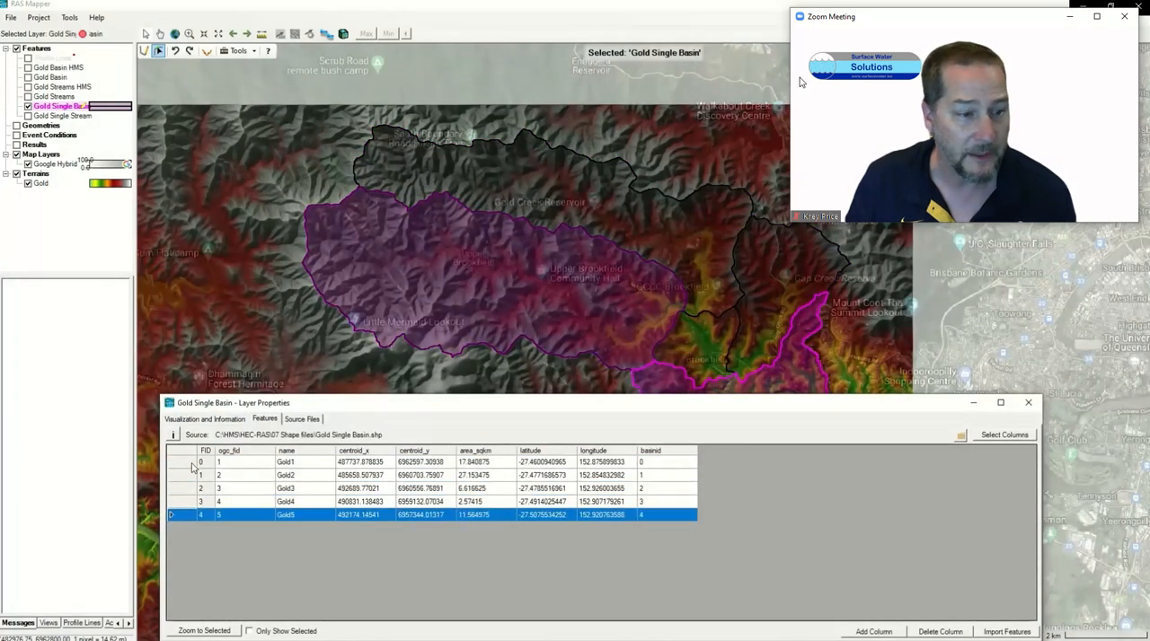
# Step: Select all five subbasin polygons in the attribute table and merge them into a single polygon
pyautogui.keyDown('shift'); pyautogui.click(191, 467); pyautogui.keyUp('shift')
pyautogui.moveTo(344, 407); pyautogui.dragTo(239, 403)
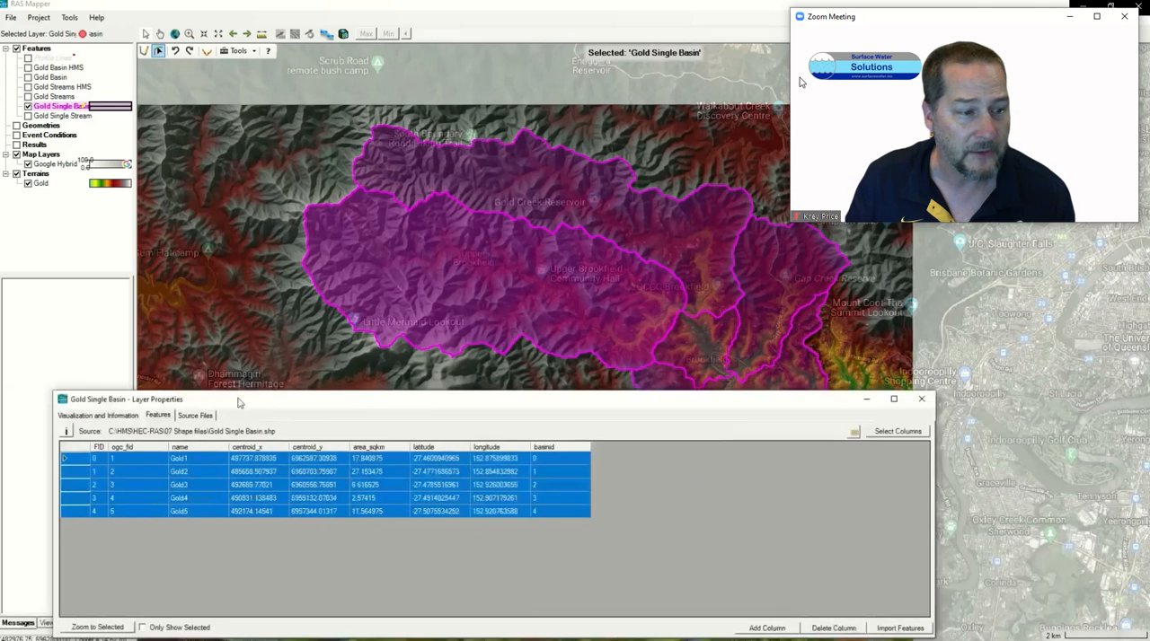
pyautogui.rightClick(72, 460)
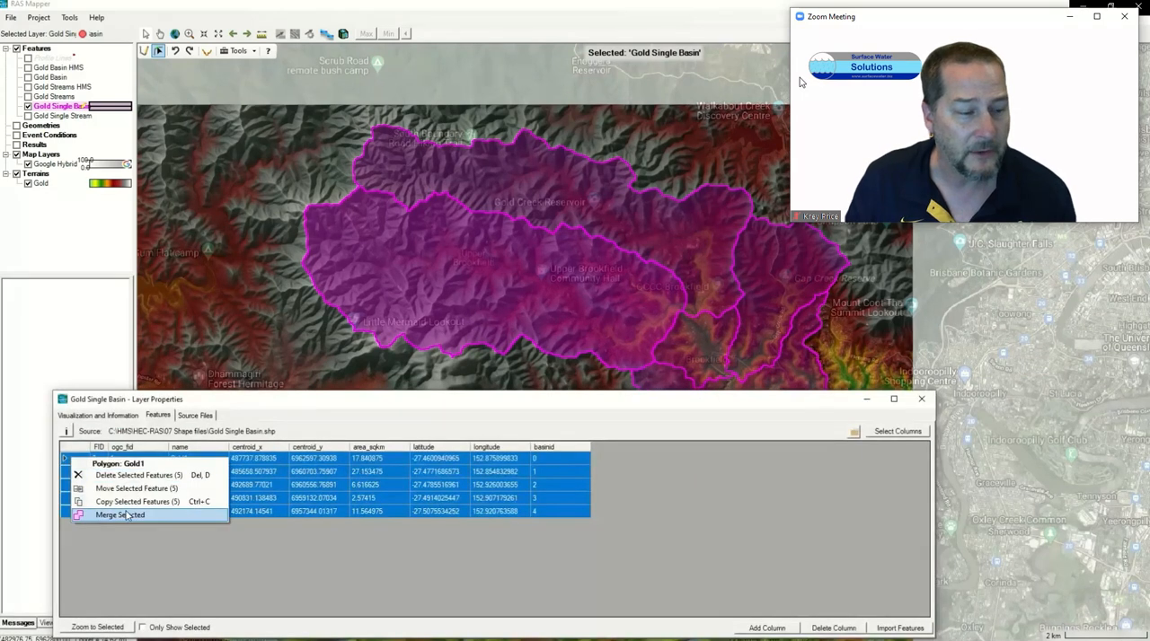
pyautogui.click(129, 516)
# Step: Display the Feature Parameters columns in the attribute table to show the merged basin's length and area
pyautogui.moveTo(616, 399); pyautogui.dragTo(685, 283)
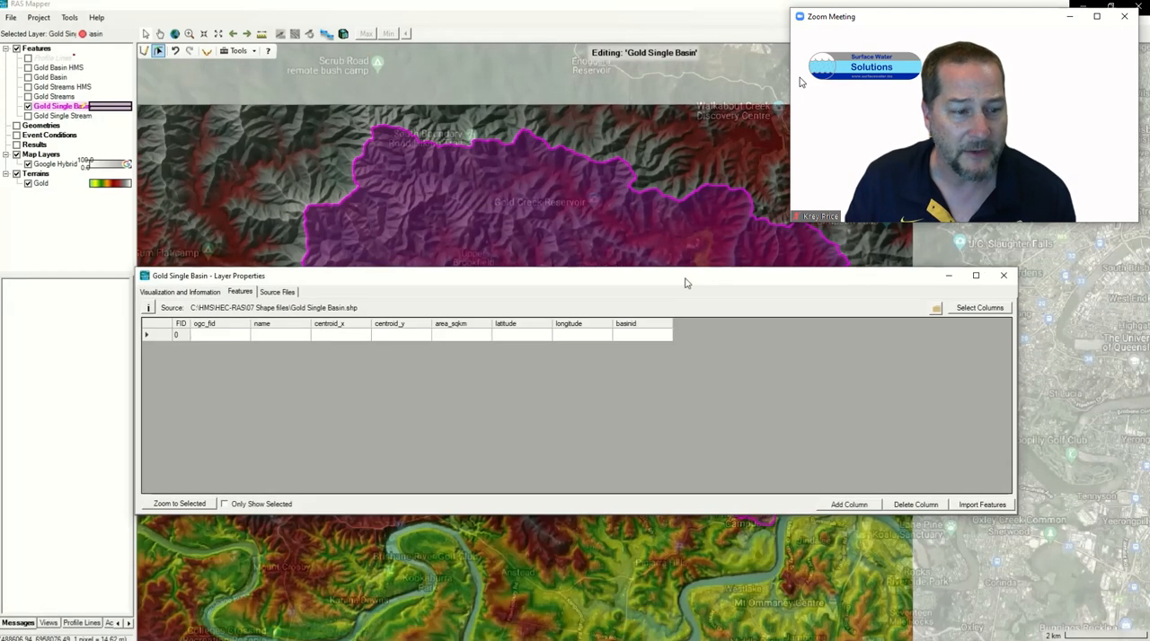
pyautogui.click(972, 308)
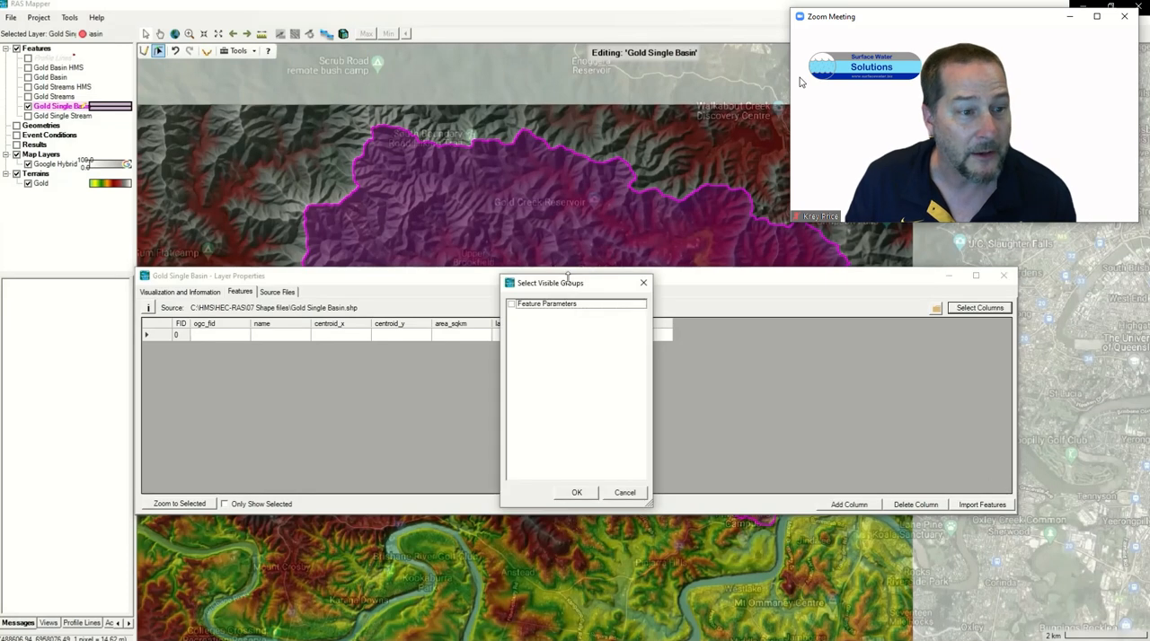
pyautogui.click(511, 305)
pyautogui.click(577, 492)
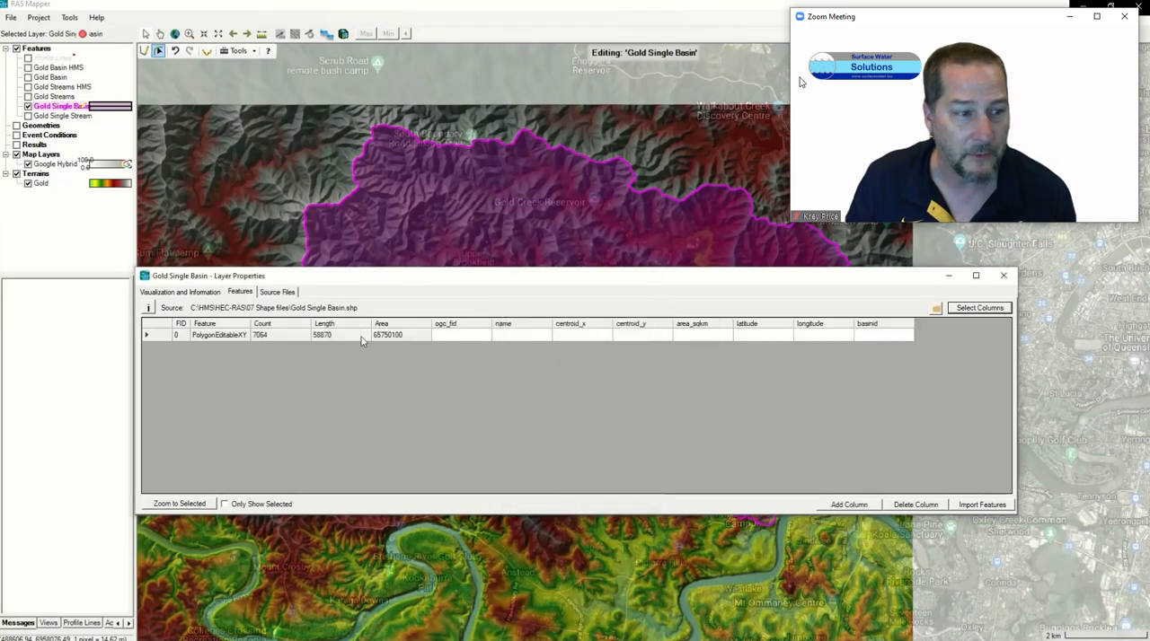
# Step: Close the attribute table and stop editing Gold Single Basin, saving the edits
pyautogui.click(1003, 275)
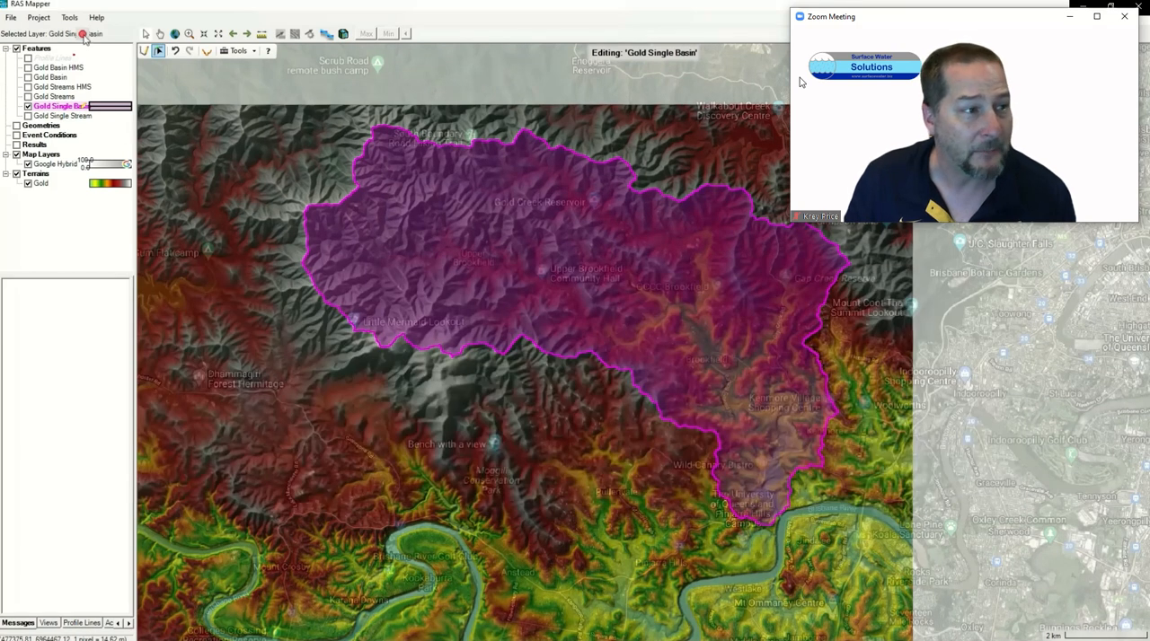
pyautogui.click(84, 35)
pyautogui.click(556, 370)
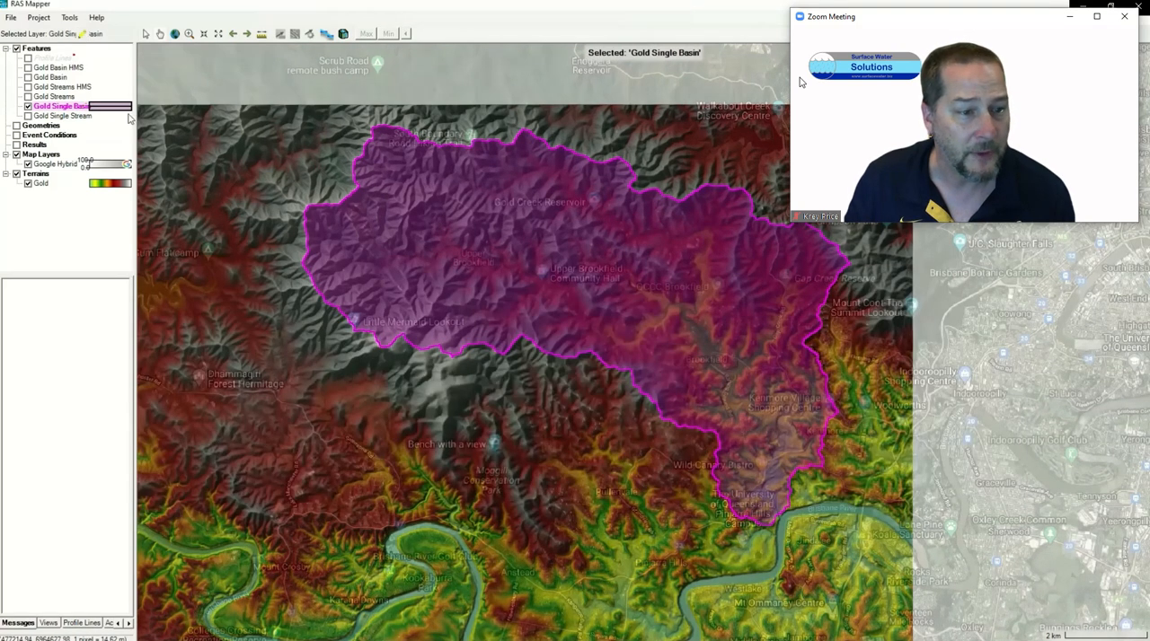
# Step: Hide Gold Single Basin, show the Gold Single Stream layer and start editing it
pyautogui.click(28, 106)
pyautogui.click(27, 116)
pyautogui.click(52, 116)
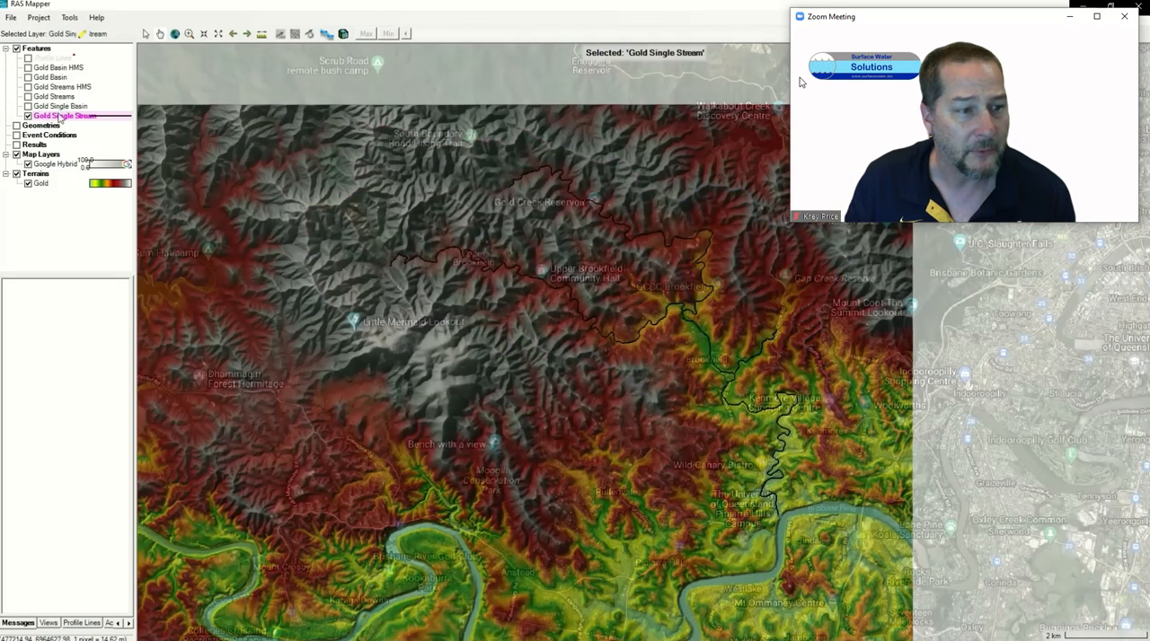
pyautogui.rightClick(59, 115)
pyautogui.click(88, 151)
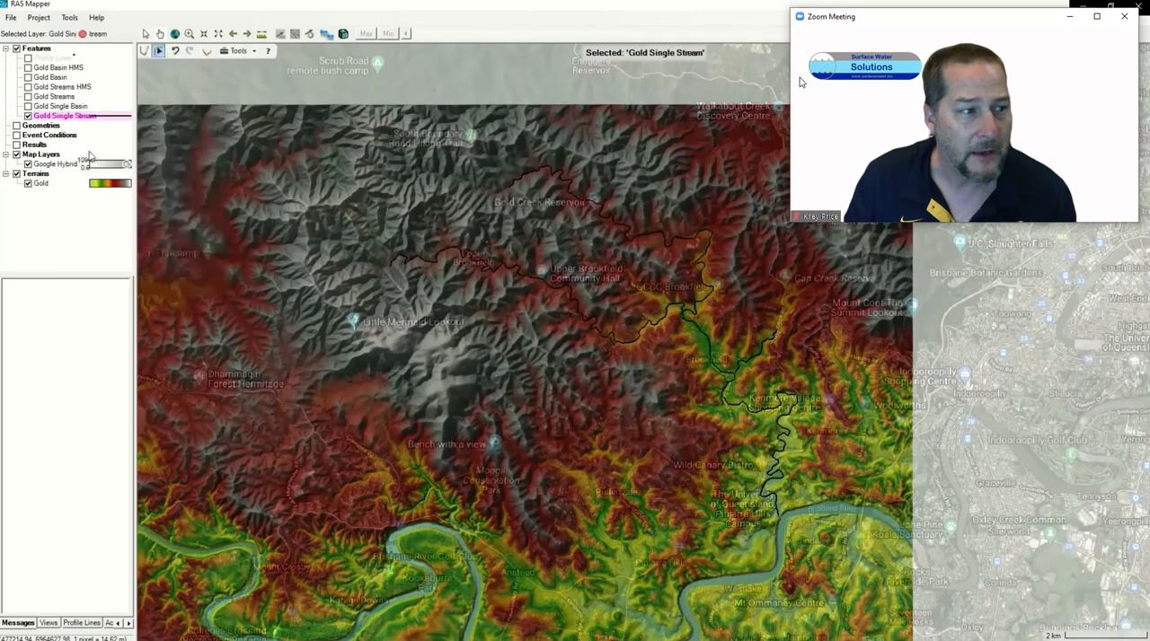
# Step: Open the attribute table of the Gold Single Stream layer and move its window clear of the stream lines on the map
pyautogui.rightClick(55, 118)
pyautogui.click(103, 135)
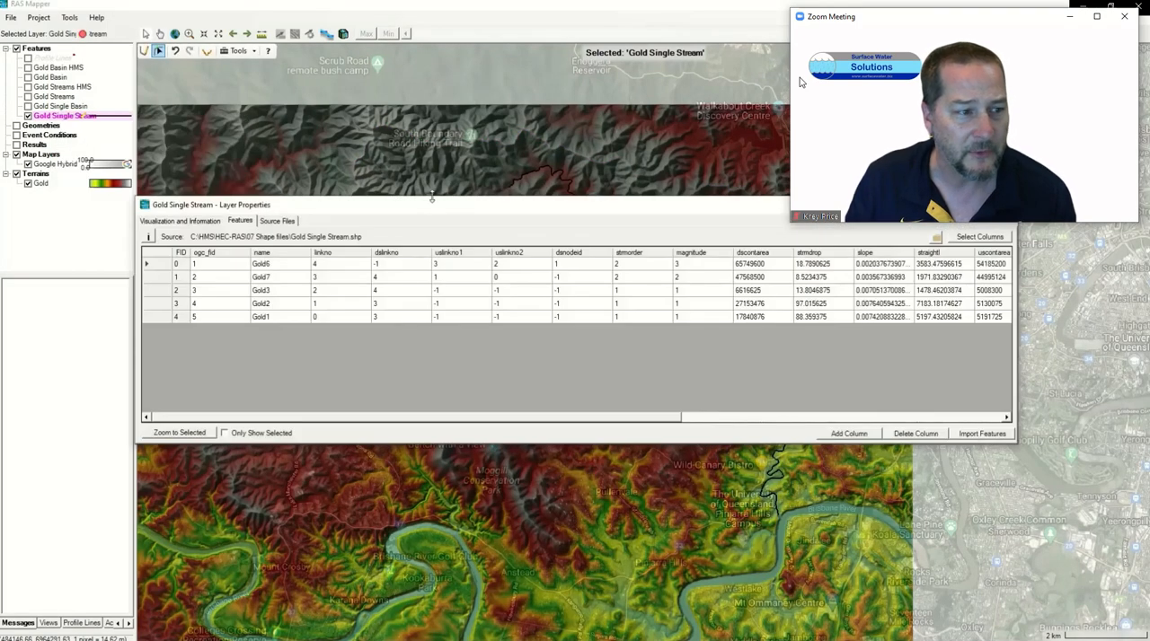
pyautogui.moveTo(440, 218); pyautogui.dragTo(397, 462)
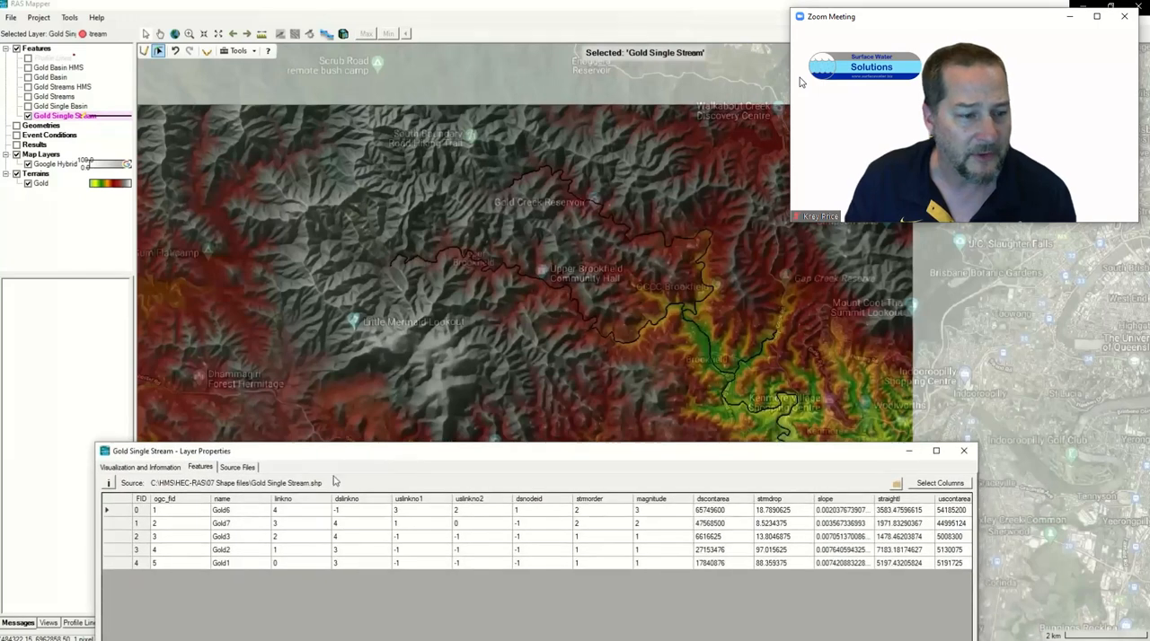
pyautogui.moveTo(180, 440); pyautogui.dragTo(181, 445)
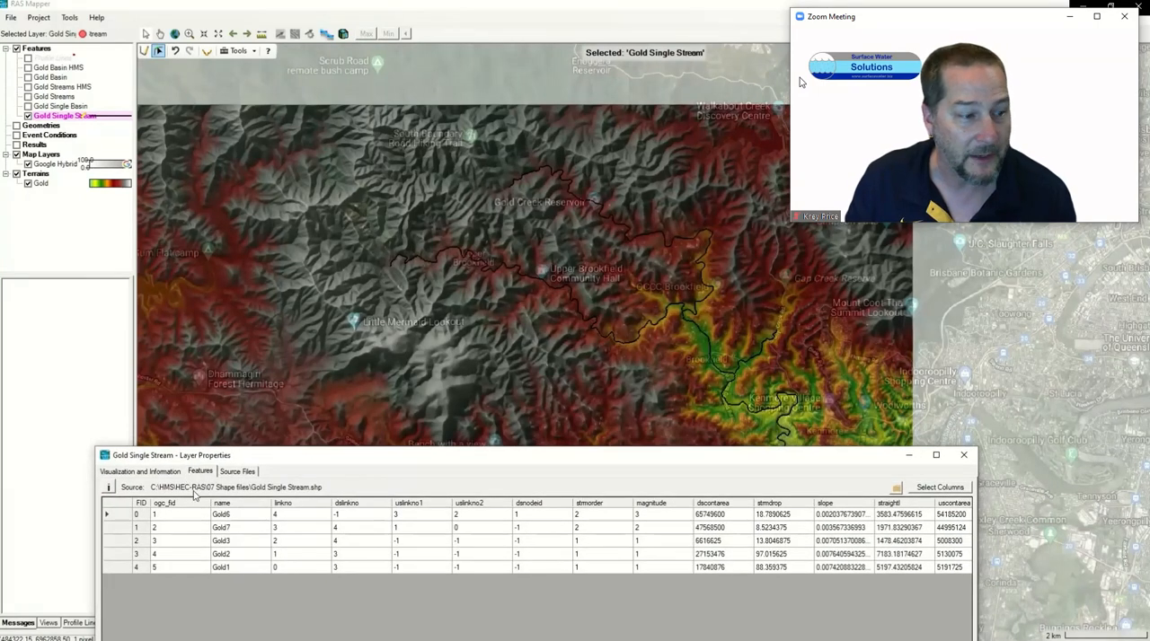
# Step: Check which stream line each table row represents on the map and delete the Gold1 tributary
pyautogui.click(123, 515)
pyautogui.click(121, 528)
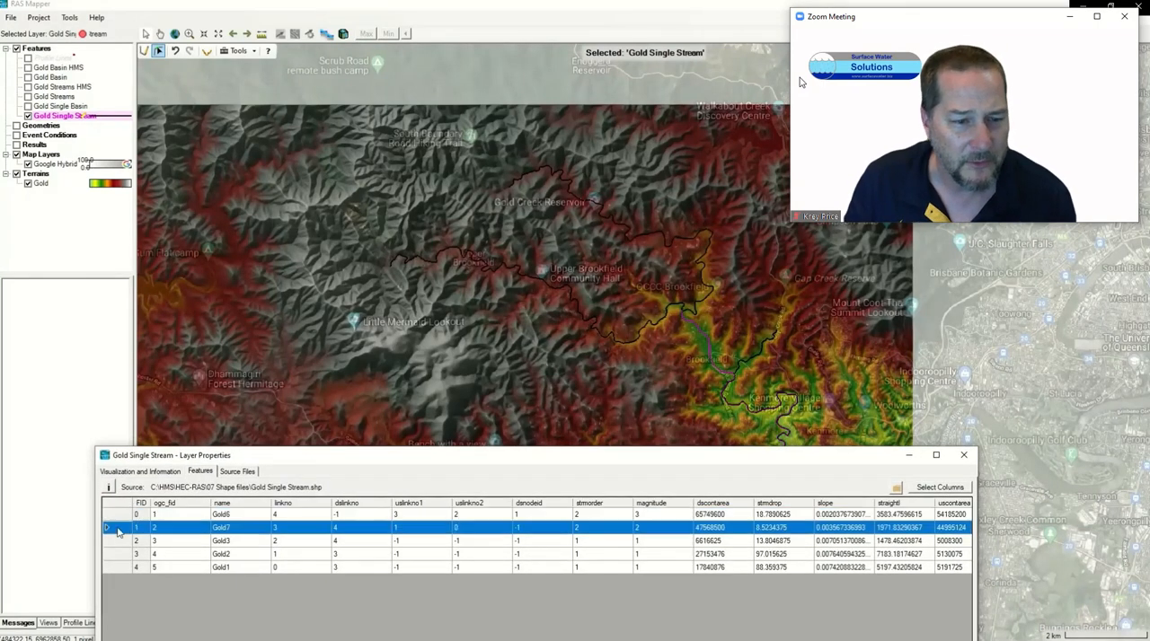
pyautogui.click(121, 541)
pyautogui.click(119, 555)
pyautogui.click(118, 568)
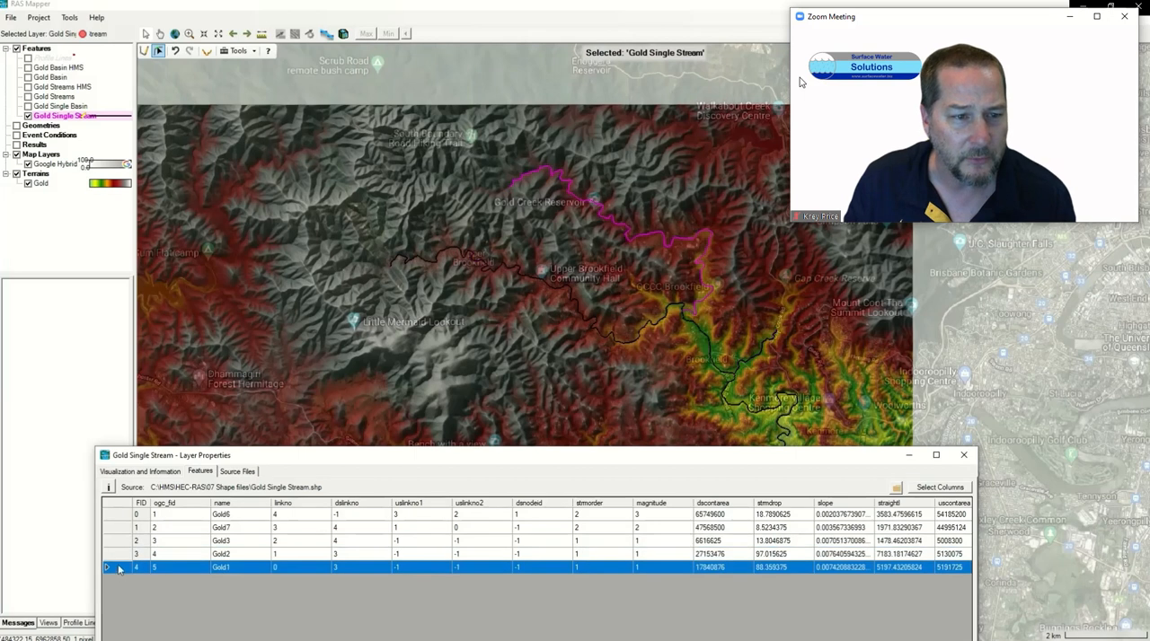
pyautogui.rightClick(119, 570)
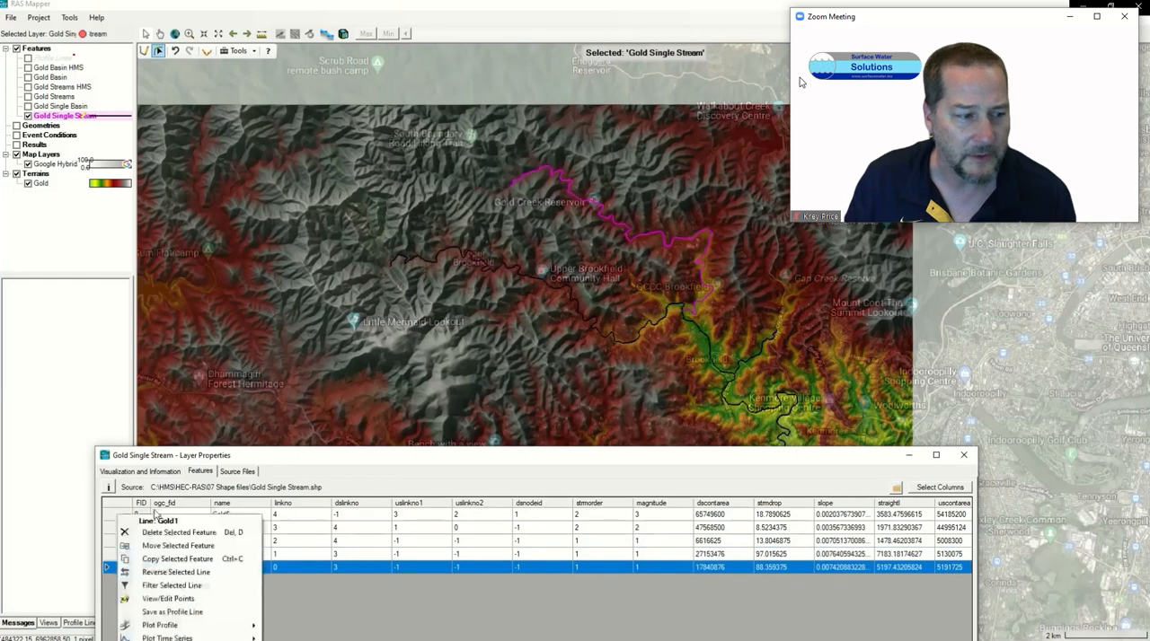
pyautogui.click(163, 540)
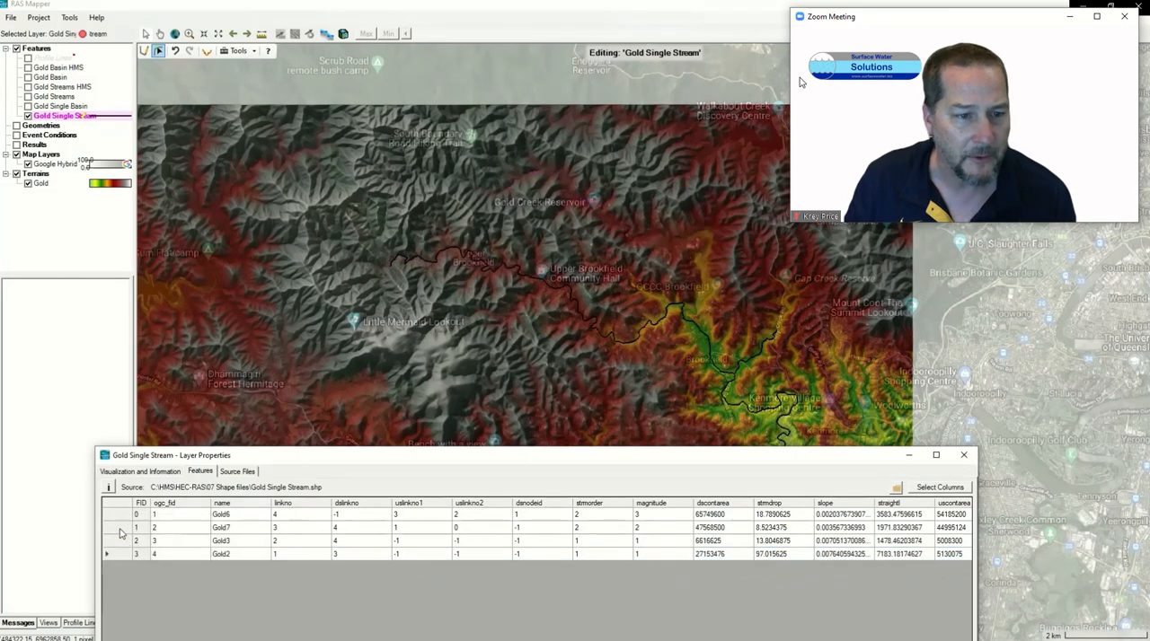
# Step: Delete the short Gold3 tributary from the Gold Single Stream features
pyautogui.click(120, 530)
pyautogui.click(120, 540)
pyautogui.rightClick(119, 541)
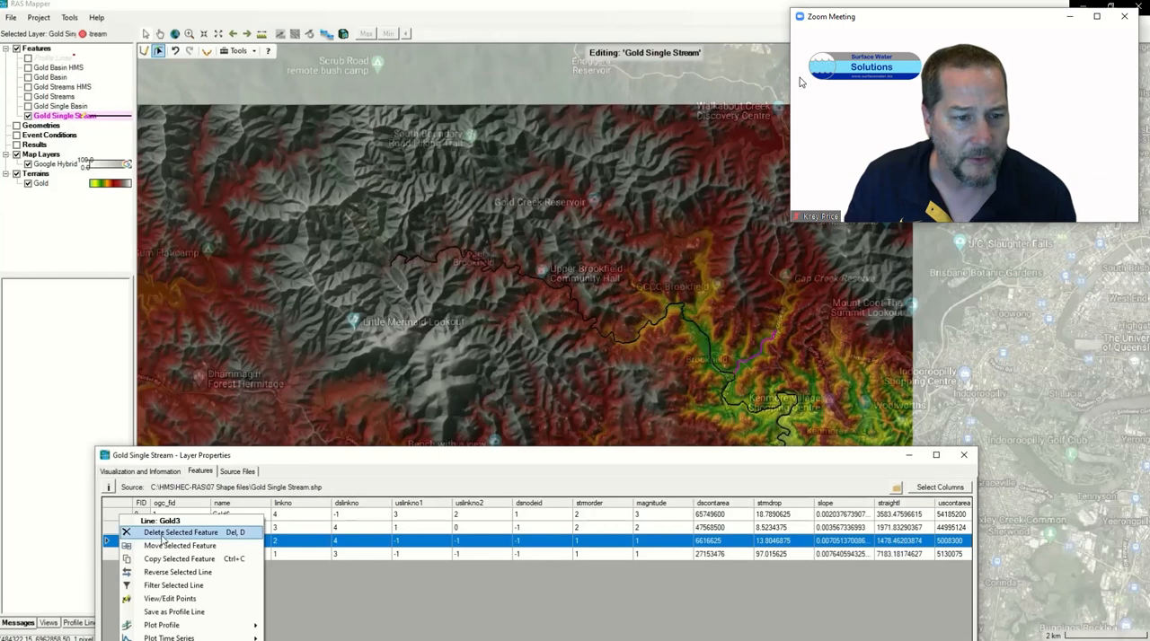
pyautogui.click(171, 533)
# Step: Select the remaining Gold6, Gold7 and Gold2 lines and merge them into a single stream line
pyautogui.click(122, 515)
pyautogui.keyDown('shift'); pyautogui.click(124, 541); pyautogui.keyUp('shift')
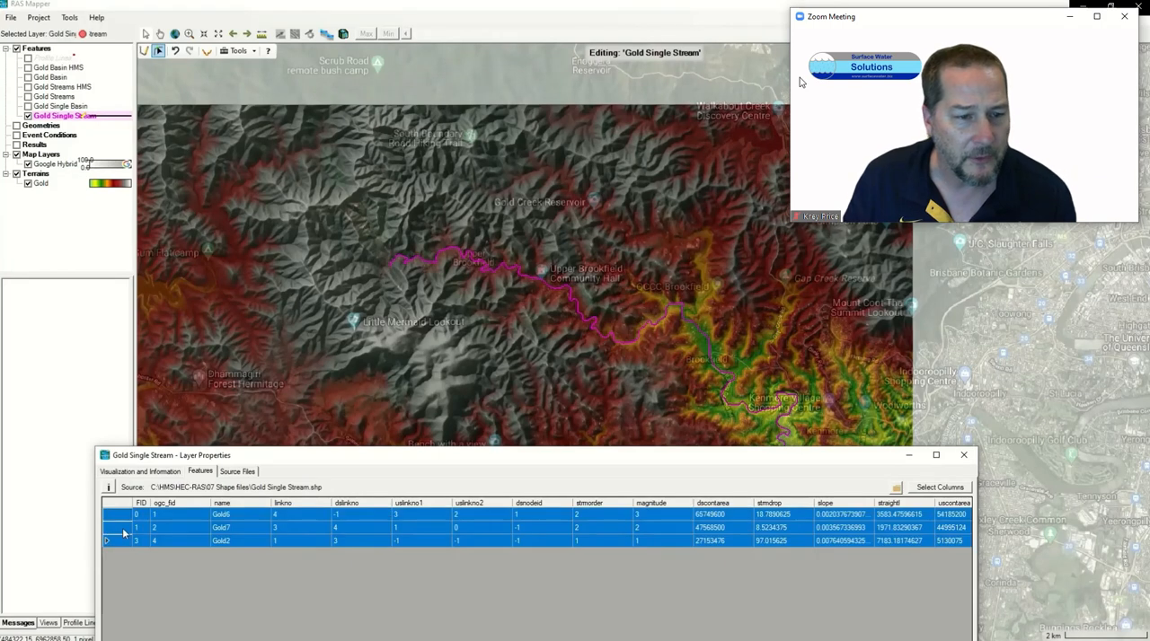
pyautogui.rightClick(124, 528)
pyautogui.click(151, 584)
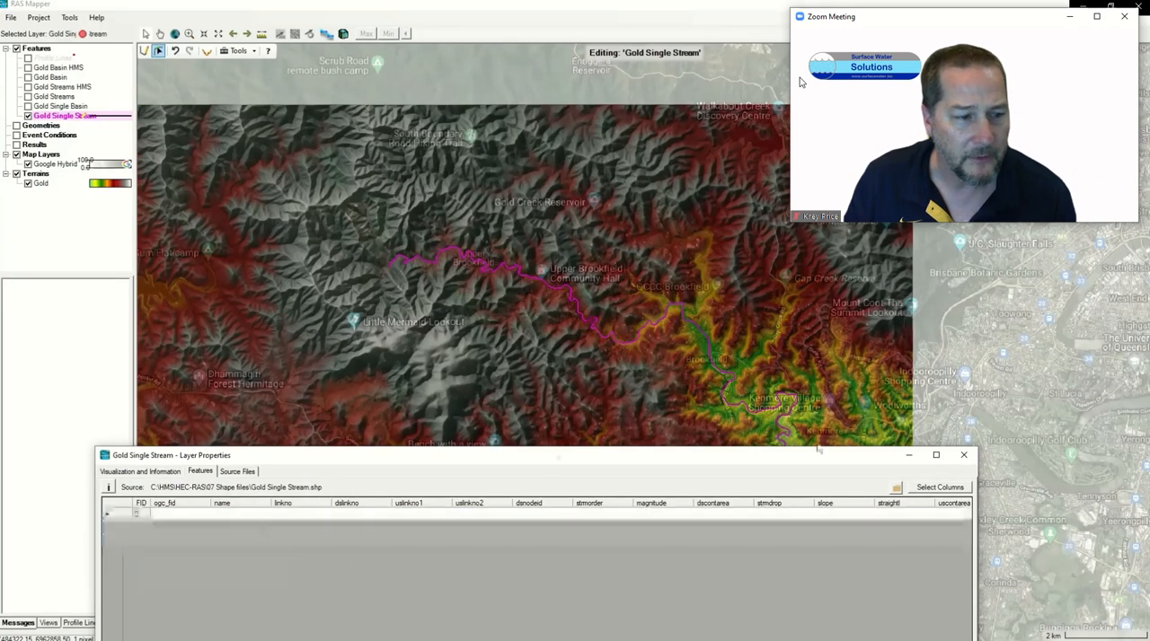
# Step: Close the attribute table and stop editing Gold Single Stream, saving the edits
pyautogui.click(966, 460)
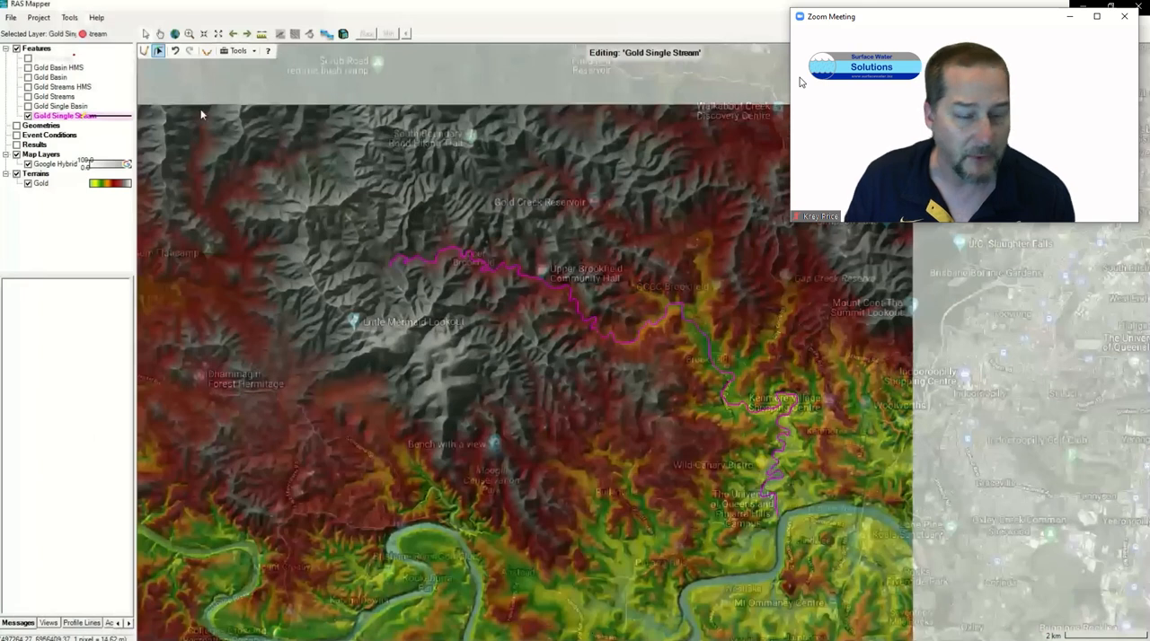
pyautogui.click(84, 34)
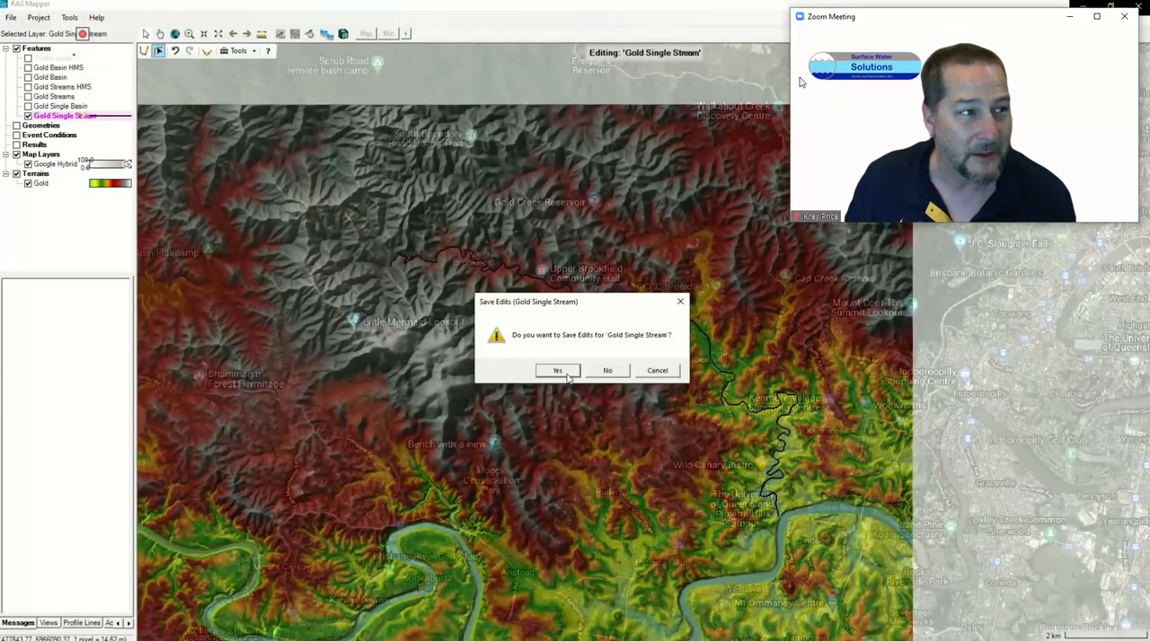
pyautogui.click(556, 372)
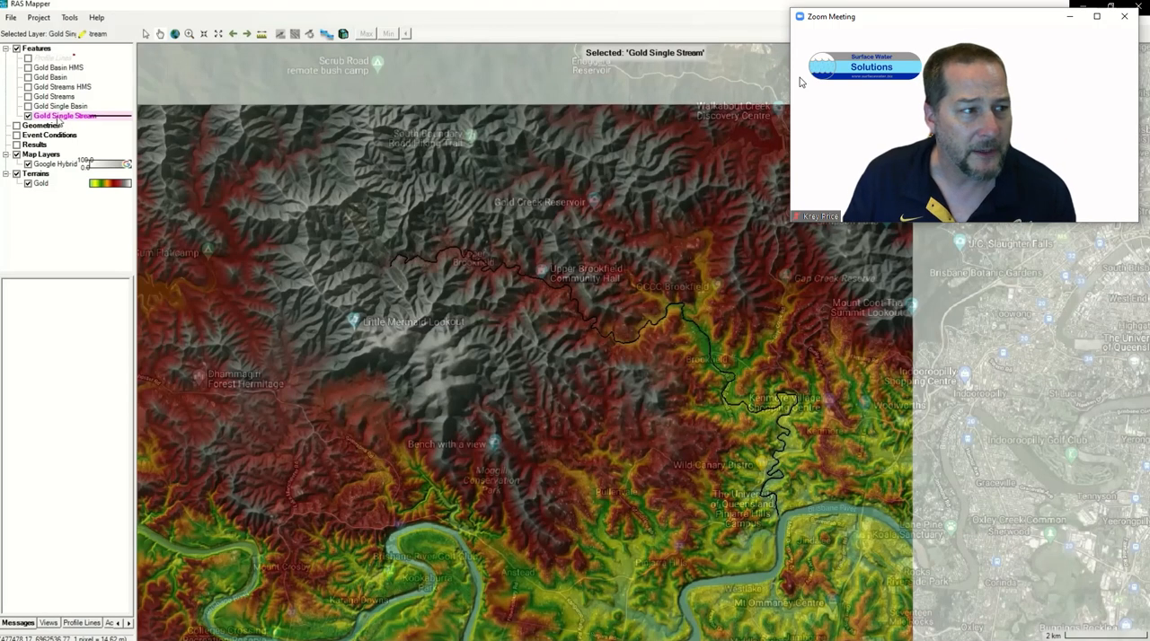
# Step: Change the Gold Single Stream line symbol to blue with a dash-dot-dot pattern and close the layer properties
pyautogui.doubleClick(61, 117)
pyautogui.click(177, 224)
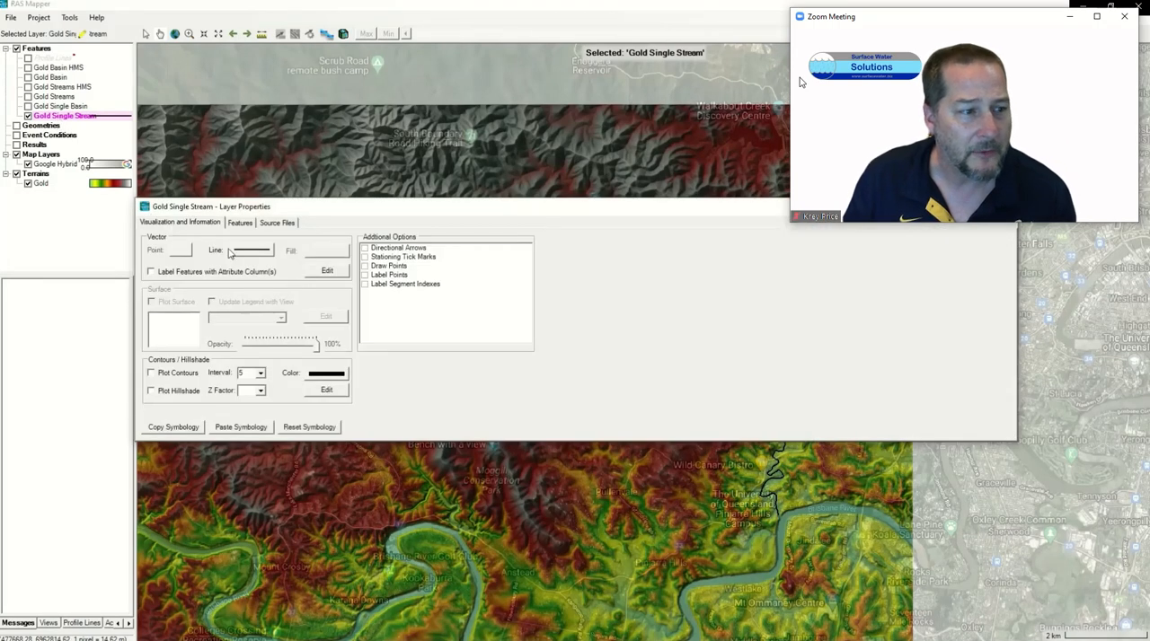
pyautogui.click(250, 251)
pyautogui.click(603, 281)
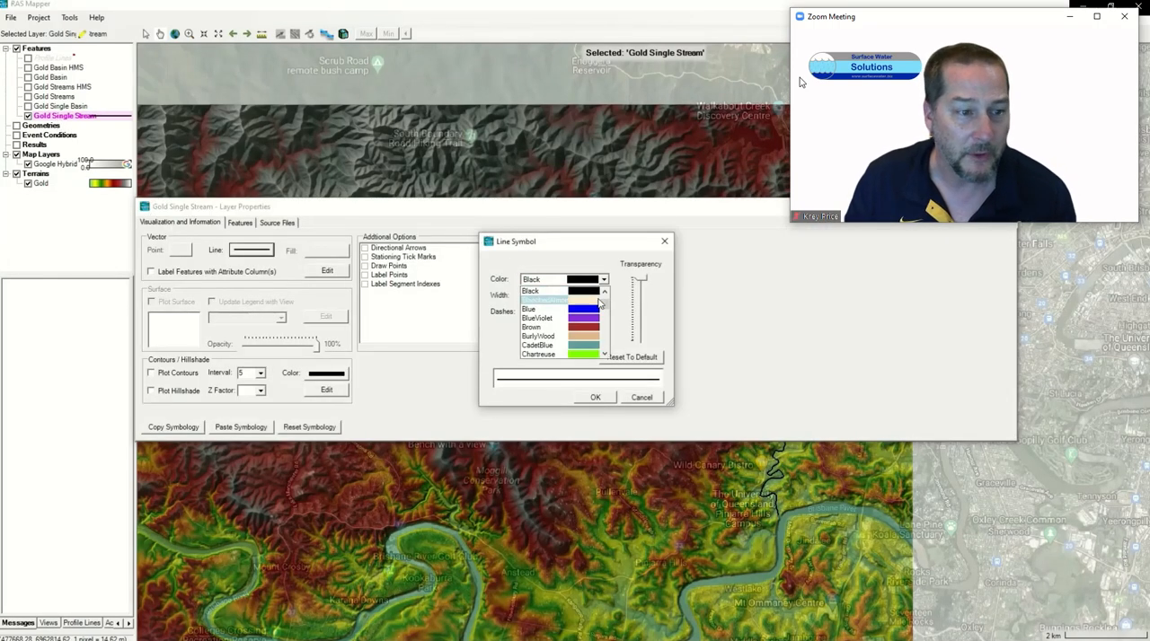
pyautogui.click(593, 311)
pyautogui.click(561, 311)
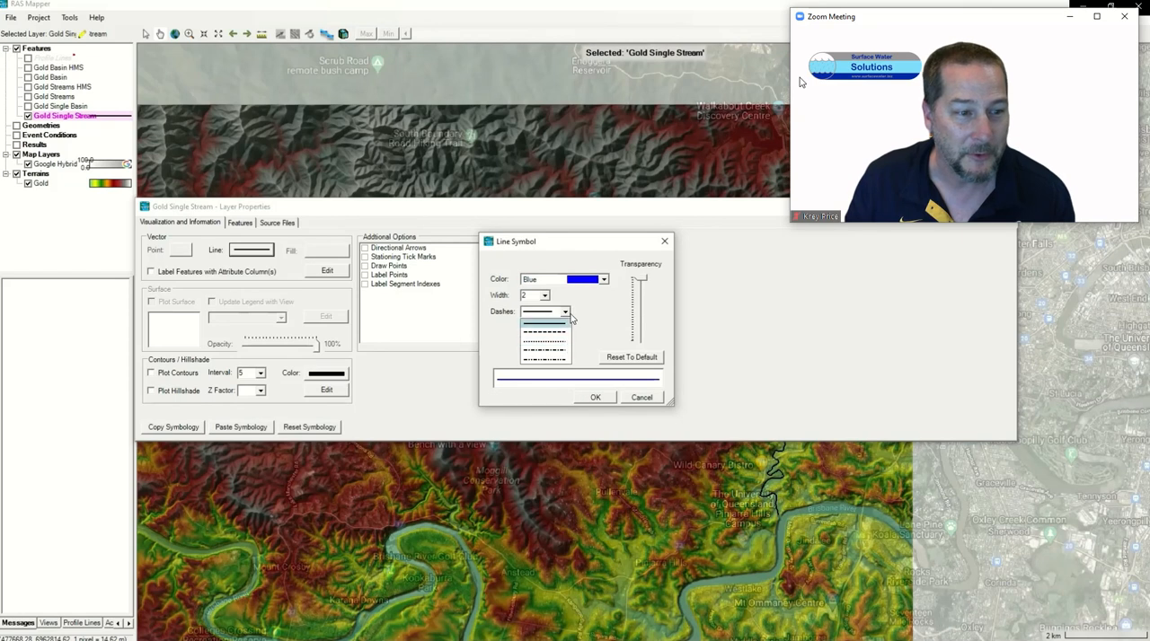
pyautogui.click(539, 360)
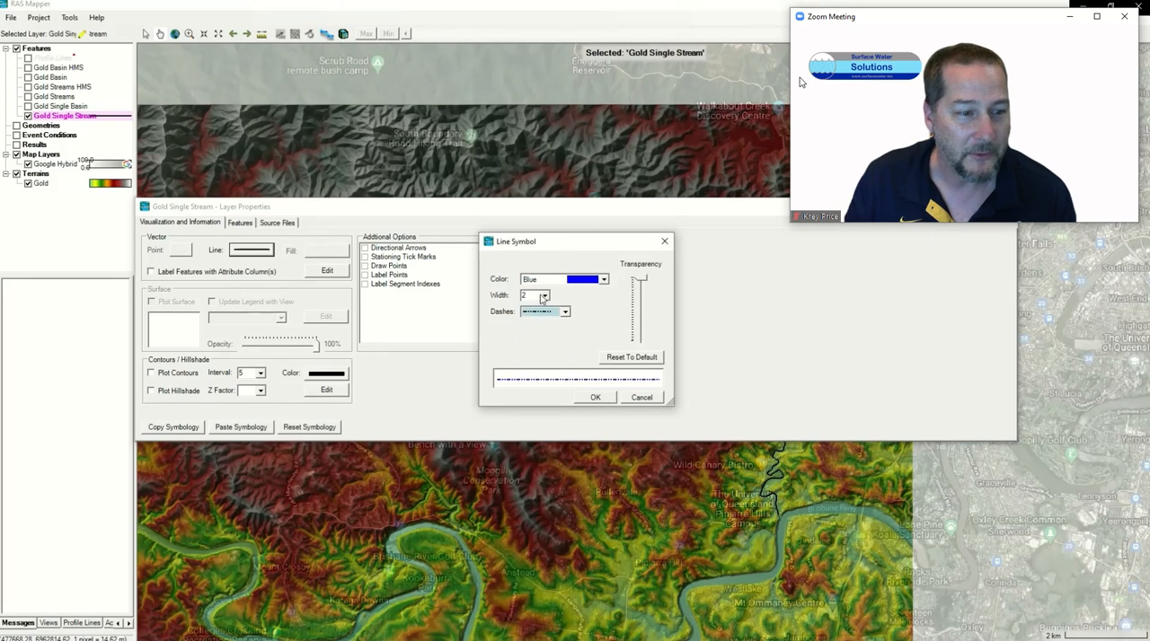
pyautogui.click(597, 399)
pyautogui.click(1004, 206)
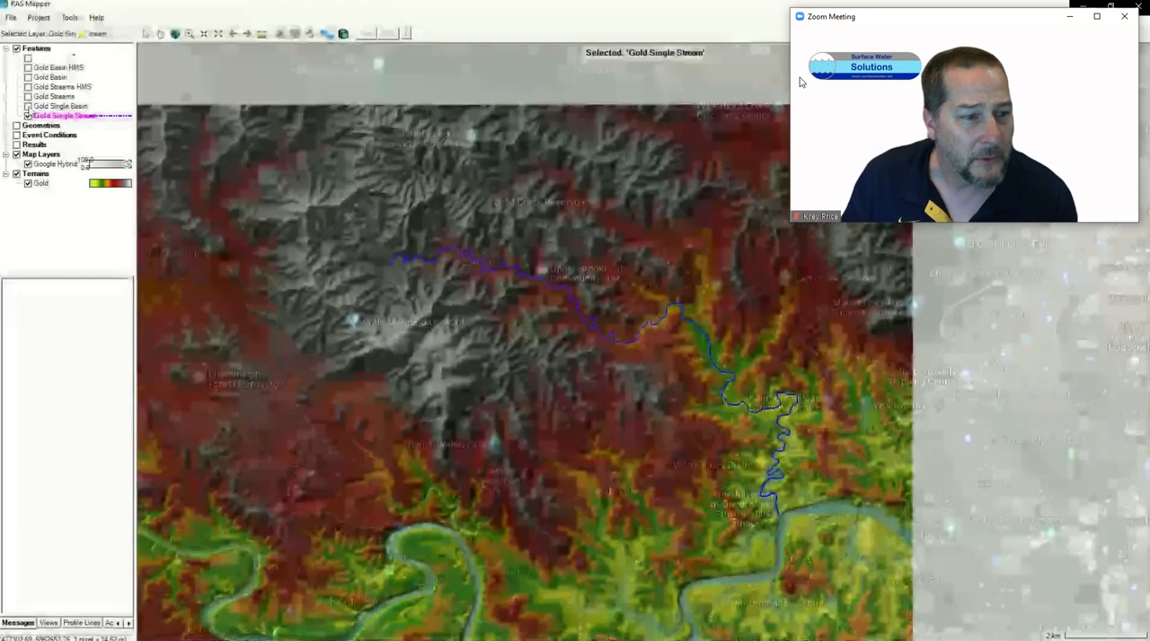
# Step: Display the Gold Single Basin layer together with Gold Single Stream and highlight each in turn
pyautogui.click(28, 106)
pyautogui.click(46, 107)
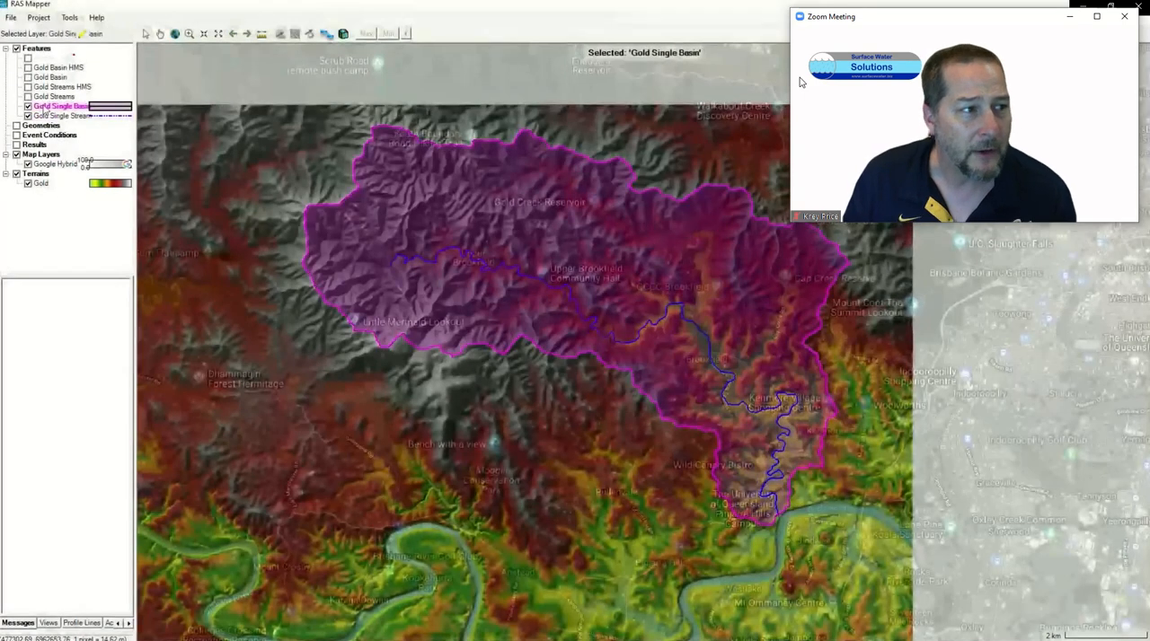
pyautogui.click(43, 117)
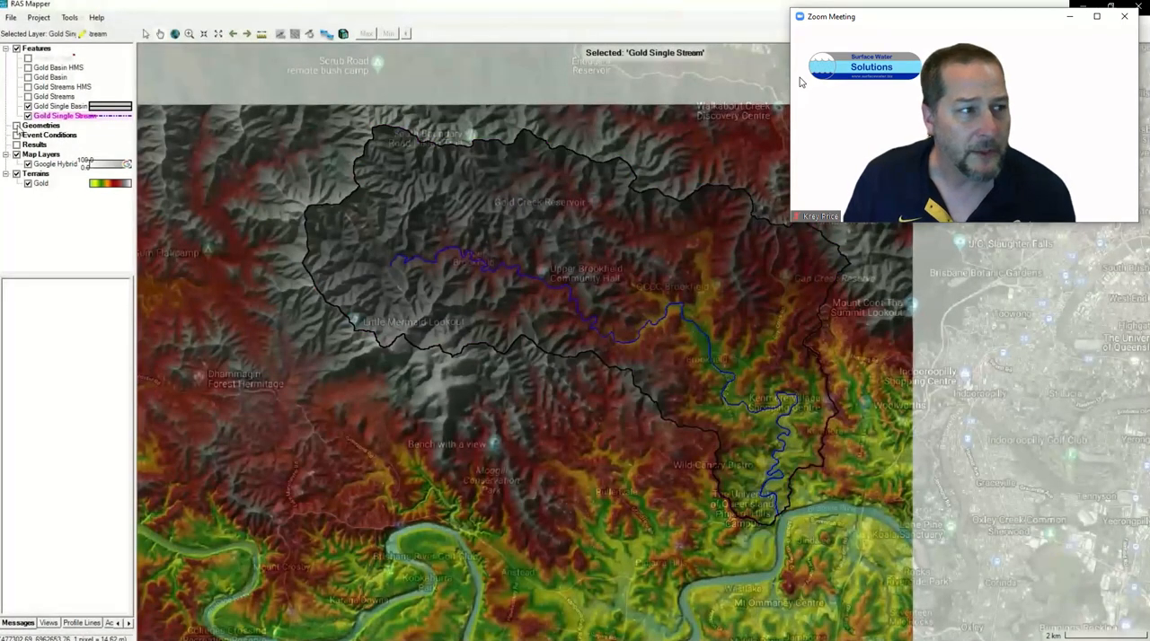
# Step: Turn on Geometries and add a new geometry named Gold
pyautogui.click(39, 126)
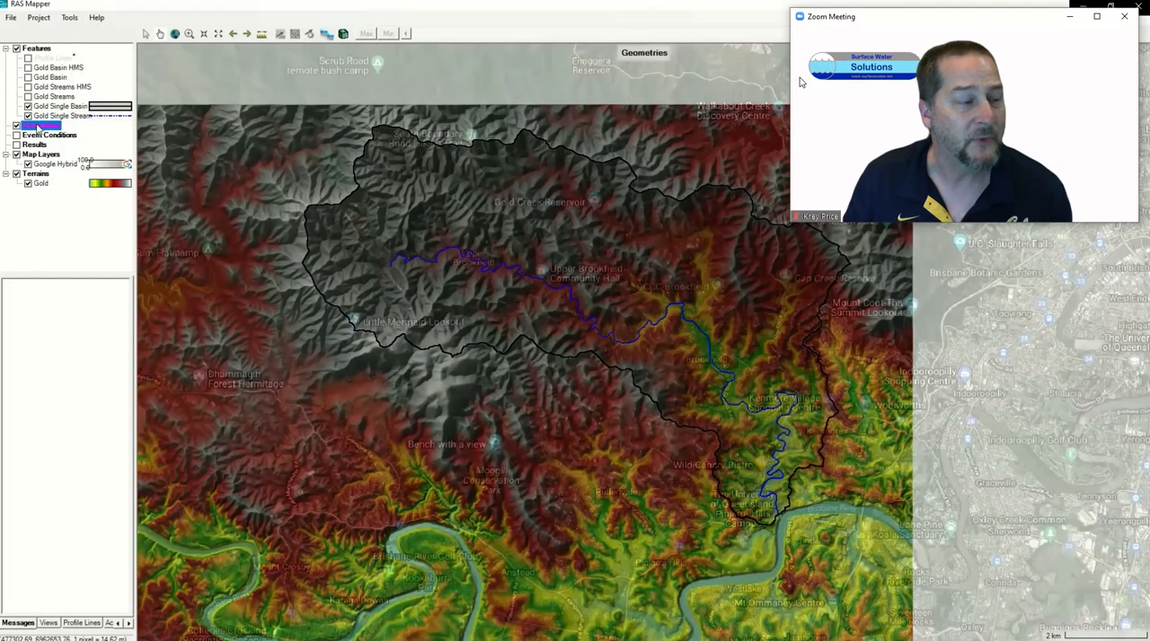
pyautogui.rightClick(40, 126)
pyautogui.click(66, 145)
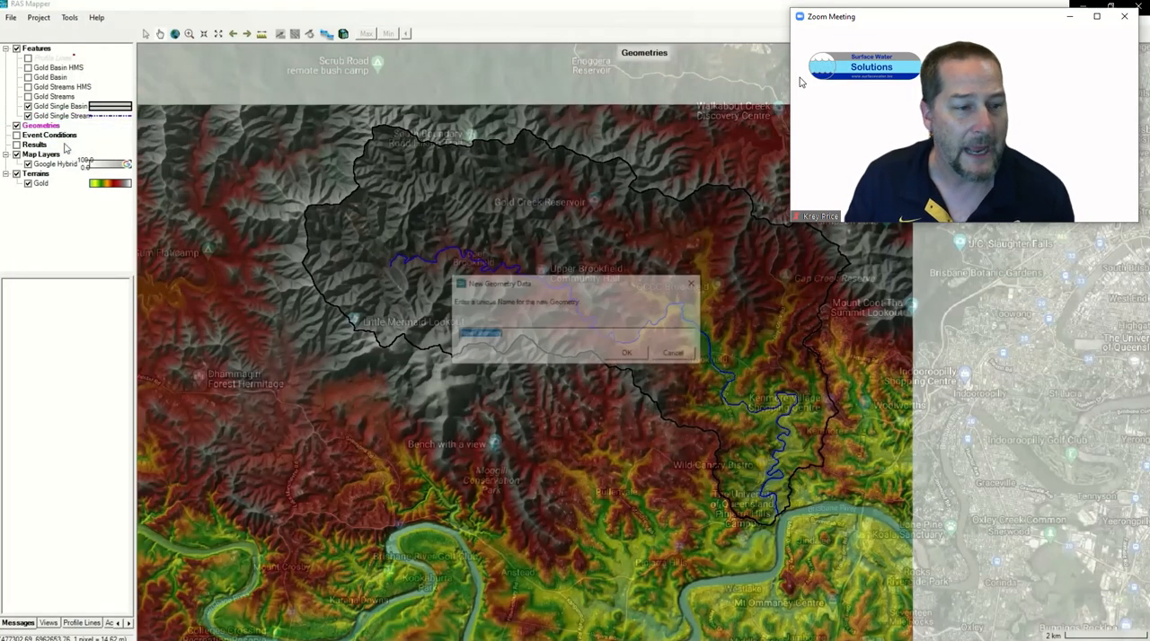
pyautogui.write('Go')
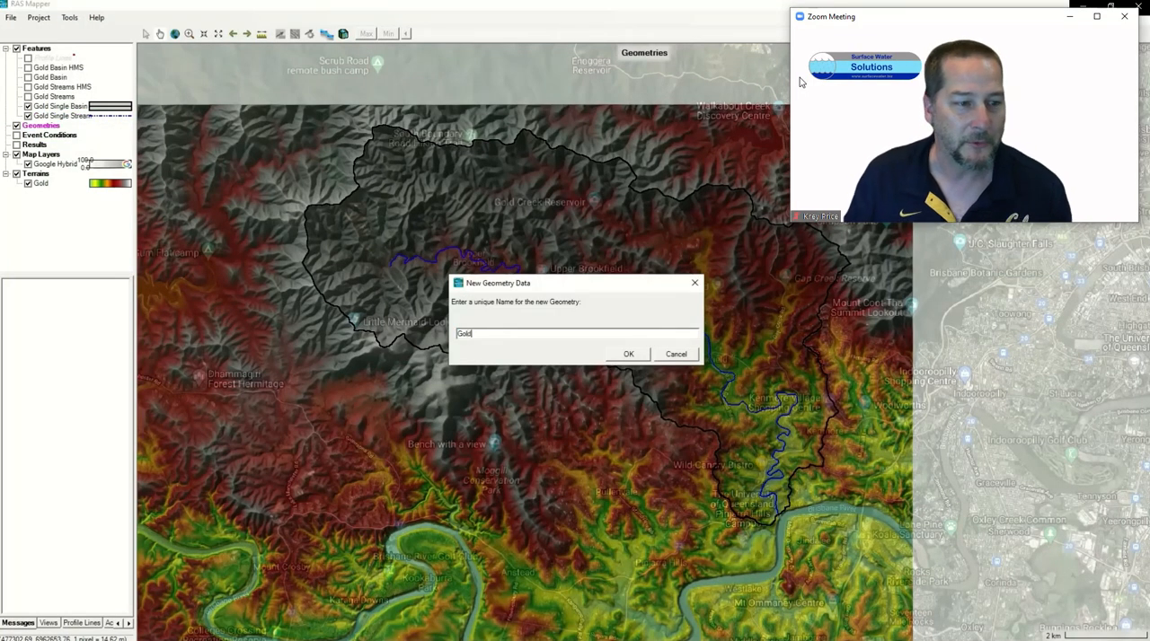
pyautogui.write('ld')
pyautogui.click(628, 354)
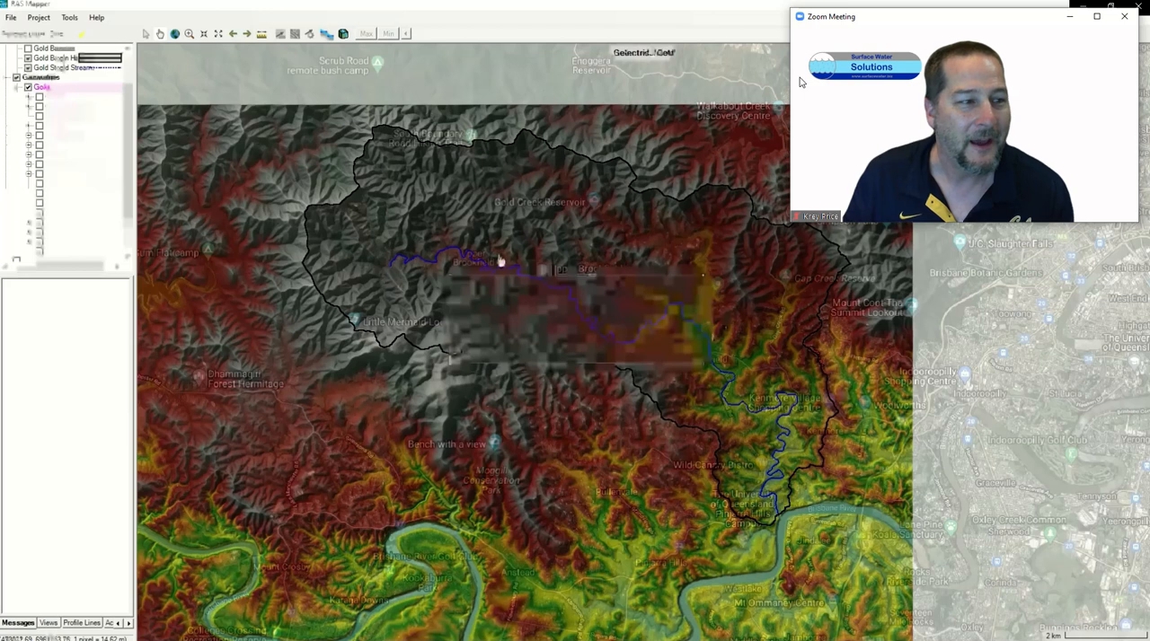
# Step: Expand and show the Gold geometry's 2D Flow Areas, turn on Perimeters and start editing that layer
pyautogui.click(28, 126)
pyautogui.click(40, 127)
pyautogui.click(51, 138)
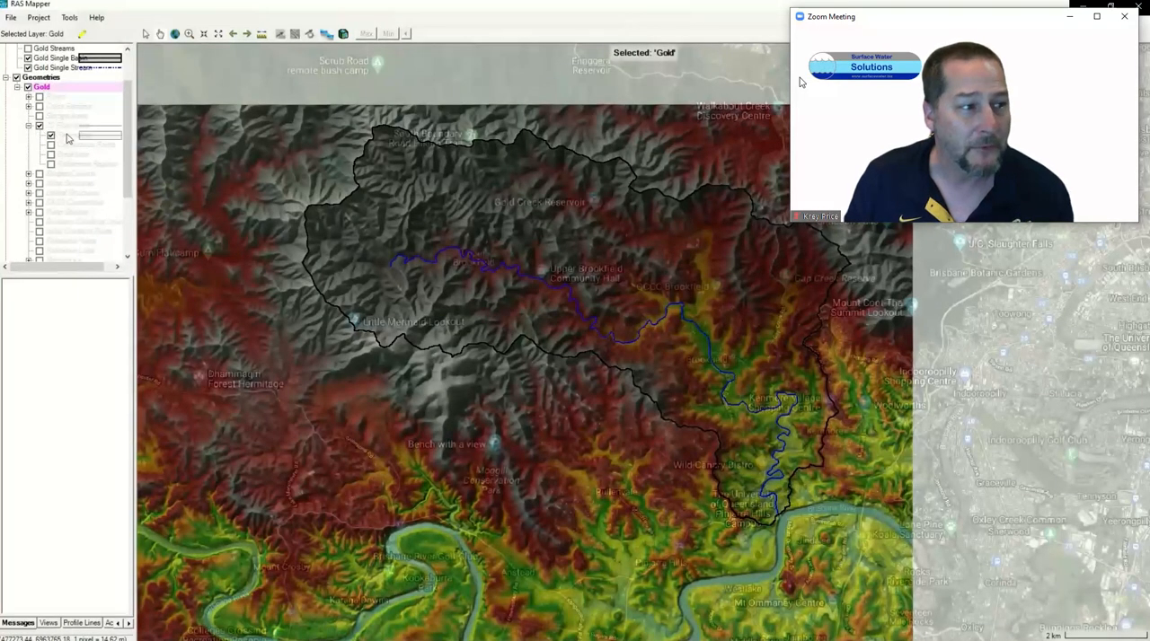
pyautogui.click(67, 136)
pyautogui.rightClick(69, 134)
pyautogui.click(91, 161)
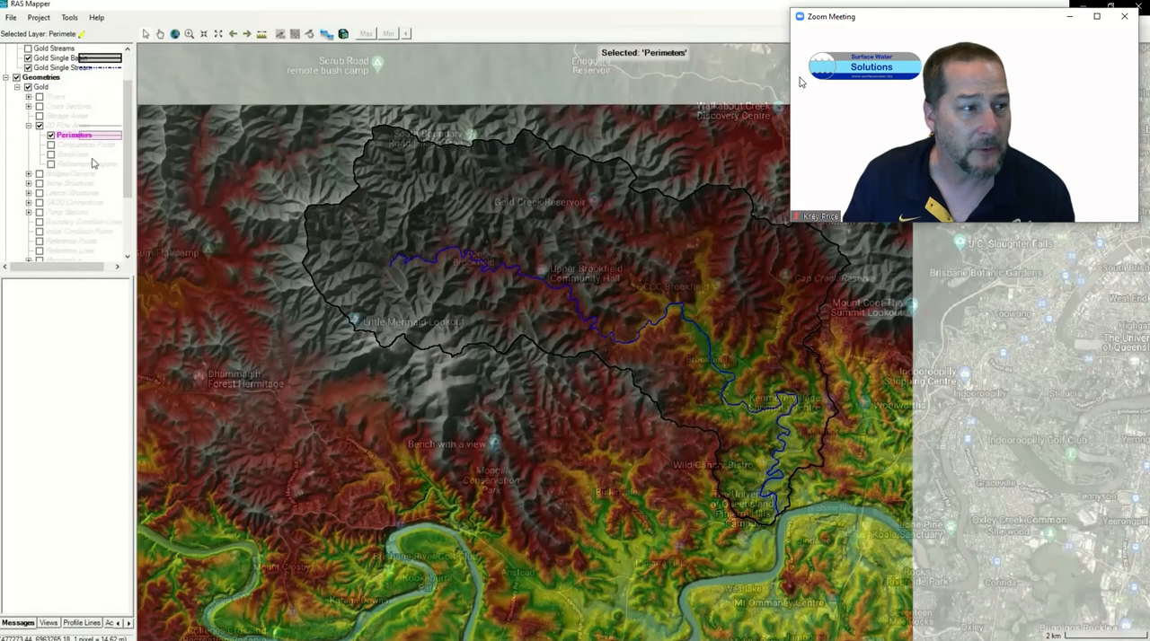
# Step: Import Gold Single Basin.shp into the Perimeters layer as the 2D flow area boundary
pyautogui.rightClick(72, 138)
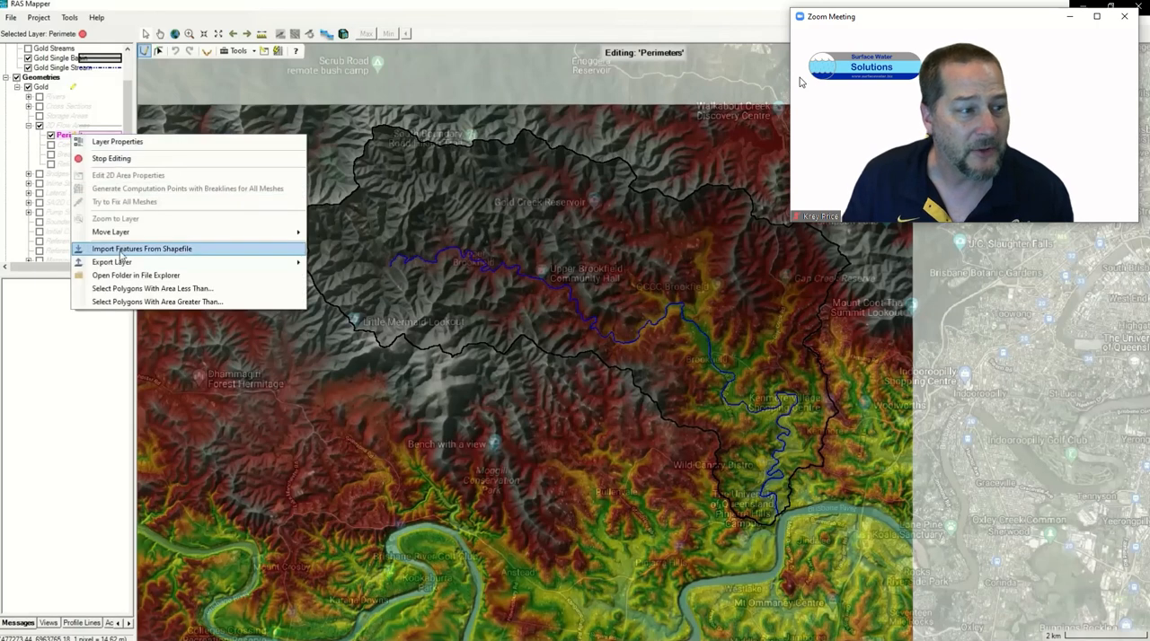
pyautogui.click(117, 245)
pyautogui.click(770, 174)
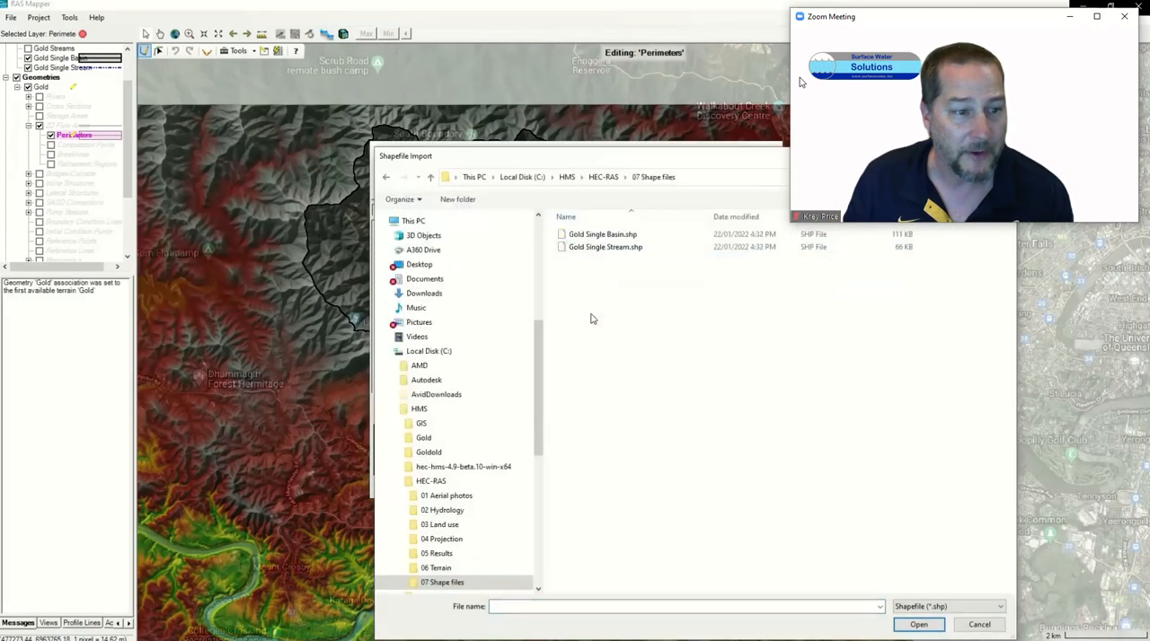
pyautogui.click(599, 235)
pyautogui.click(916, 624)
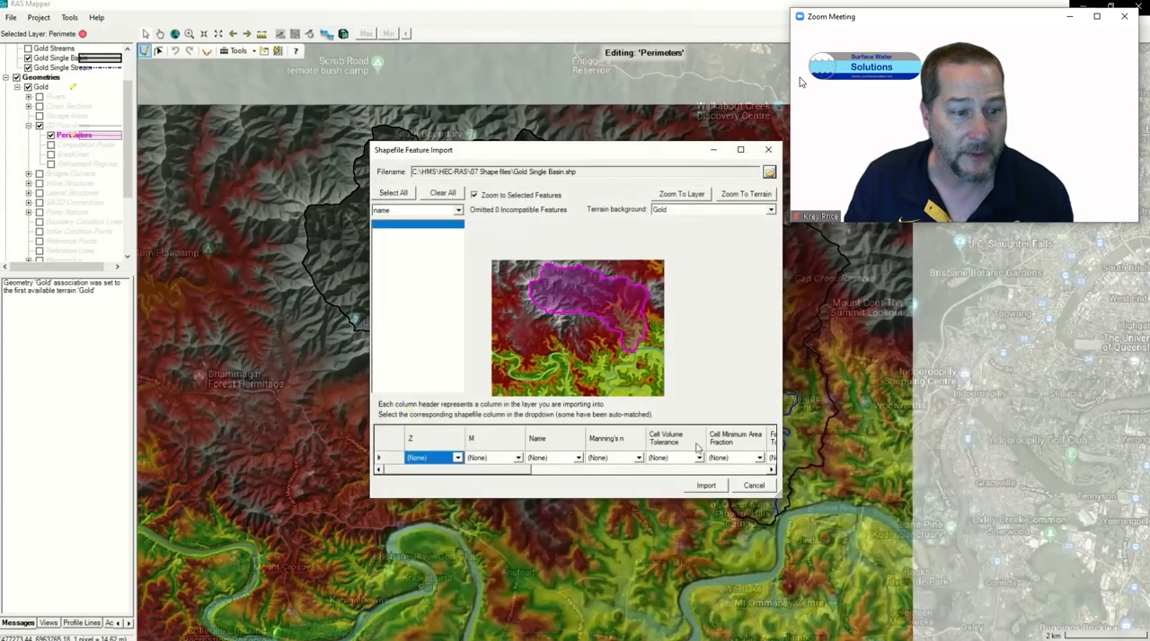
pyautogui.click(704, 488)
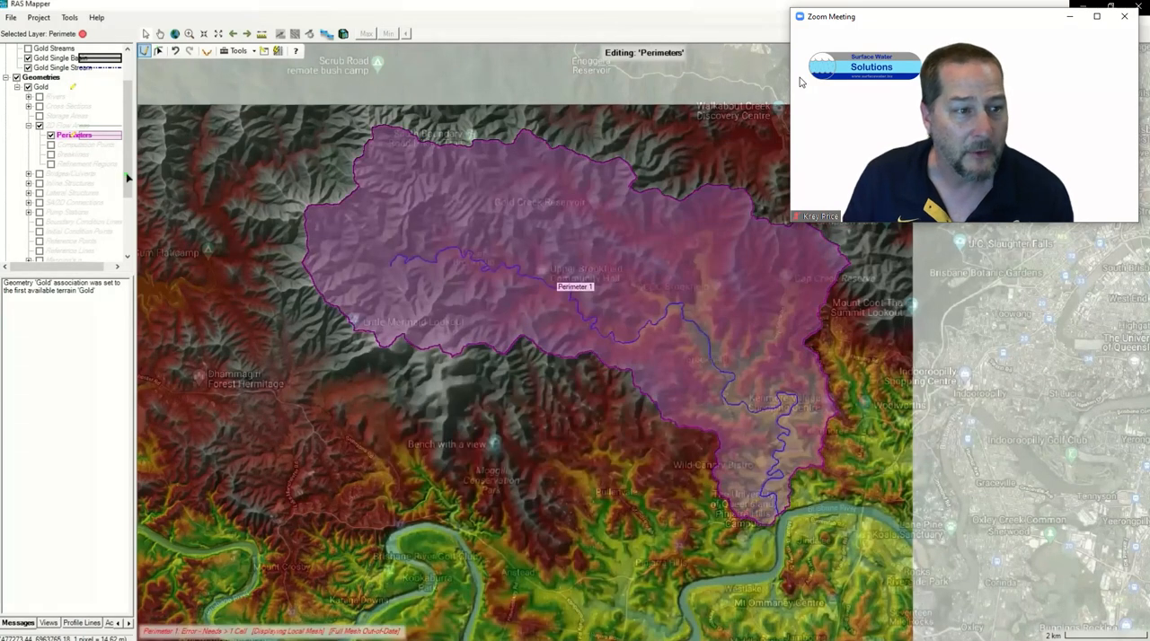
# Step: Import Gold Single Stream.shp from the 07 Shape files folder into the Breaklines layer
pyautogui.click(51, 155)
pyautogui.rightClick(61, 156)
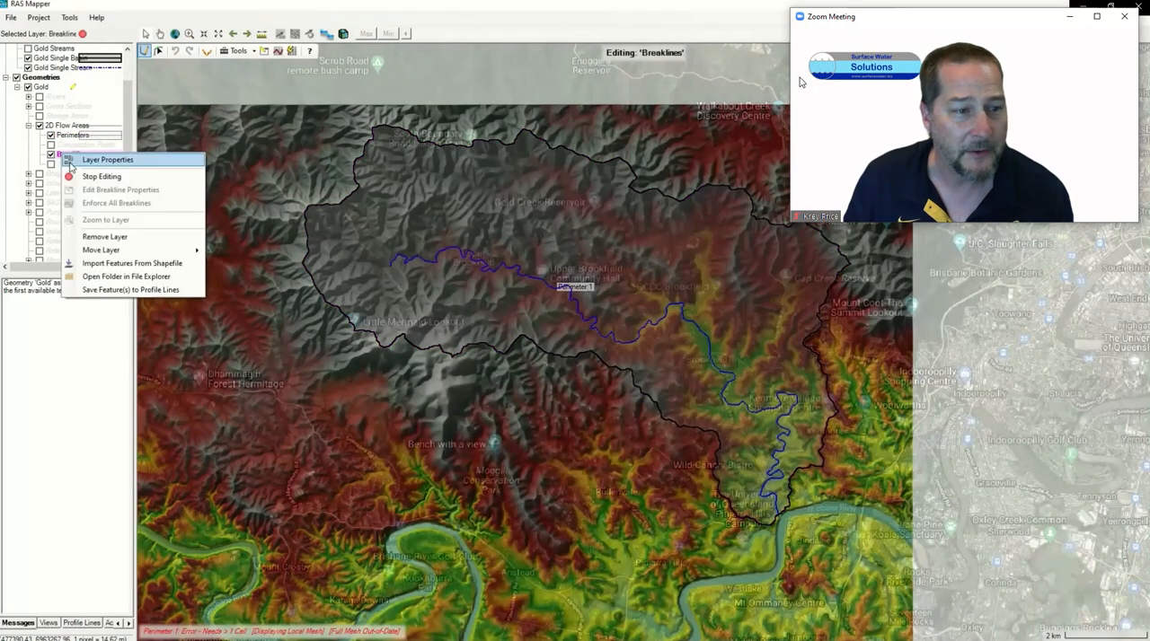
pyautogui.click(120, 263)
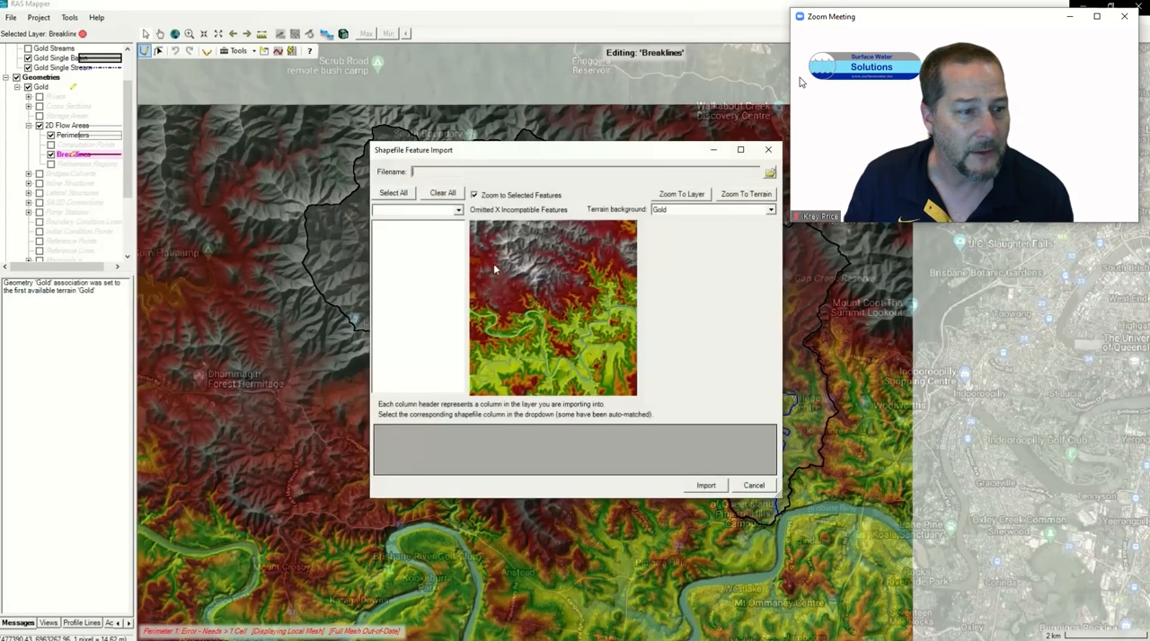
pyautogui.click(770, 174)
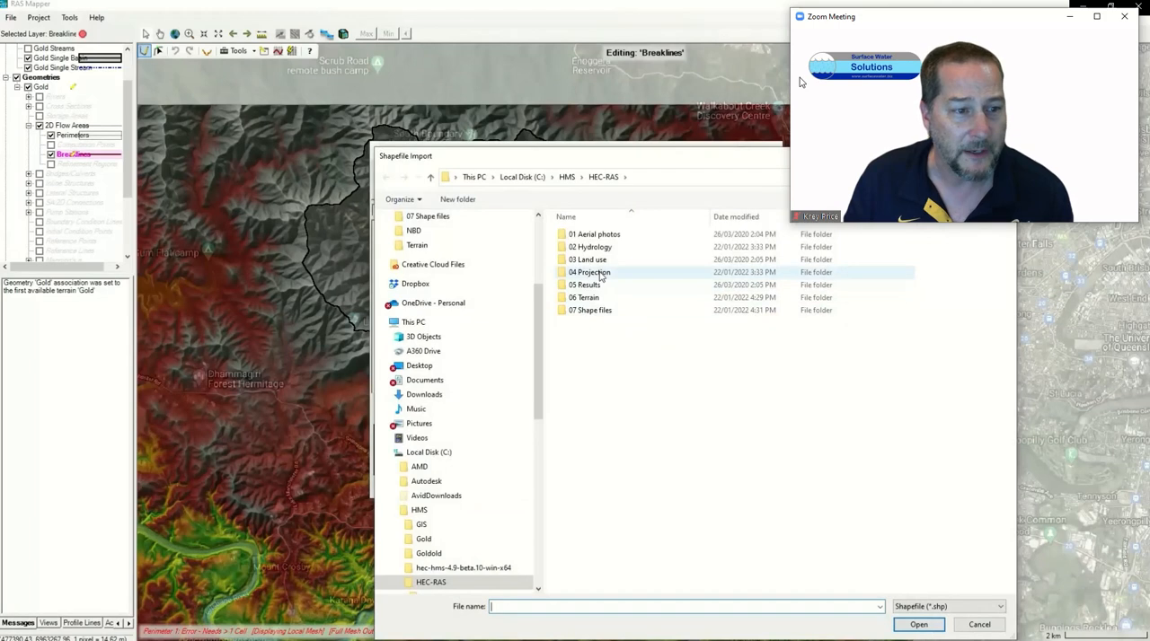
pyautogui.doubleClick(588, 310)
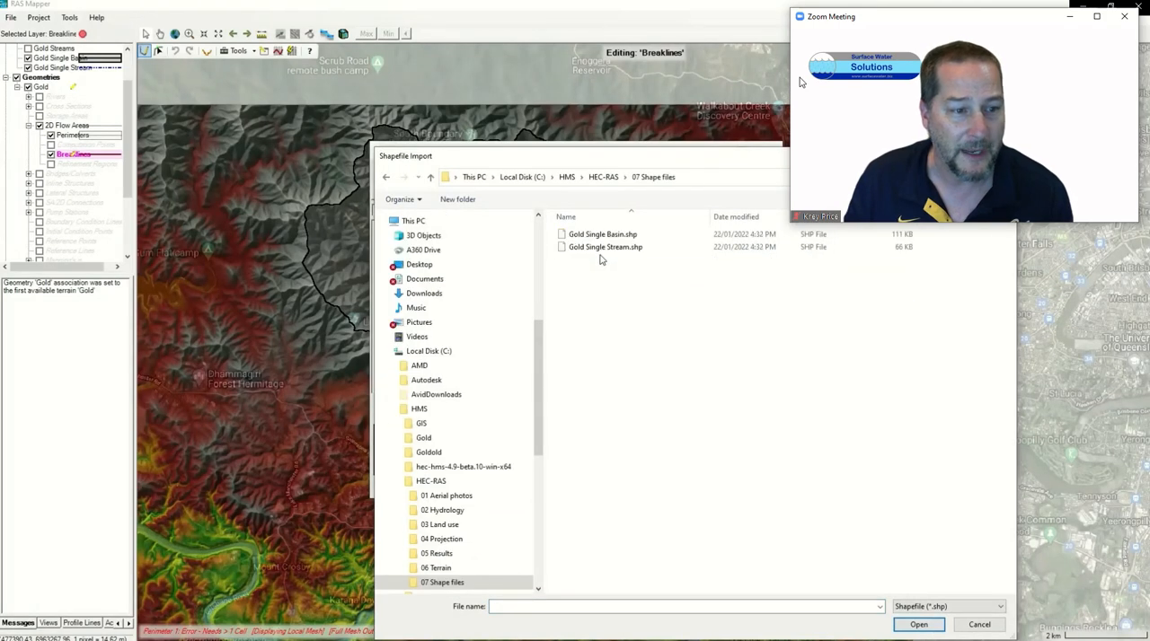
pyautogui.click(602, 250)
pyautogui.click(917, 624)
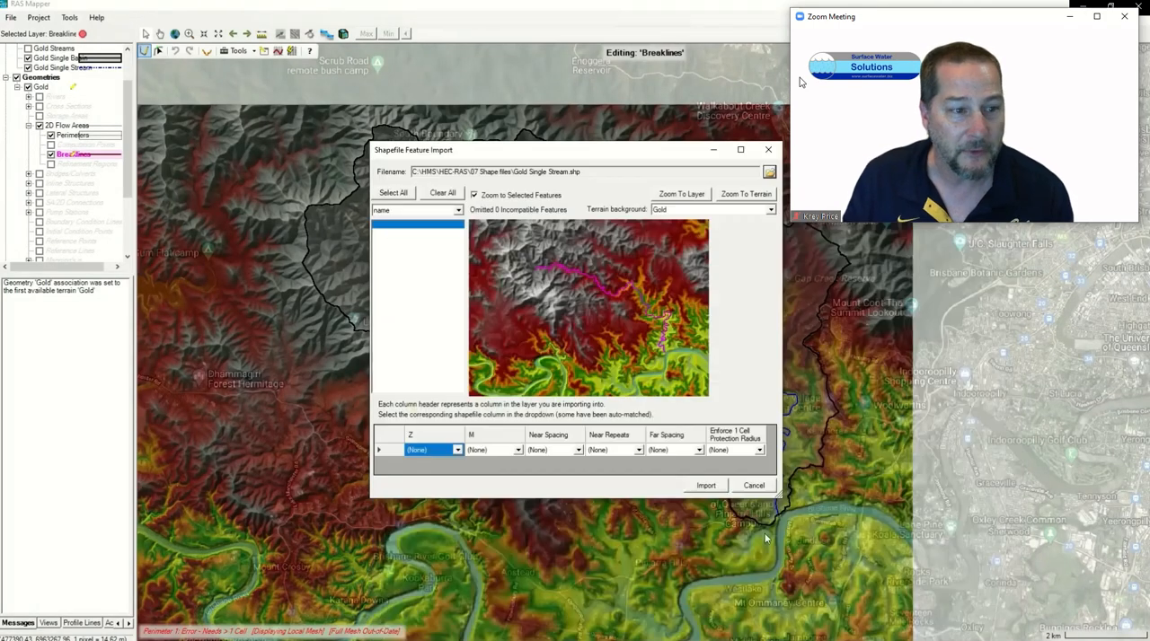
pyautogui.click(710, 487)
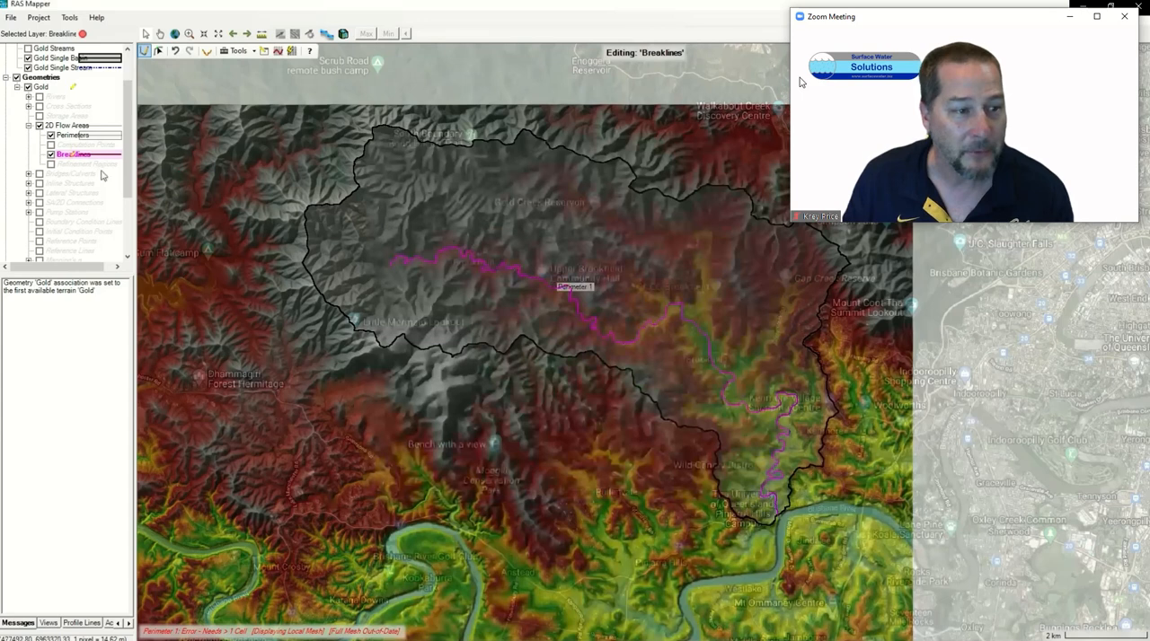
# Step: Edit the 2D area properties of Perimeter 1 and set the computation point spacing to 50 m
pyautogui.click(68, 136)
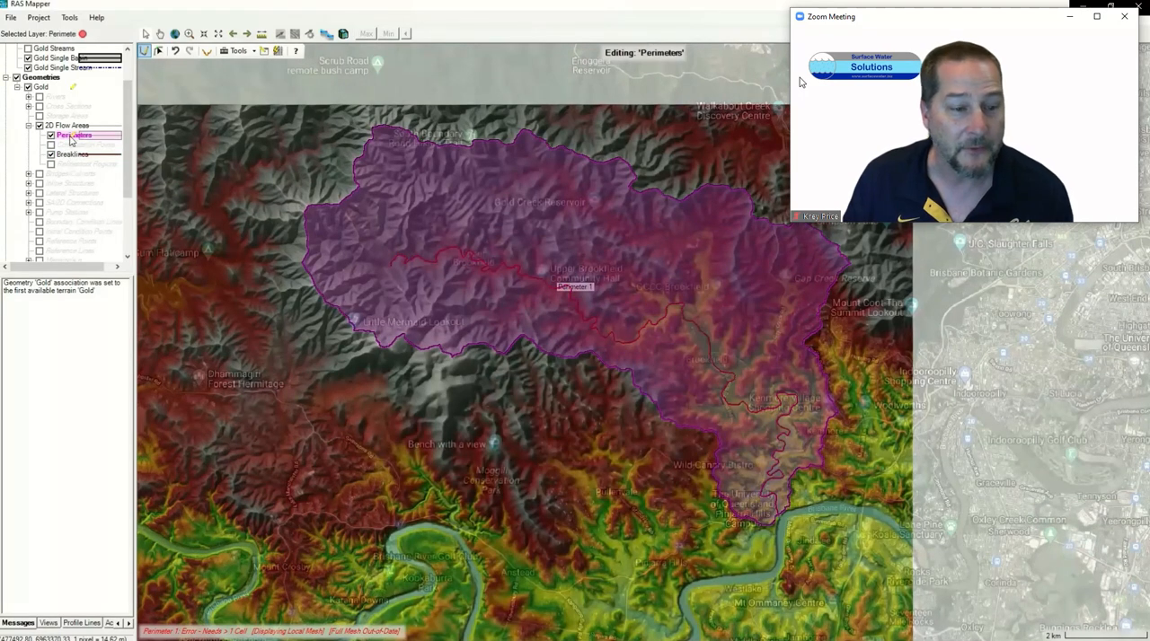
pyautogui.click(158, 50)
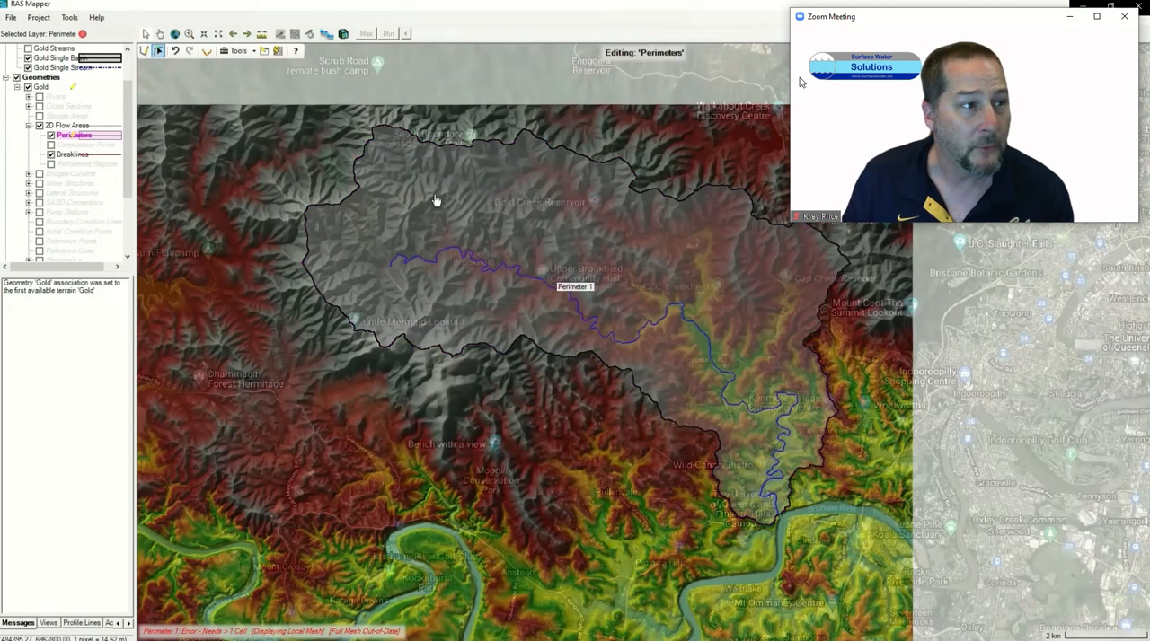
pyautogui.rightClick(436, 197)
pyautogui.click(469, 230)
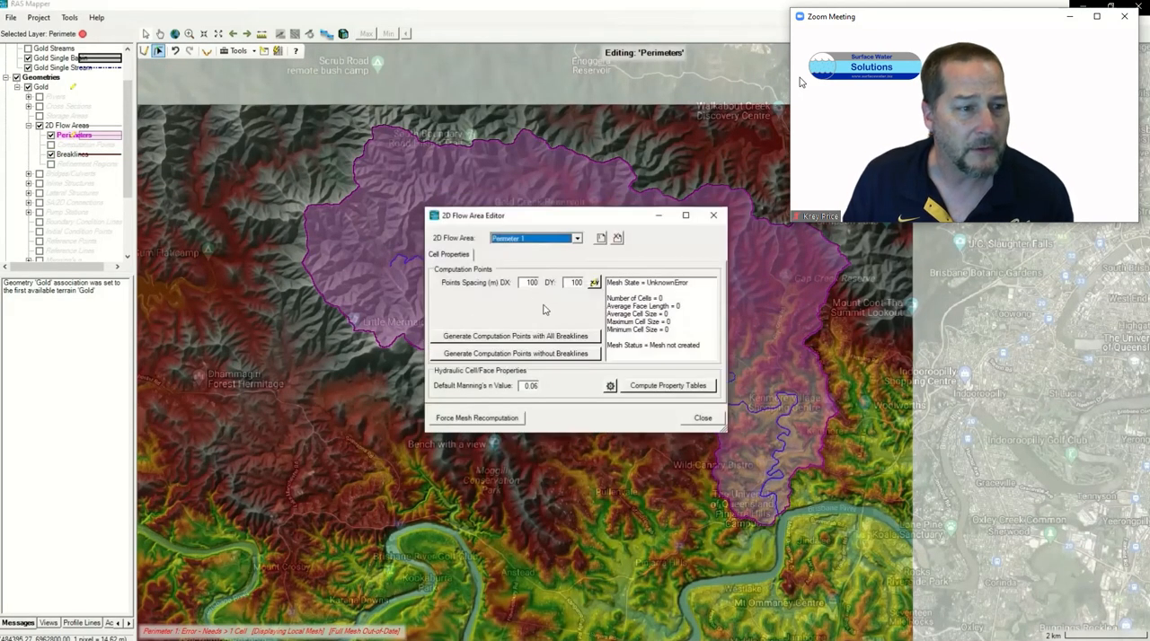
pyautogui.moveTo(527, 284); pyautogui.dragTo(597, 284)
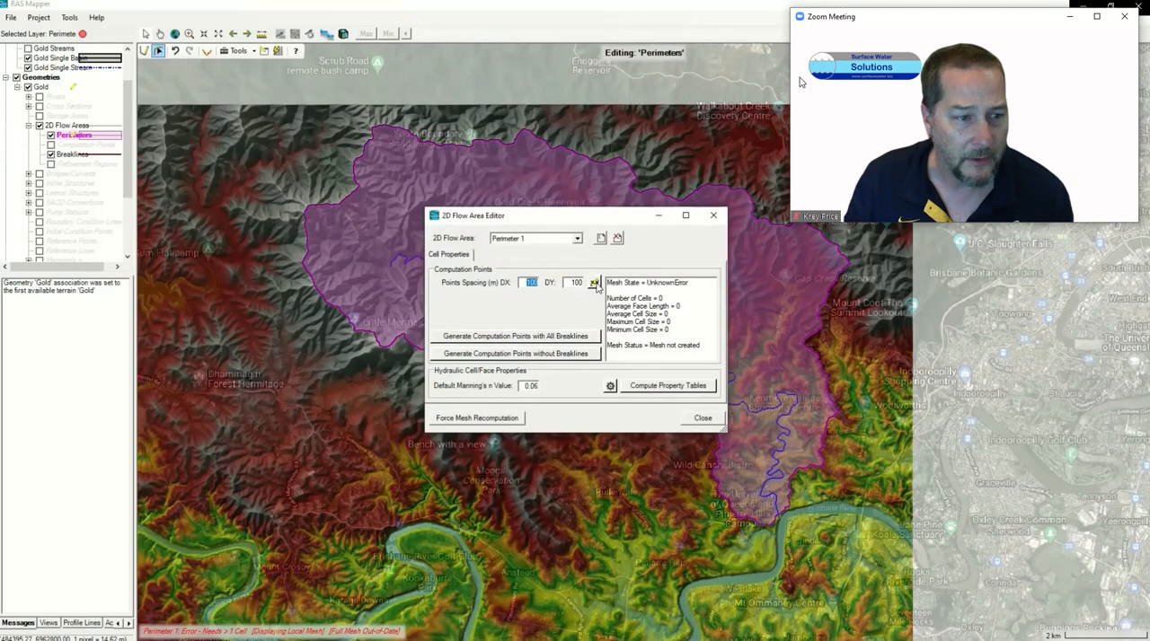
pyautogui.write('50')
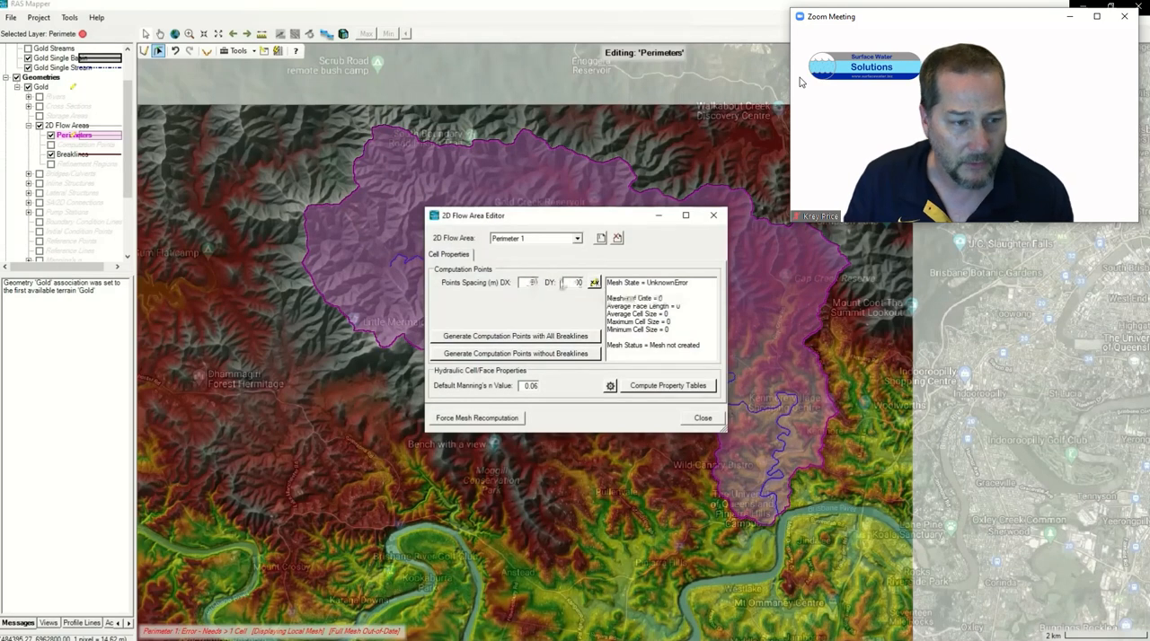
pyautogui.click(701, 419)
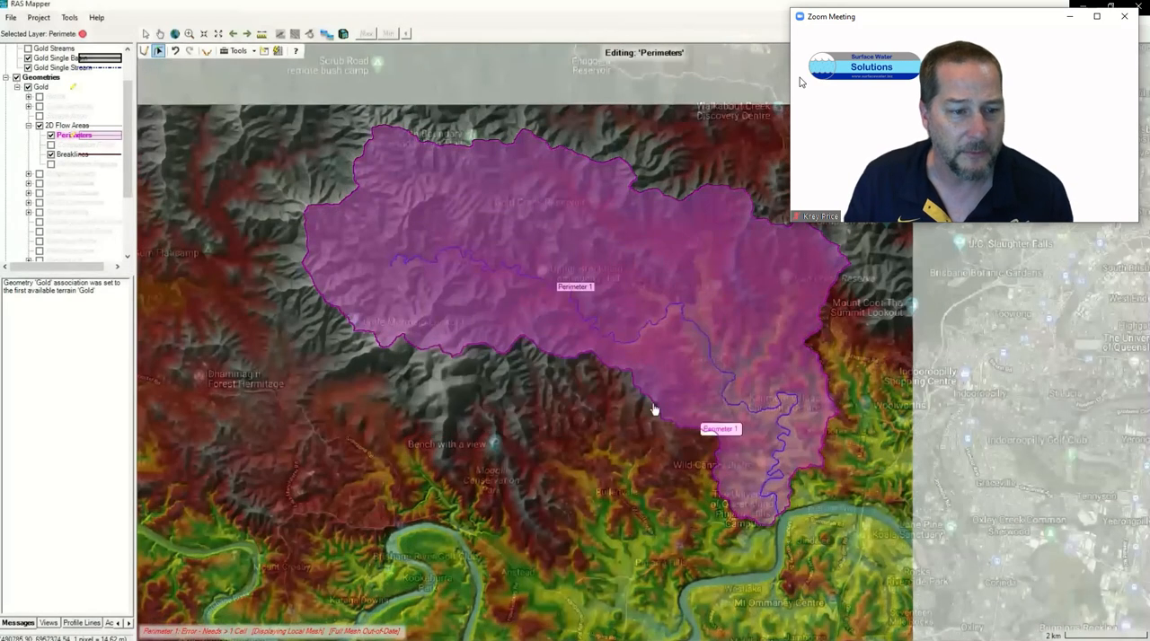
# Step: Set the imported breakline's near spacing to 20, near repeats to 2 and far spacing to 40
pyautogui.click(67, 156)
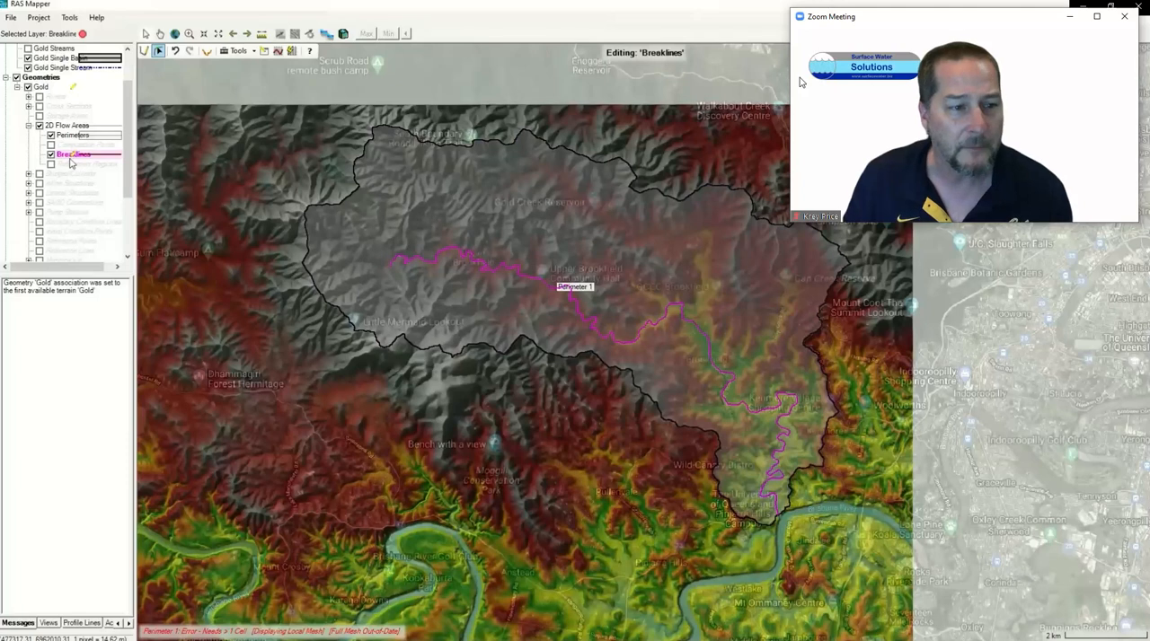
pyautogui.rightClick(70, 163)
pyautogui.click(144, 206)
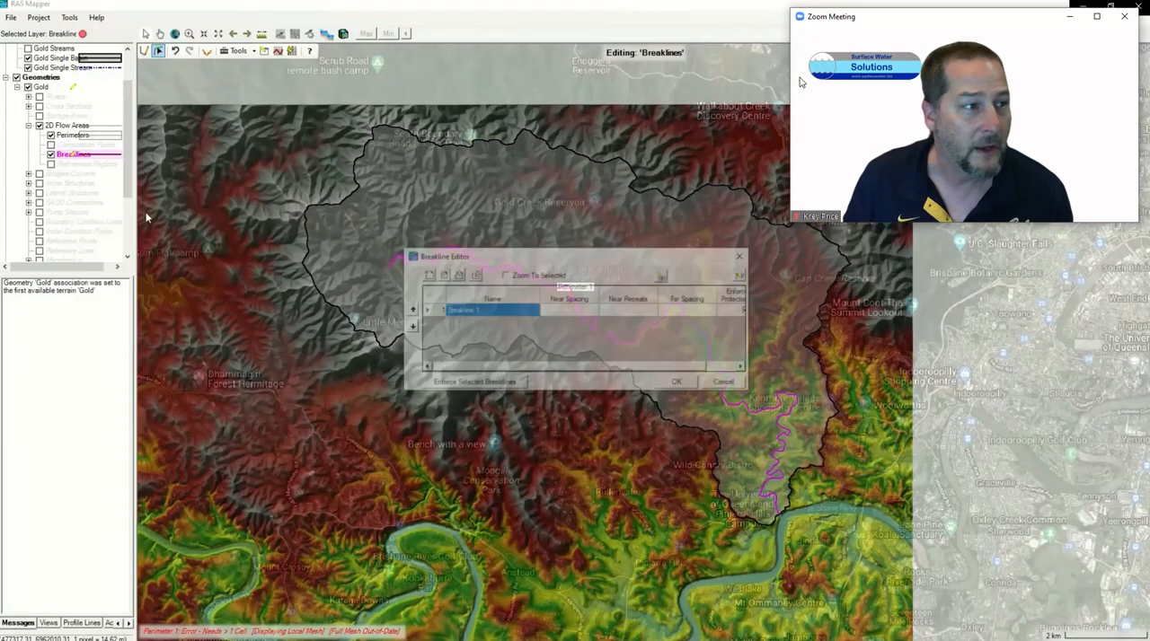
pyautogui.click(558, 310)
pyautogui.write('20')
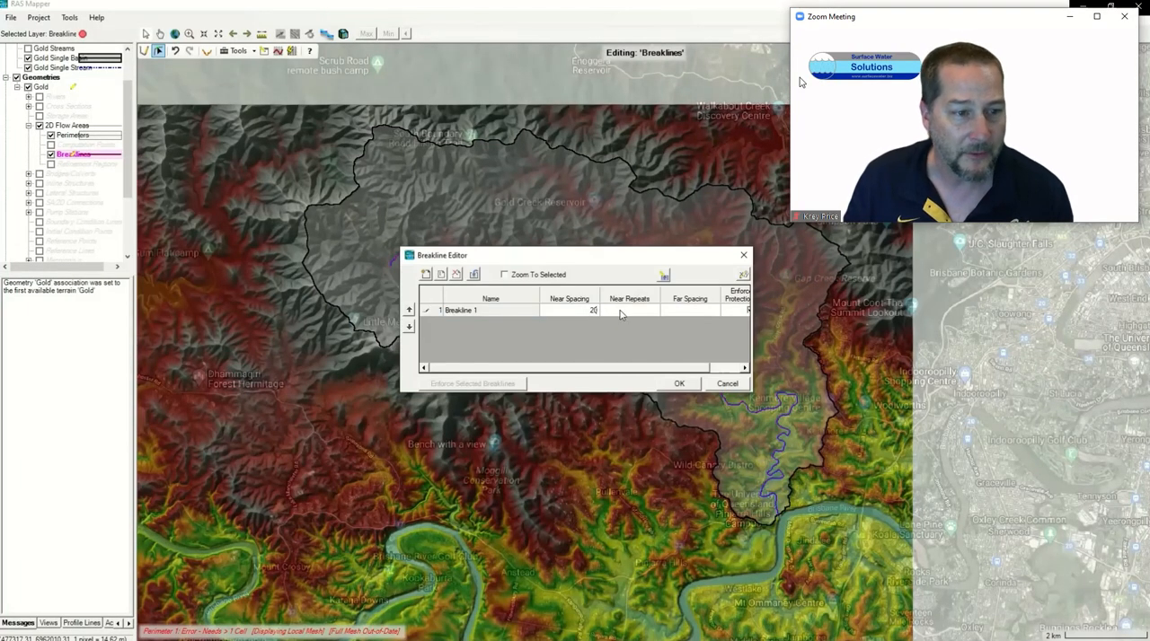
pyautogui.click(620, 312)
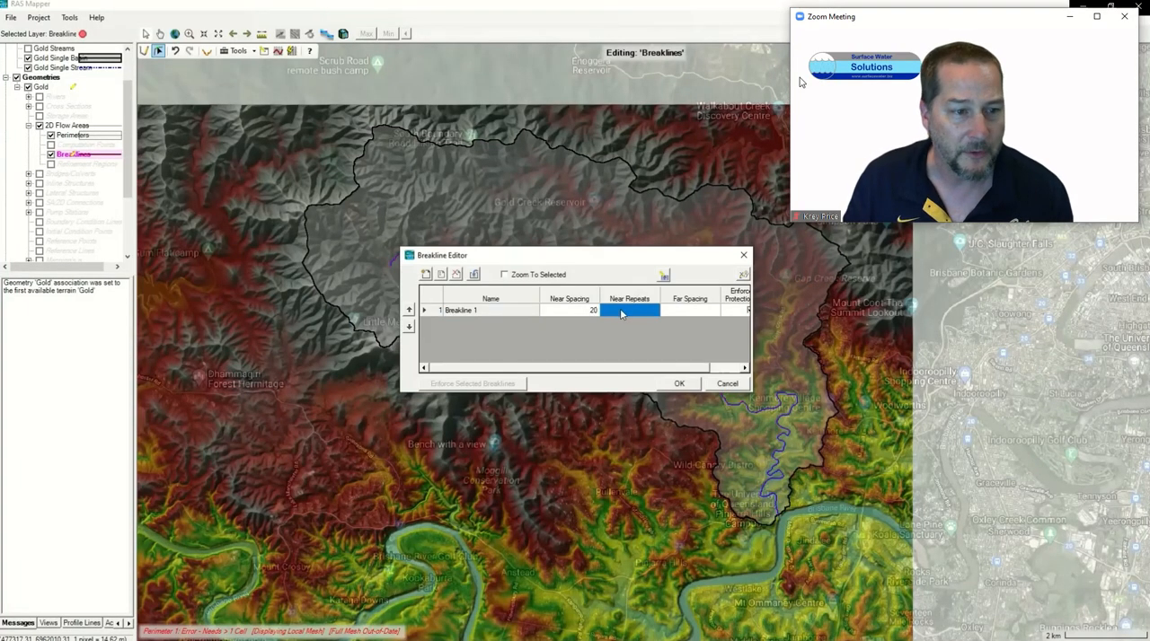
pyautogui.click(690, 311)
pyautogui.write('40')
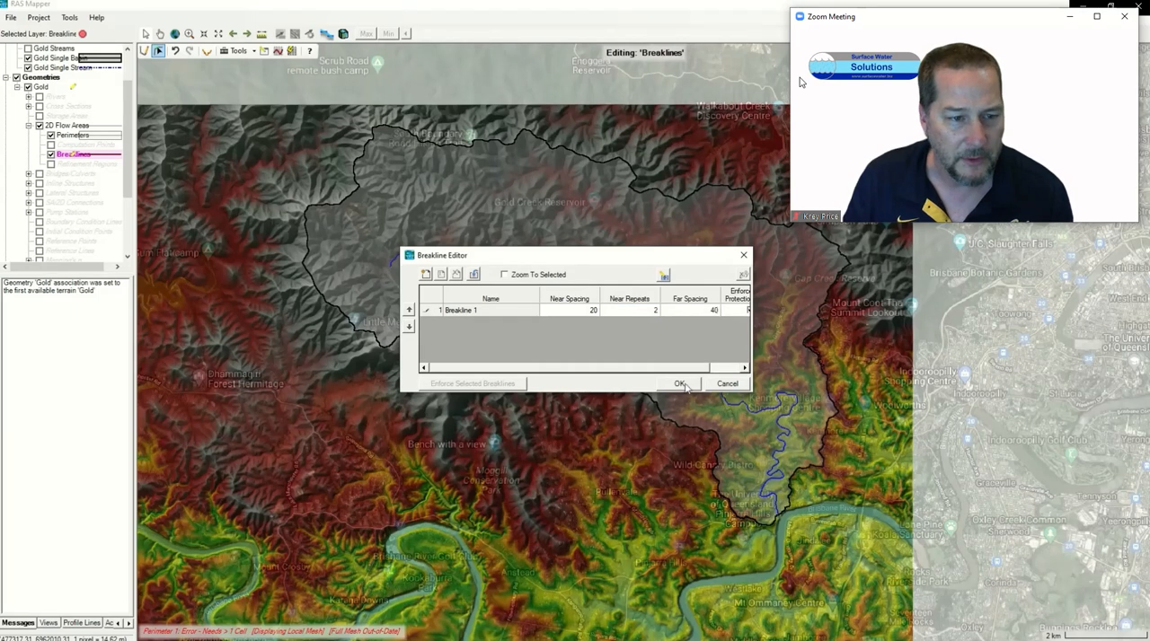
pyautogui.click(681, 385)
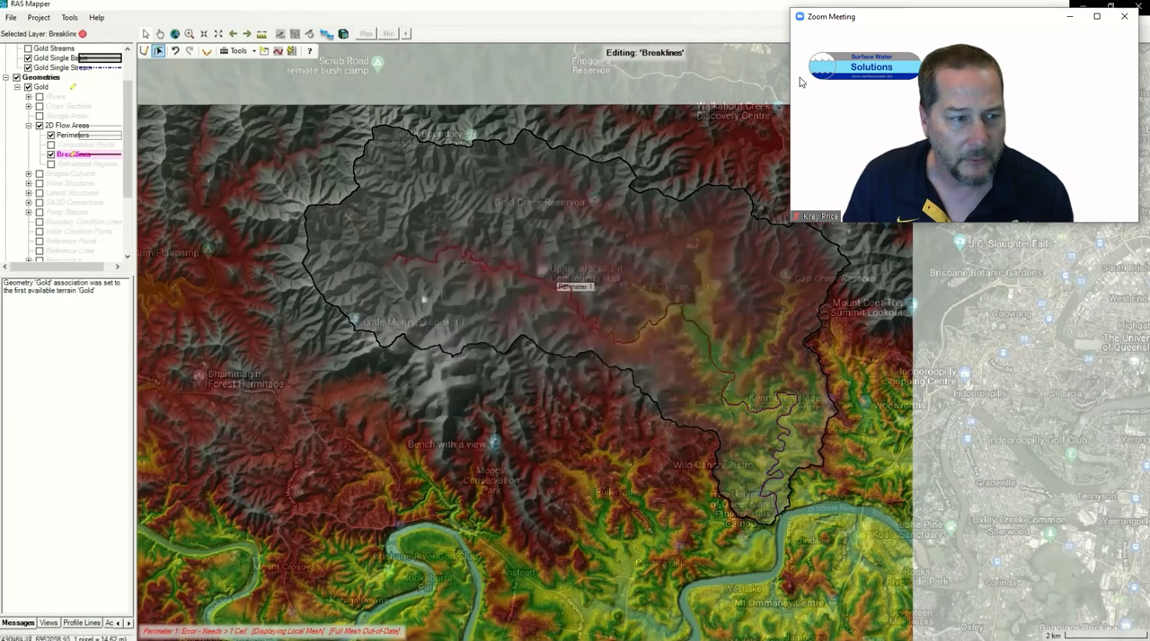
# Step: Hide the Gold Single Stream and Gold Single Basin layers, and highlight the Gold geometry's perimeter and breakline in turn
pyautogui.click(28, 68)
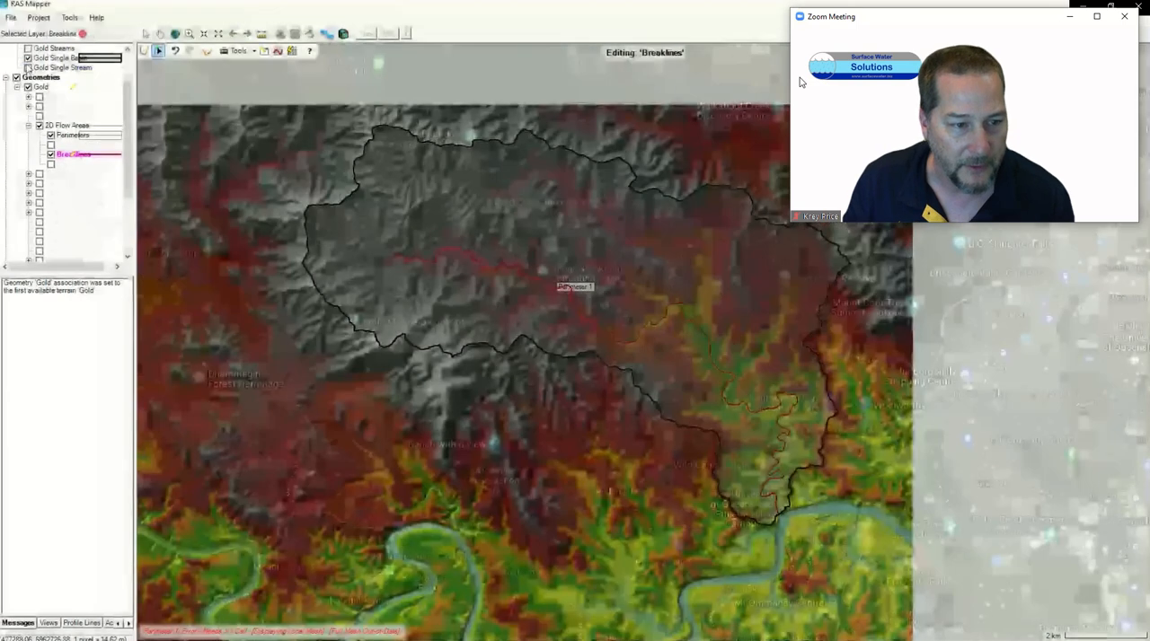
pyautogui.click(28, 59)
pyautogui.moveTo(127, 117)
pyautogui.mouseDown()
pyautogui.moveTo(126, 93)
pyautogui.moveTo(127, 133)
pyautogui.mouseUp()
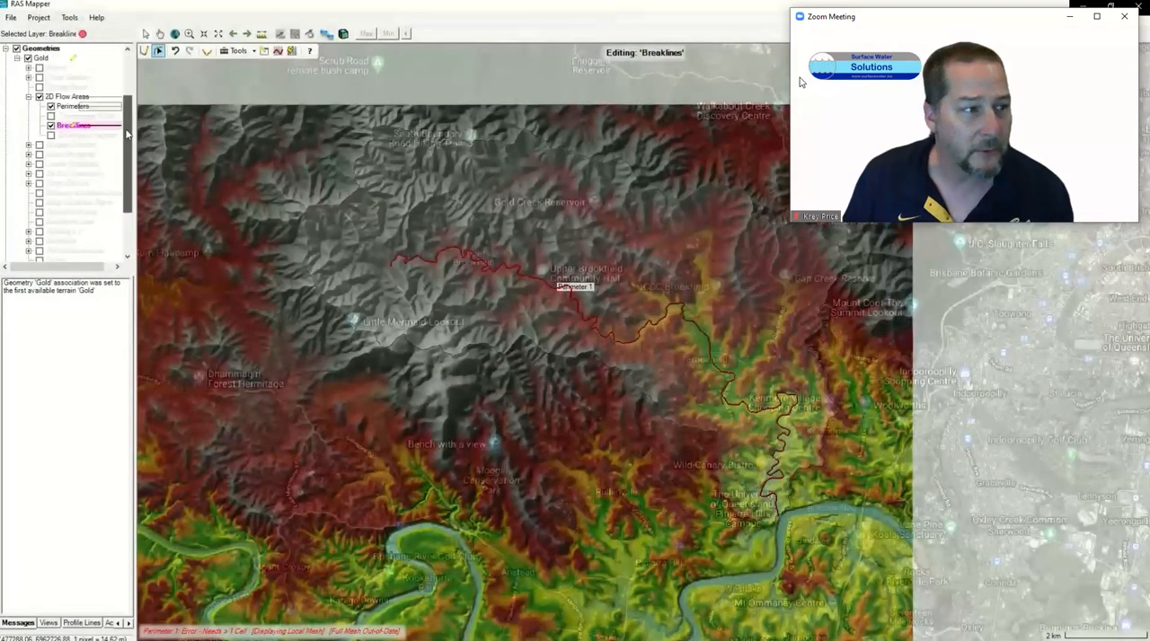
pyautogui.click(68, 107)
pyautogui.click(74, 126)
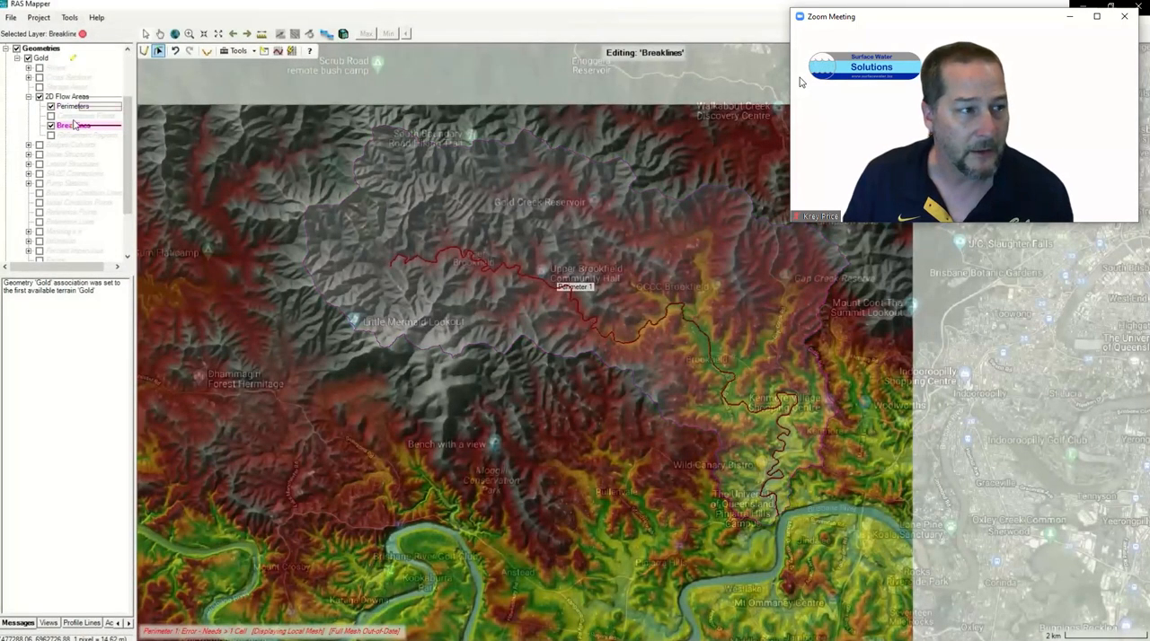
# Step: Stop editing the Gold geometry and save its edits, checking the Perimeters, Breaklines and 2D Flow Areas layers
pyautogui.click(82, 34)
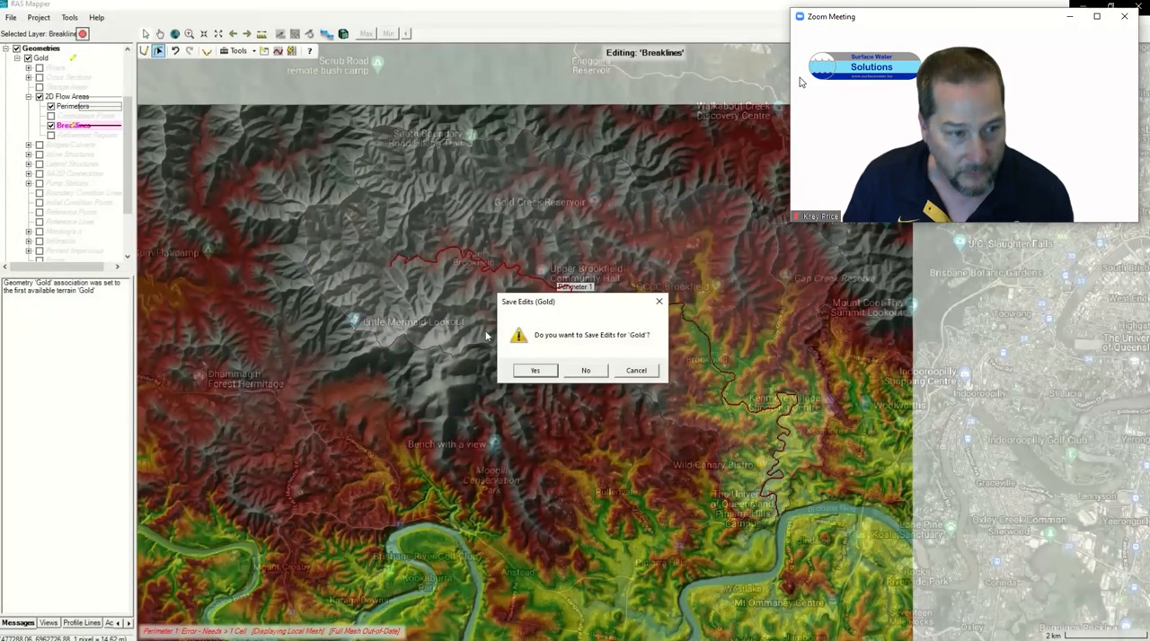
pyautogui.click(535, 371)
pyautogui.click(64, 107)
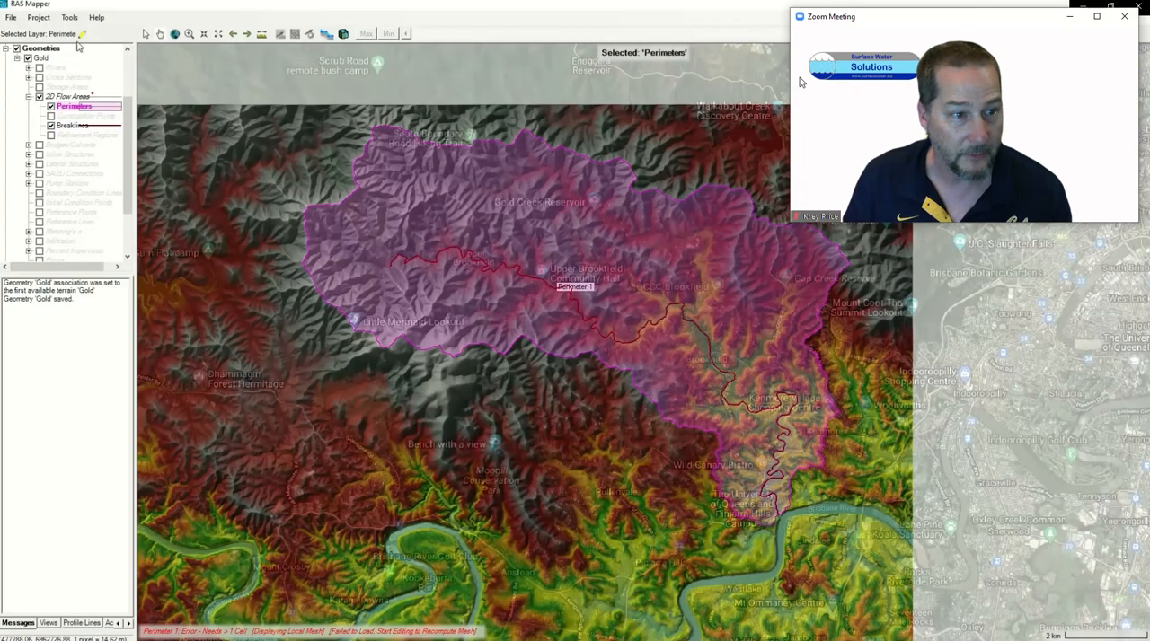
pyautogui.click(77, 128)
pyautogui.click(71, 97)
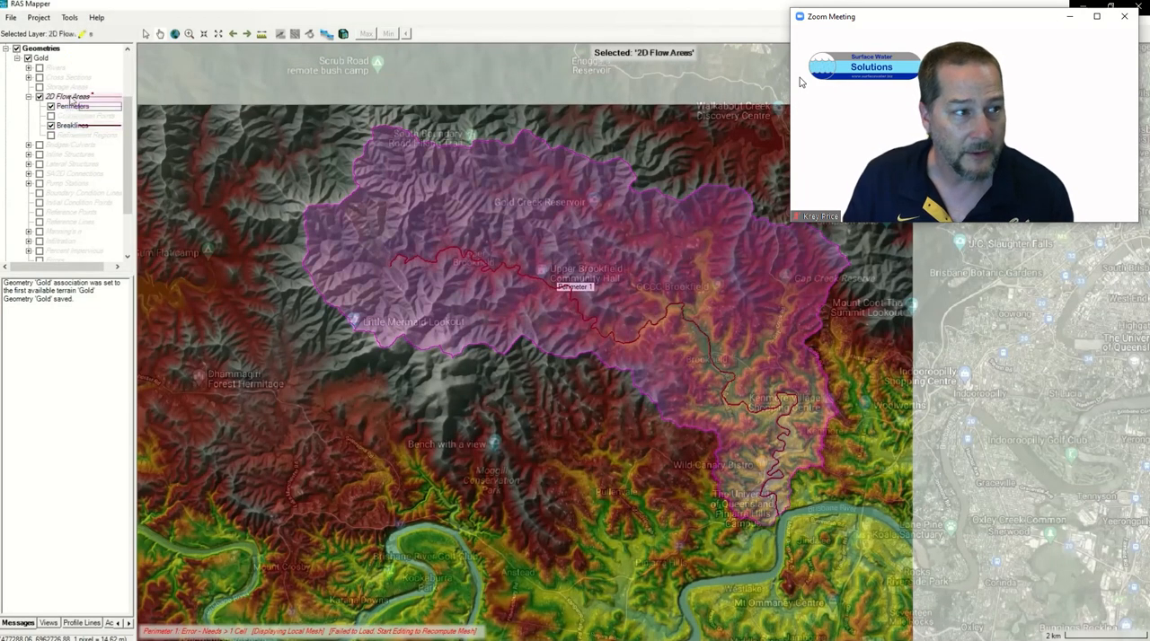
# Step: Resume editing the Perimeters layer and generate computation points with all breaklines for the Perimeter 1 mesh
pyautogui.click(75, 109)
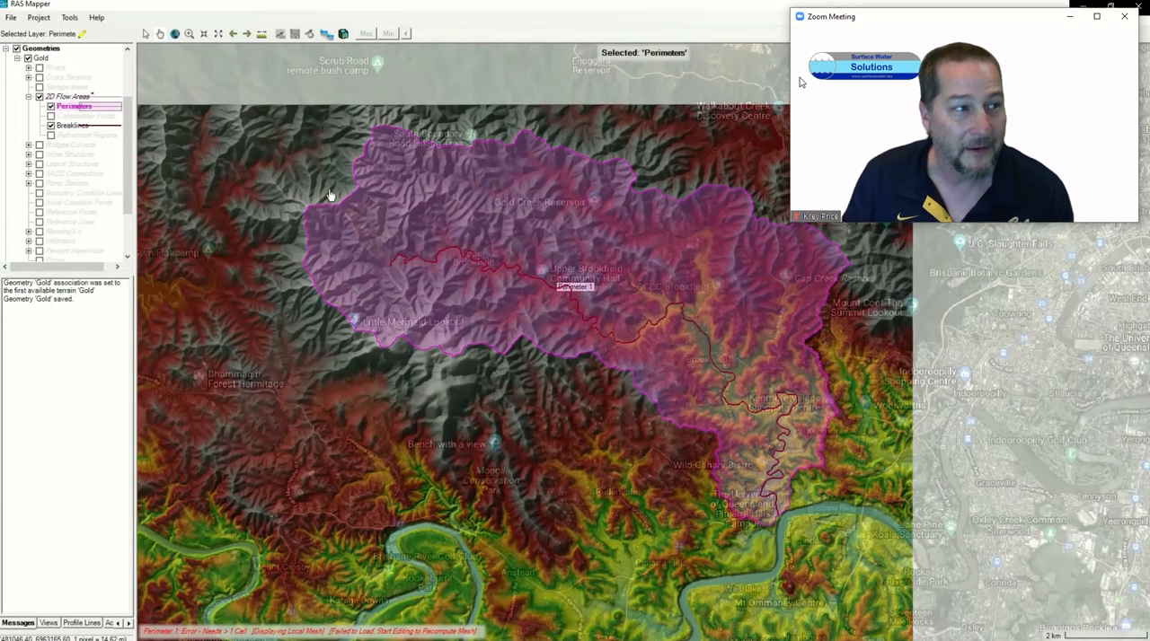
pyautogui.click(81, 34)
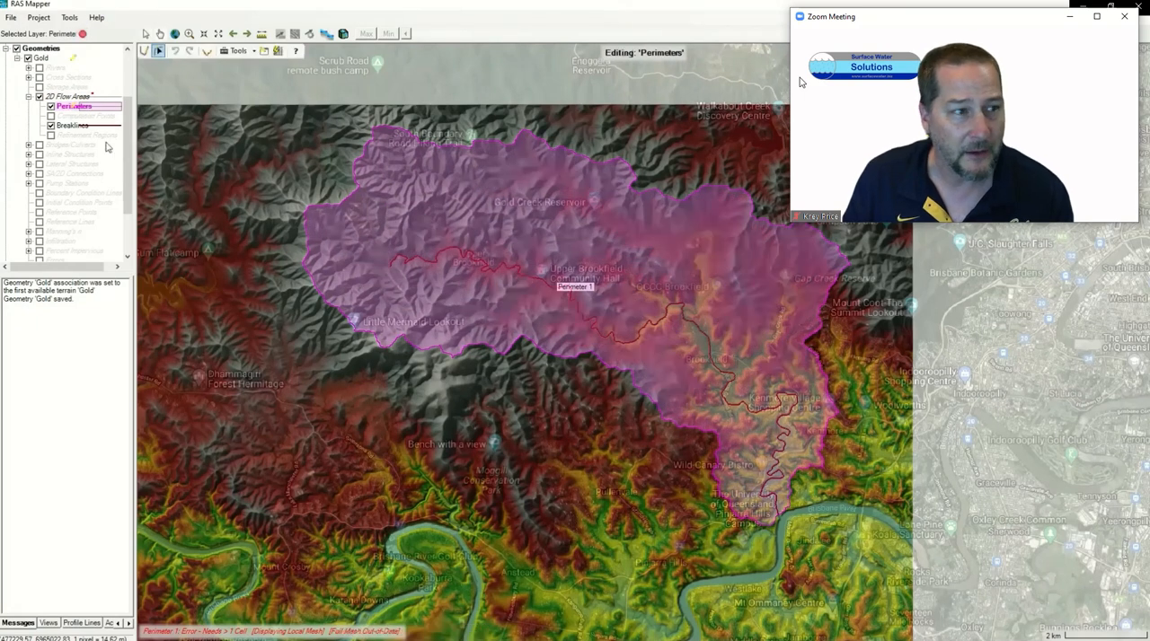
pyautogui.rightClick(513, 244)
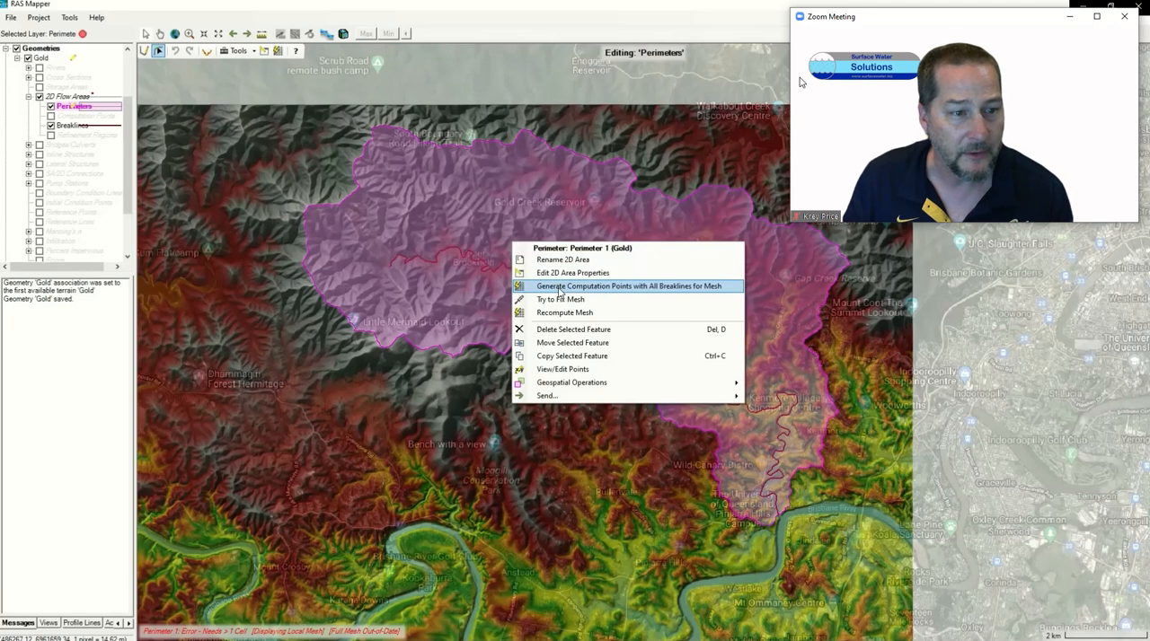
pyautogui.click(559, 286)
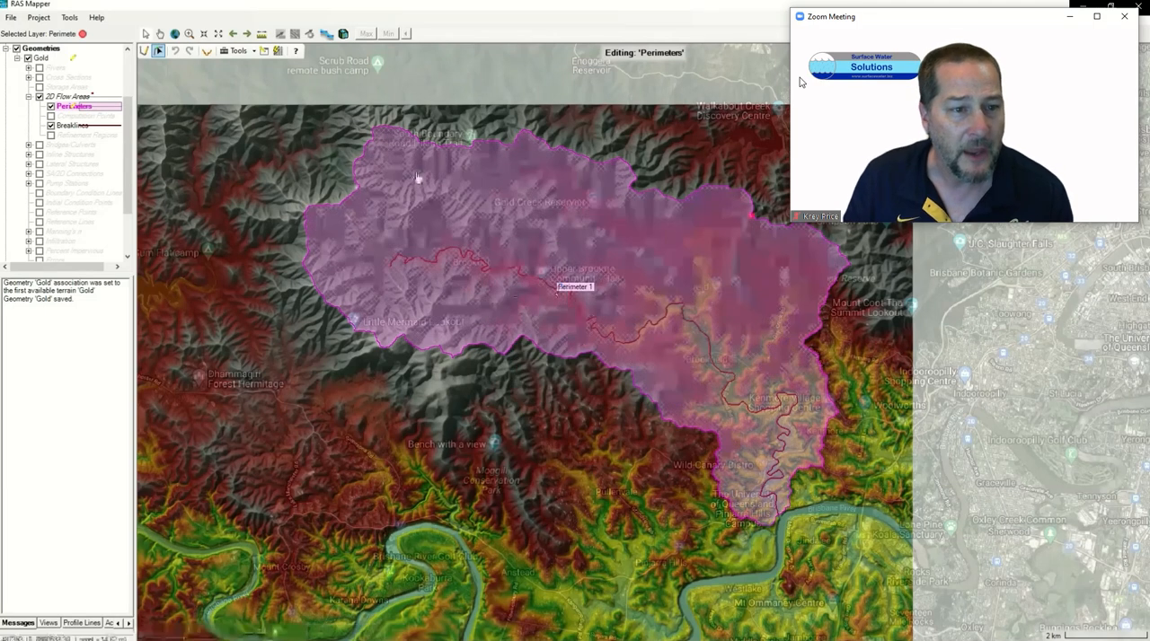
# Step: Try moving the perimeter vertex at the red error marker on Highwood Rd Trial, and undo the vertex edits
pyautogui.scroll(3, 759, 224)
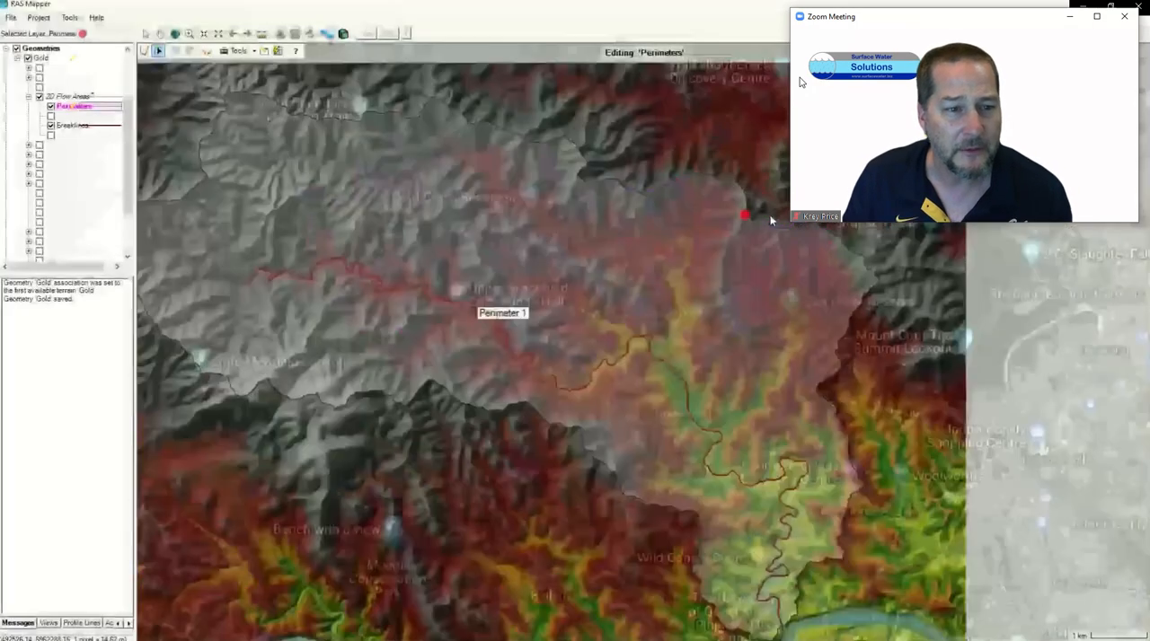
pyautogui.scroll(2, 768, 221)
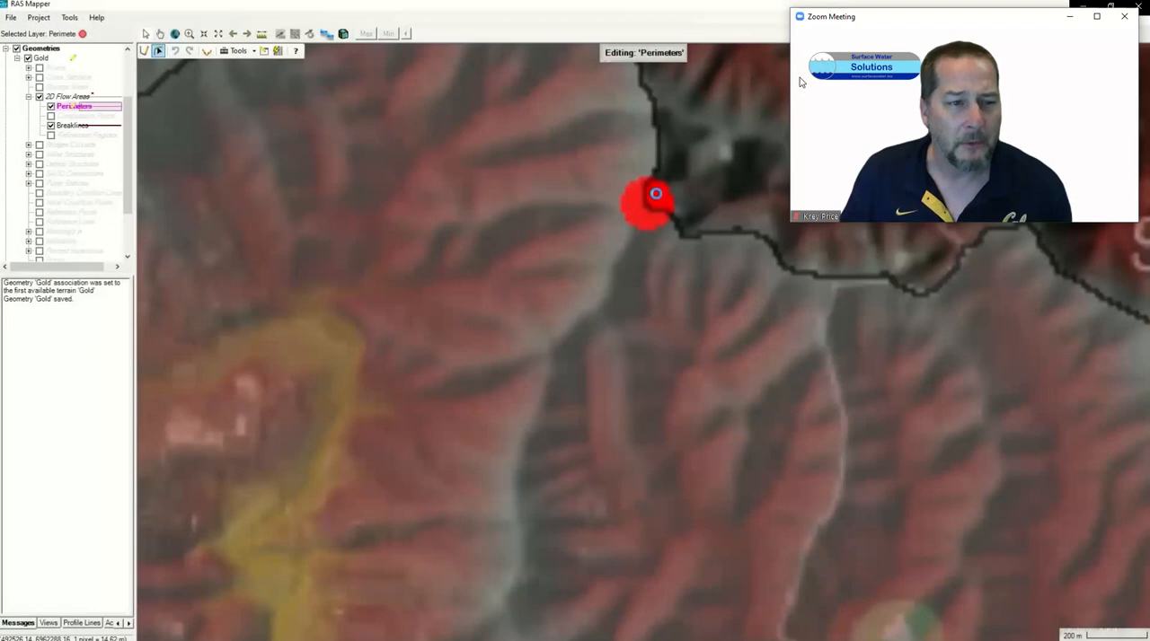
pyautogui.scroll(3, 652, 190)
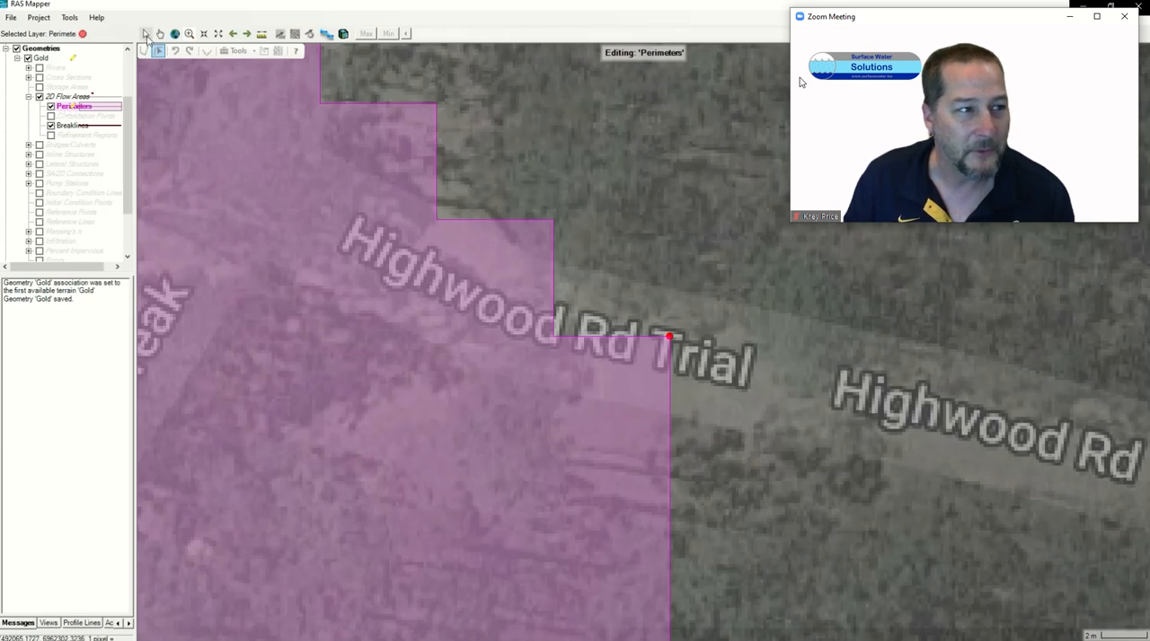
pyautogui.moveTo(668, 339); pyautogui.dragTo(619, 370)
pyautogui.hotkey('ctrl', 'z')
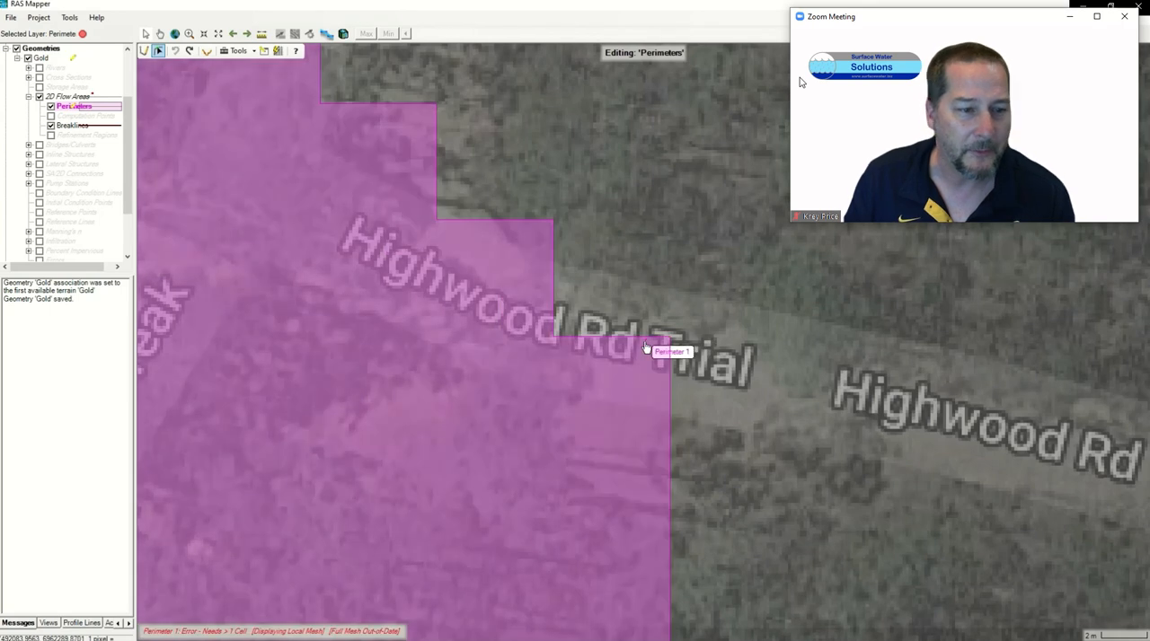
pyautogui.doubleClick(636, 363)
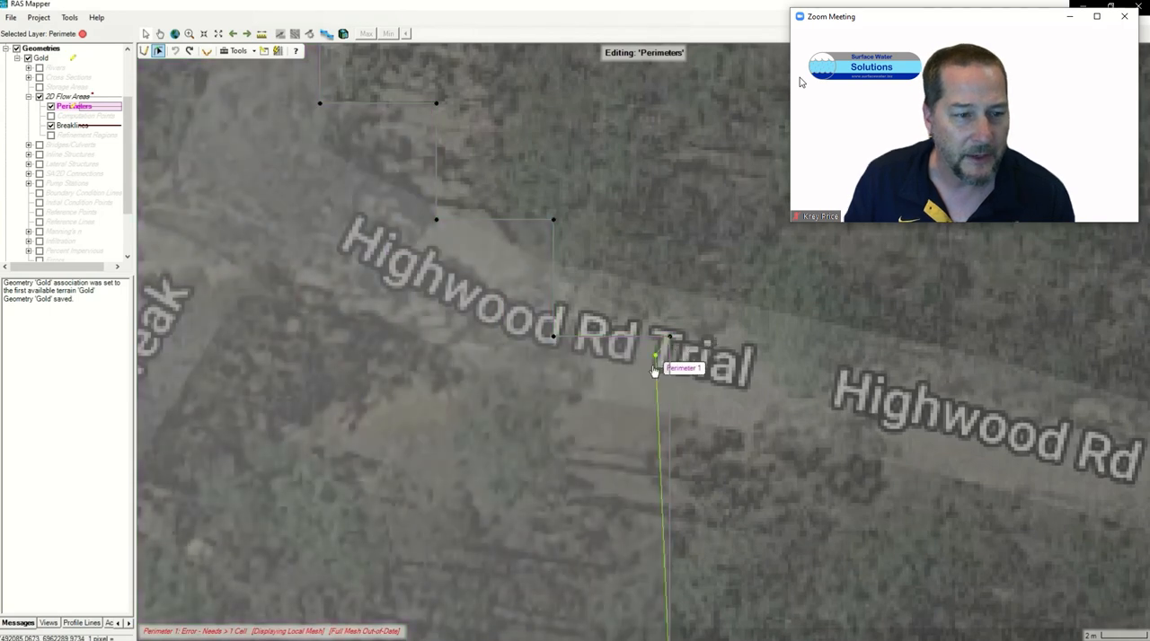
pyautogui.click(646, 371)
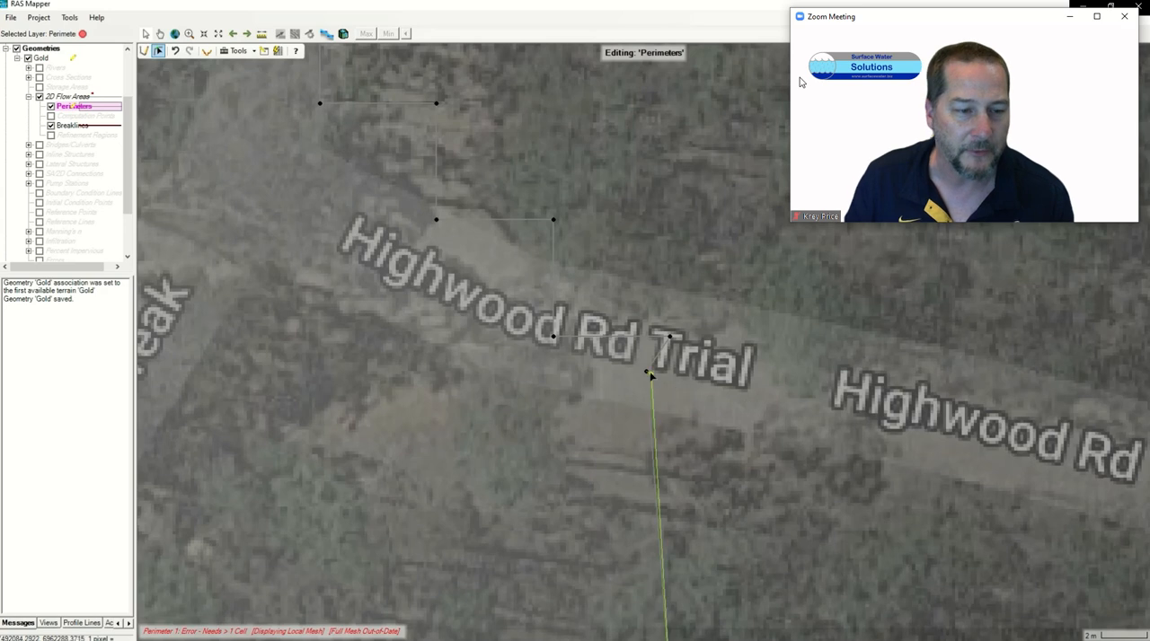
pyautogui.moveTo(646, 371); pyautogui.dragTo(696, 392)
pyautogui.hotkey('ctrl', 'z')
pyautogui.hotkey('ctrl', 'z')
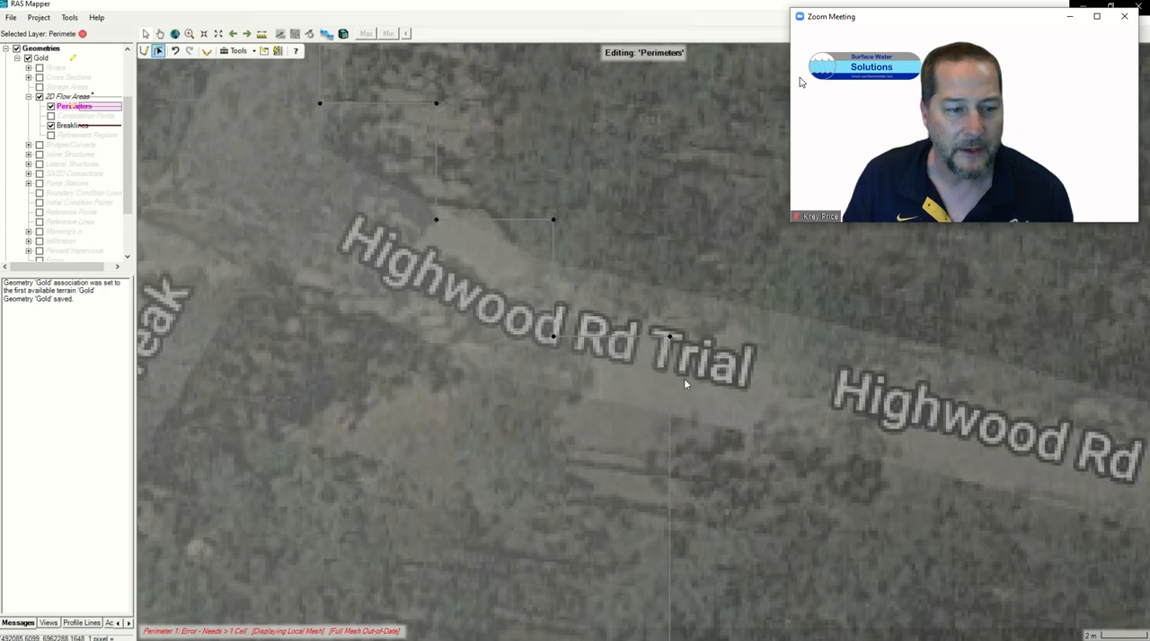
# Step: Regenerate the computation points with all breaklines for the Perimeter 1 flow area and close its editor
pyautogui.doubleClick(684, 384)
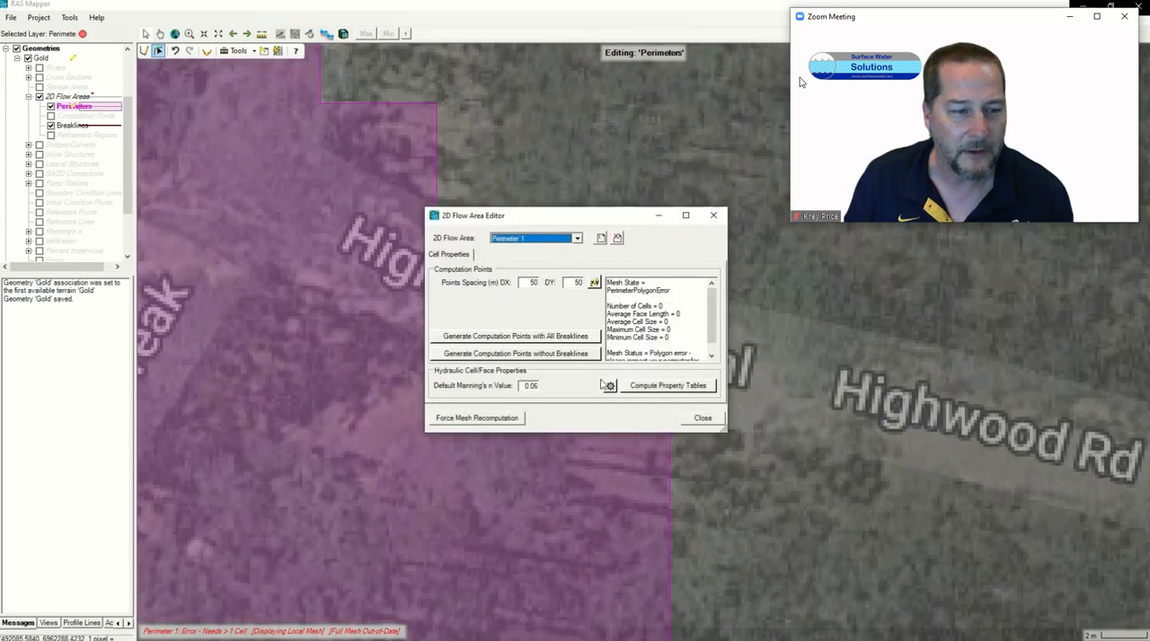
pyautogui.click(544, 337)
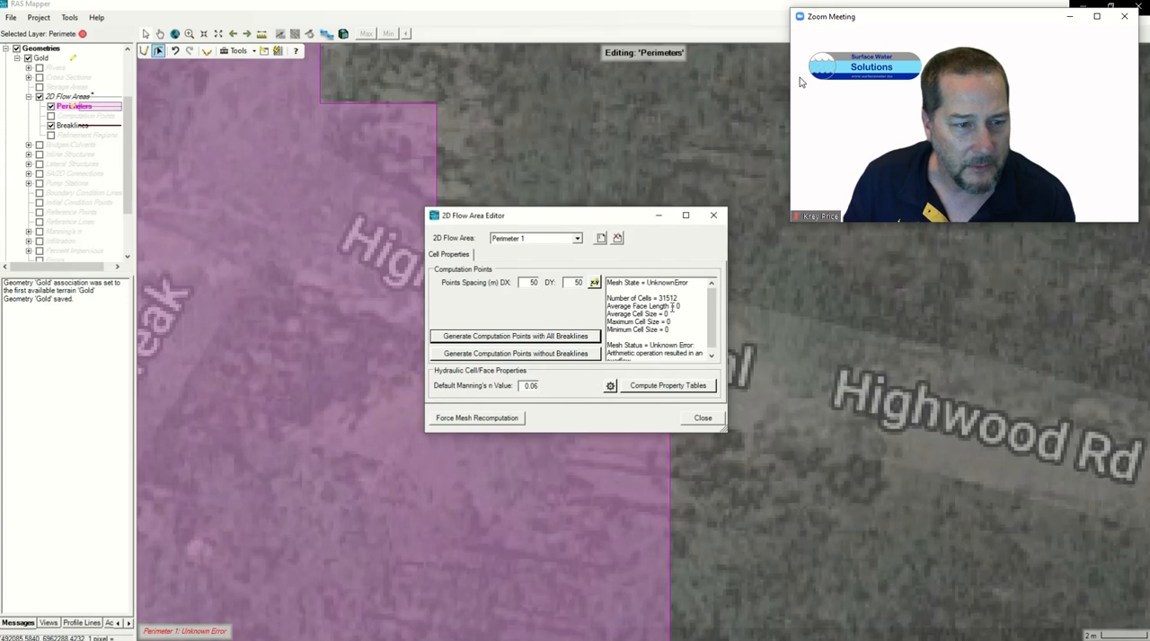
pyautogui.click(712, 225)
pyautogui.scroll(-2, 513, 396)
pyautogui.scroll(-1, 513, 396)
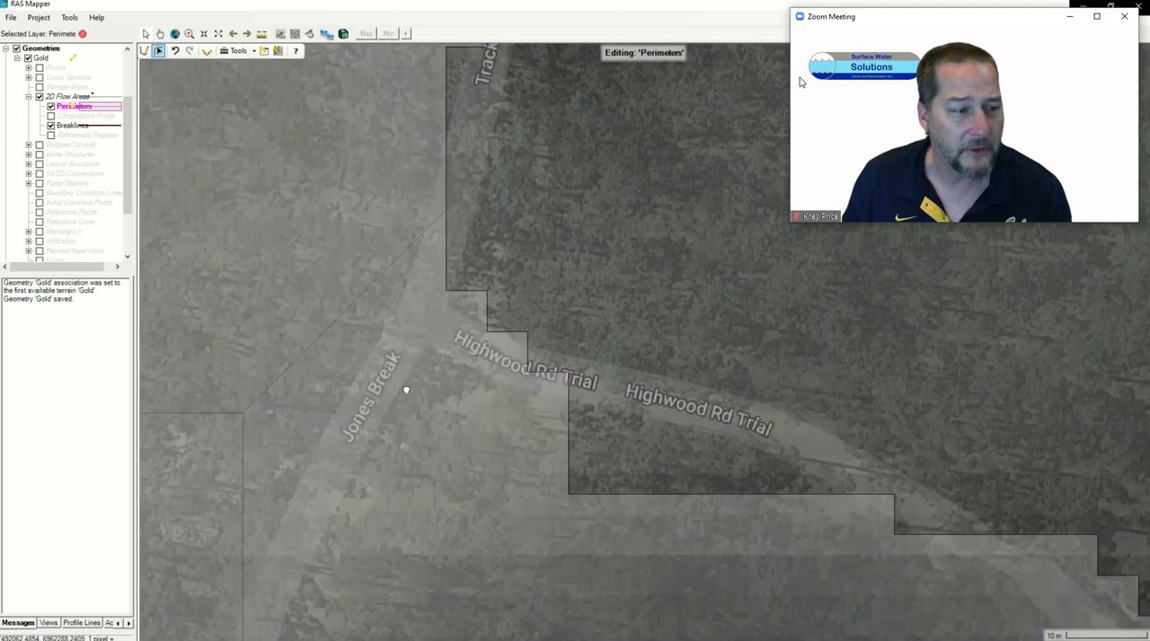
pyautogui.moveTo(404, 388); pyautogui.dragTo(848, 257)
pyautogui.scroll(-3, 688, 357)
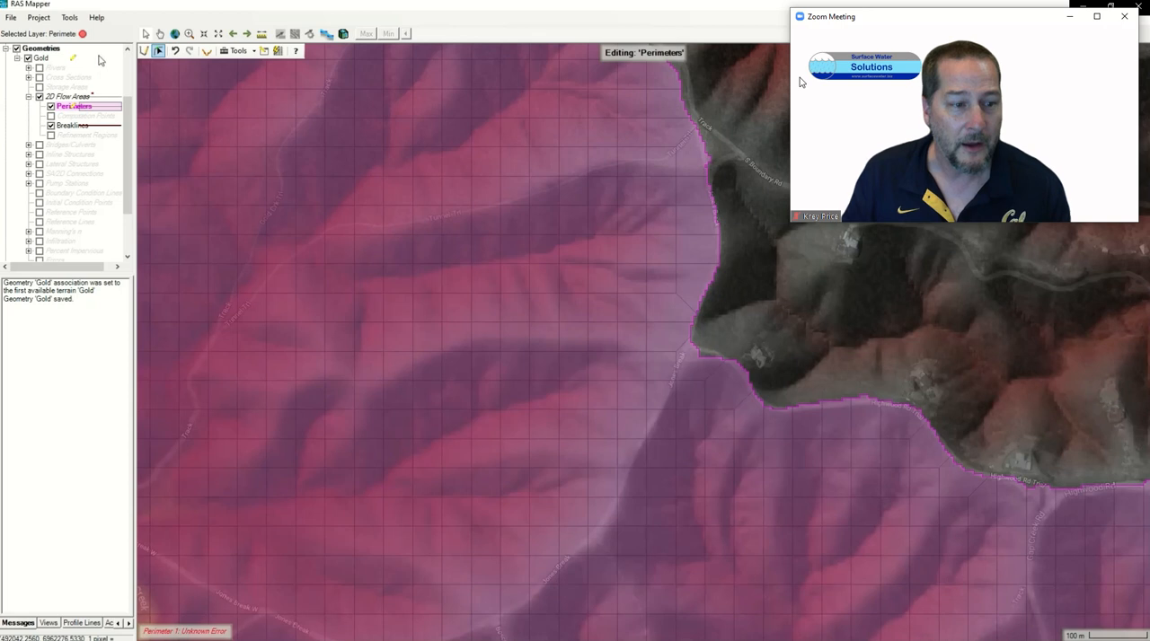
# Step: Stop editing the Perimeters layer, save the Gold geometry's edits, and inspect the mesh along the downstream end of the stream breakline
pyautogui.click(82, 33)
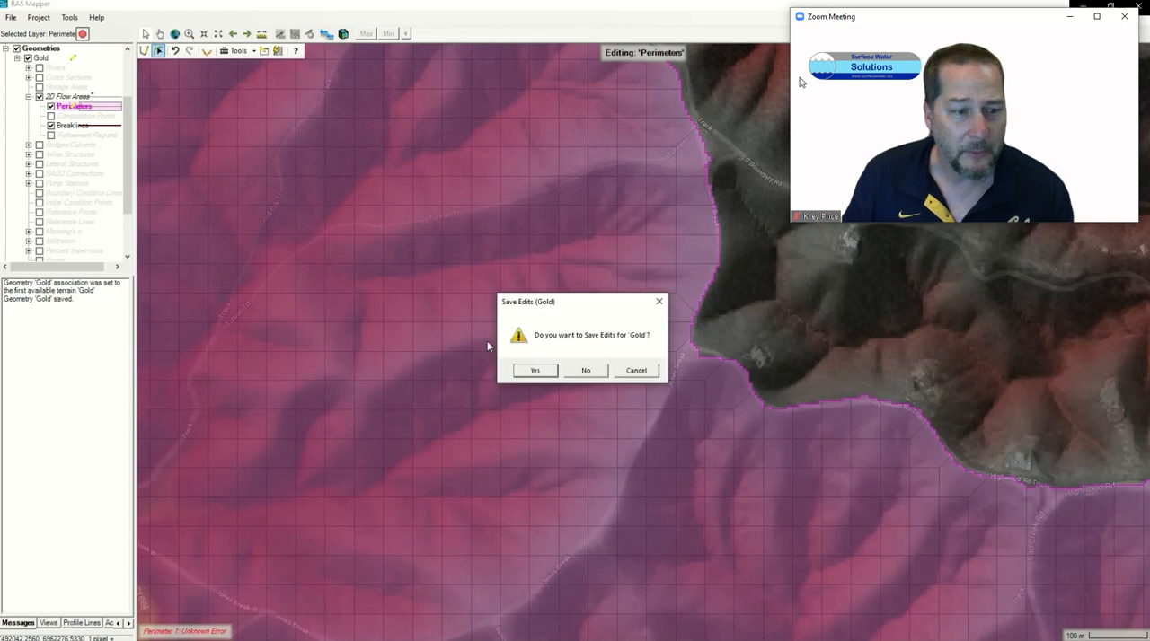
pyautogui.click(534, 370)
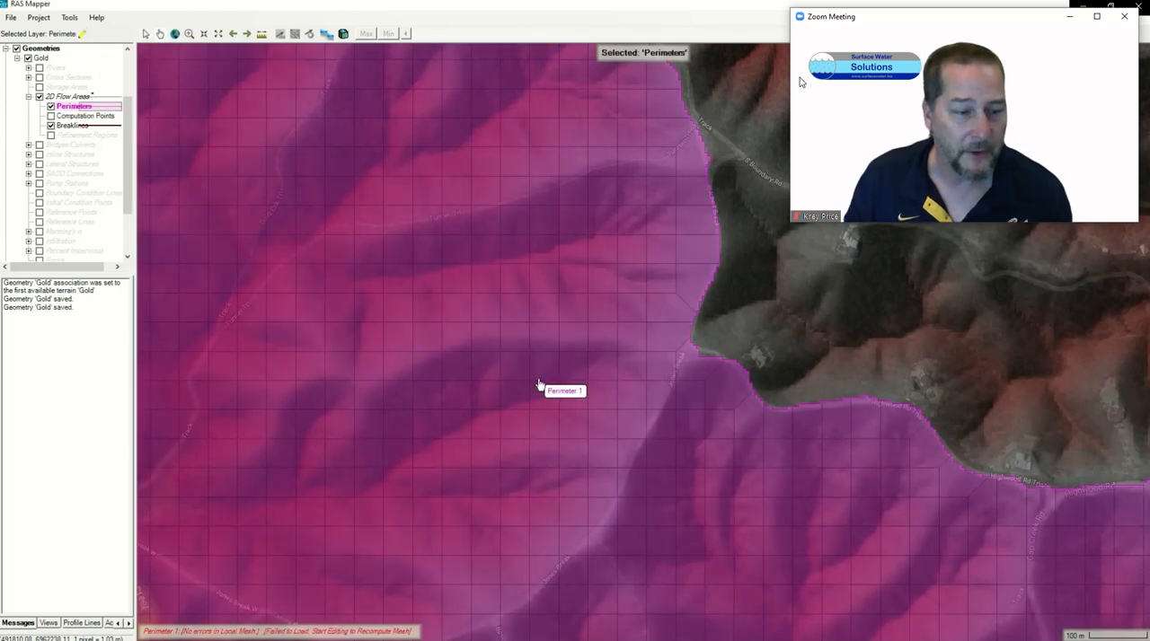
pyautogui.scroll(-5, 569, 390)
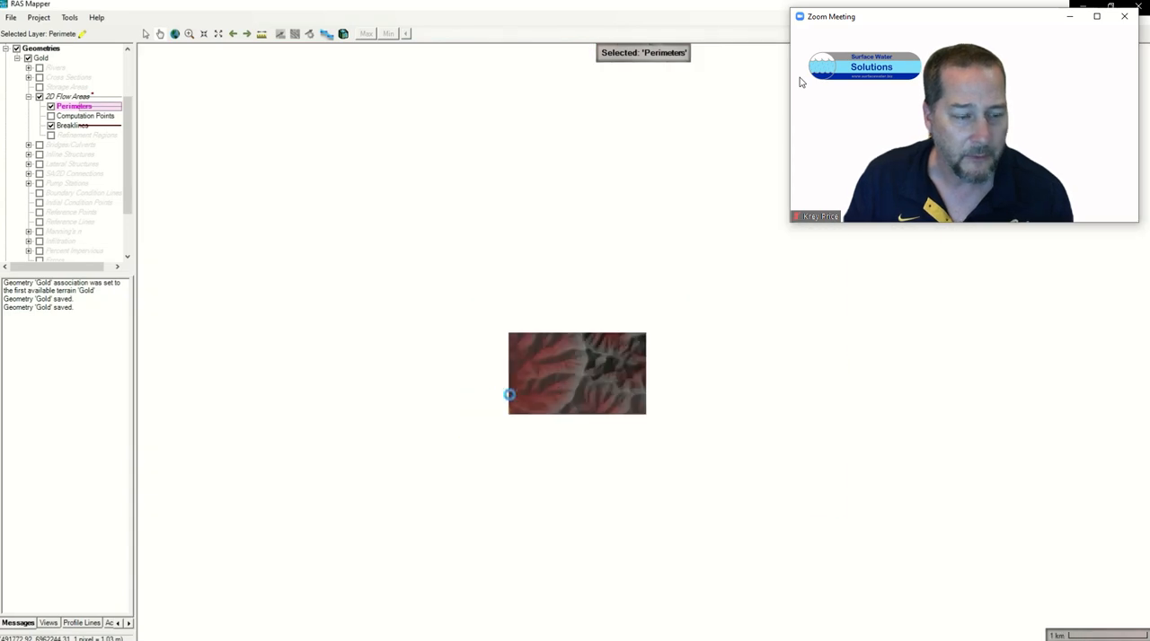
pyautogui.scroll(5, 509, 396)
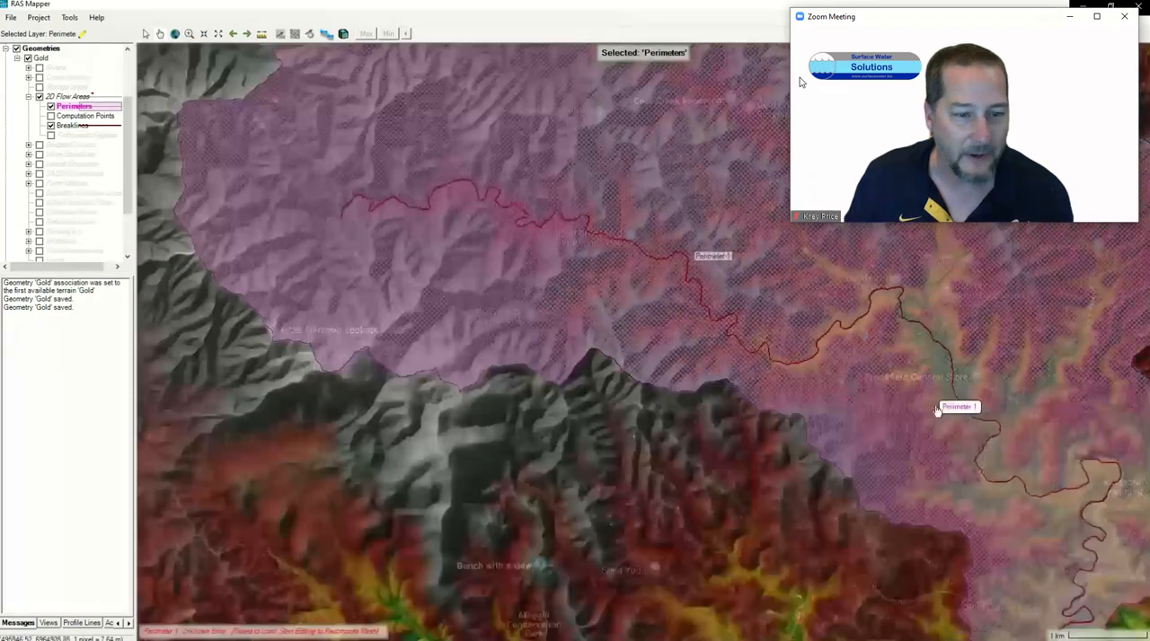
pyautogui.scroll(3, 941, 422)
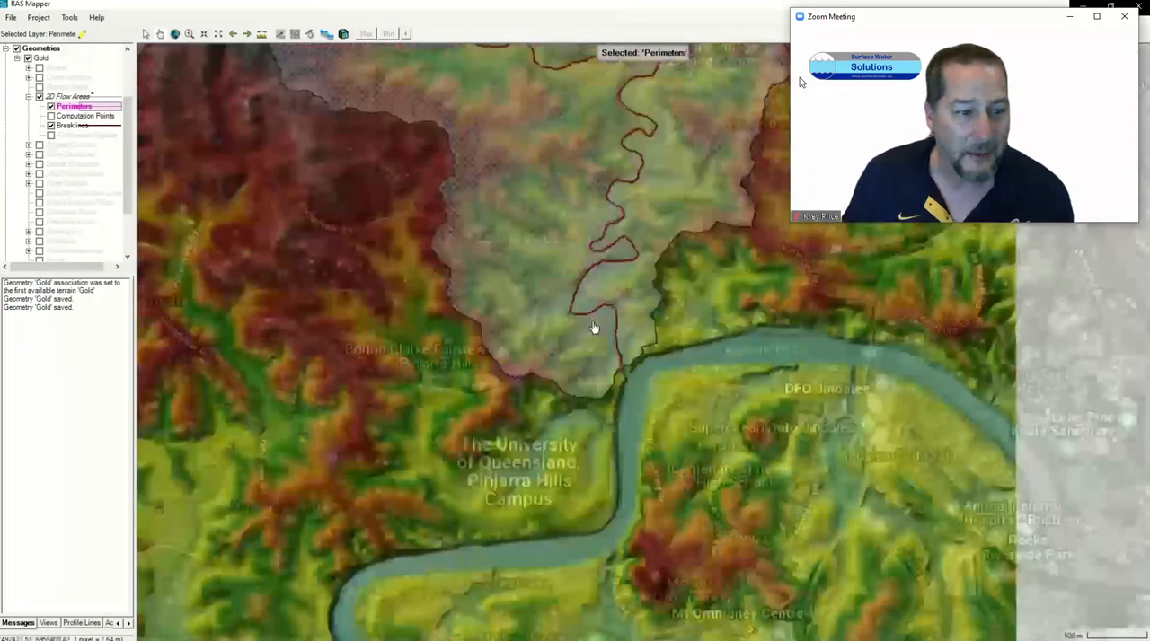
pyautogui.scroll(3, 593, 328)
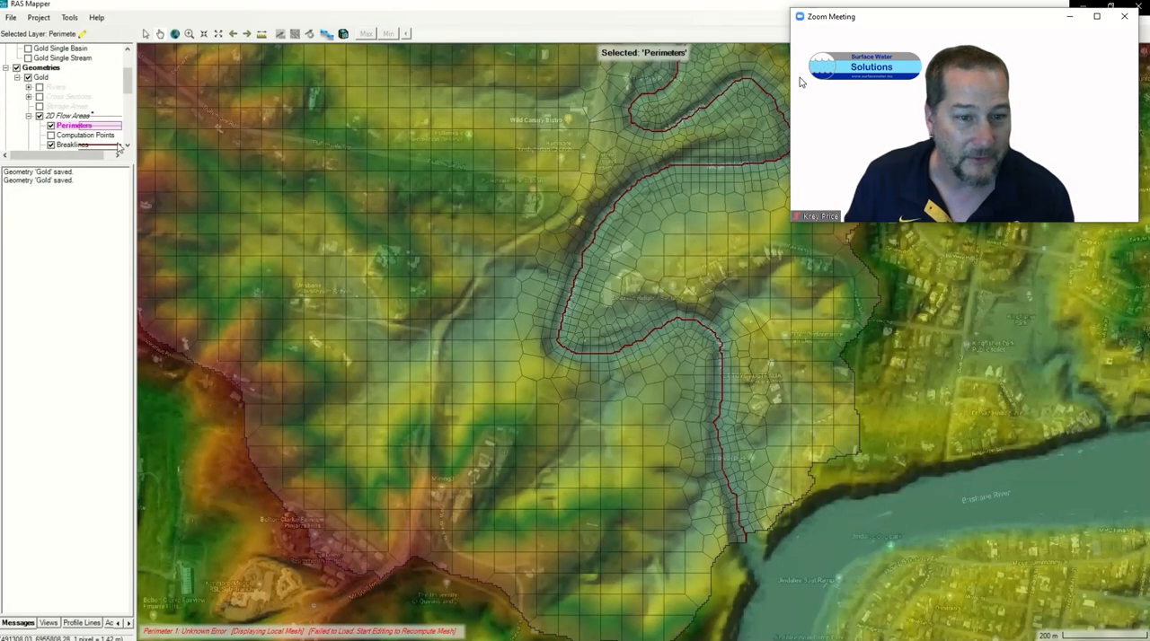
# Step: Start editing the Refinement Regions layer and import the basin polygon from Gold Single Basin.shp in the 07 Shape files folder
pyautogui.click(127, 147)
pyautogui.click(66, 128)
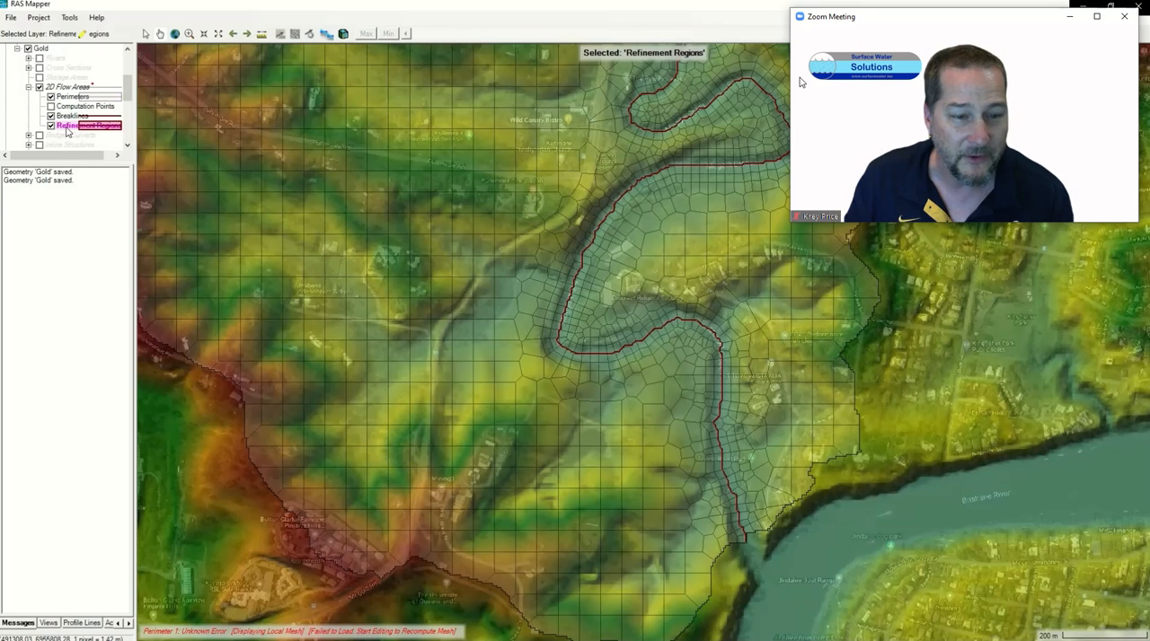
pyautogui.rightClick(65, 127)
pyautogui.click(109, 151)
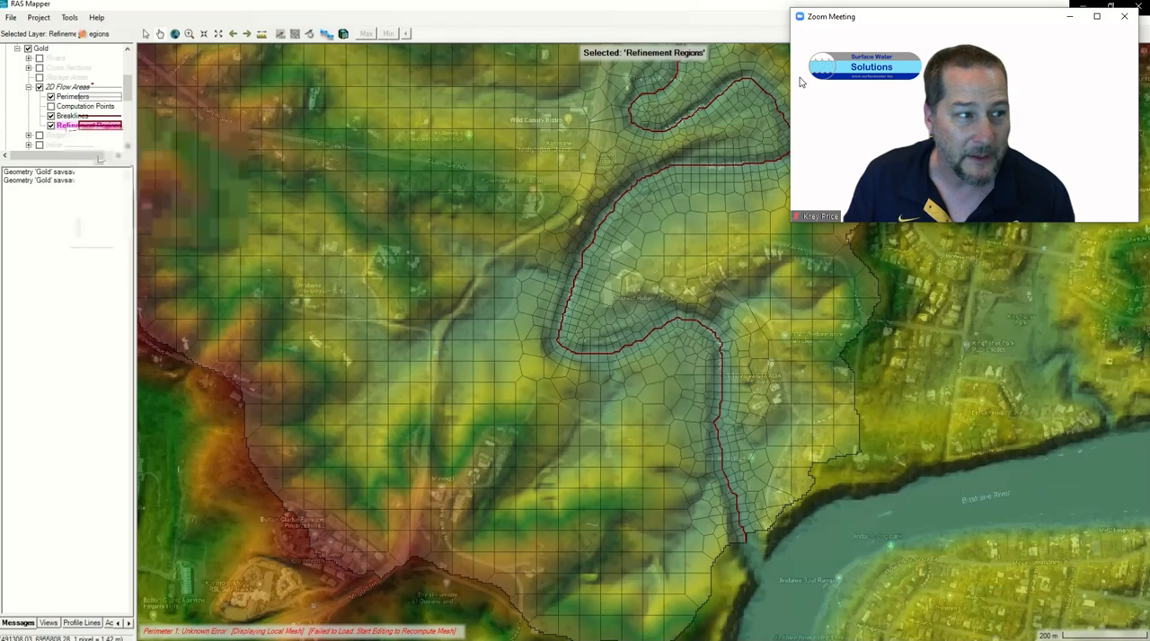
pyautogui.rightClick(72, 124)
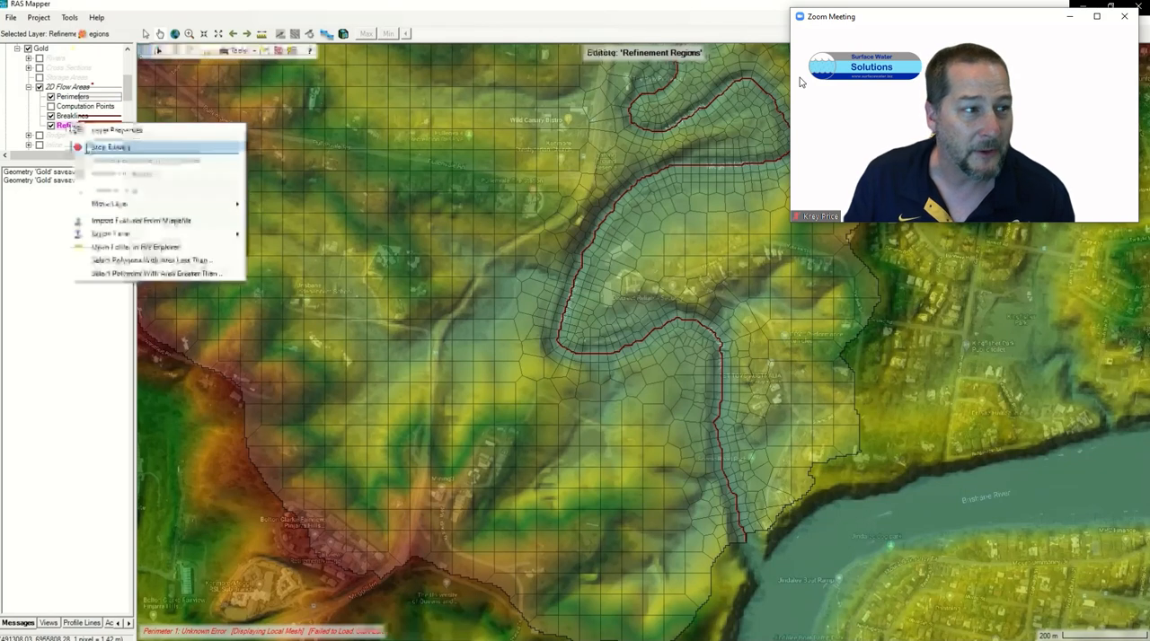
pyautogui.click(110, 222)
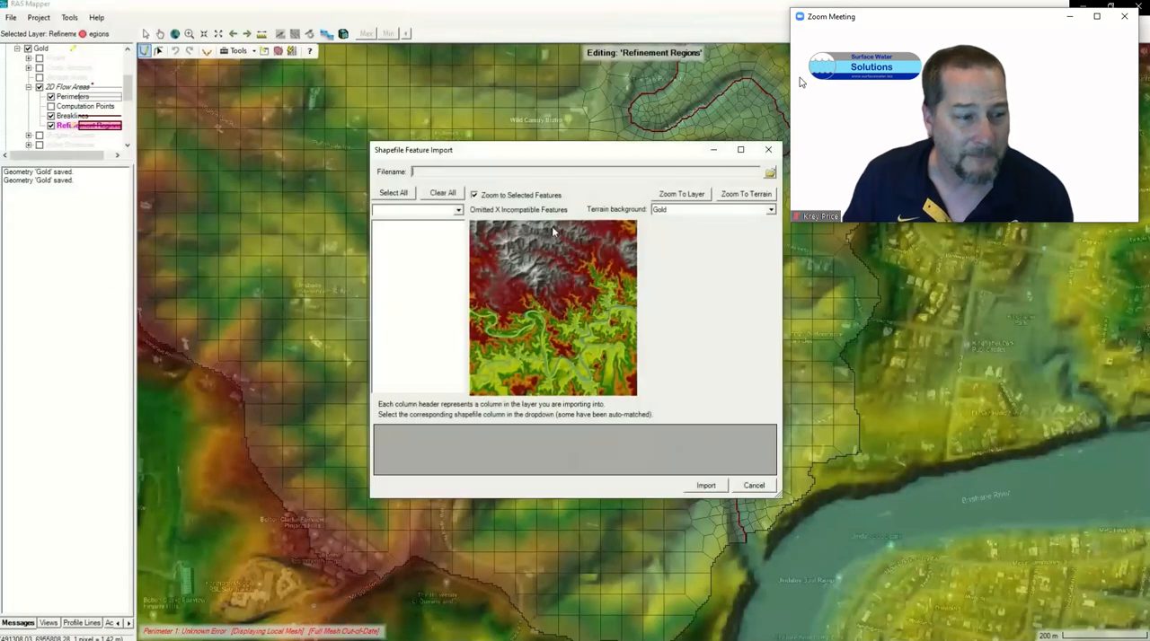
pyautogui.click(770, 172)
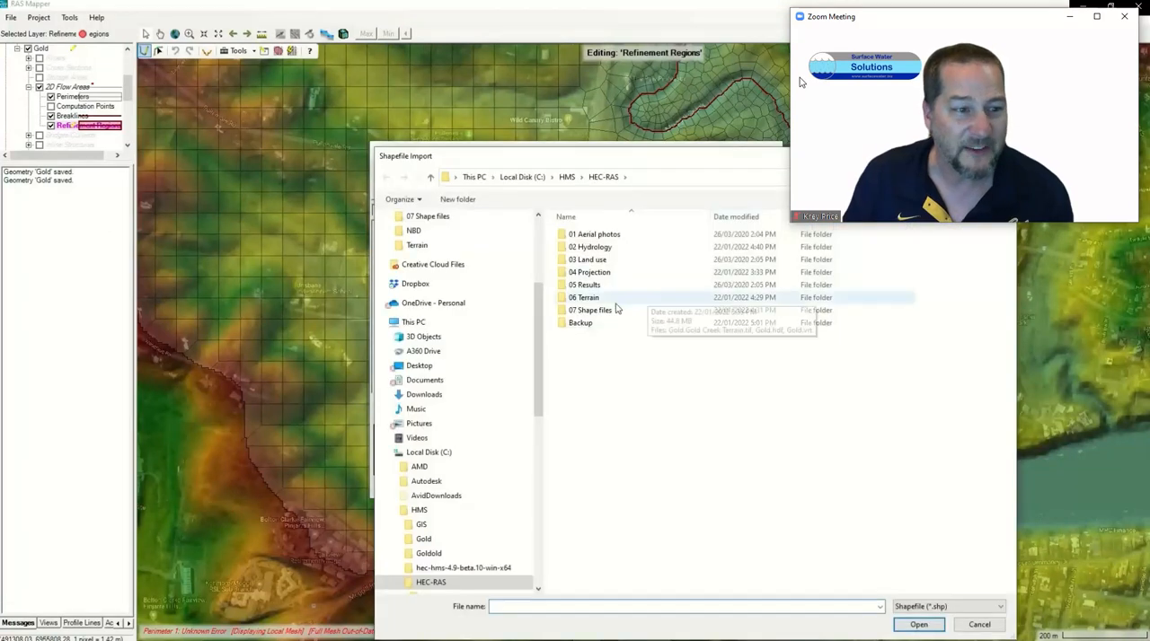
pyautogui.doubleClick(600, 312)
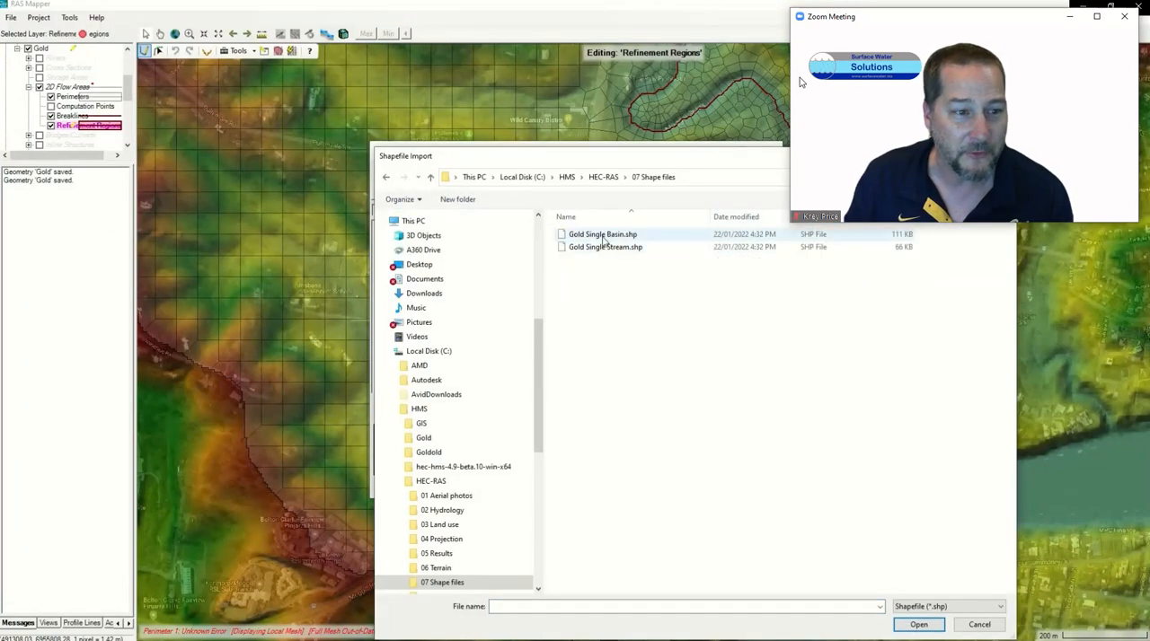
pyautogui.click(594, 235)
pyautogui.click(916, 625)
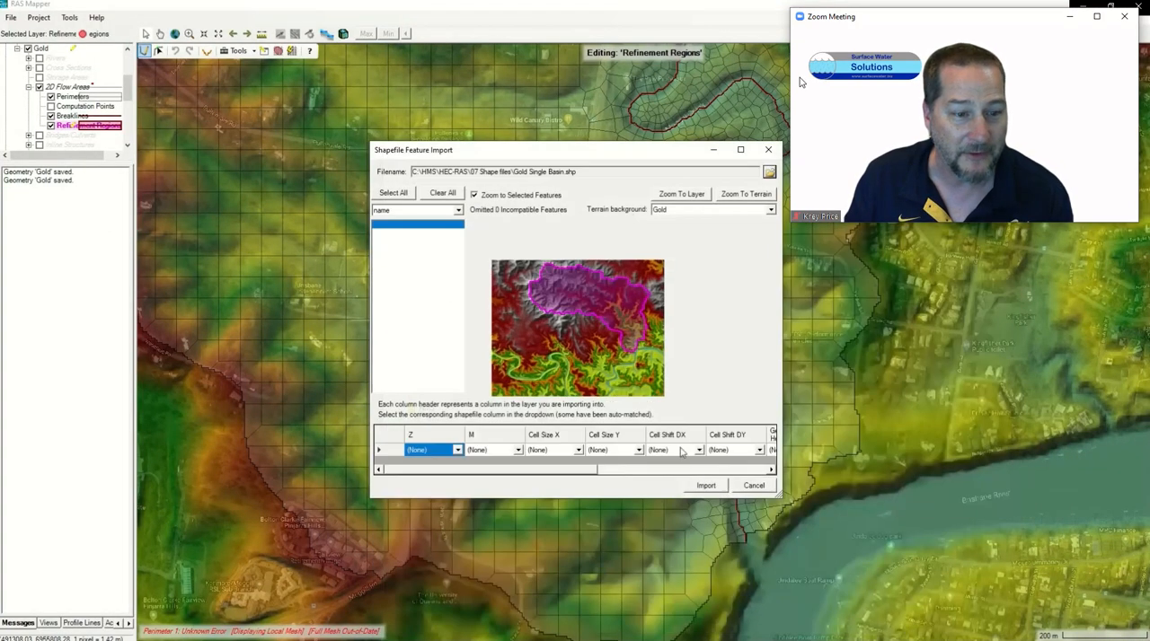
pyautogui.click(706, 486)
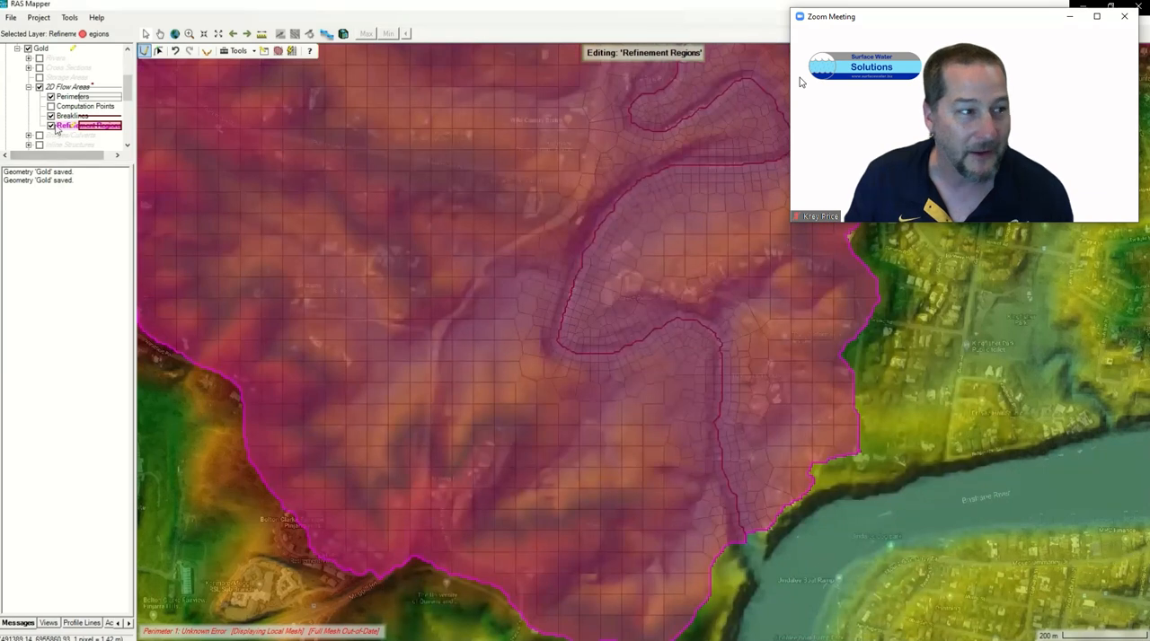
# Step: In the Refinement Regions attribute table, set Region 1's Cell Size X and Y to 50 and its Perimeter Spacing to 10
pyautogui.rightClick(70, 126)
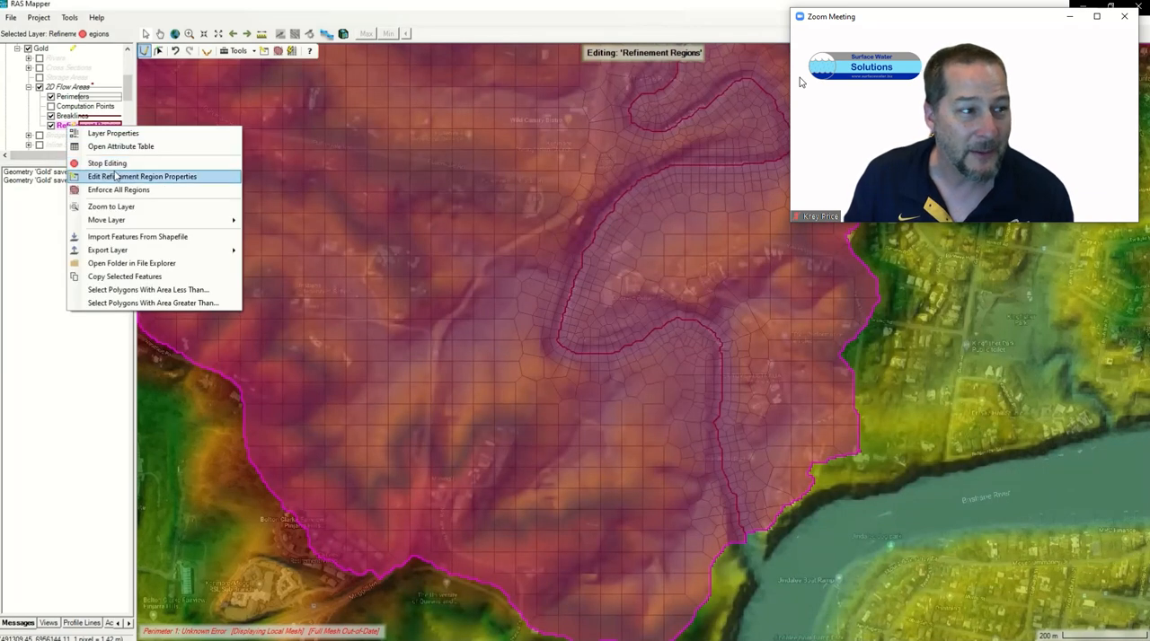
pyautogui.click(118, 146)
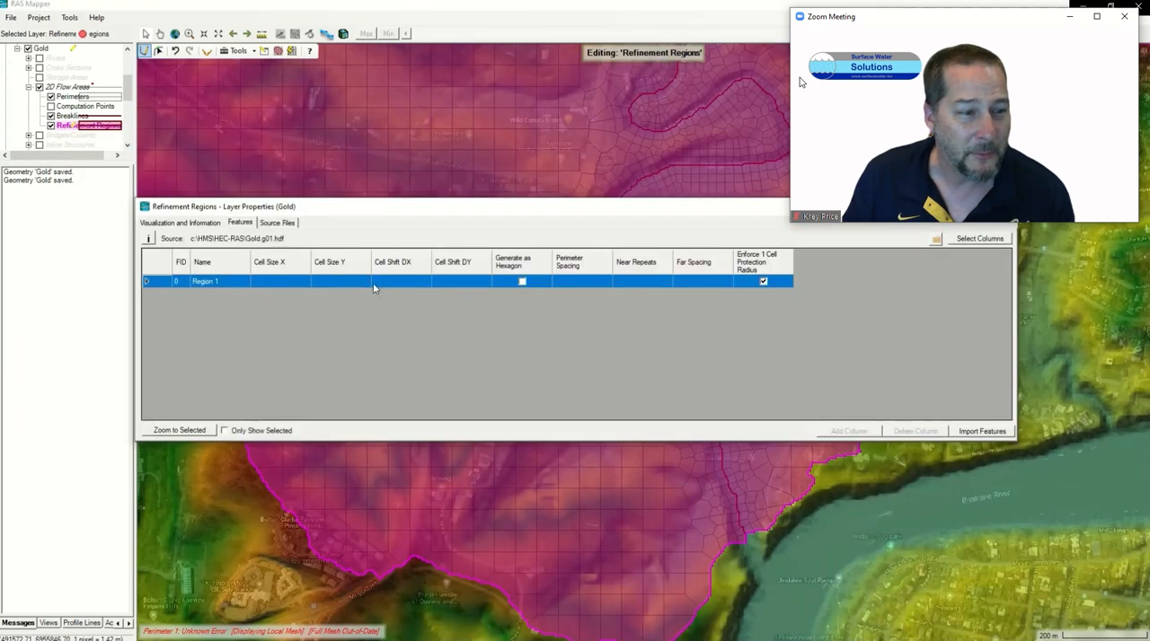
pyautogui.click(292, 281)
pyautogui.write('50')
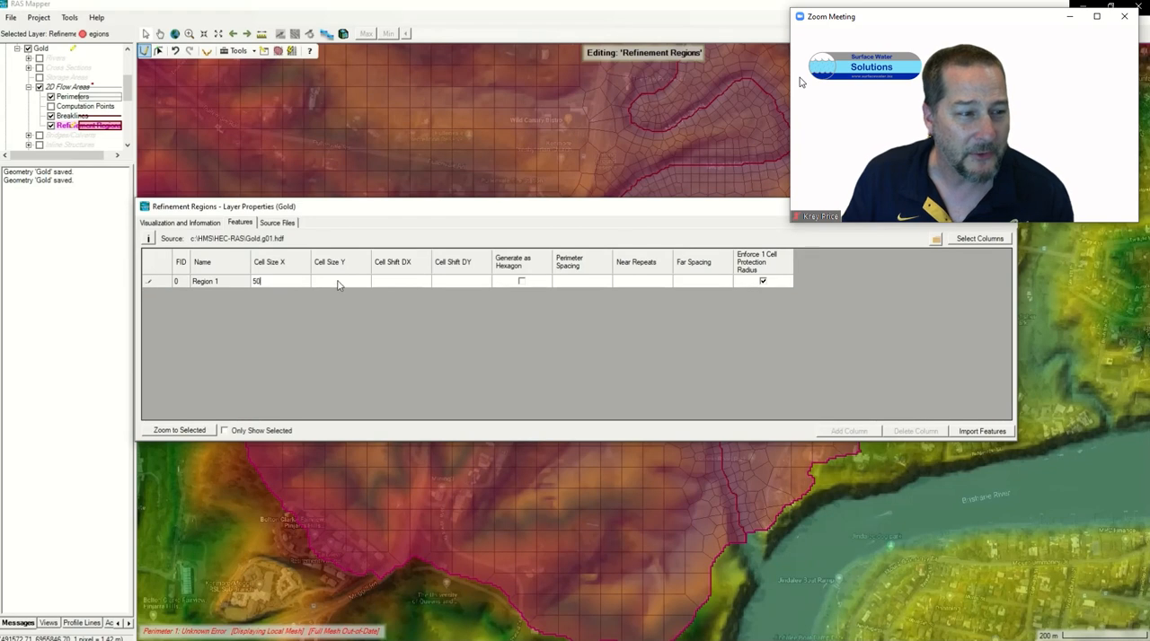
pyautogui.press('Tab')
pyautogui.write('50')
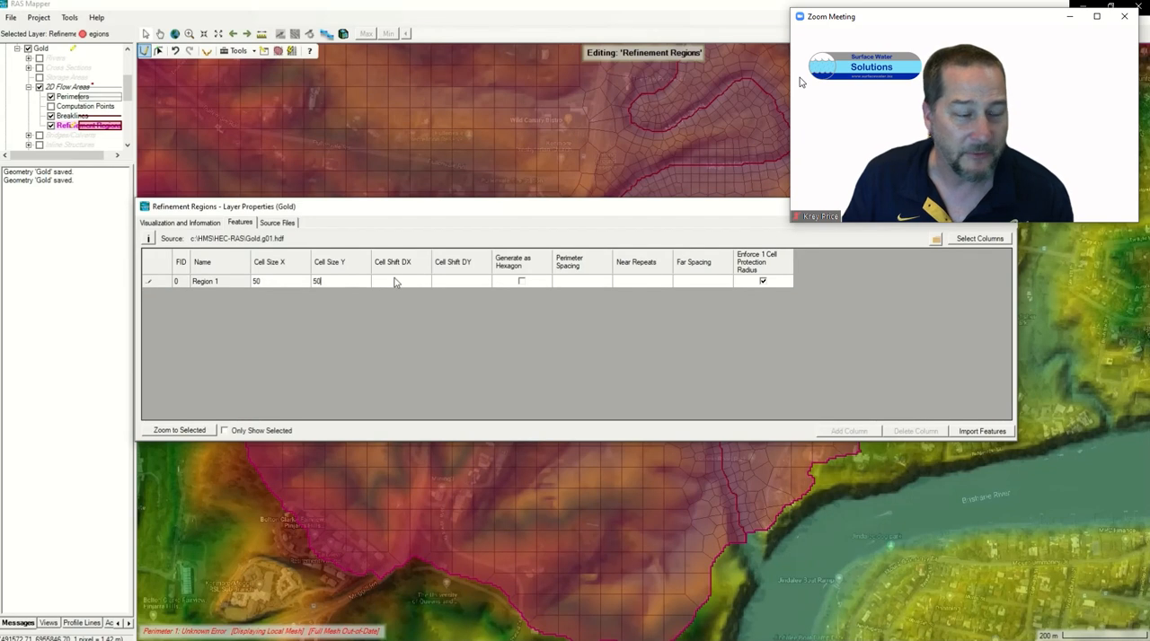
pyautogui.click(582, 284)
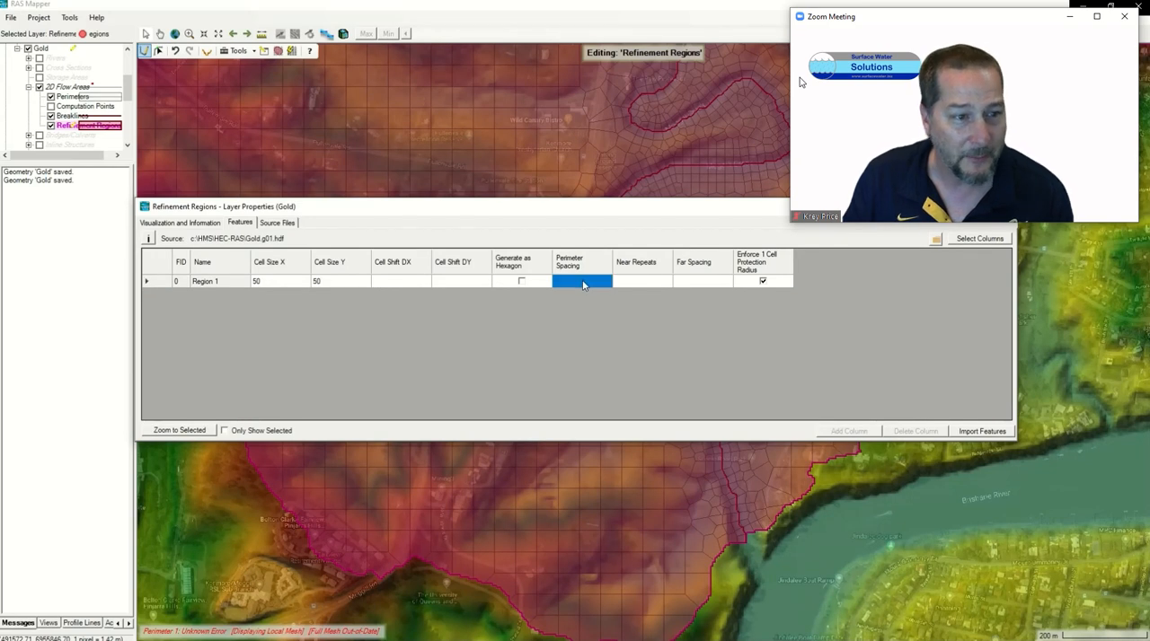
pyautogui.write('10')
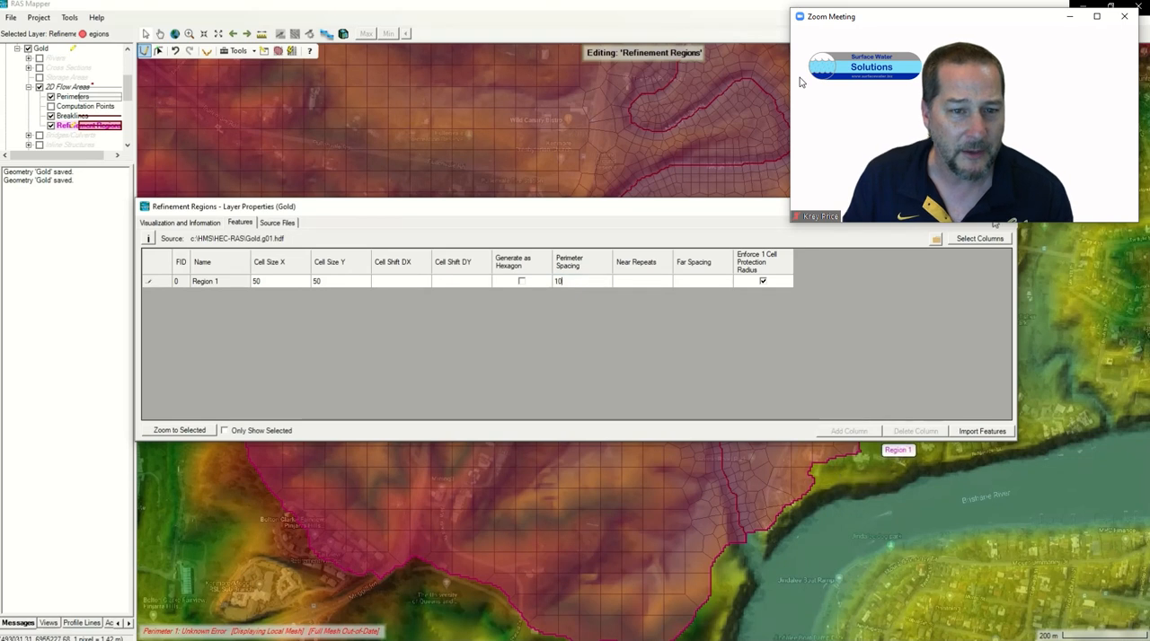
pyautogui.click(1003, 207)
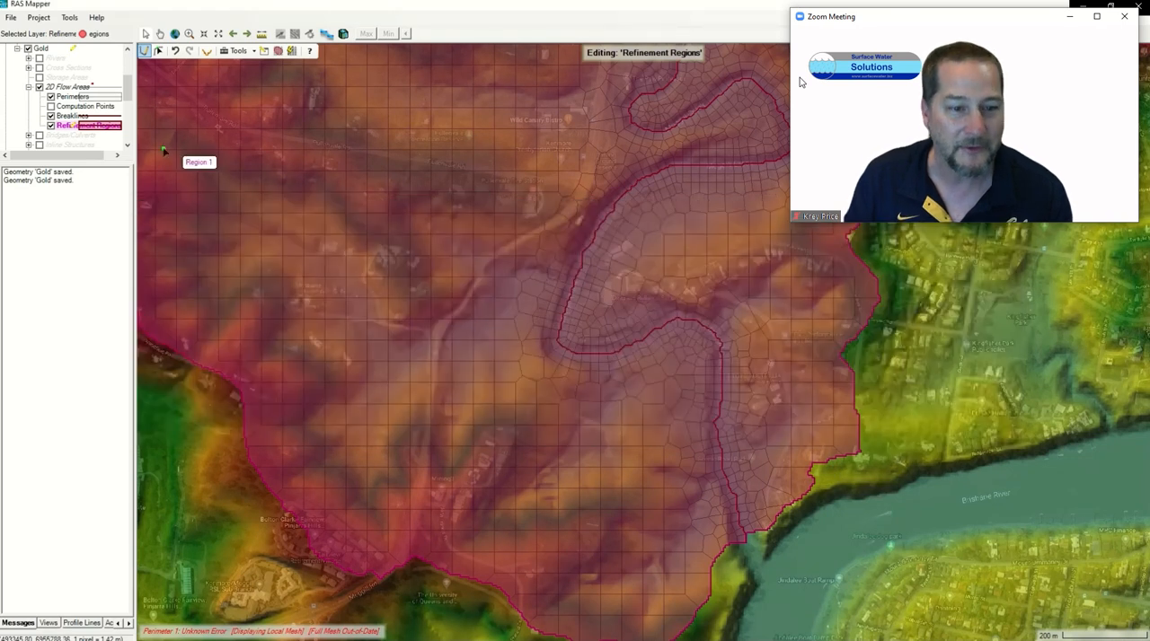
# Step: Select the Region 1 refinement polygon on the map and enforce it on the mesh
pyautogui.click(159, 54)
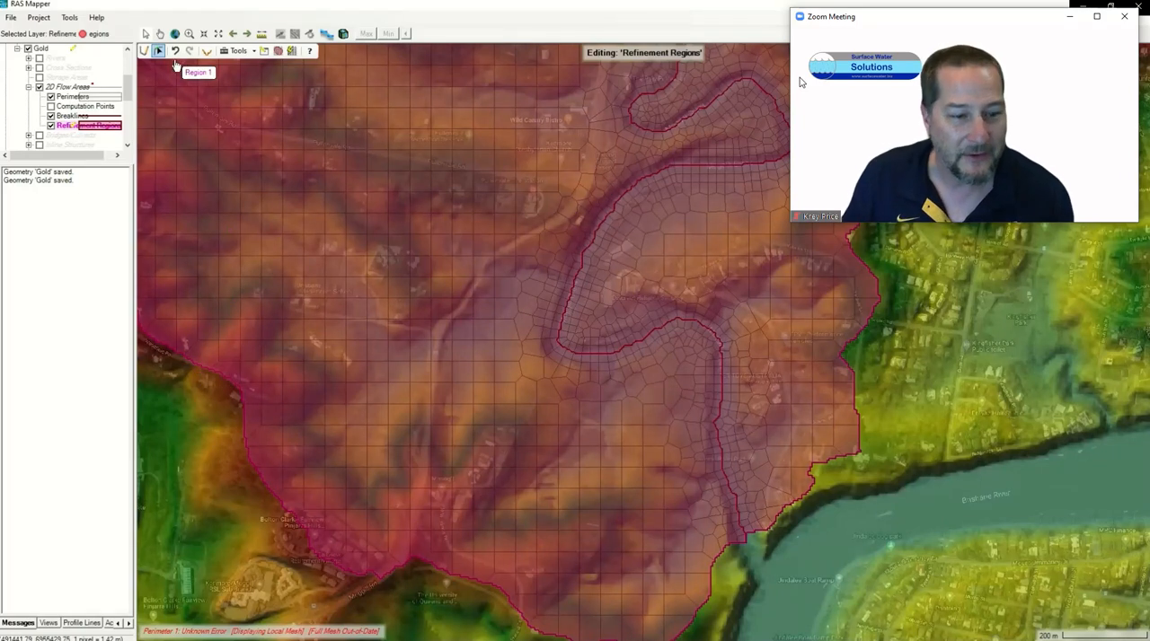
pyautogui.rightClick(260, 447)
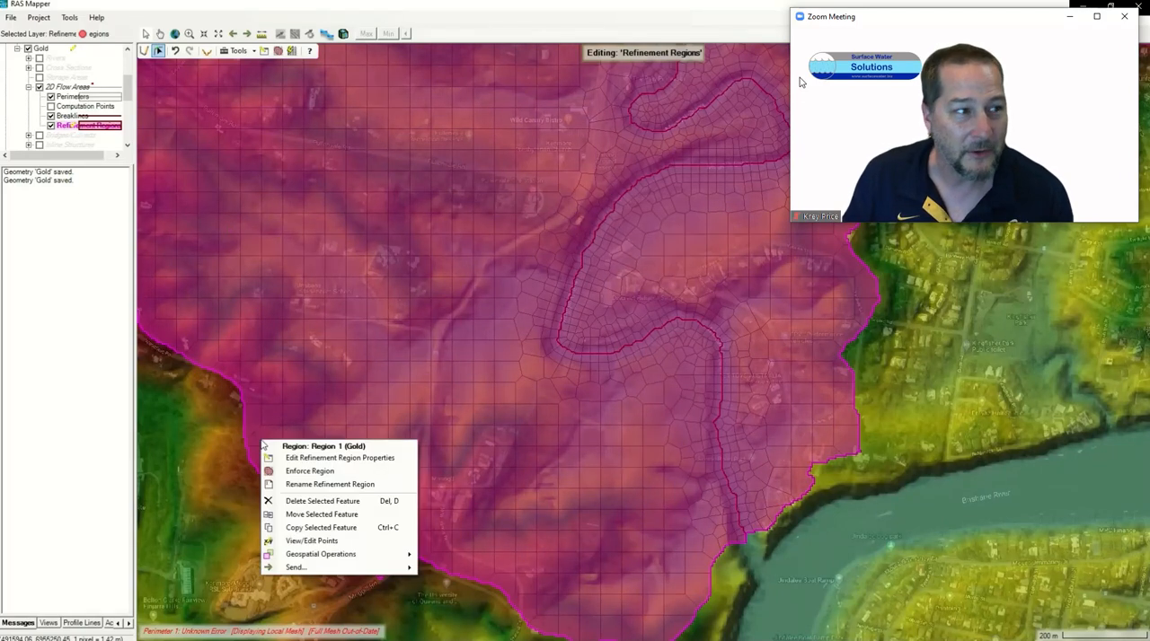
pyautogui.click(300, 474)
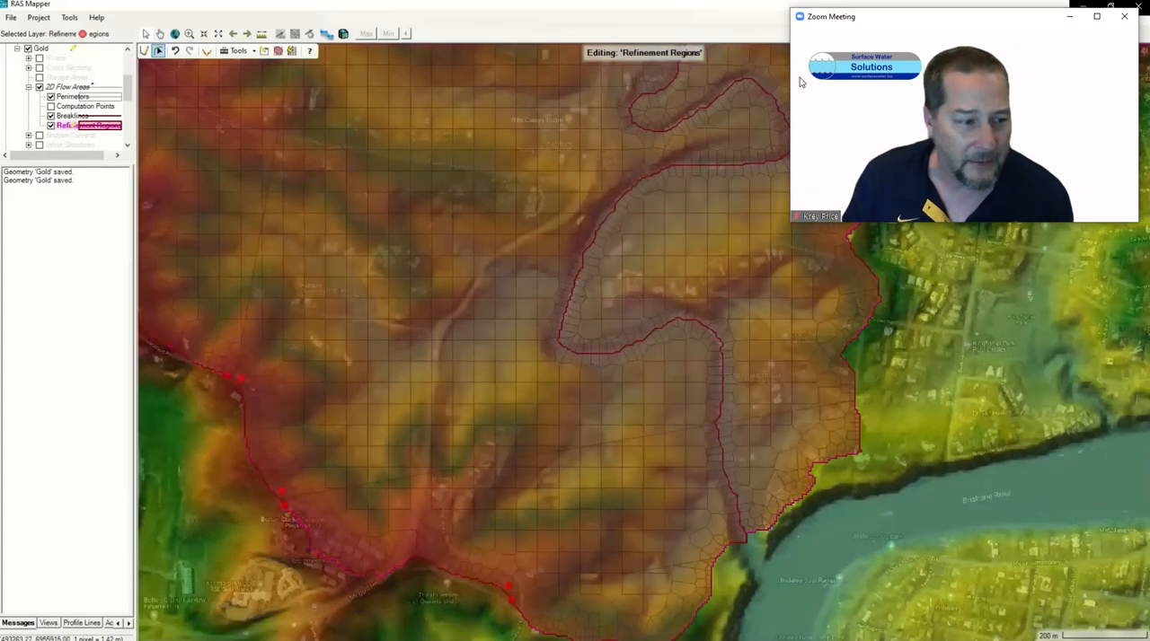
# Step: Hide the Map Layers and Terrains groups to expose the mesh cells around the red error marker on the basin's eastern perimeter
pyautogui.moveTo(896, 311); pyautogui.dragTo(546, 637)
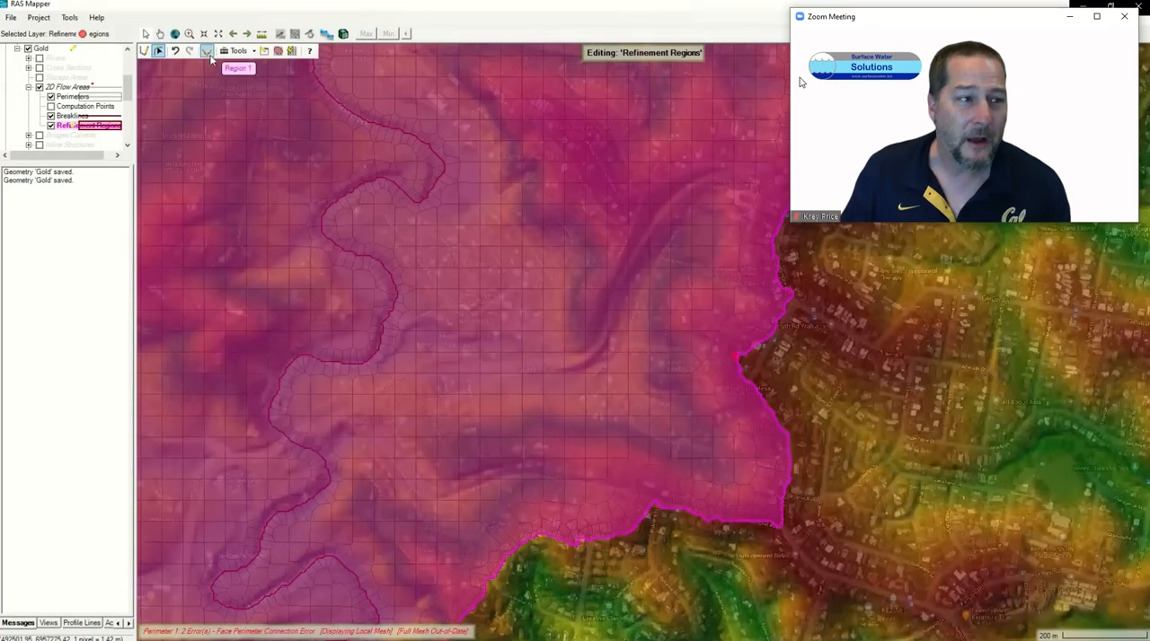
pyautogui.click(190, 36)
pyautogui.moveTo(697, 321); pyautogui.dragTo(762, 376)
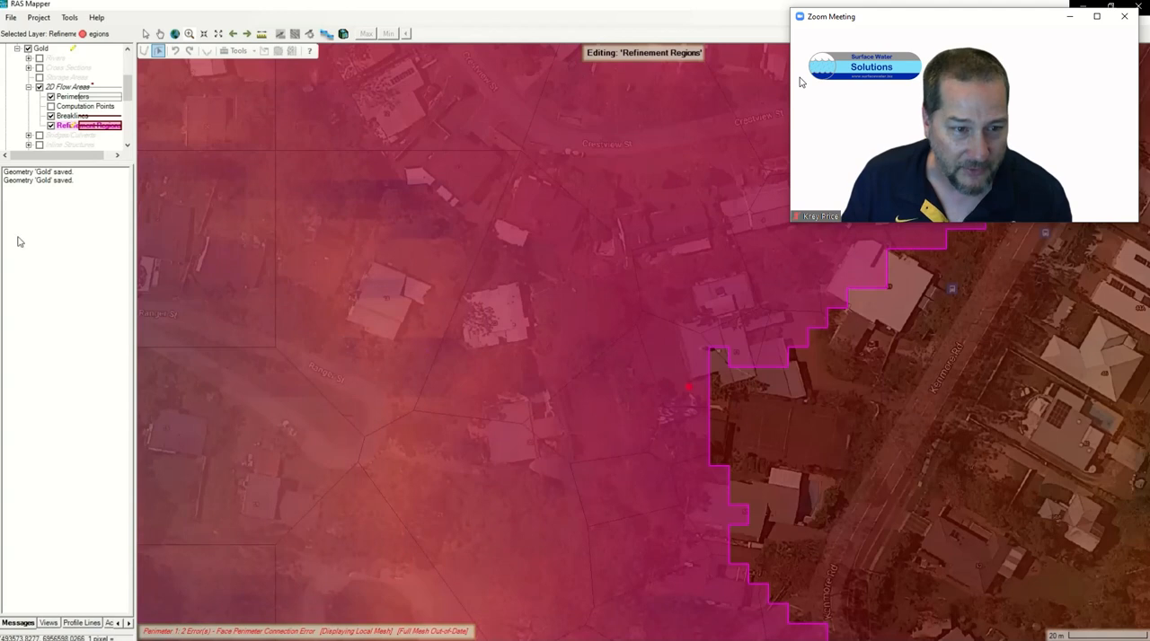
pyautogui.scroll(-5, 55, 135)
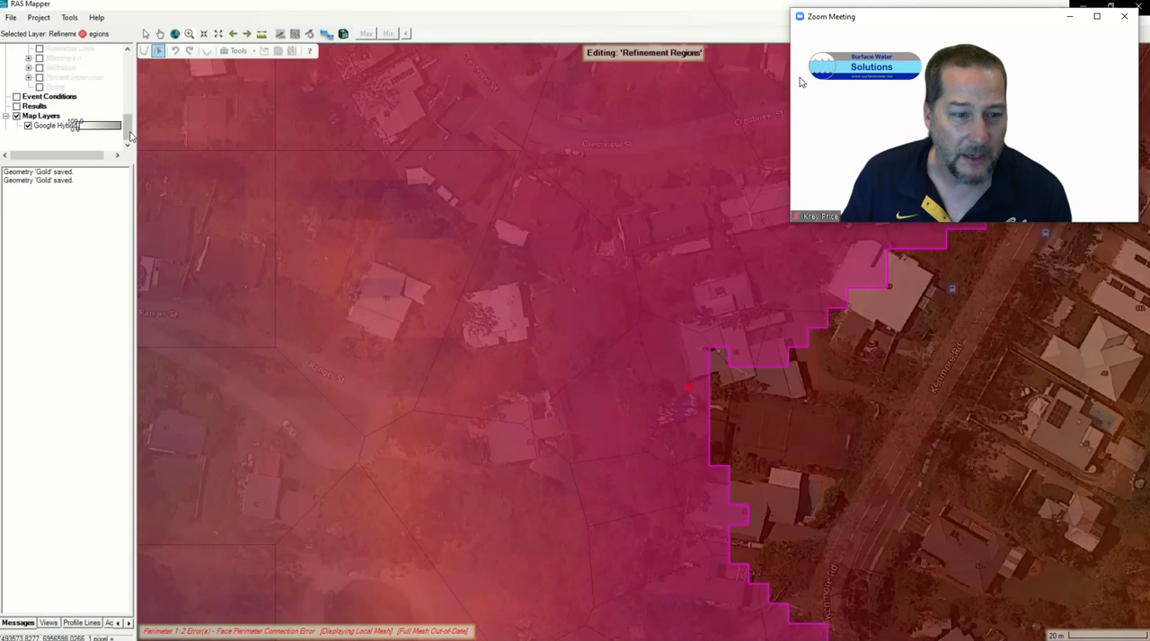
pyautogui.click(16, 117)
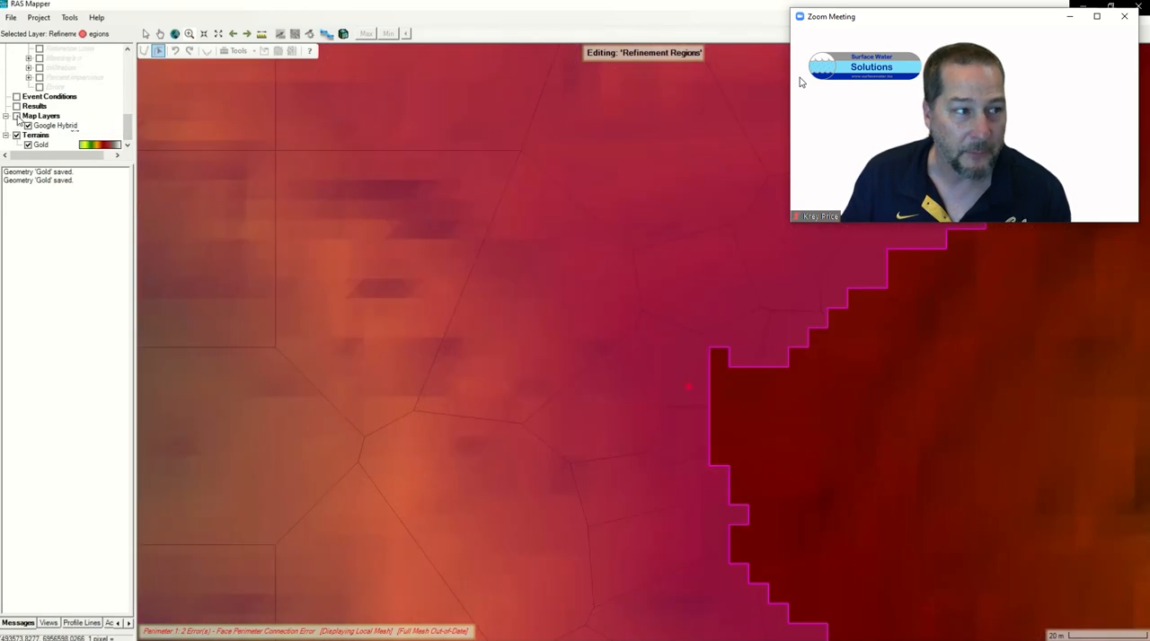
pyautogui.click(17, 136)
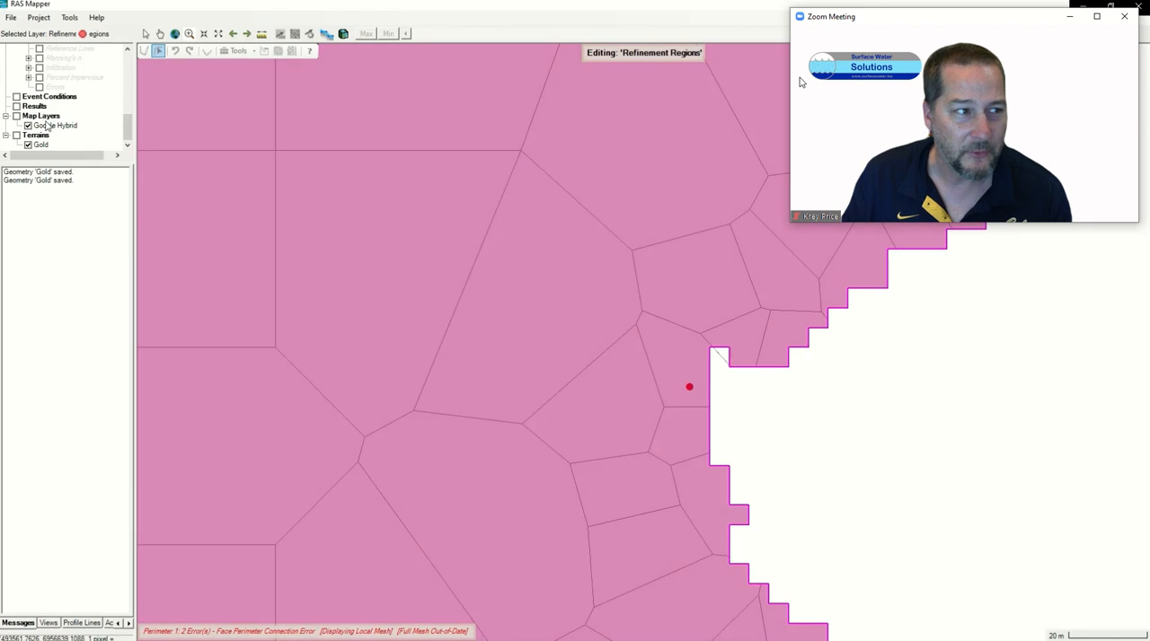
# Step: Show the Computation Points layer and make it the active layer for editing
pyautogui.moveTo(127, 128); pyautogui.dragTo(128, 102)
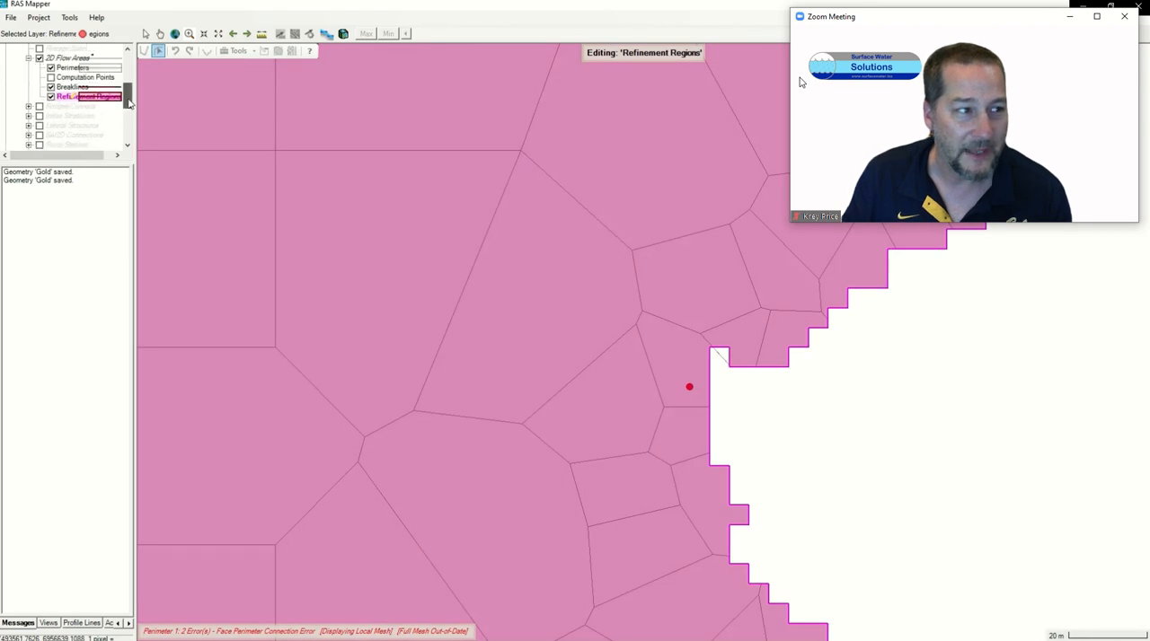
pyautogui.click(51, 77)
pyautogui.click(71, 77)
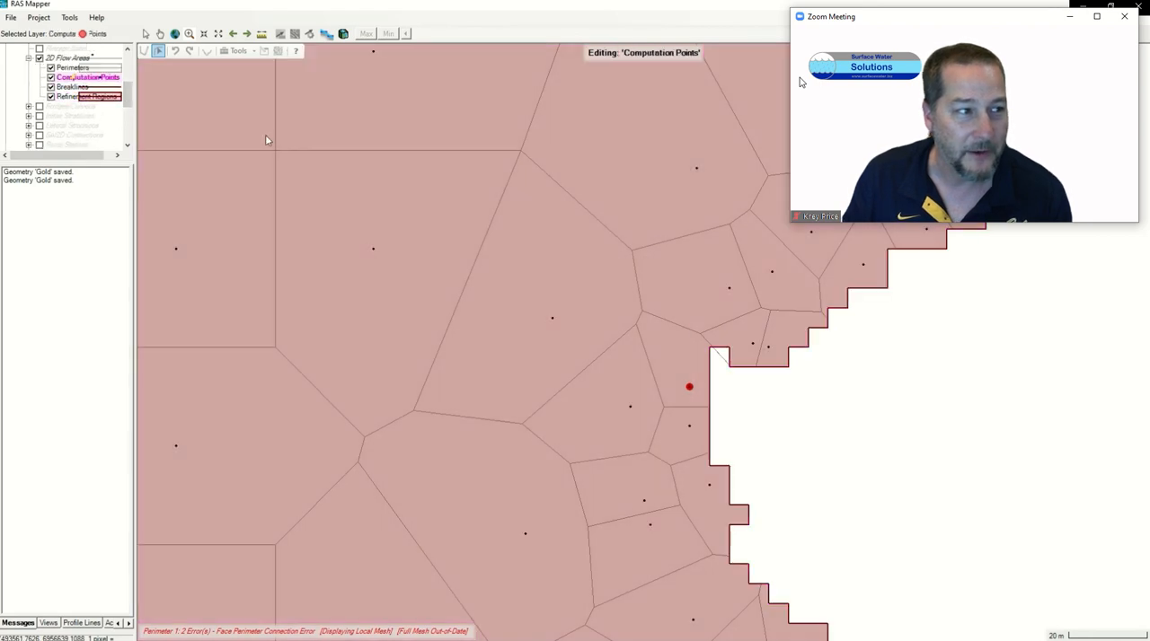
# Step: Add computation points beside the notch in the eastern perimeter and at the oversized cell southwest of it
pyautogui.click(144, 50)
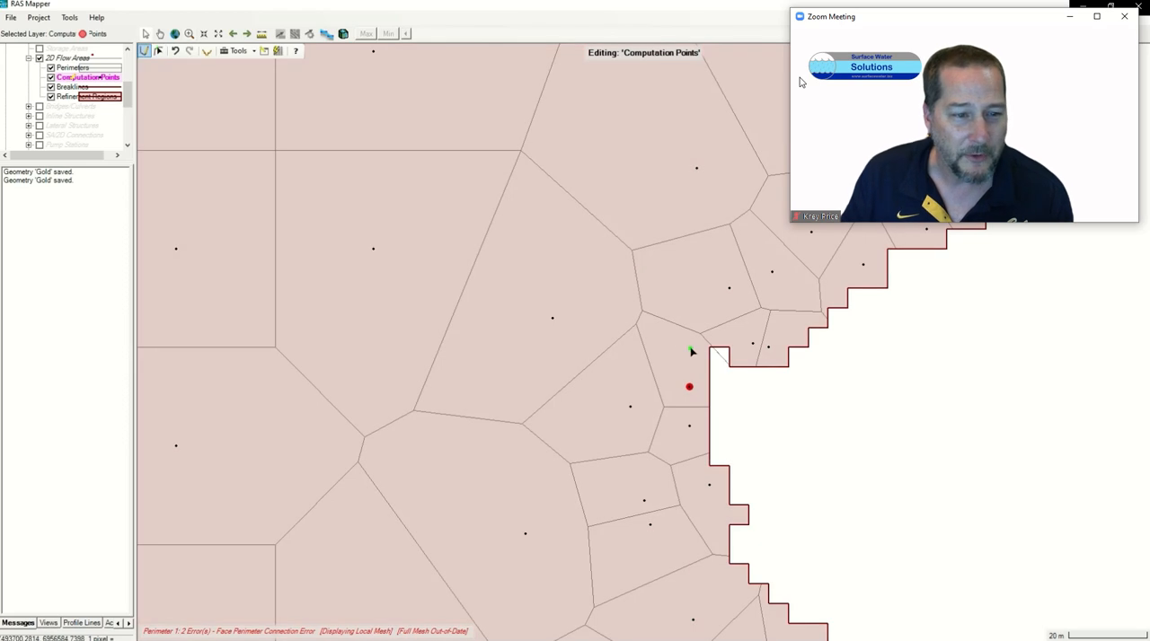
pyautogui.click(698, 339)
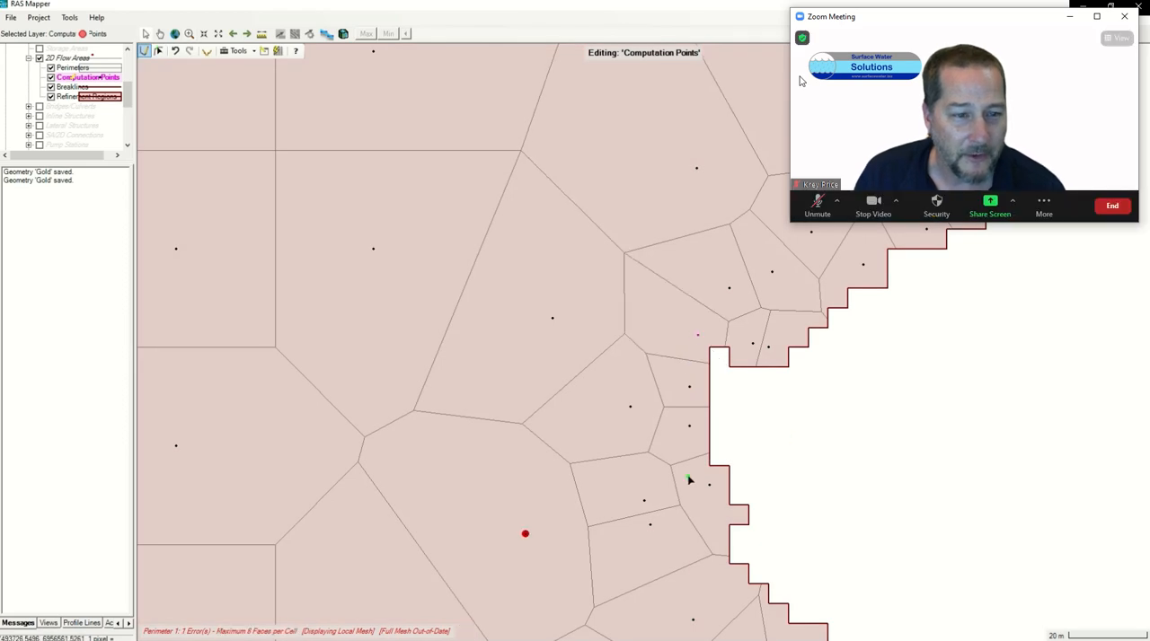
pyautogui.click(569, 465)
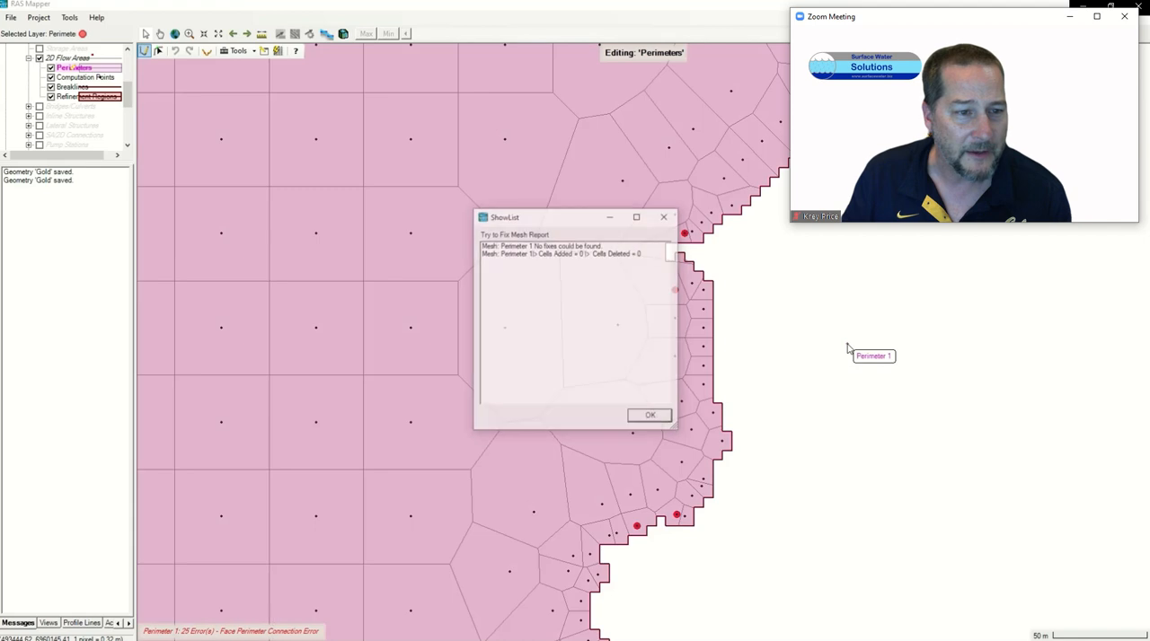
# Step: Dismiss the mesh fix report and examine the error markers along the stream breakline and basin perimeter
pyautogui.click(651, 419)
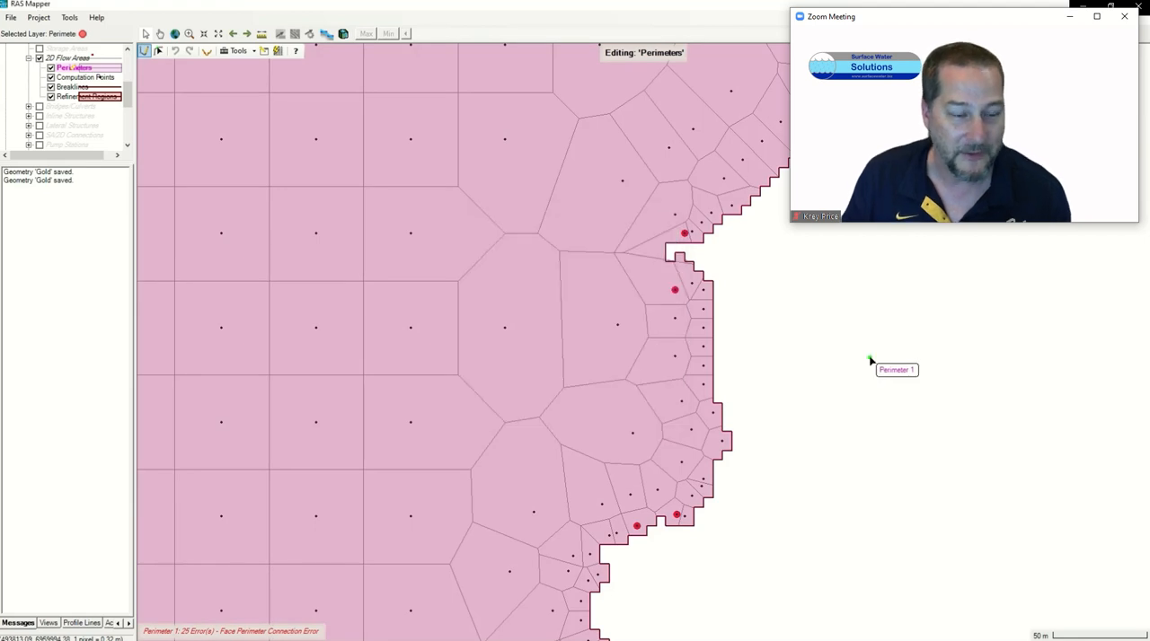
pyautogui.scroll(-3, 869, 361)
pyautogui.scroll(-1, 841, 362)
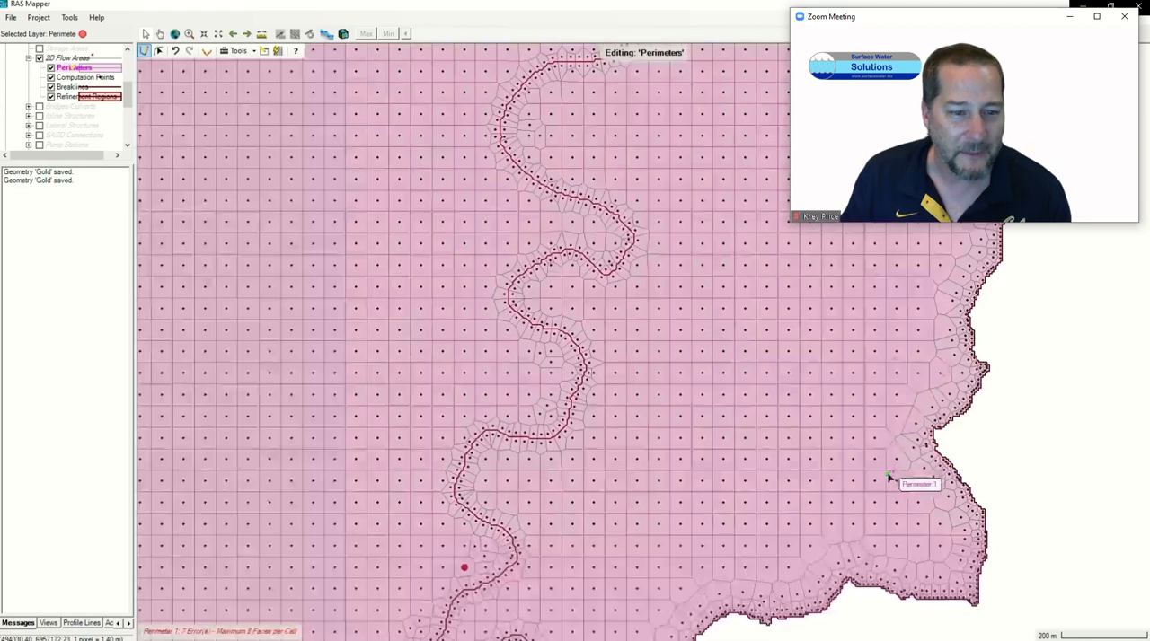
pyautogui.scroll(-3, 609, 346)
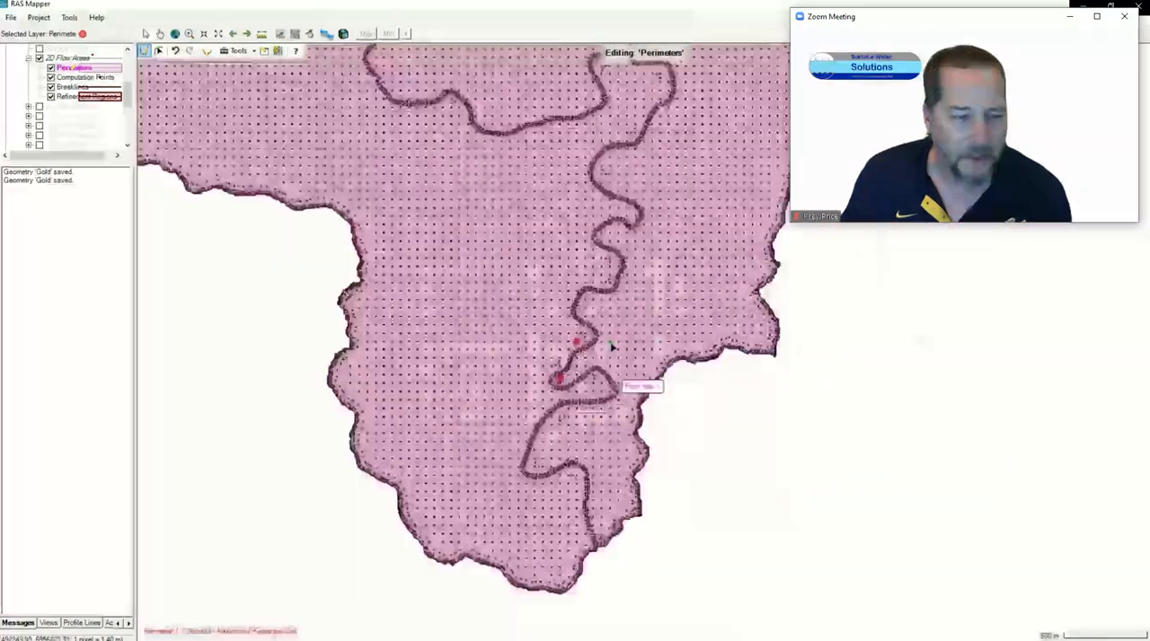
pyautogui.scroll(3, 609, 346)
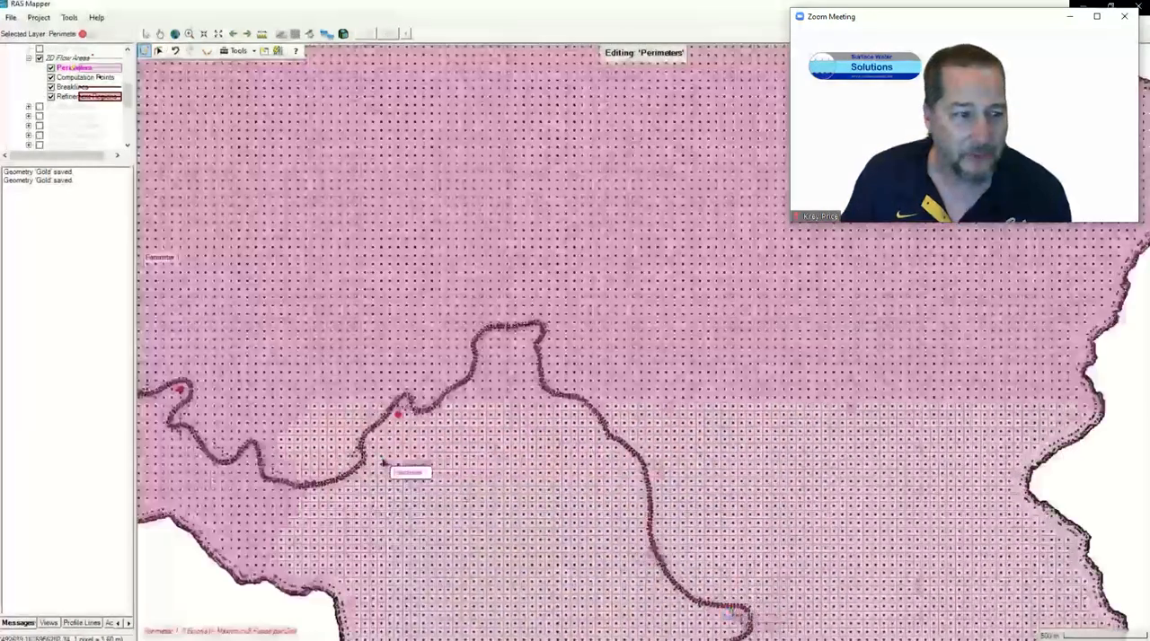
pyautogui.moveTo(384, 464); pyautogui.dragTo(746, 421)
pyautogui.moveTo(987, 609); pyautogui.dragTo(681, 303)
pyautogui.scroll(-2, 607, 312)
# Step: Run Try to Fix All Meshes on the Perimeters layer twice and dismiss the resulting report
pyautogui.rightClick(71, 77)
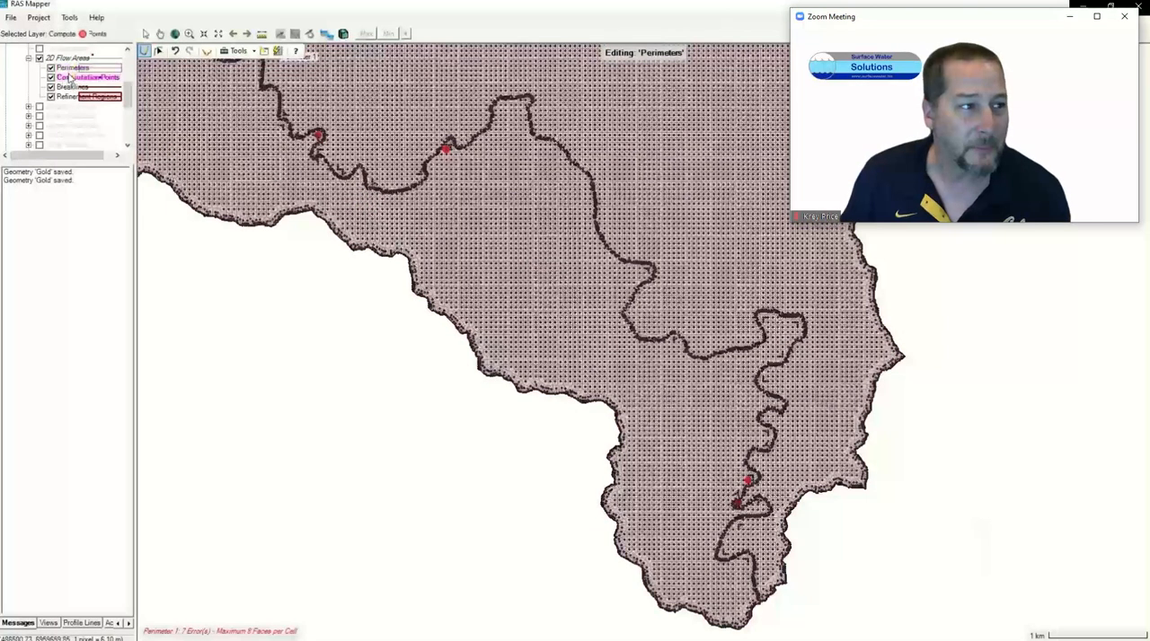
pyautogui.click(69, 71)
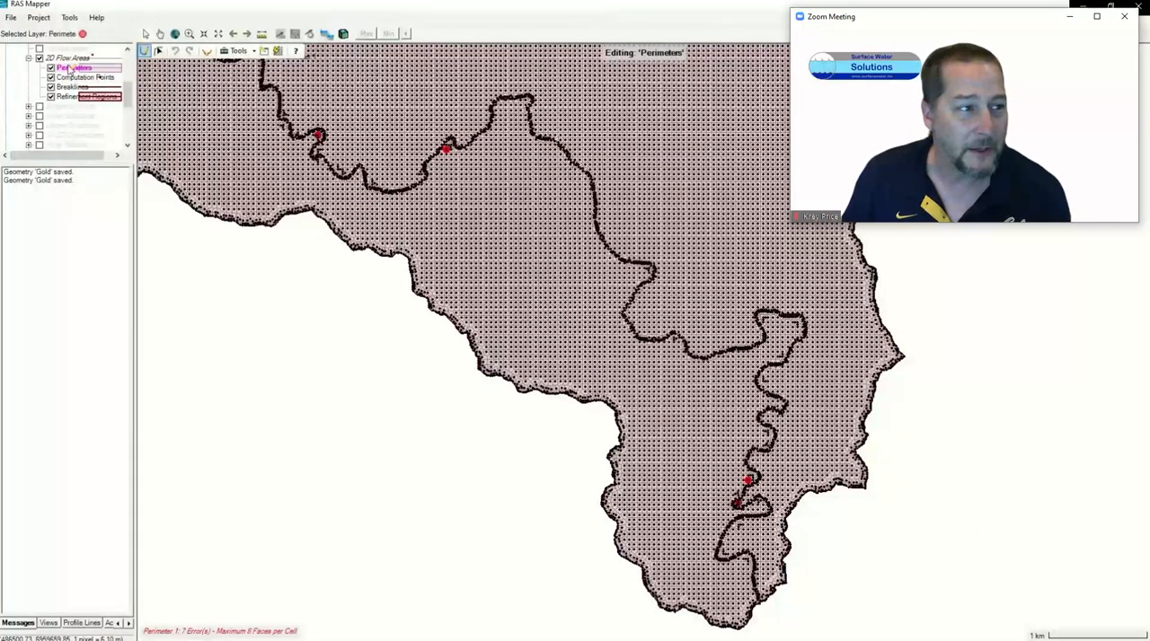
pyautogui.rightClick(69, 70)
pyautogui.click(135, 147)
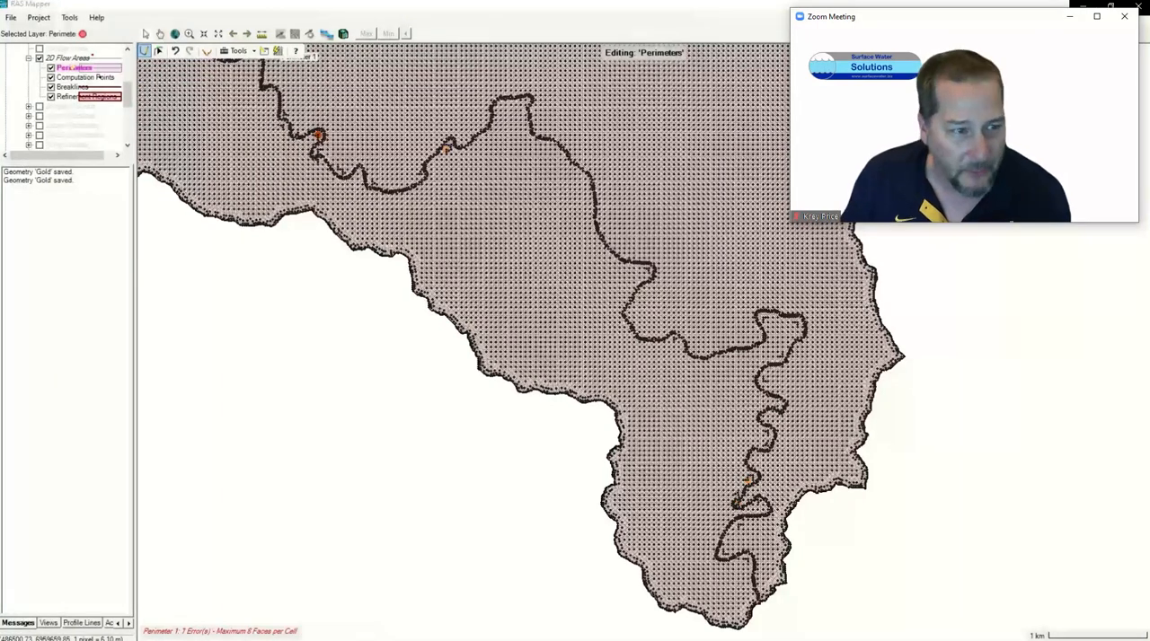
pyautogui.scroll(6, 575, 348)
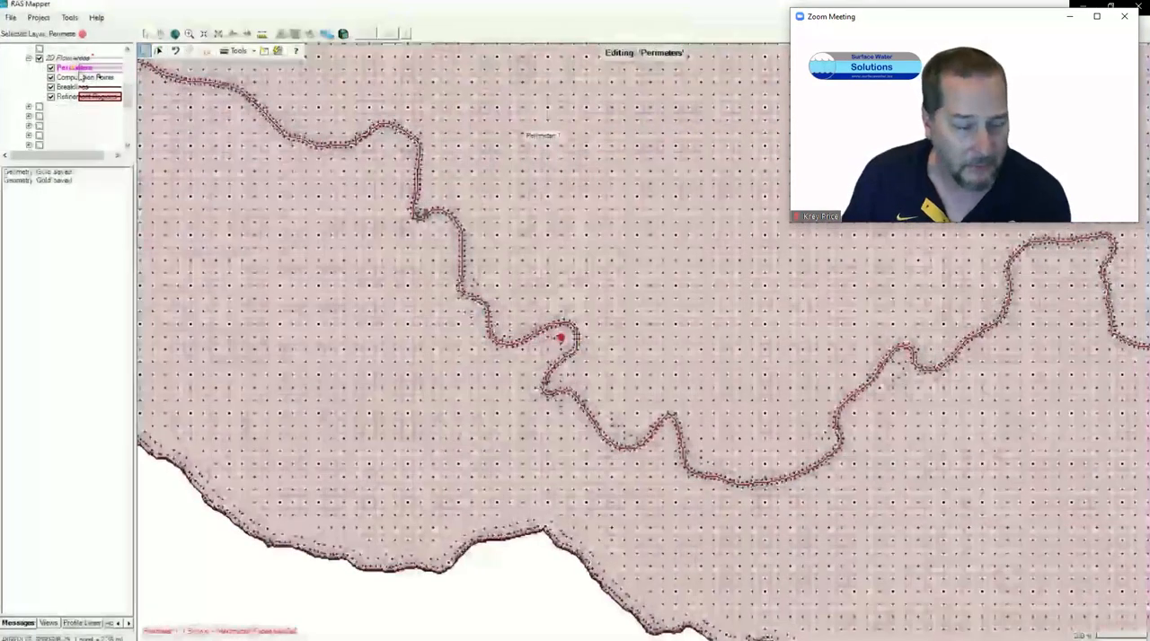
pyautogui.rightClick(79, 71)
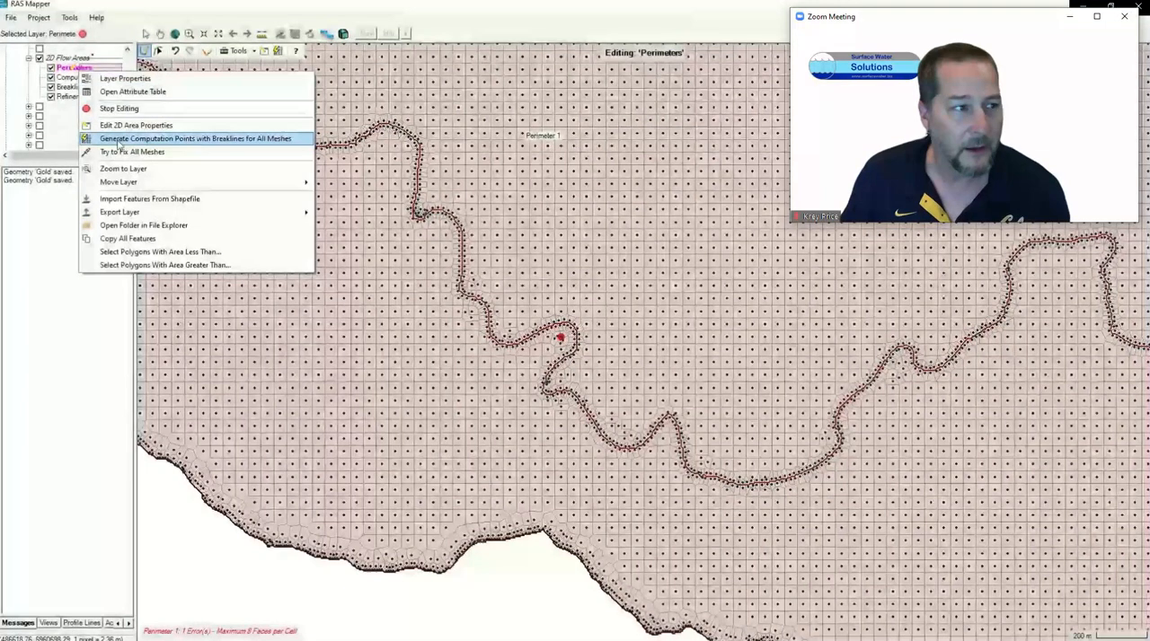
pyautogui.click(120, 153)
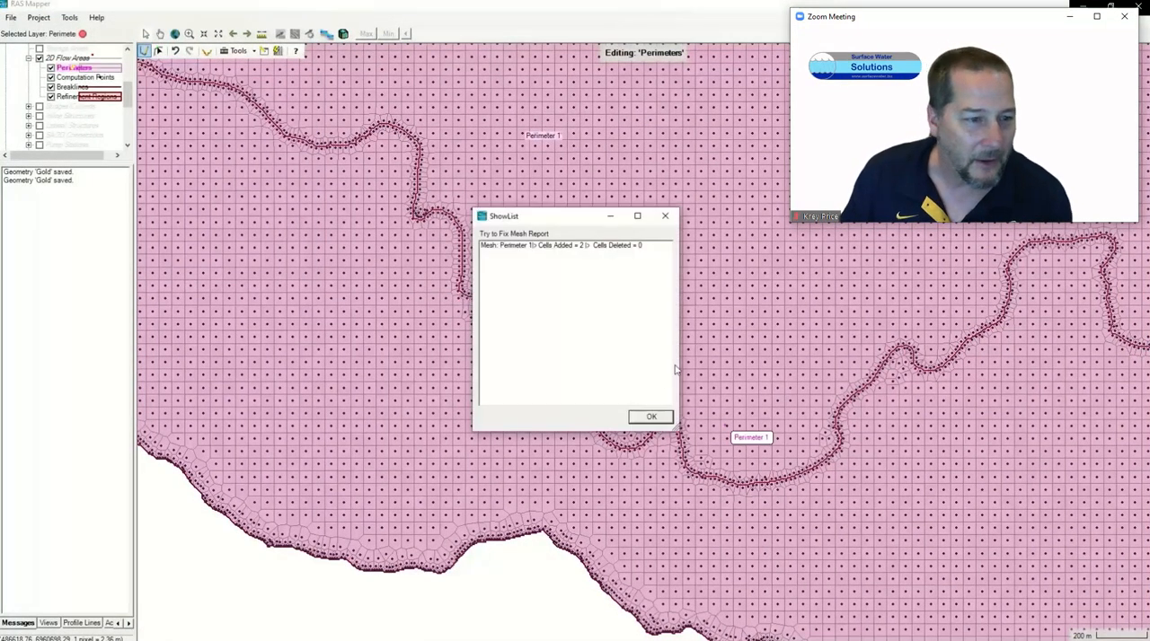
pyautogui.click(652, 416)
# Step: Stop editing the Perimeters layer and save the Gold geometry changes
pyautogui.scroll(-5, 551, 366)
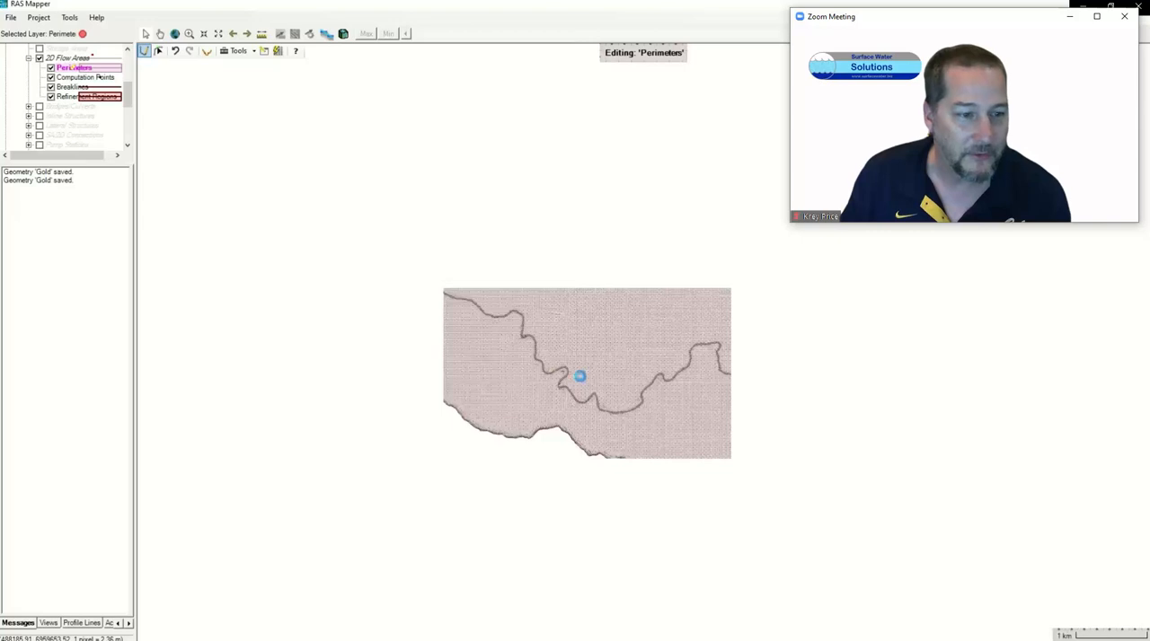
pyautogui.scroll(2, 646, 404)
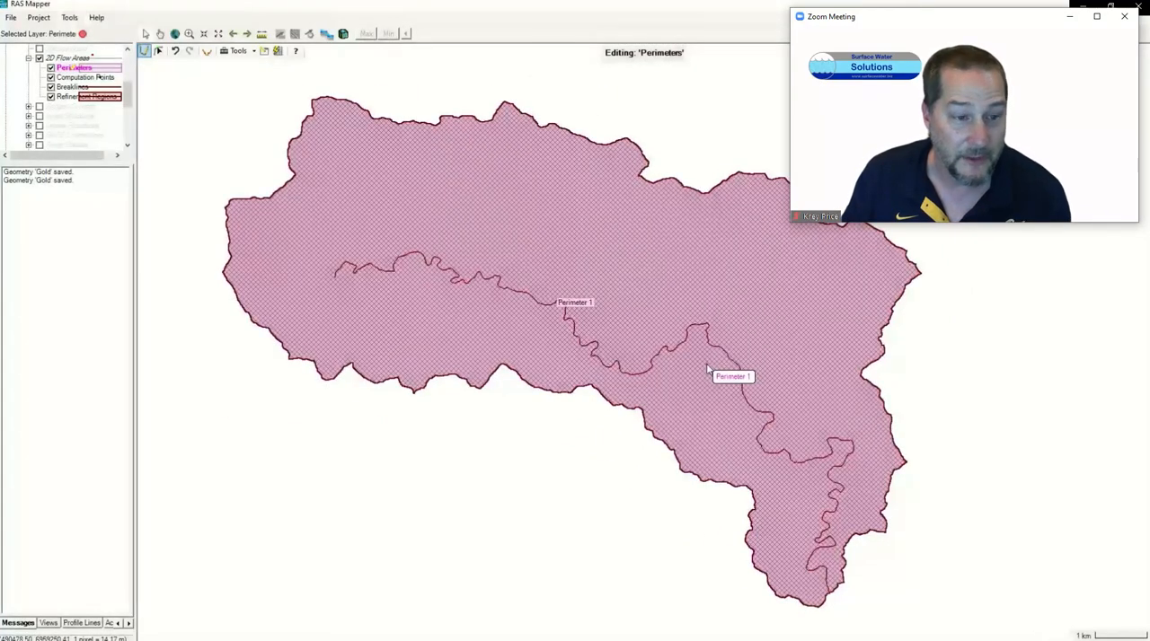
pyautogui.click(84, 35)
pyautogui.click(532, 371)
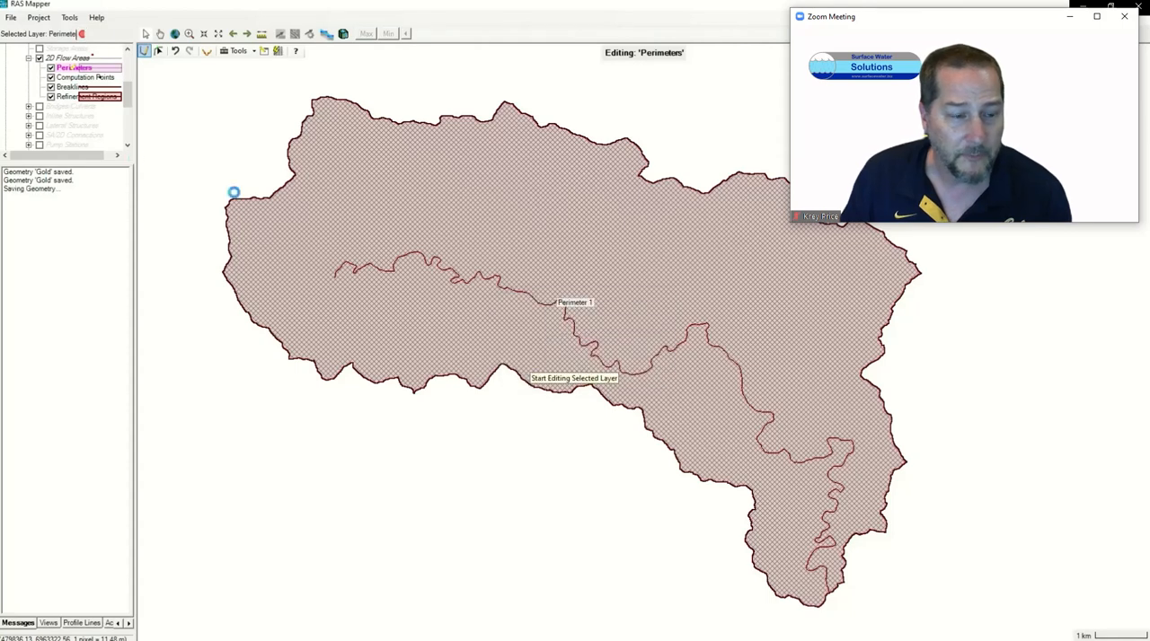
# Step: Turn the Map Layers and Terrains groups back on beneath the mesh
pyautogui.scroll(-3, 130, 103)
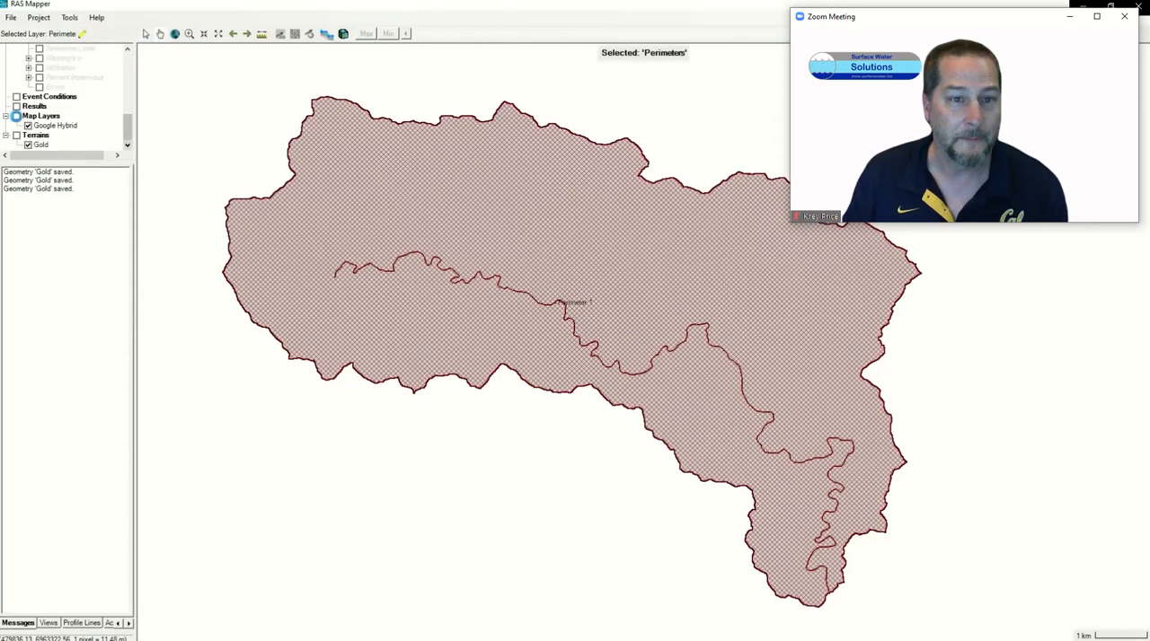
pyautogui.click(16, 116)
pyautogui.click(16, 135)
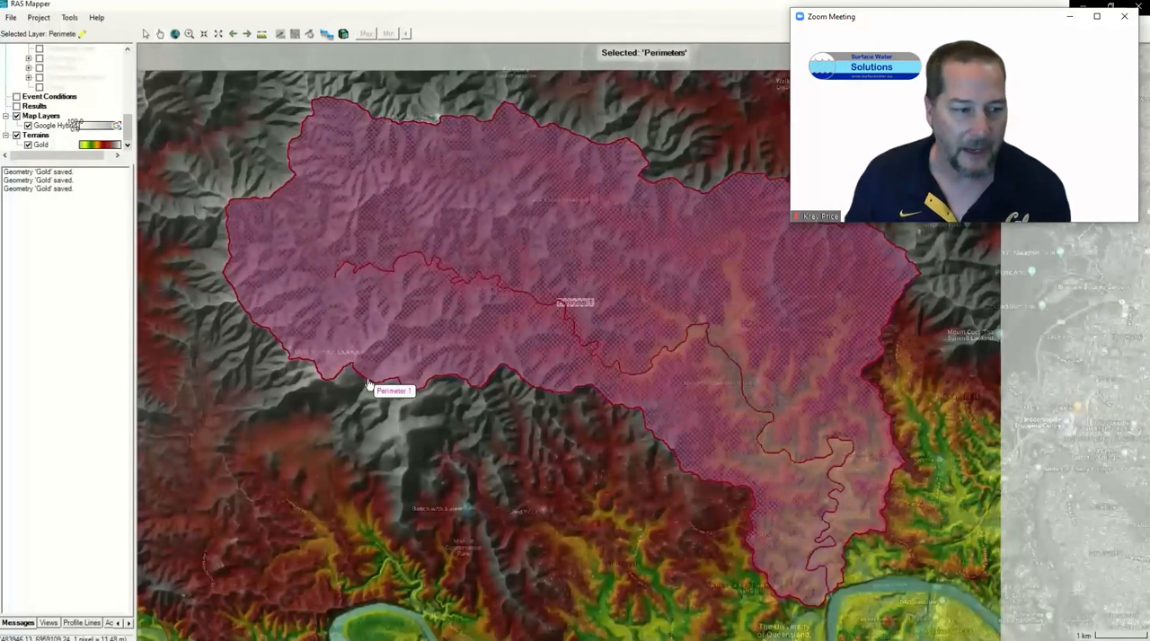
# Step: Associate the Gold terrain with the Gold geometry in the layer associations, then save the RAS Mapper setup
pyautogui.scroll(5, 125, 122)
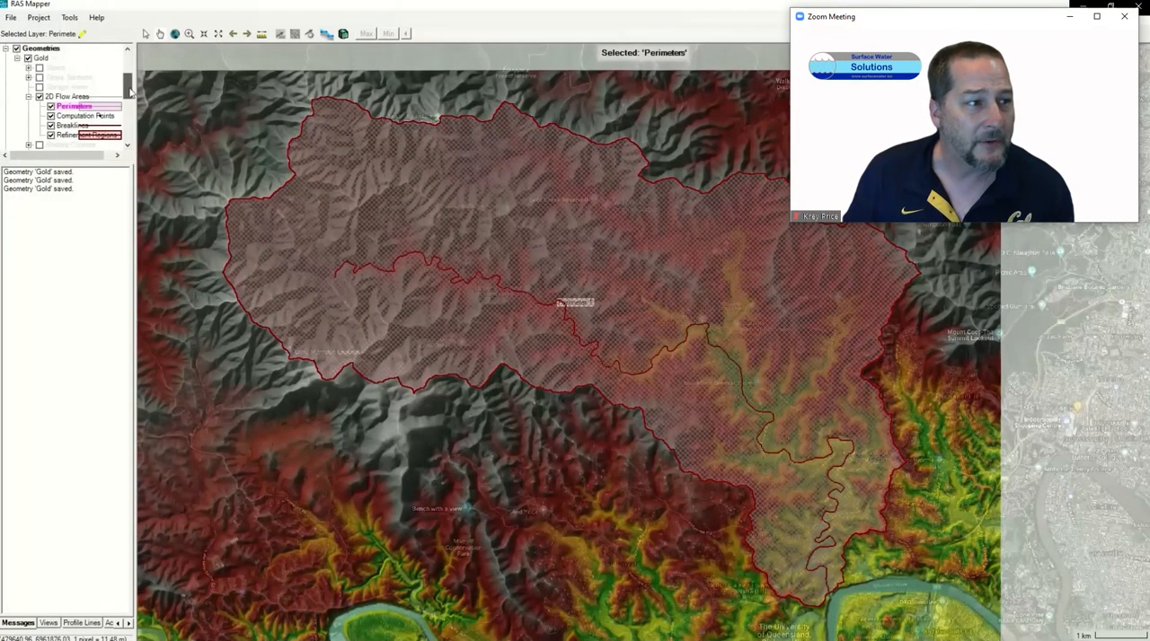
pyautogui.click(45, 117)
pyautogui.rightClick(45, 118)
pyautogui.click(108, 124)
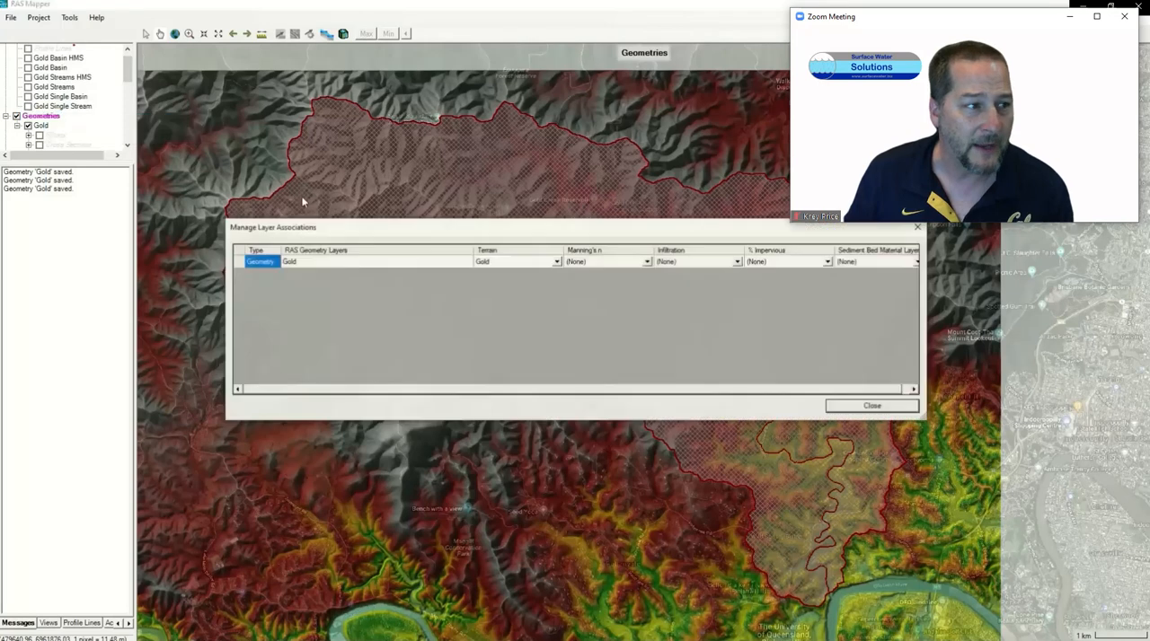
pyautogui.click(556, 262)
pyautogui.click(537, 276)
pyautogui.click(918, 228)
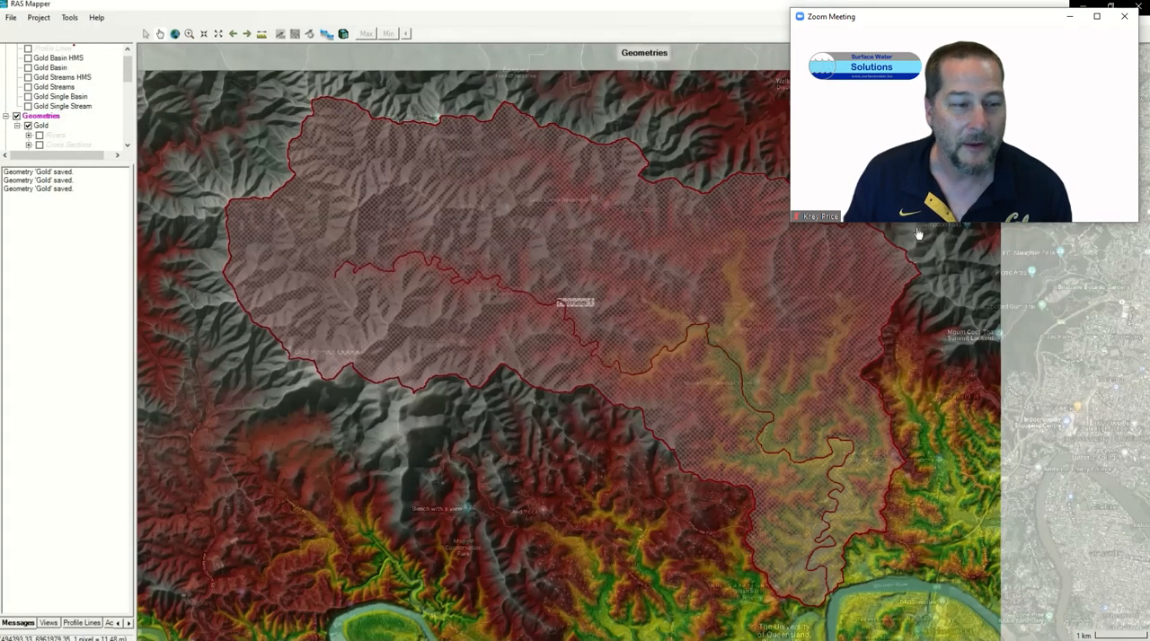
pyautogui.click(11, 18)
pyautogui.click(29, 45)
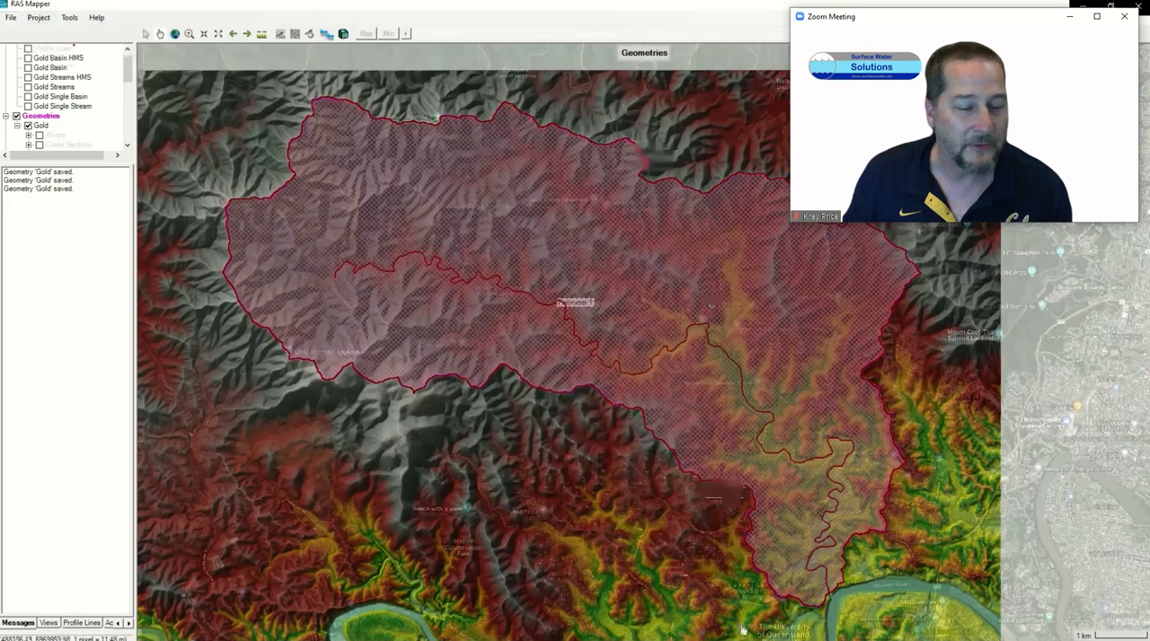
# Step: Switch to the main HEC-RAS window and open the Gold geometry in a maximized Geometric Data editor
pyautogui.hotkey('alt', 'Tab')
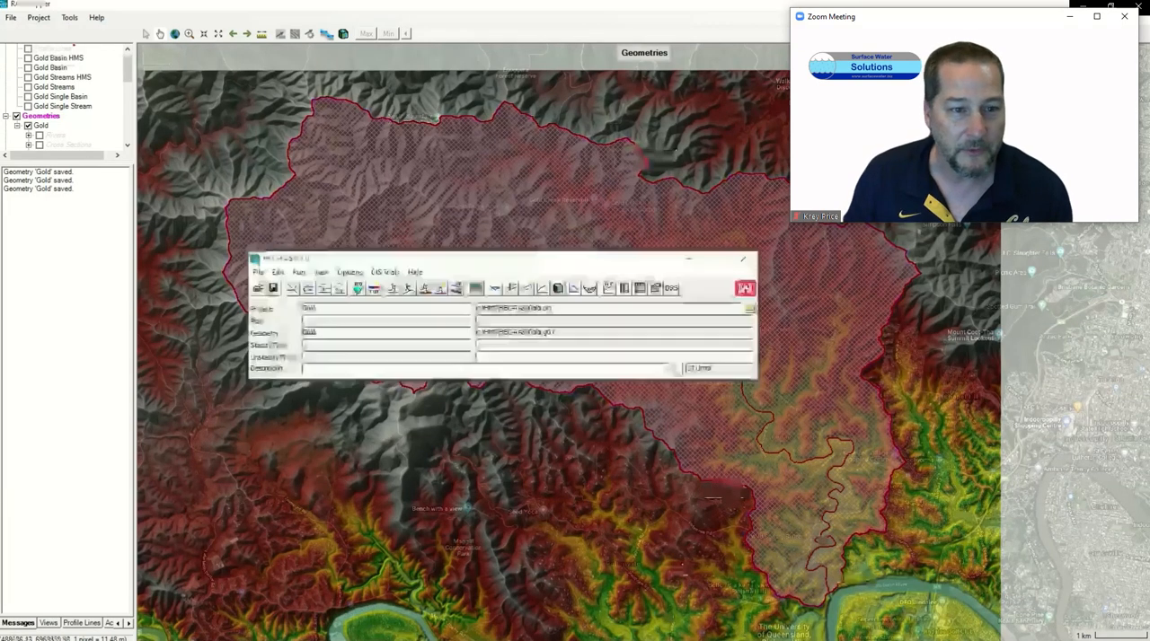
pyautogui.click(291, 289)
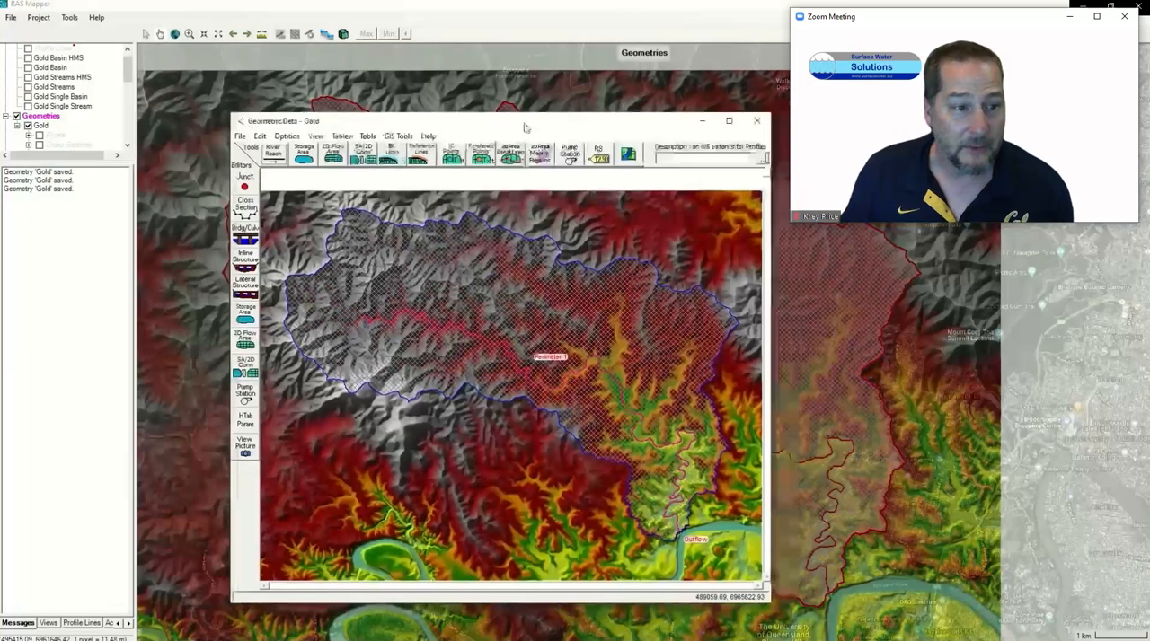
pyautogui.click(727, 122)
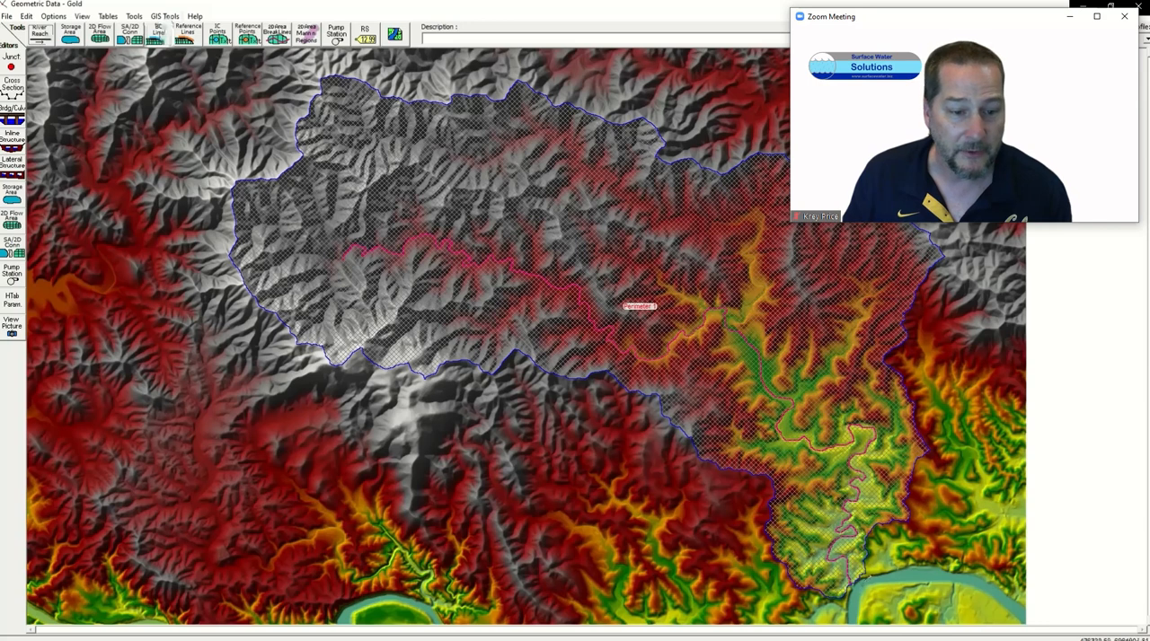
# Step: Draw a boundary condition line outside the mesh at the basin's southern outlet and name it Outflow
pyautogui.click(158, 34)
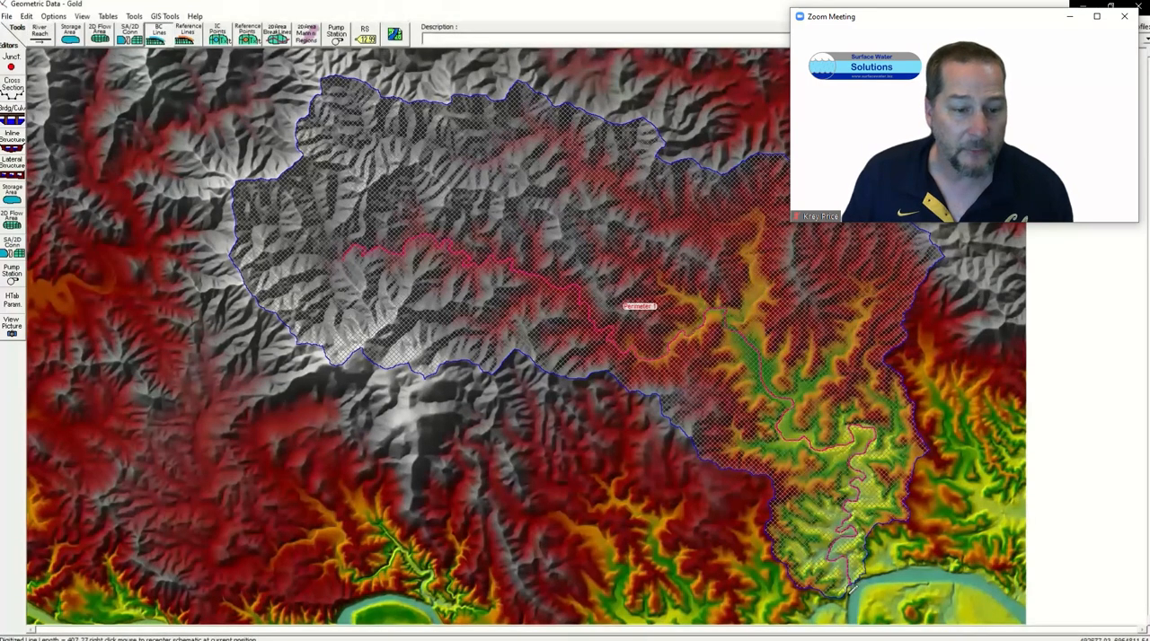
pyautogui.doubleClick(852, 593)
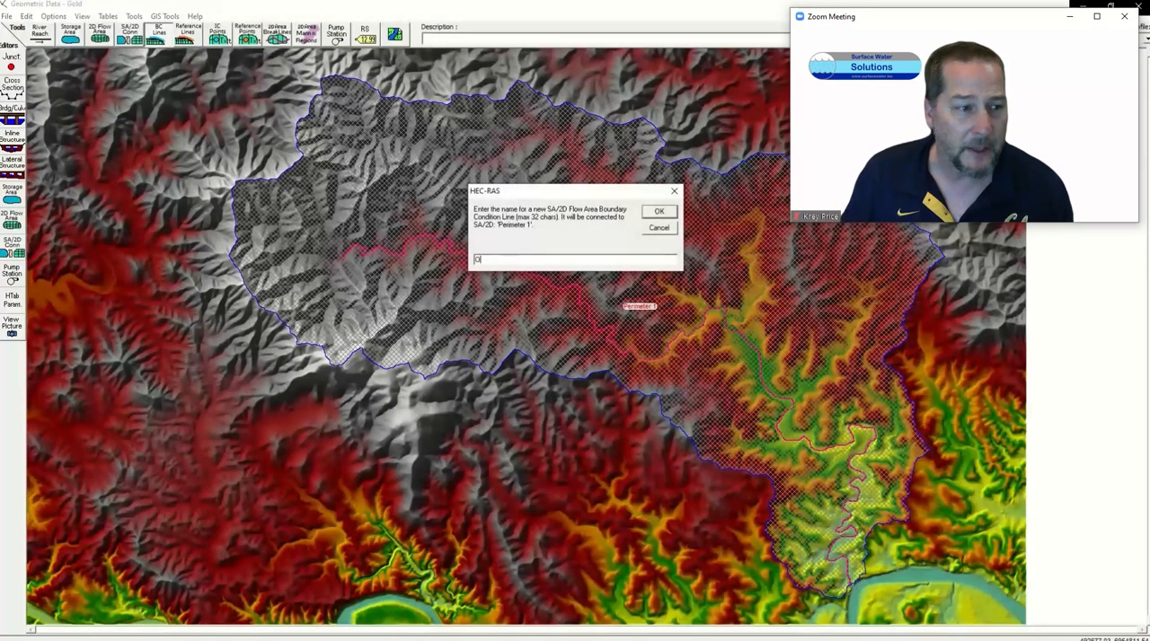
pyautogui.write('Outflow')
pyautogui.press('Return')
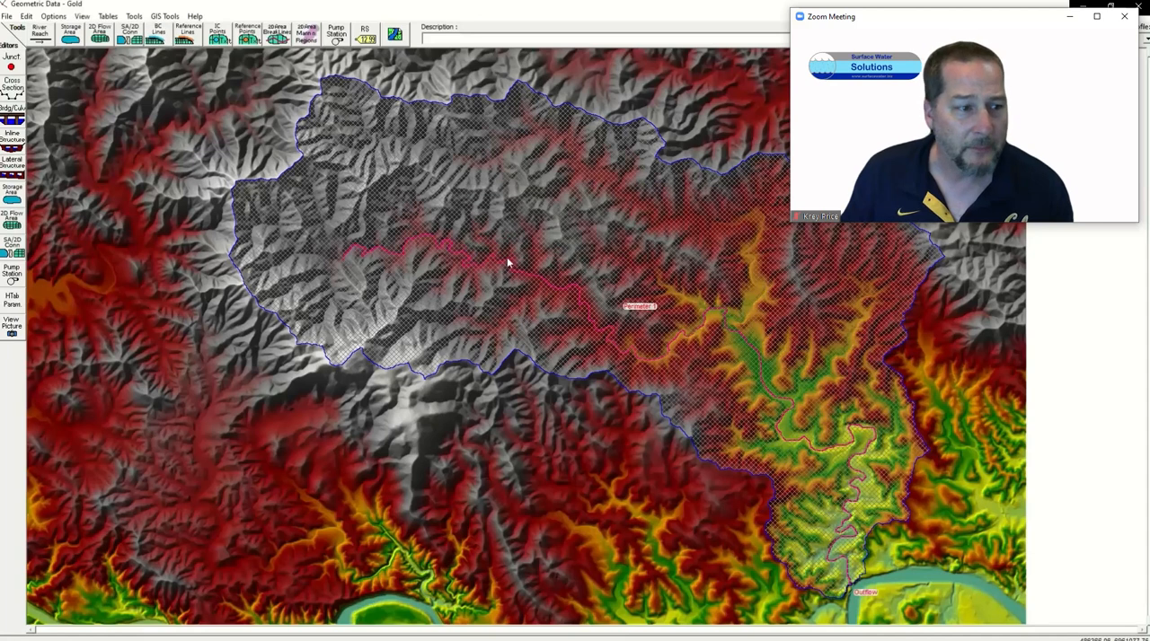
# Step: Check the Outflow boundary line against the mesh at the basin outlet and save the geometry data
pyautogui.click(86, 19)
pyautogui.click(101, 32)
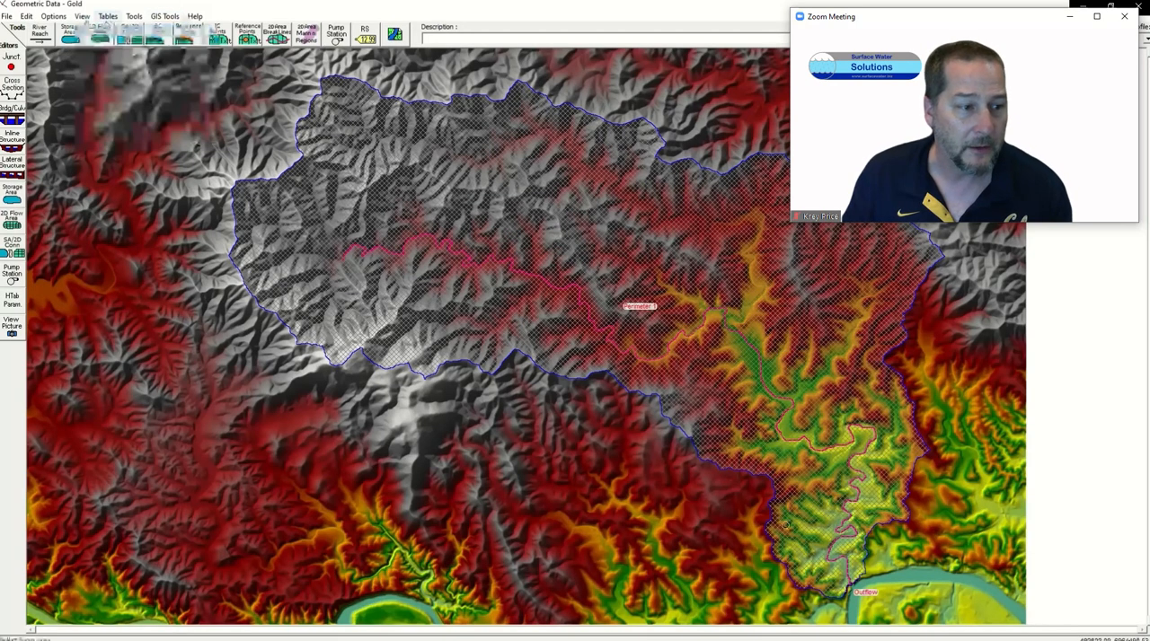
pyautogui.moveTo(830, 559); pyautogui.dragTo(879, 608)
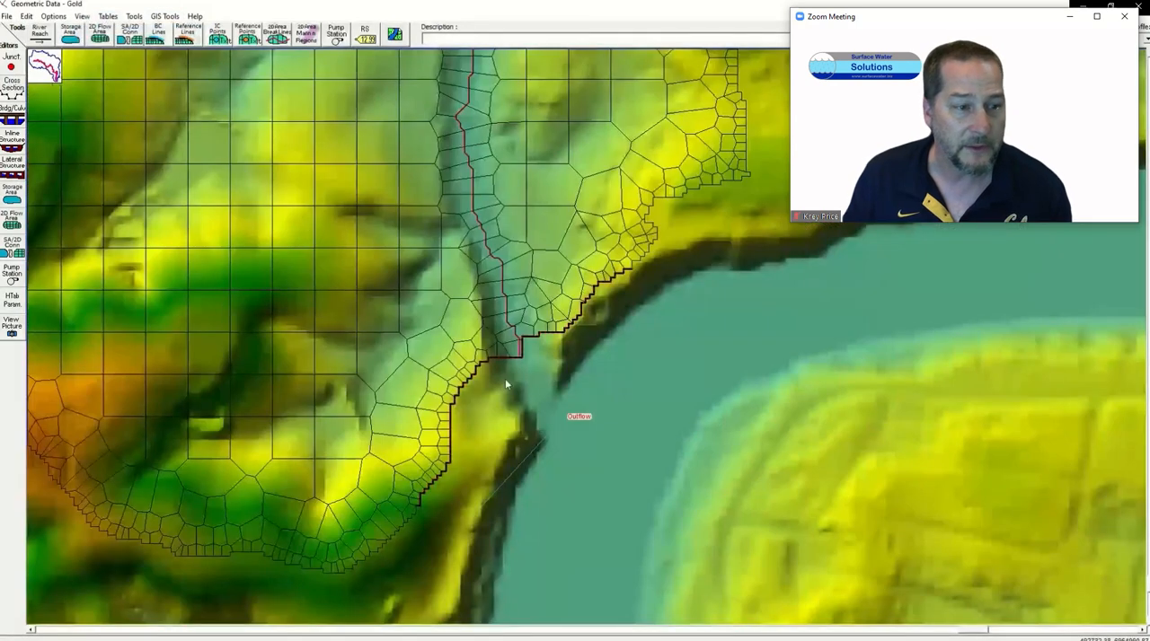
pyautogui.click(81, 17)
pyautogui.click(104, 69)
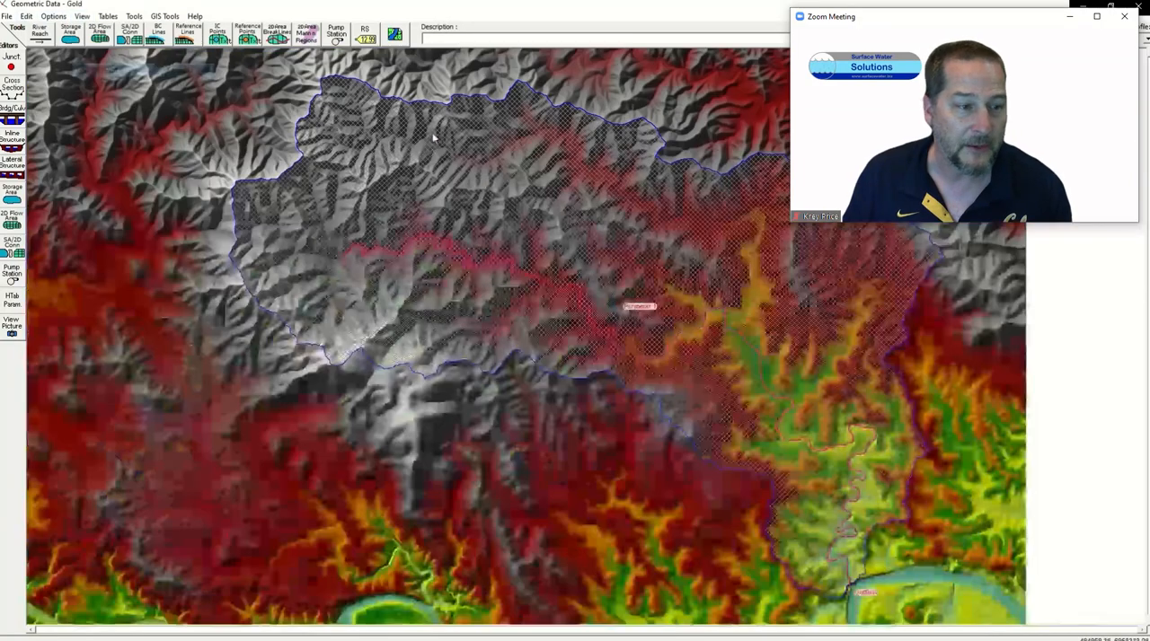
pyautogui.click(7, 17)
pyautogui.click(32, 55)
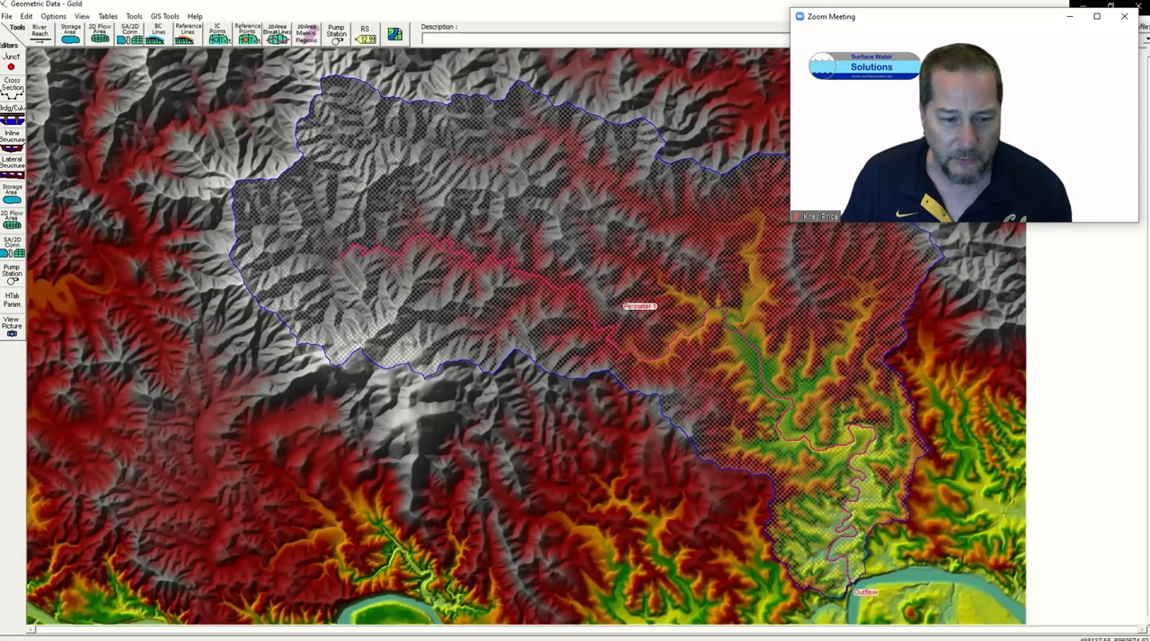
# Step: Switch to the main HEC-RAS window, open the Unsteady Flow Data editor and move it clear of the basin outlet
pyautogui.hotkey('alt', 'Tab')
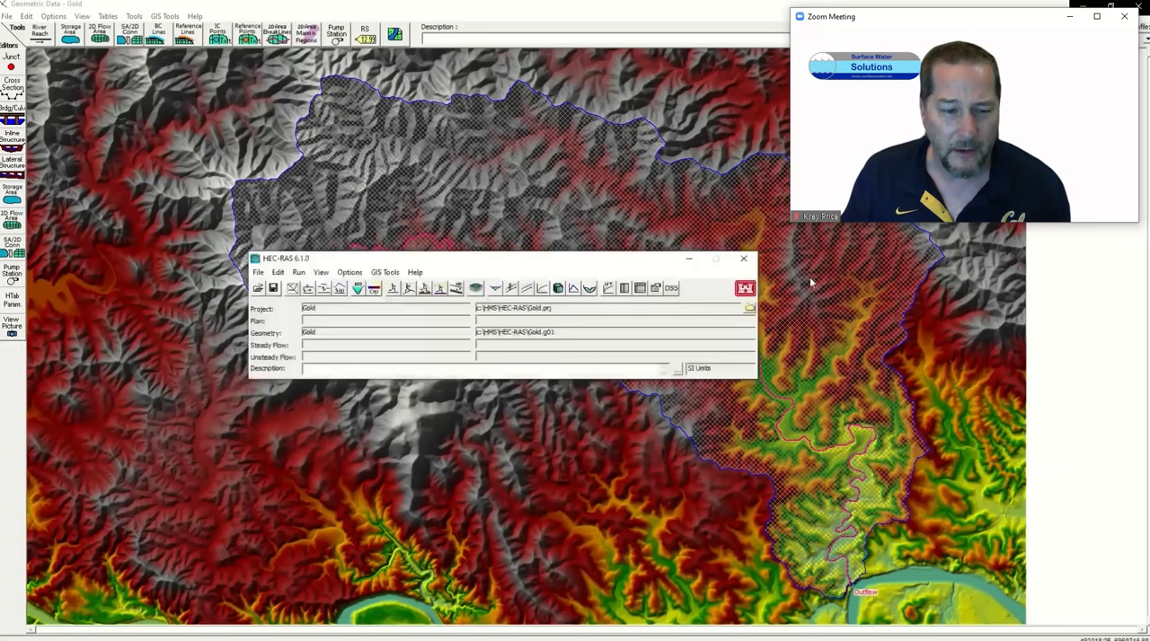
pyautogui.click(339, 293)
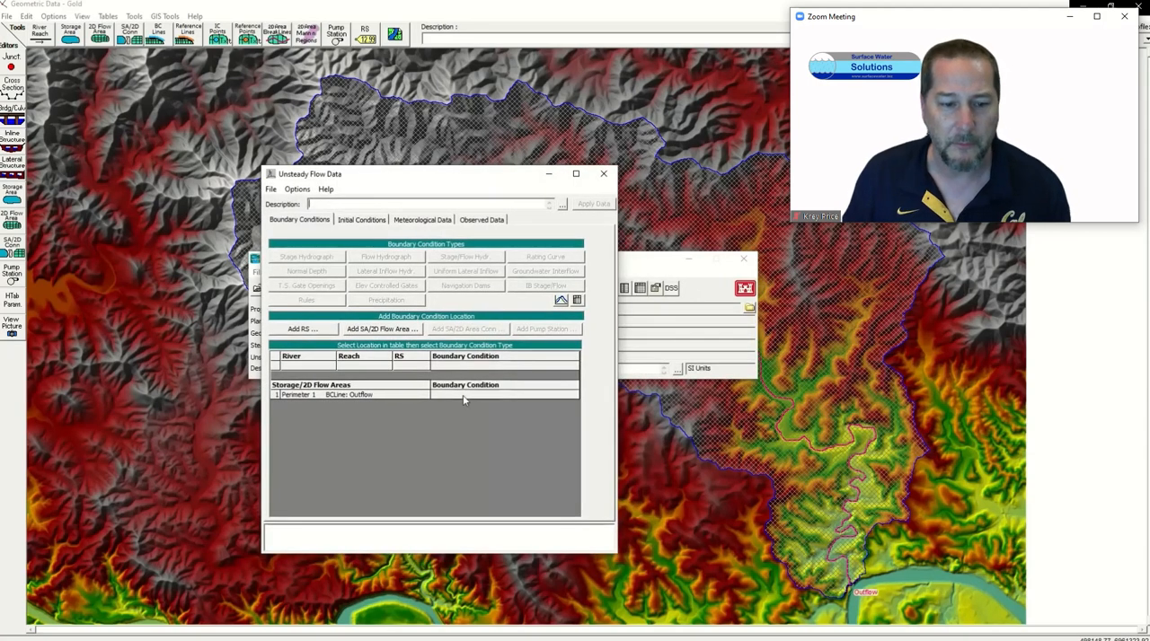
pyautogui.moveTo(395, 176); pyautogui.dragTo(270, 166)
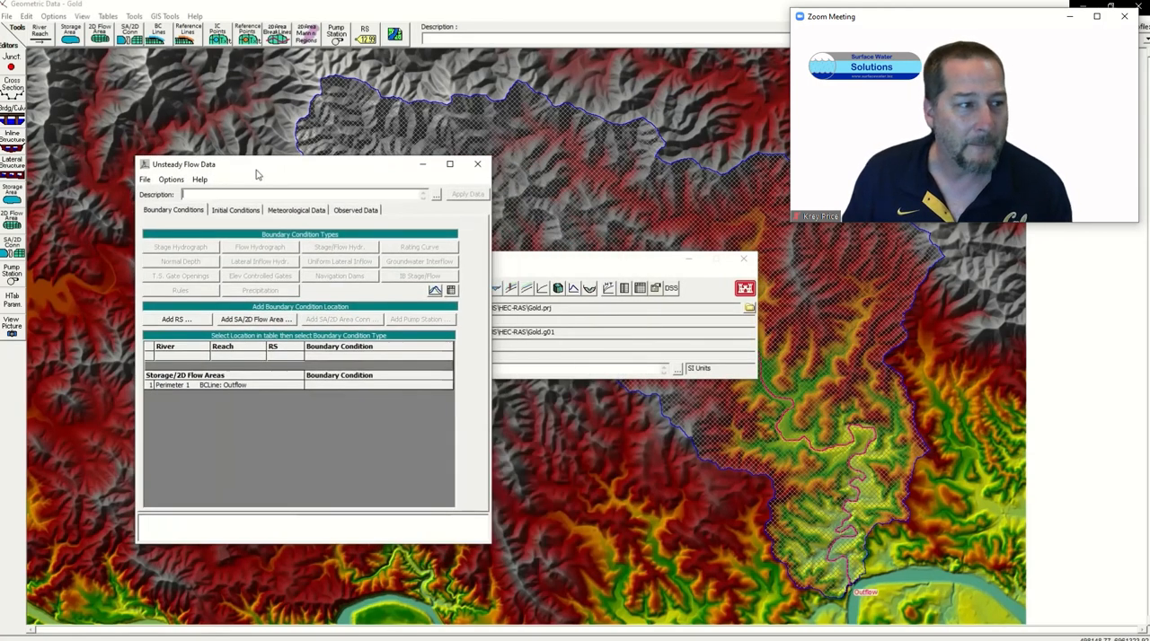
# Step: Add the Perimeter 1 2D flow area as a boundary condition location and open its Precipitation hydrograph clear of the Unsteady Flow Data editor
pyautogui.click(254, 320)
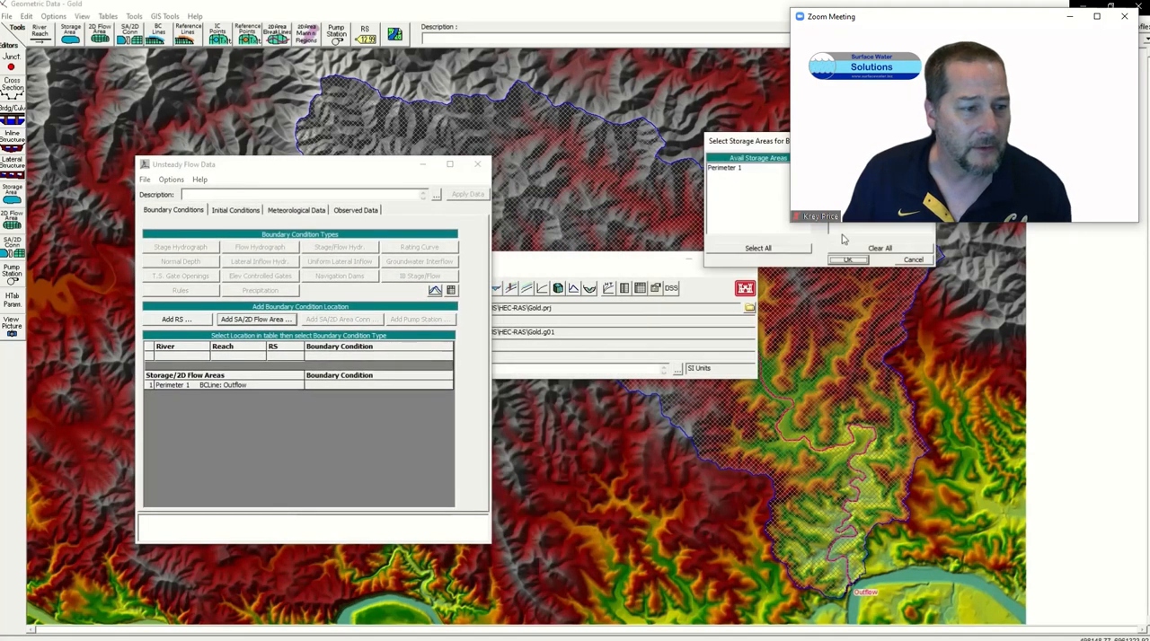
pyautogui.click(733, 170)
pyautogui.click(842, 260)
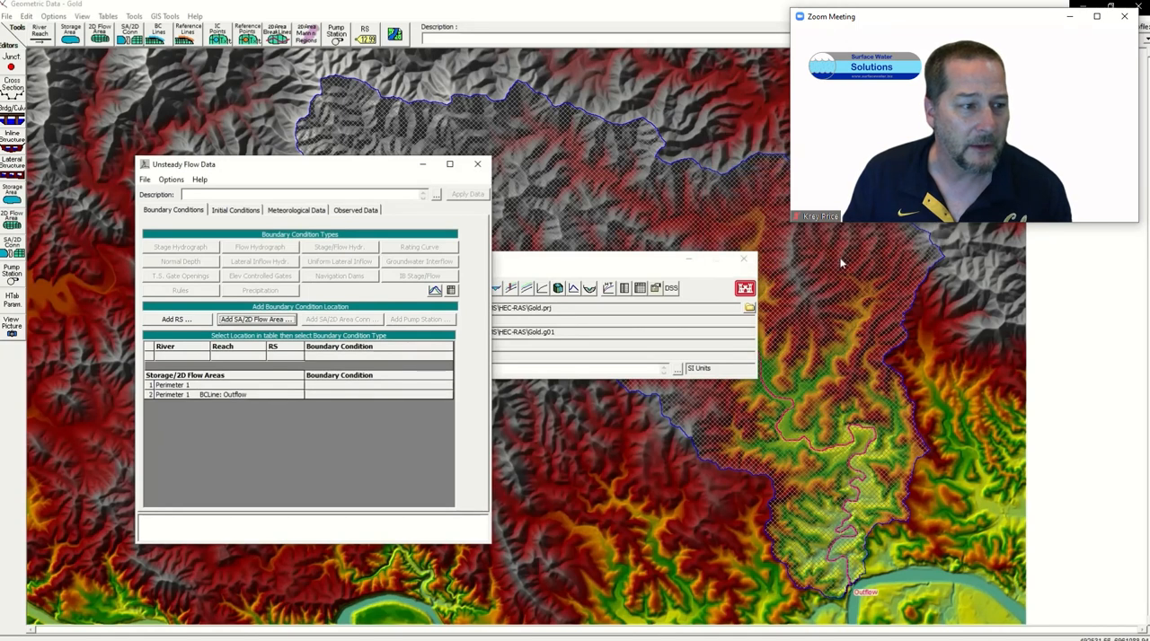
pyautogui.click(360, 385)
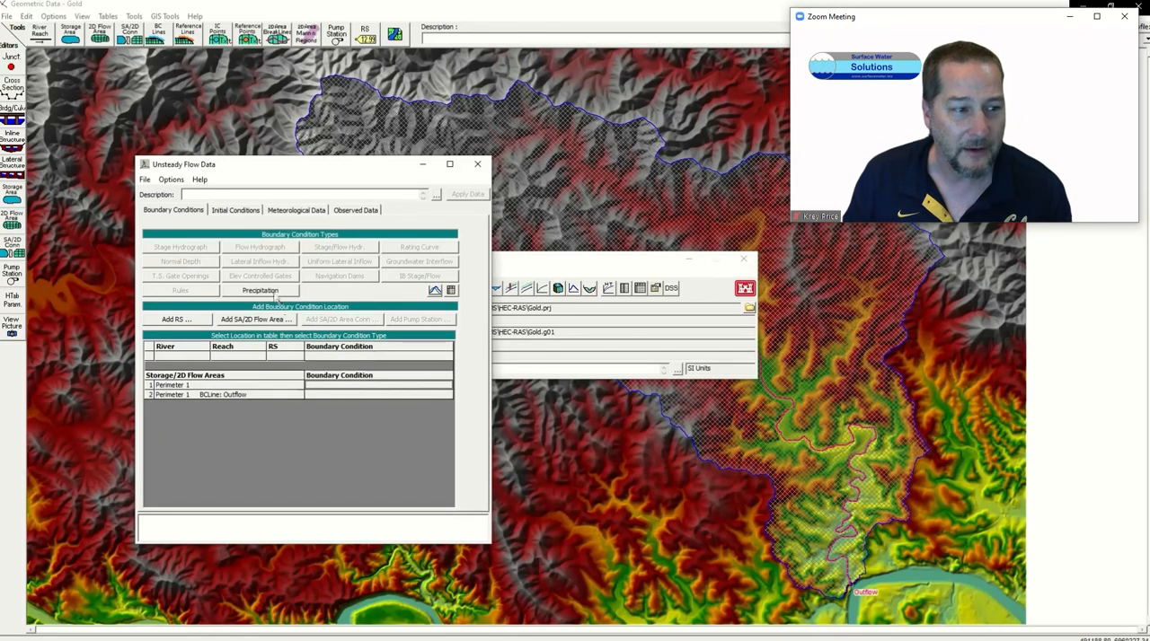
pyautogui.click(270, 291)
pyautogui.moveTo(269, 214); pyautogui.dragTo(592, 136)
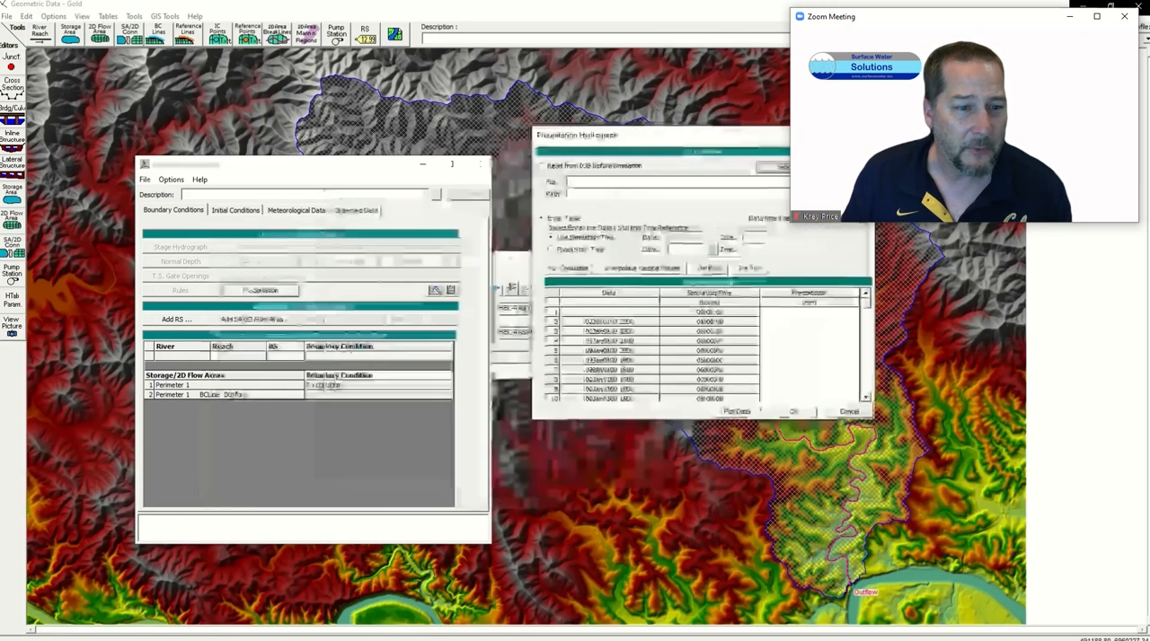
# Step: Set the precipitation hydrograph's data time interval to 1 Minute and its maximum number of ordinates to 2000
pyautogui.click(862, 218)
pyautogui.scroll(5, 846, 247)
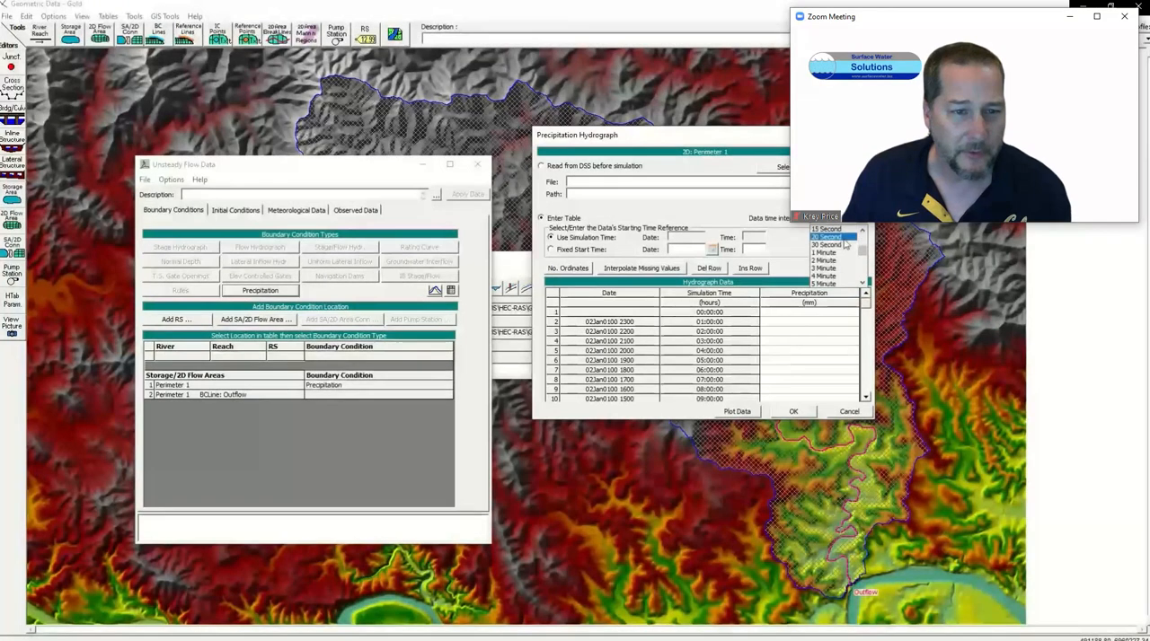
pyautogui.click(823, 252)
pyautogui.click(570, 268)
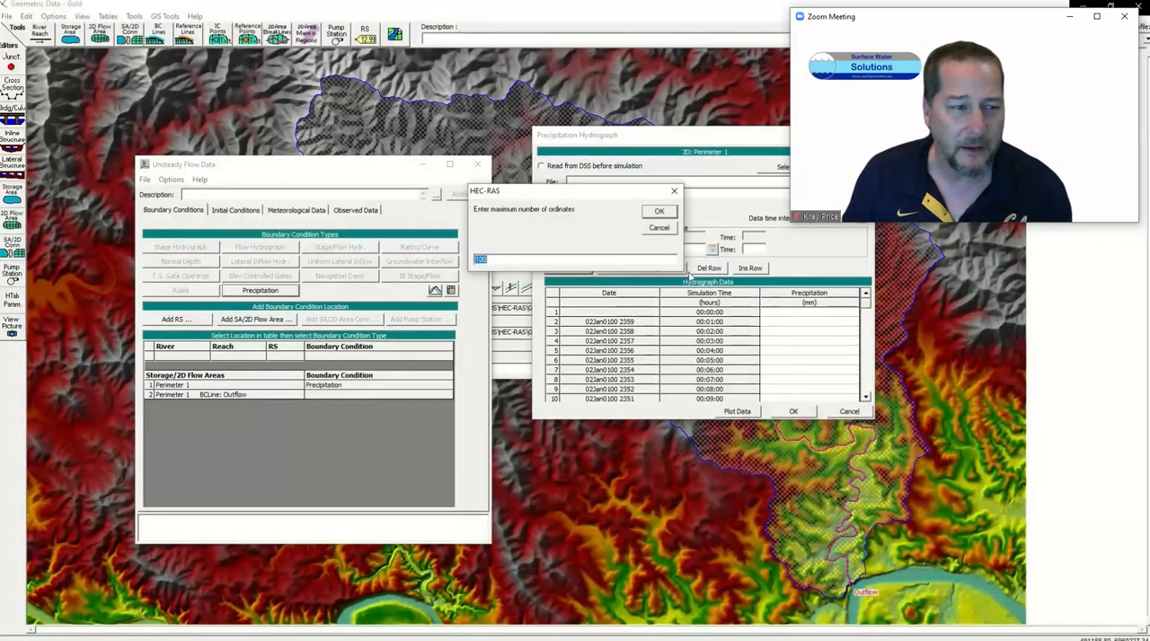
pyautogui.click(659, 211)
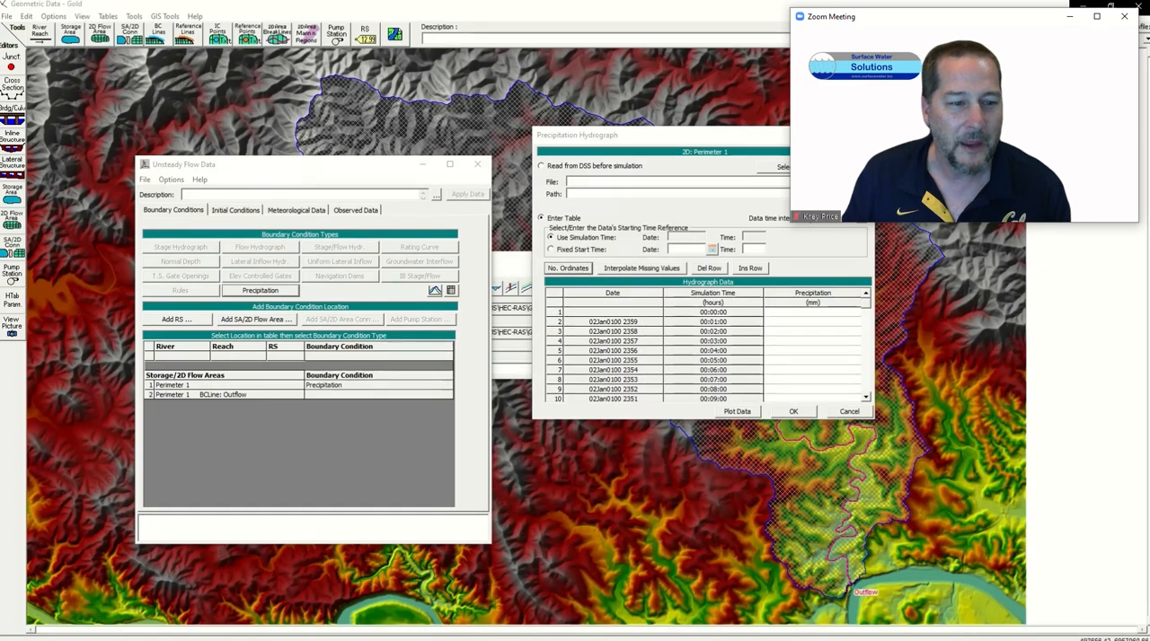
# Step: Copy the rainfall series from the other window and paste it into the Precipitation column for Perimeter 1, starting at the first row
pyautogui.hotkey('alt', 'Tab')
pyautogui.hotkey('alt', 'Tab')
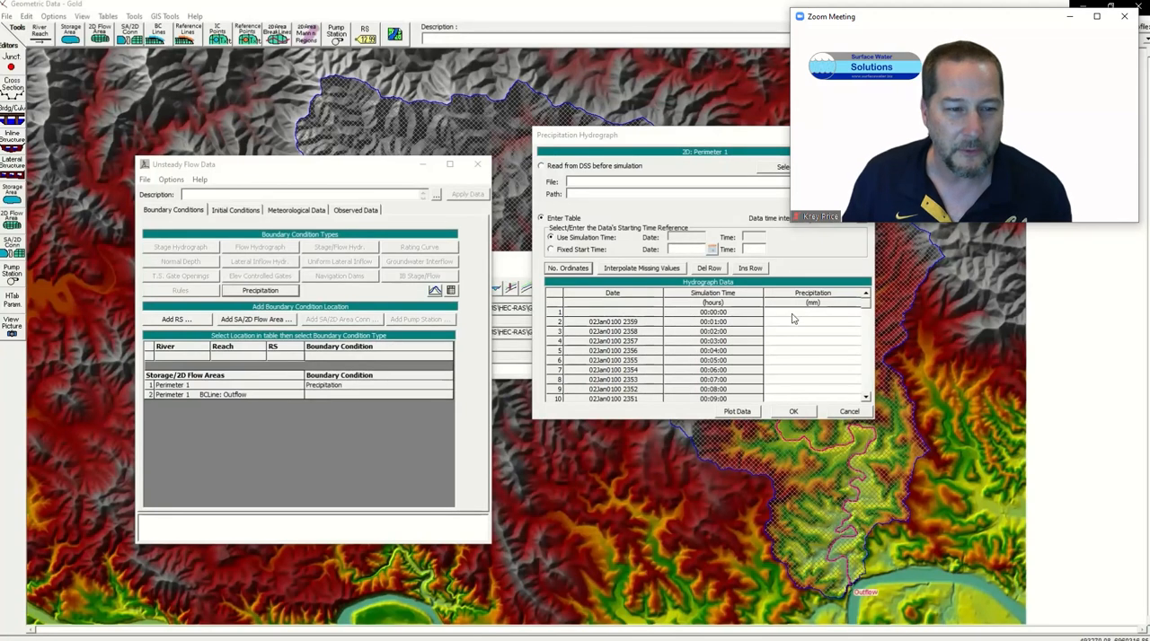
pyautogui.moveTo(790, 315)
pyautogui.mouseDown()
pyautogui.moveTo(807, 500)
pyautogui.moveTo(797, 302)
pyautogui.mouseUp()
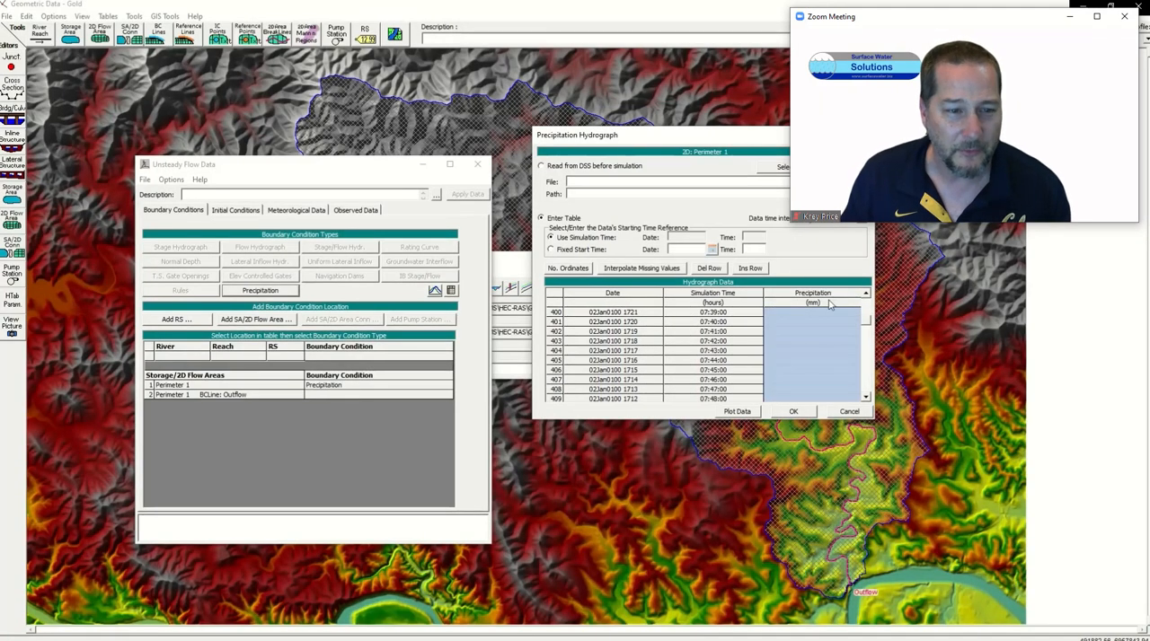
pyautogui.moveTo(868, 325); pyautogui.dragTo(867, 299)
pyautogui.click(808, 333)
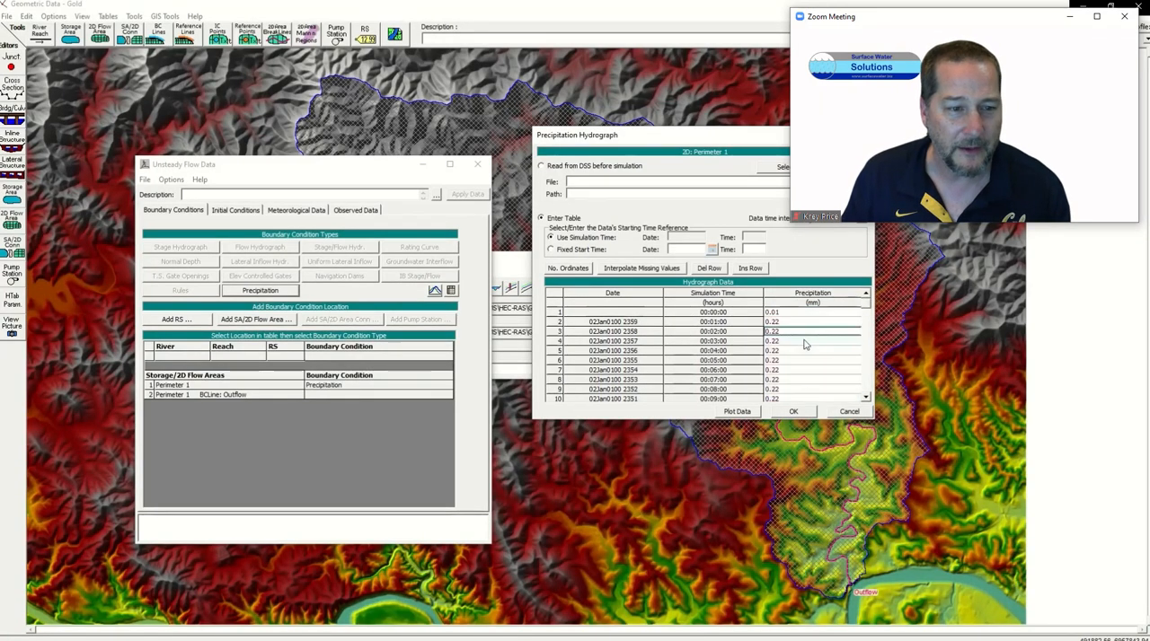
# Step: Plot the pasted precipitation hydrograph and check its shape before closing the plot
pyautogui.click(748, 413)
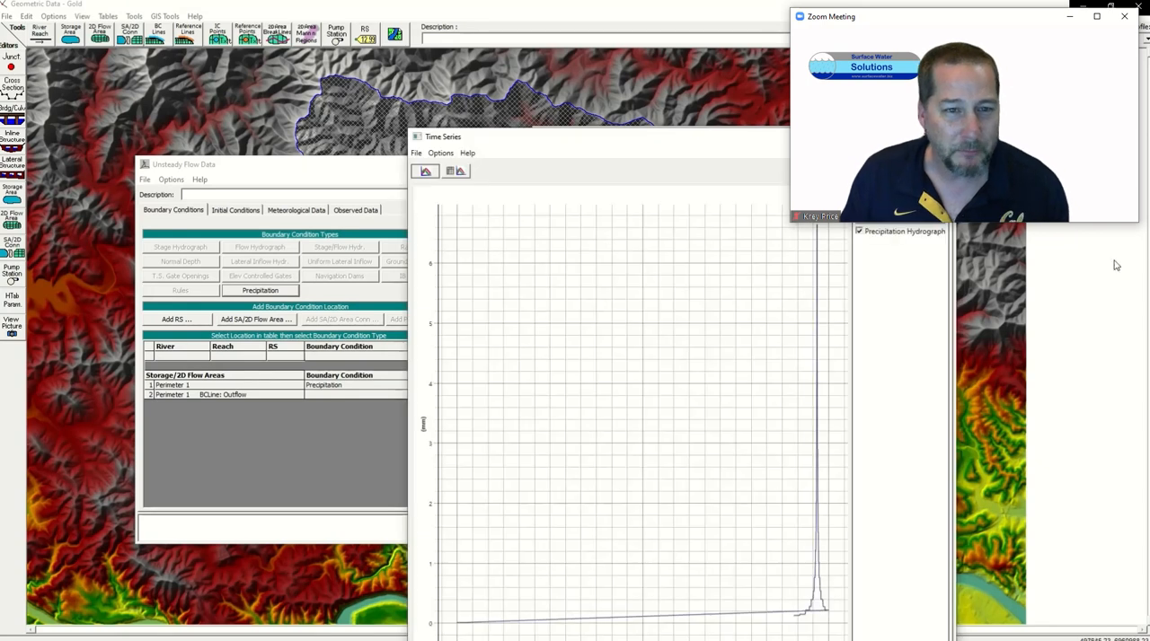
pyautogui.scroll(-3, 708, 440)
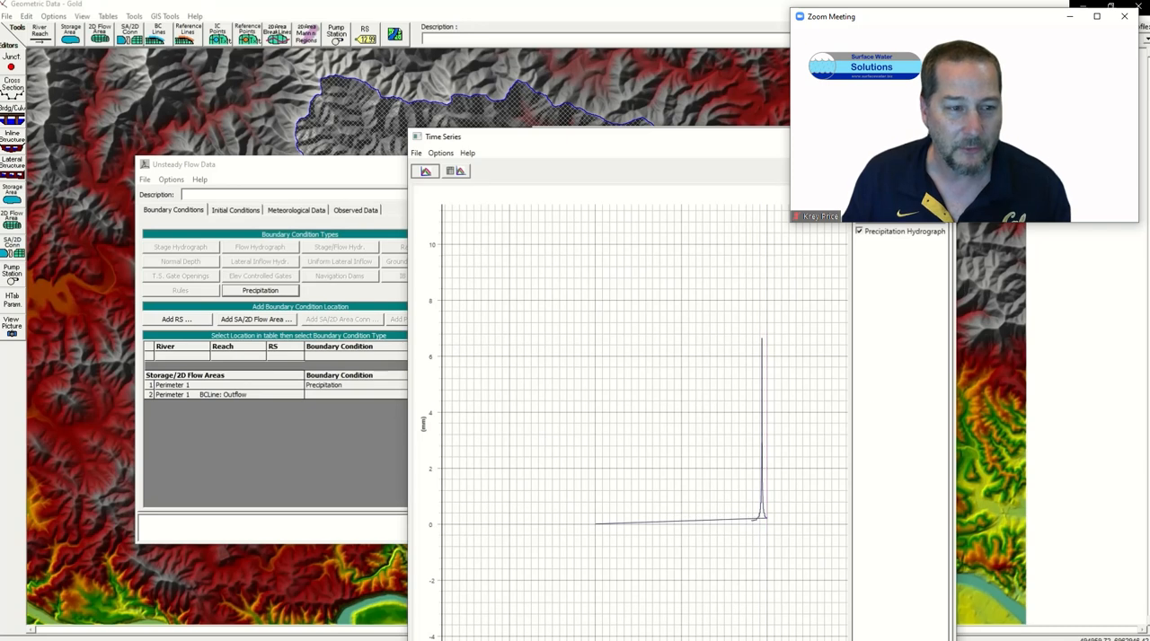
pyautogui.click(941, 137)
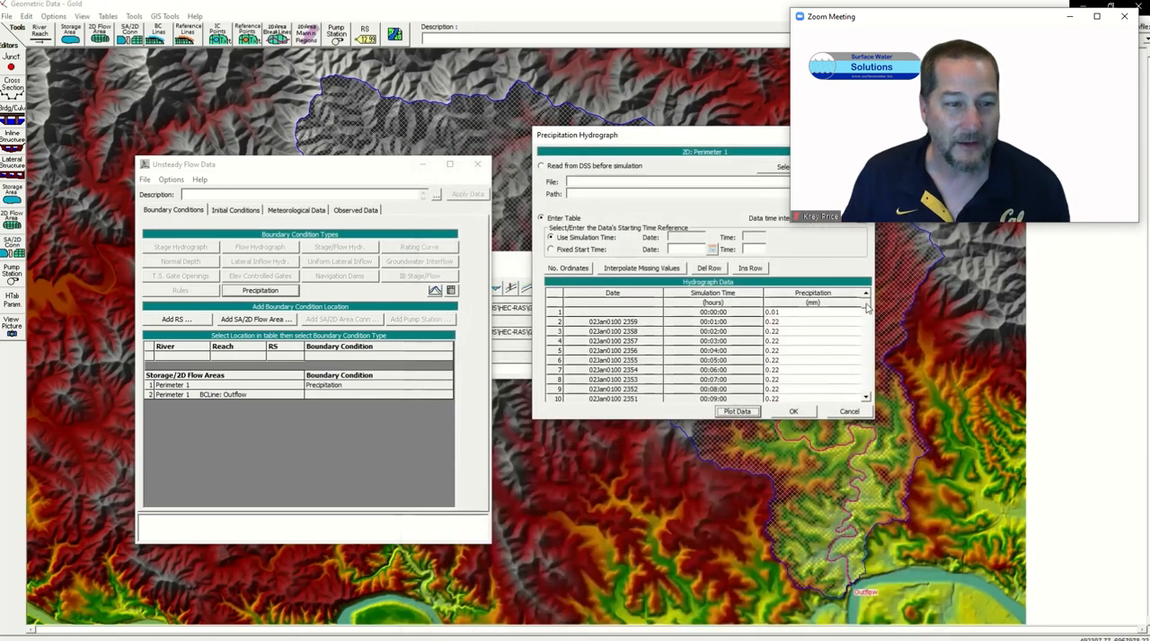
# Step: Check where the pasted rainfall values end in the hydrograph table and accept the precipitation data
pyautogui.click(793, 314)
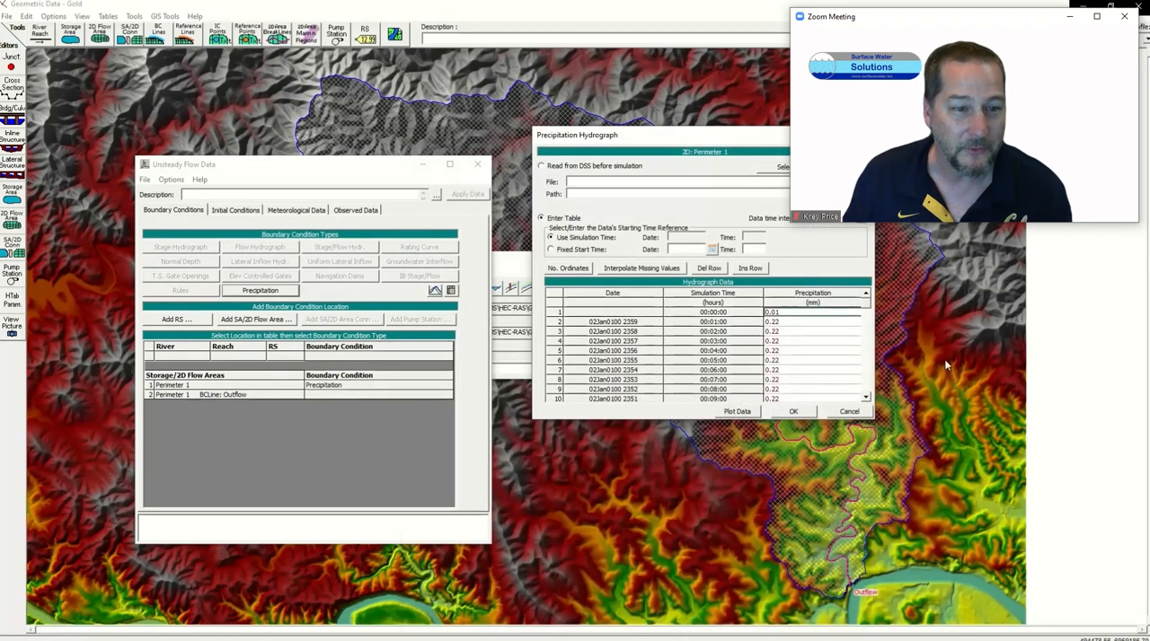
pyautogui.moveTo(865, 309); pyautogui.dragTo(869, 358)
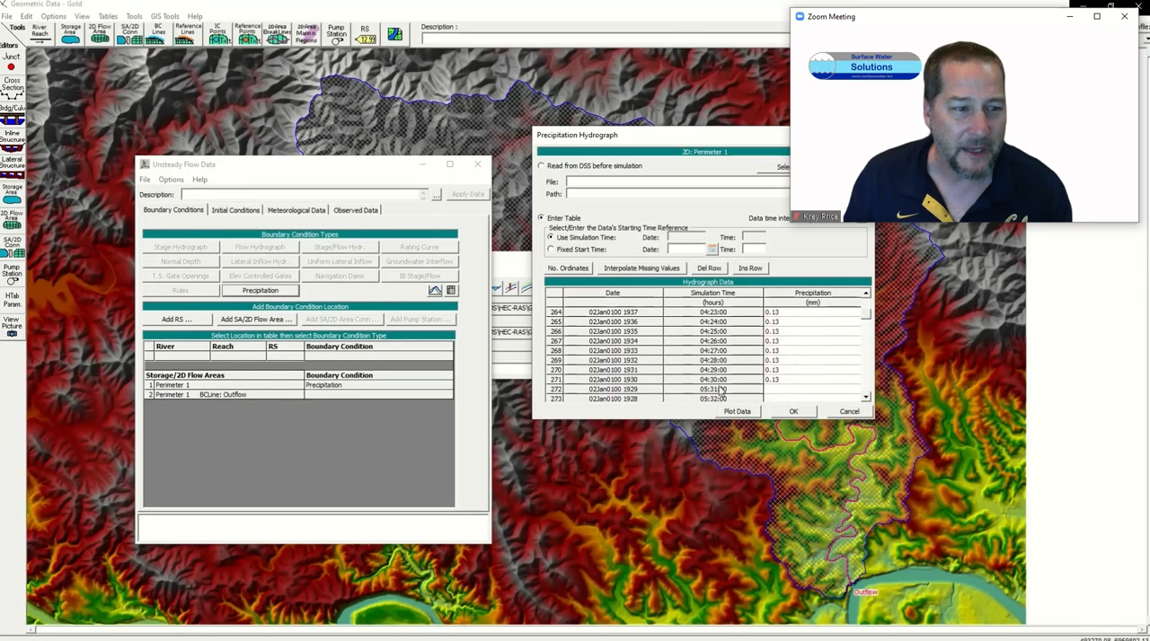
pyautogui.click(790, 411)
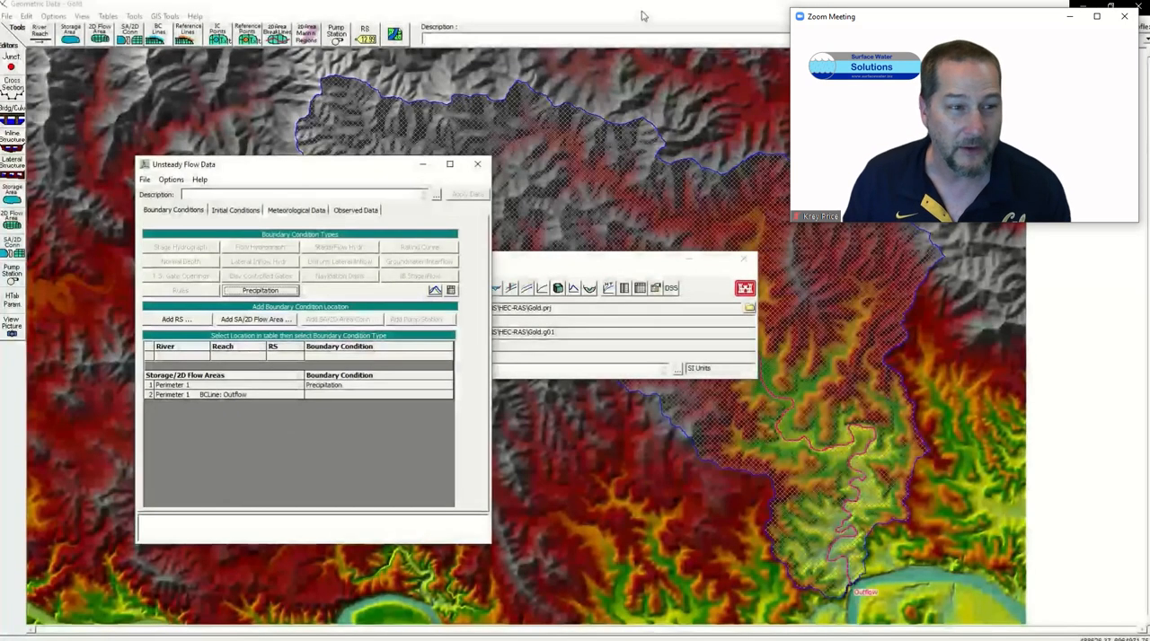
# Step: Measure a line along the channel at the basin outlet, cut its terrain profile and measure the bed slope between the low points
pyautogui.click(641, 10)
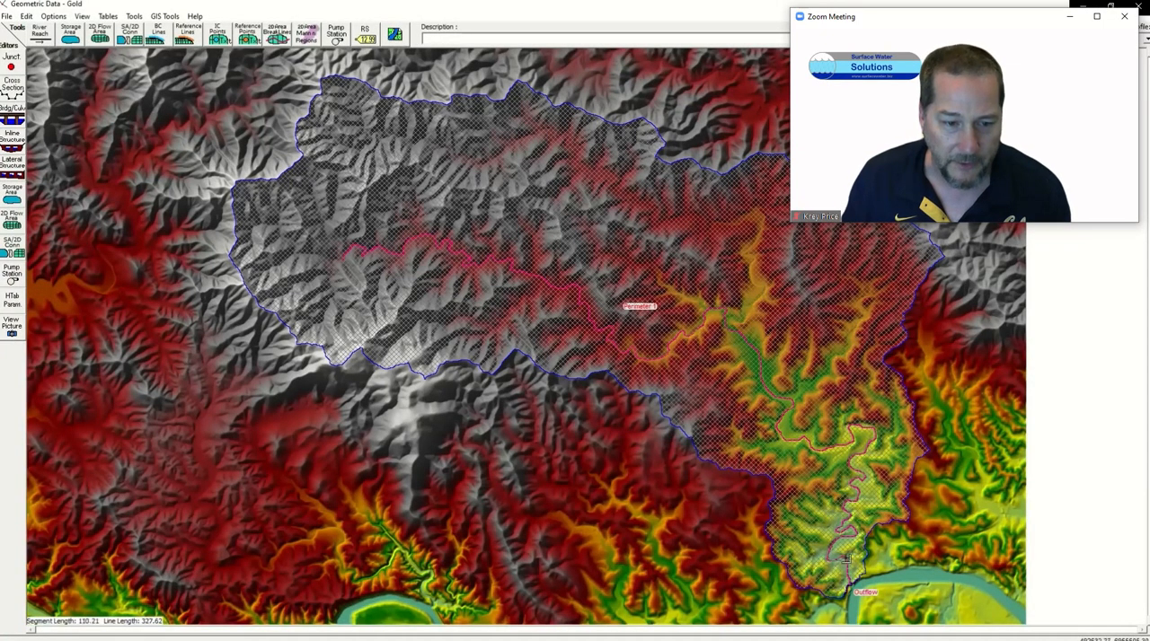
pyautogui.keyDown('ctrl'); pyautogui.click(851, 572); pyautogui.keyUp('ctrl')
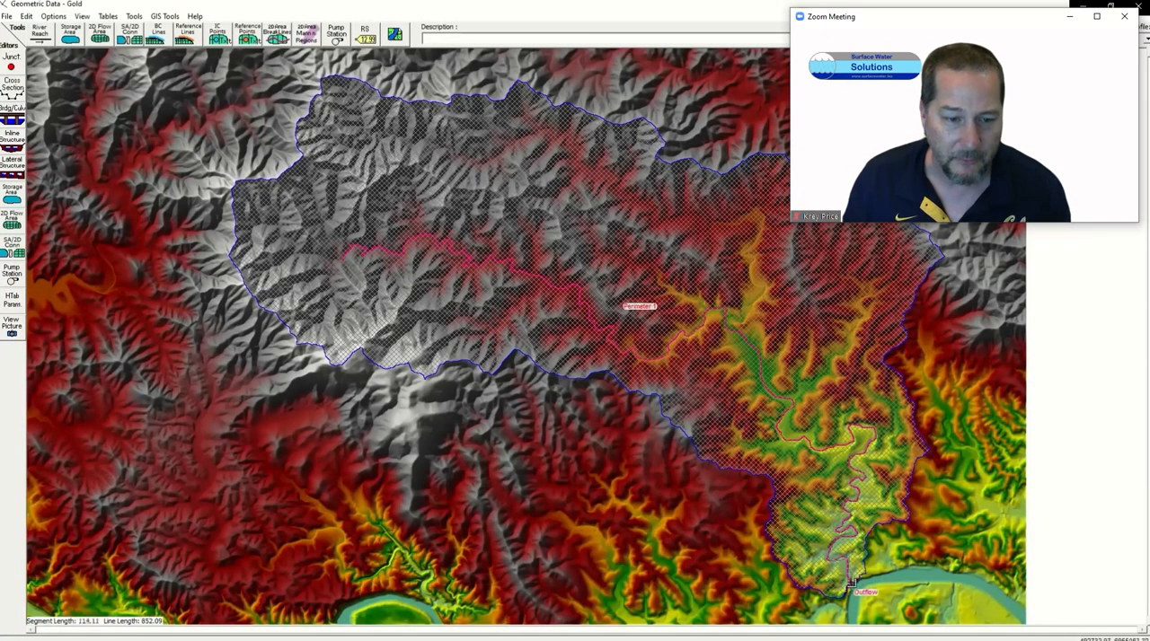
pyautogui.keyDown('ctrl'); pyautogui.click(856, 584); pyautogui.keyUp('ctrl')
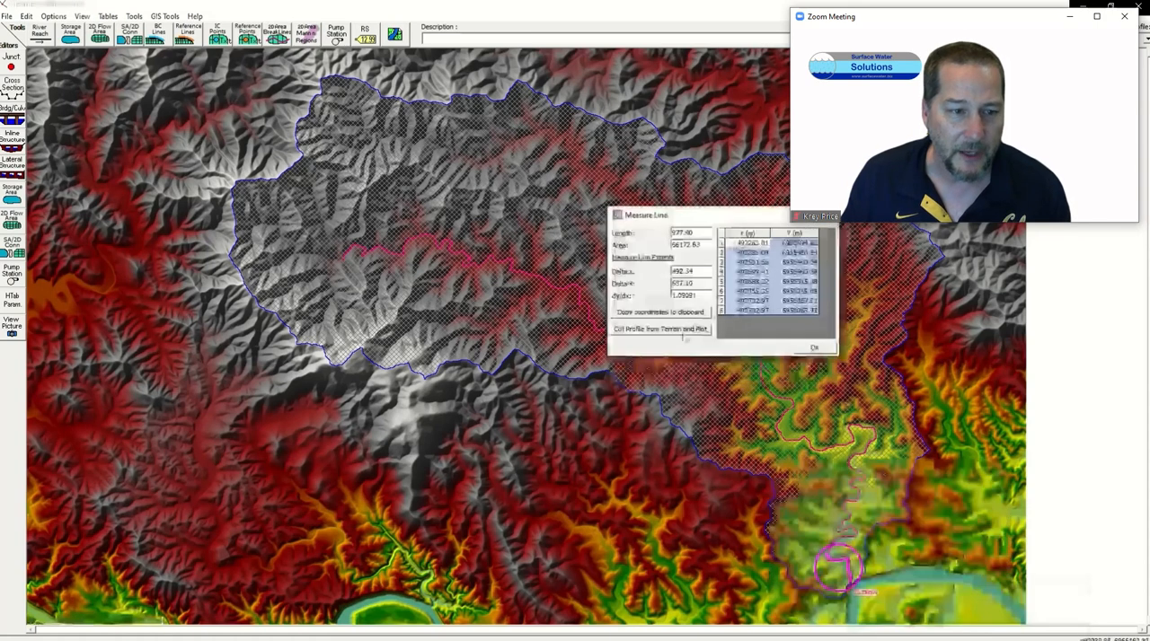
pyautogui.click(661, 330)
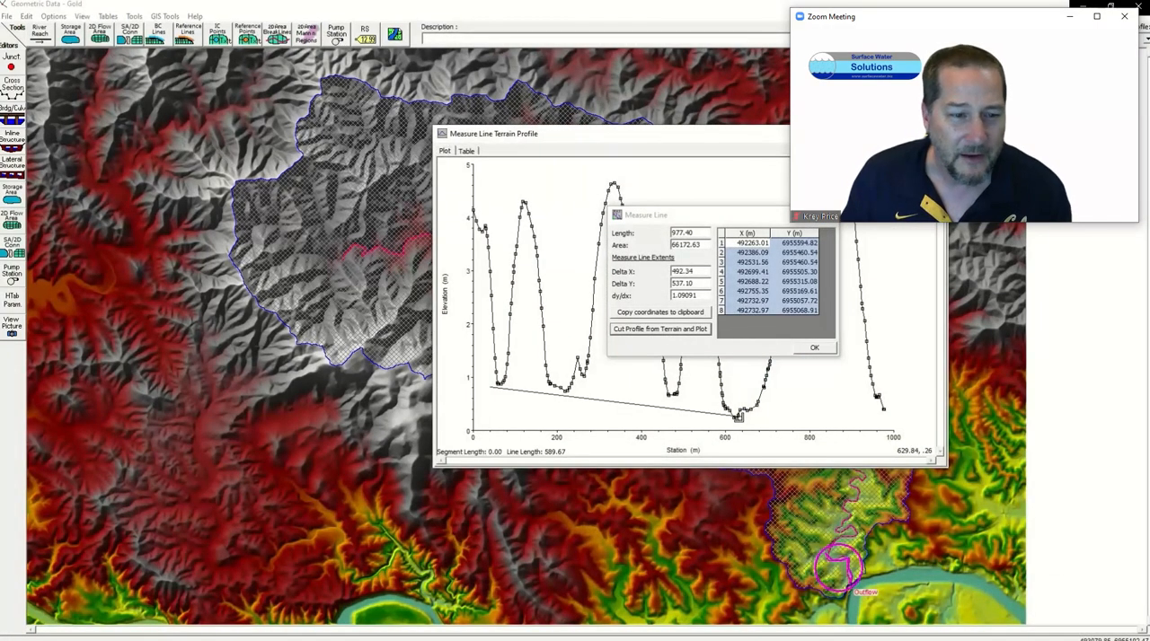
pyautogui.keyDown('ctrl'); pyautogui.click(738, 418); pyautogui.keyUp('ctrl')
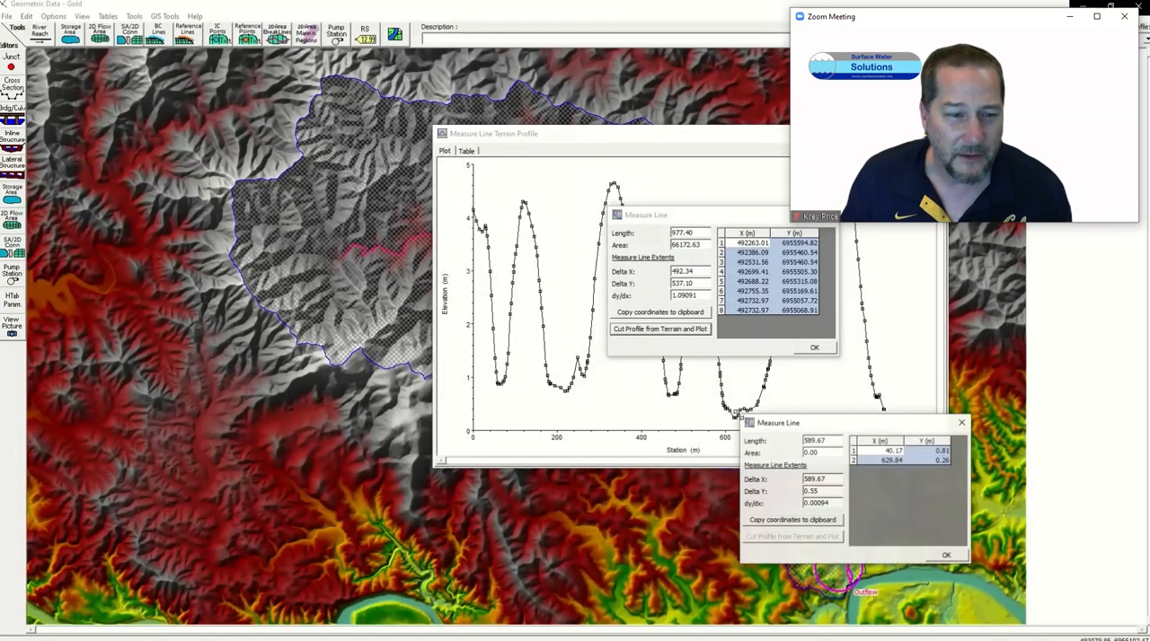
pyautogui.click(961, 424)
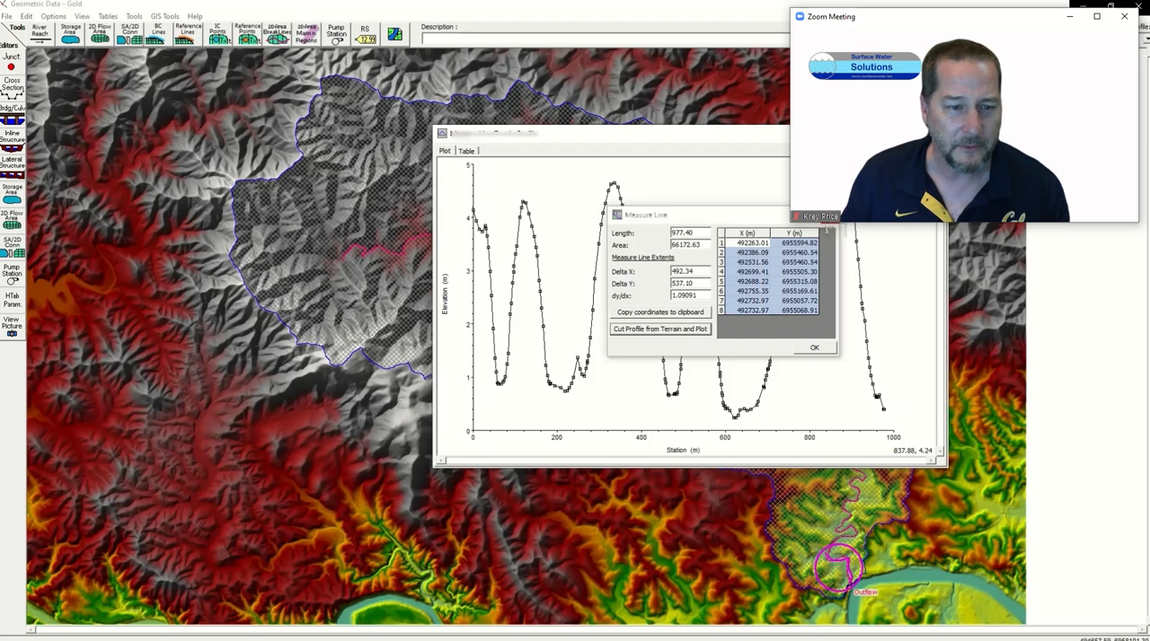
pyautogui.click(831, 217)
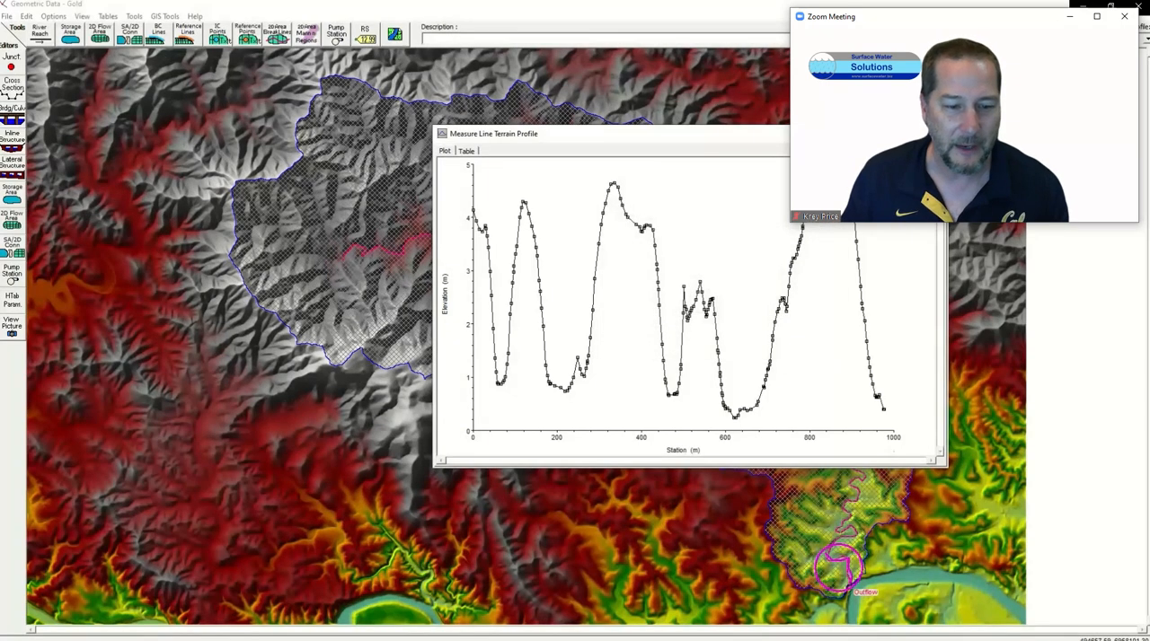
pyautogui.click(933, 134)
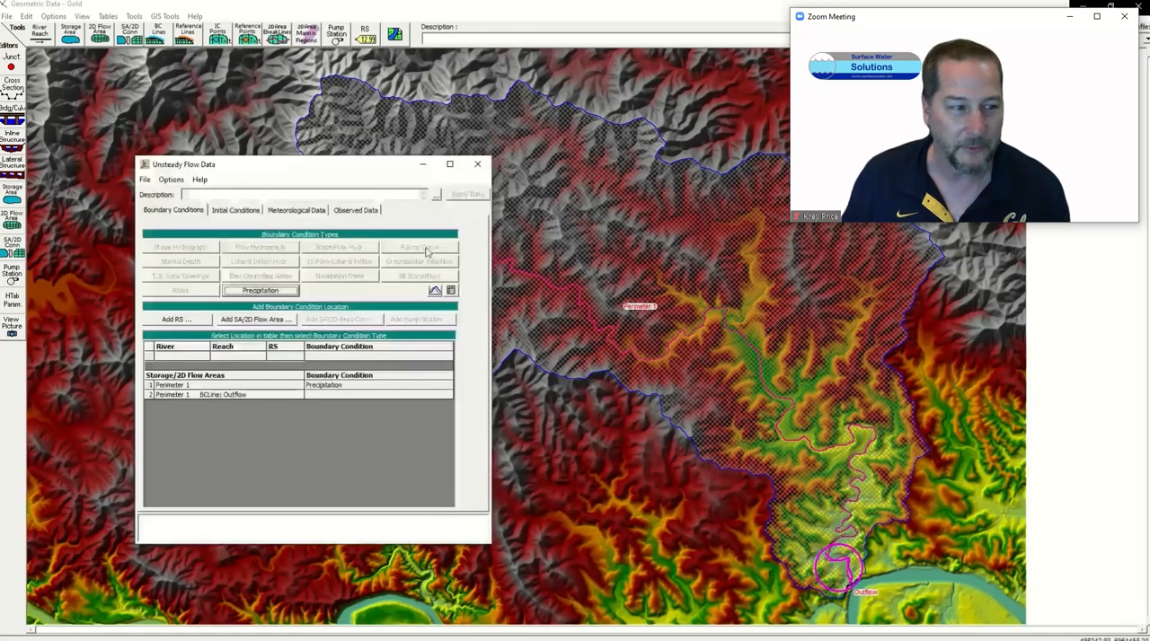
# Step: Assign a Normal Depth boundary condition to the Outflow line with a friction slope of 0.0001
pyautogui.click(318, 397)
pyautogui.click(179, 261)
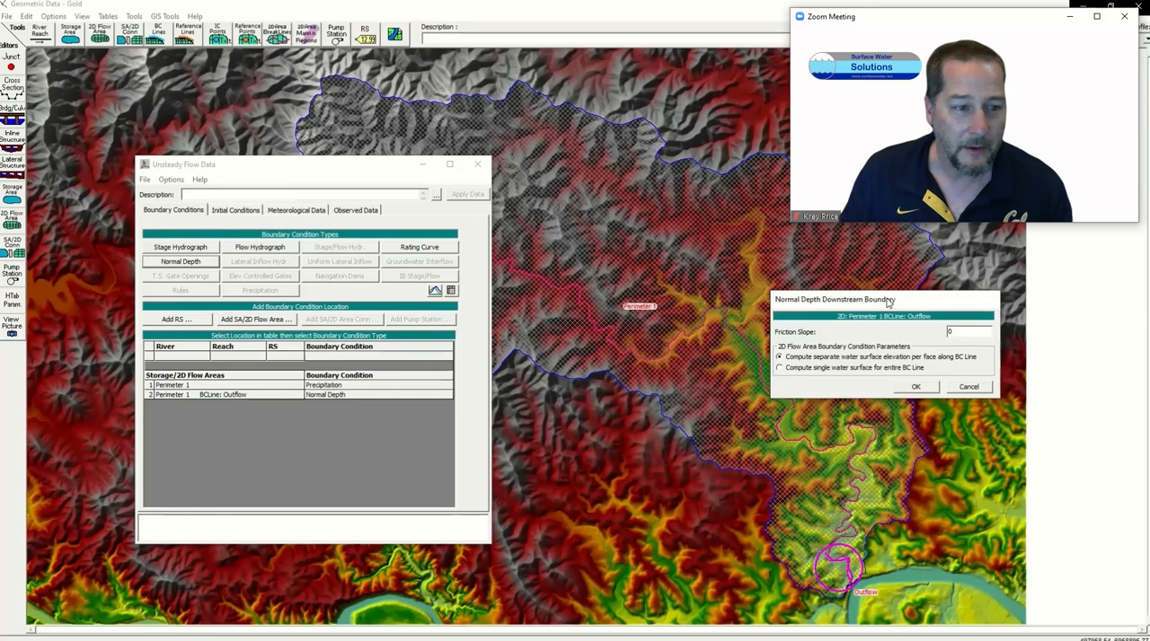
pyautogui.click(971, 324)
pyautogui.write('0.0001')
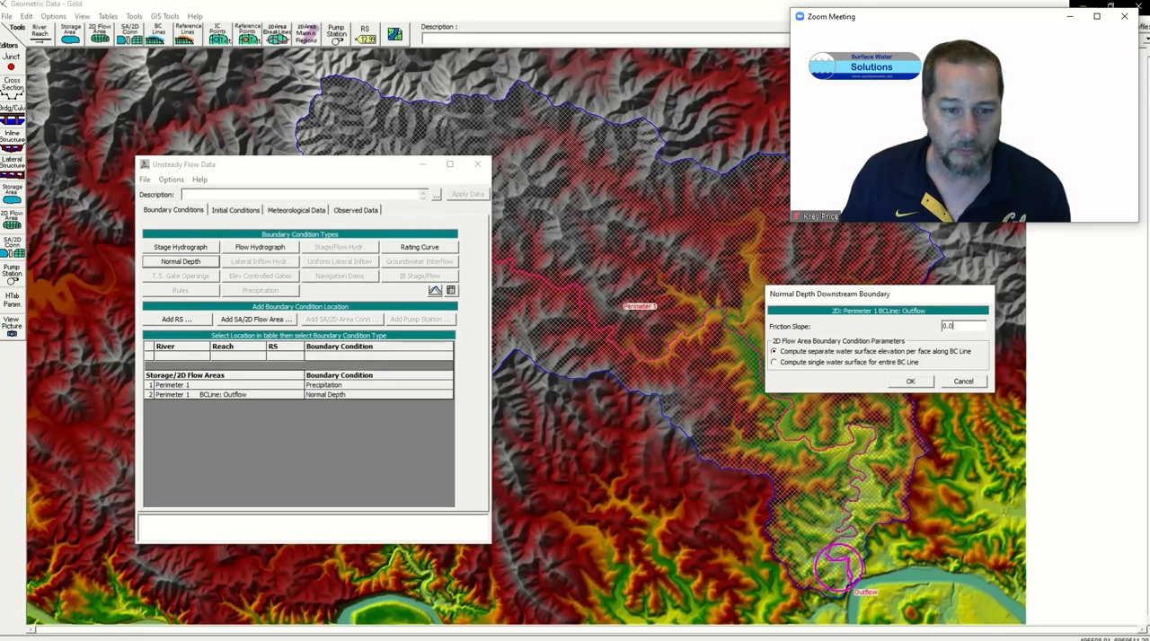
pyautogui.click(910, 382)
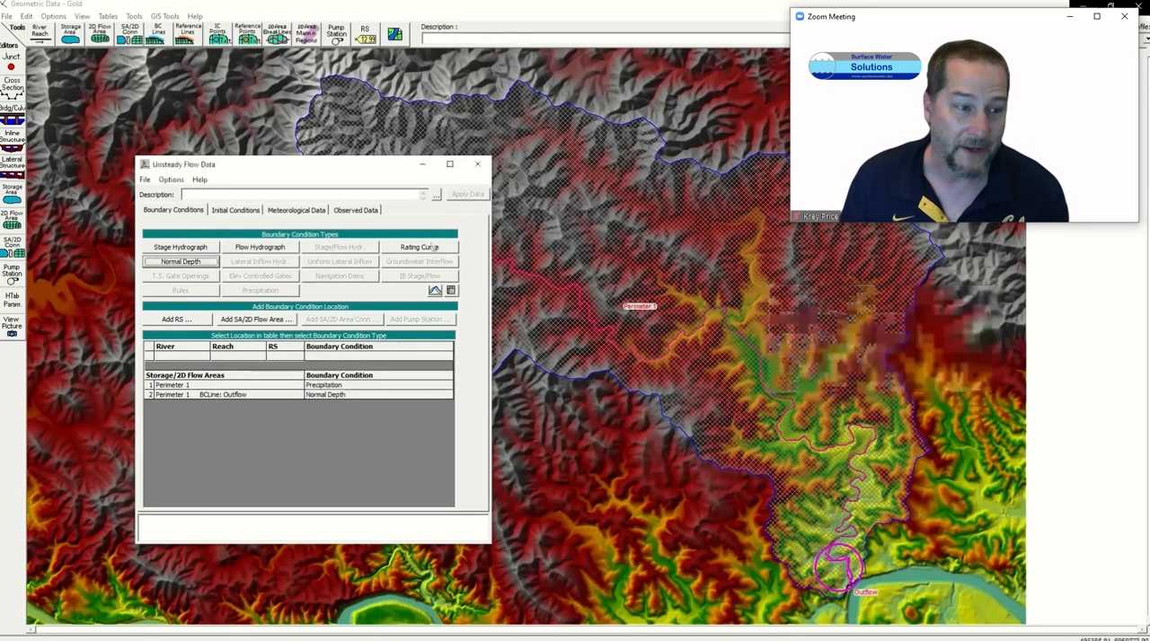
# Step: Save the unsteady flow data with the title Gold in the HEC-RAS project folder and close its editor
pyautogui.click(146, 181)
pyautogui.click(163, 221)
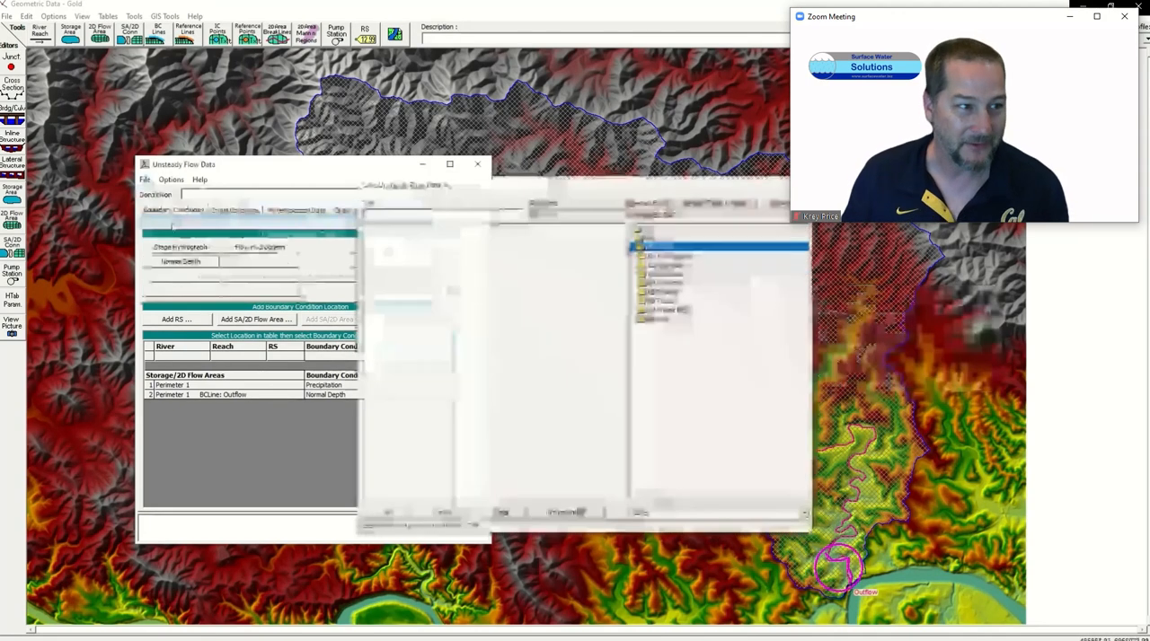
pyautogui.write('Gold')
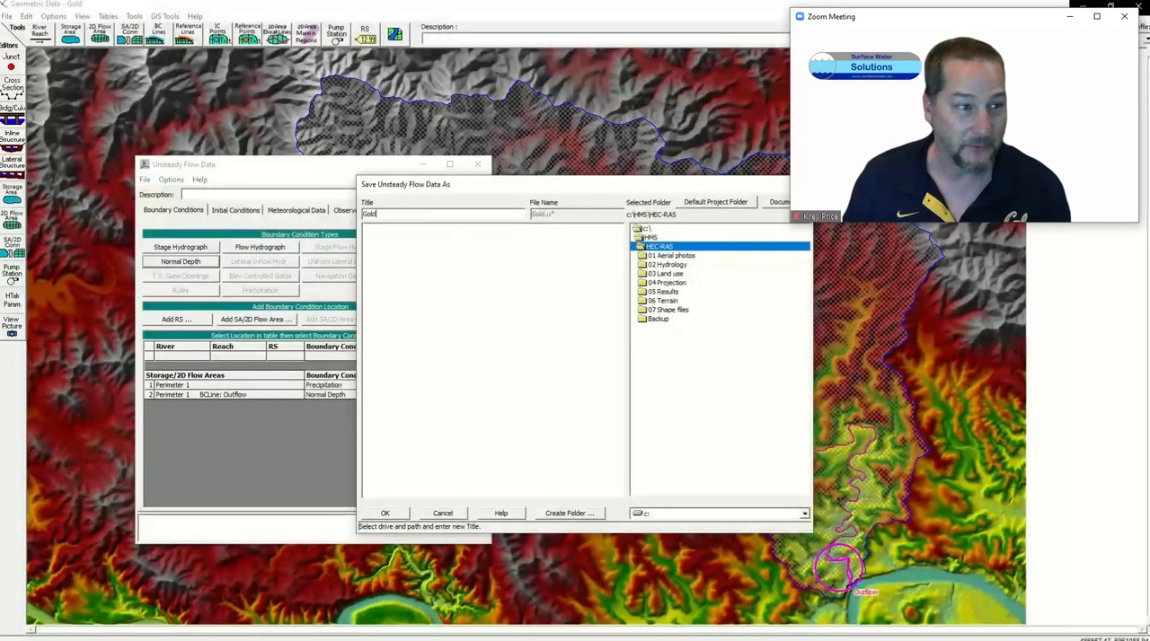
pyautogui.press('Return')
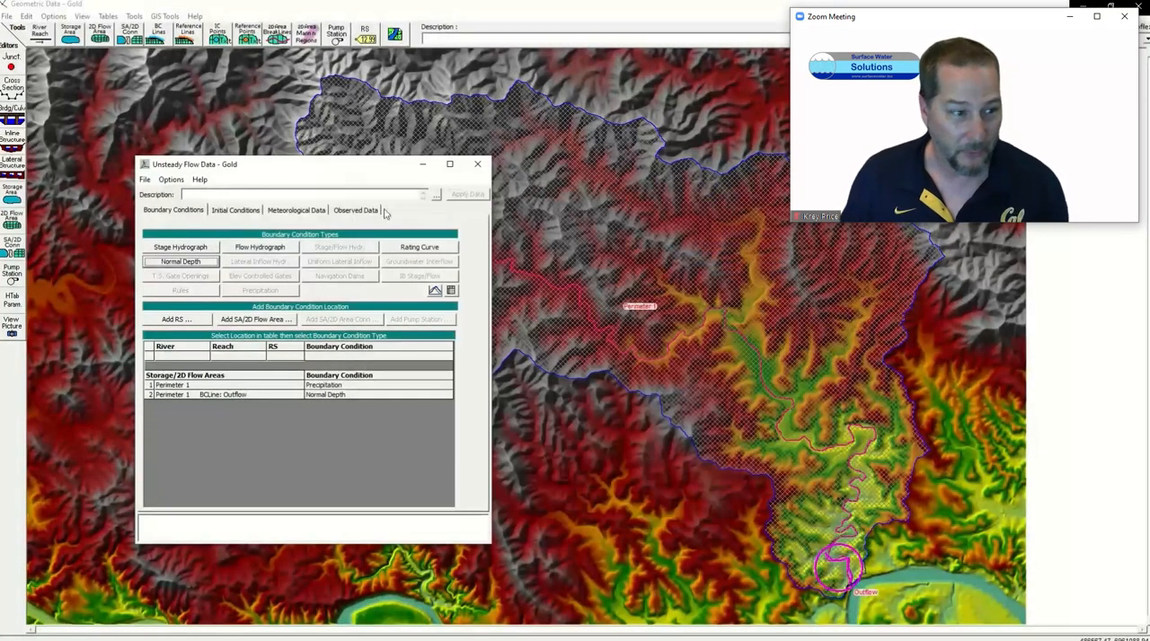
pyautogui.click(144, 180)
pyautogui.click(162, 219)
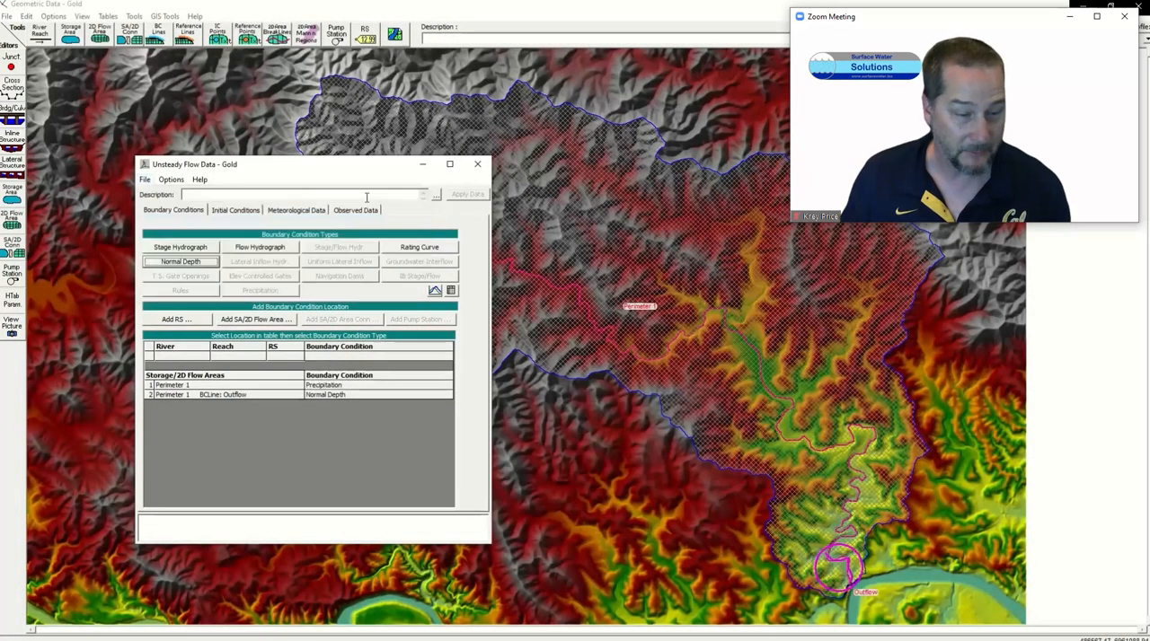
pyautogui.click(477, 165)
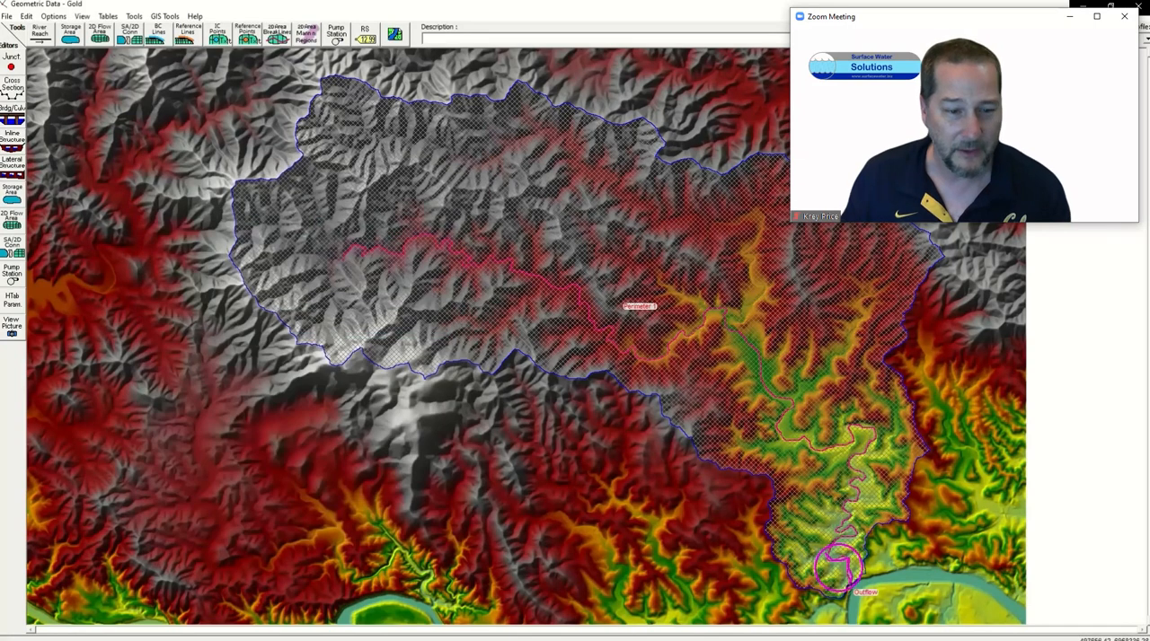
# Step: Save a new unsteady flow plan titled Gold in the HEC-RAS project folder, with the short ID Gold
pyautogui.hotkey('alt', 'Tab')
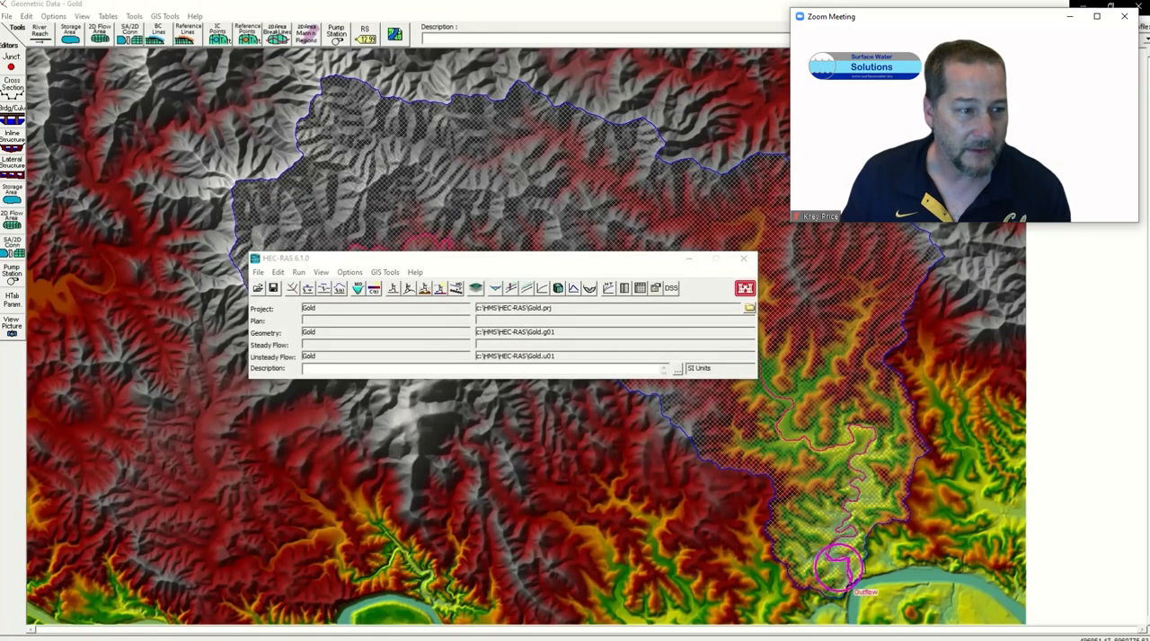
pyautogui.moveTo(862, 234); pyautogui.dragTo(749, 189)
pyautogui.click(566, 199)
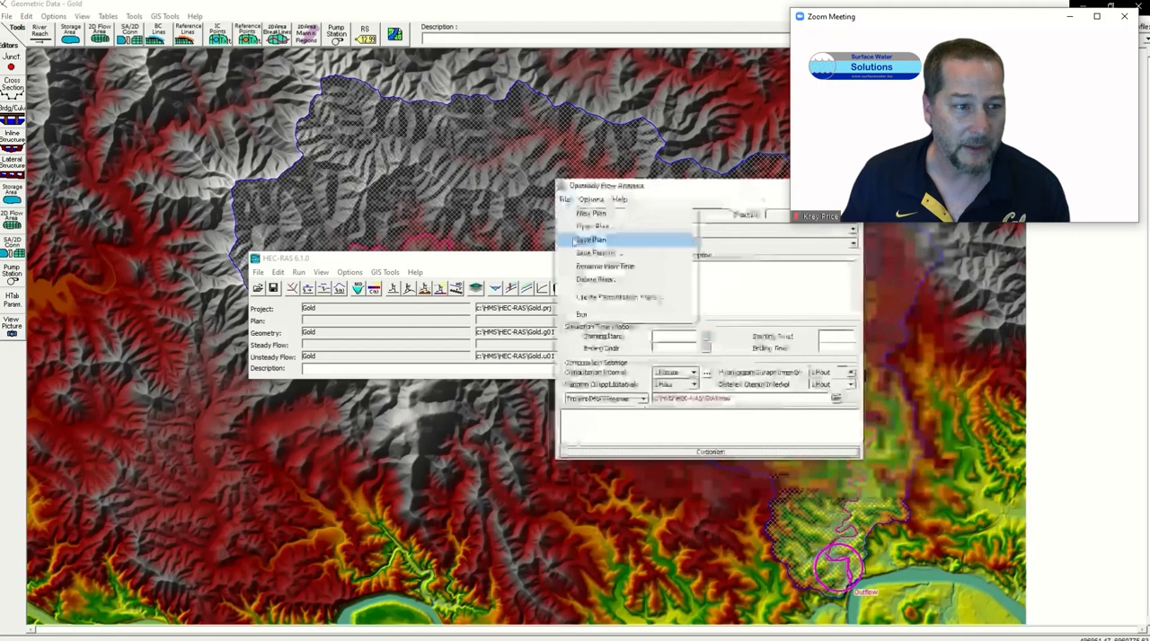
pyautogui.click(575, 239)
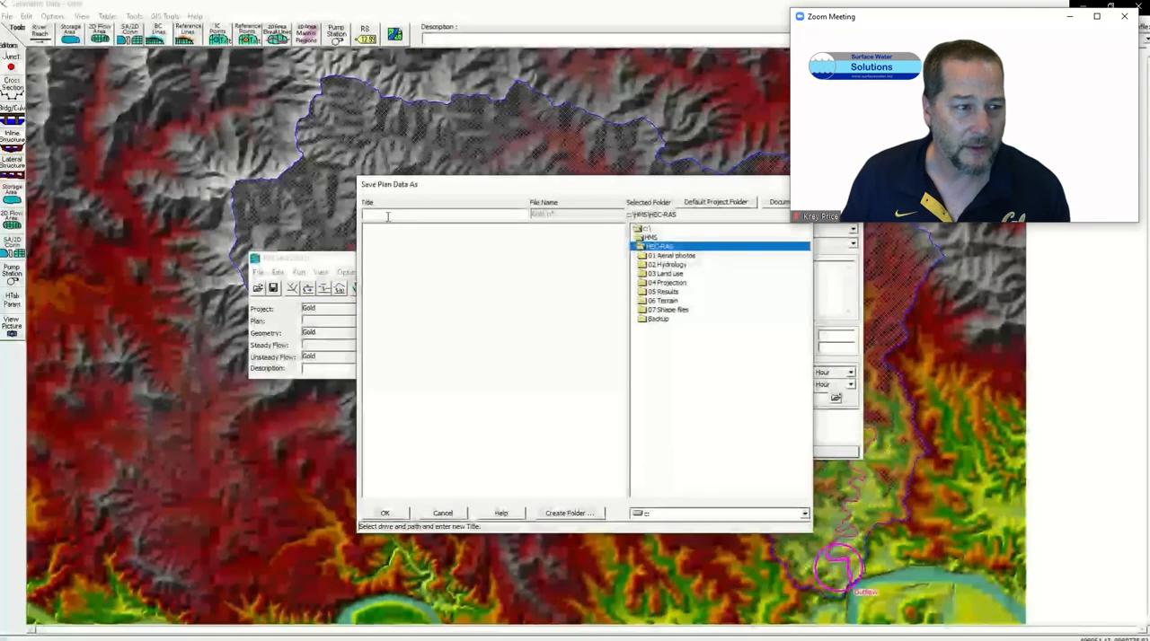
pyautogui.write('Gold')
pyautogui.press('Return')
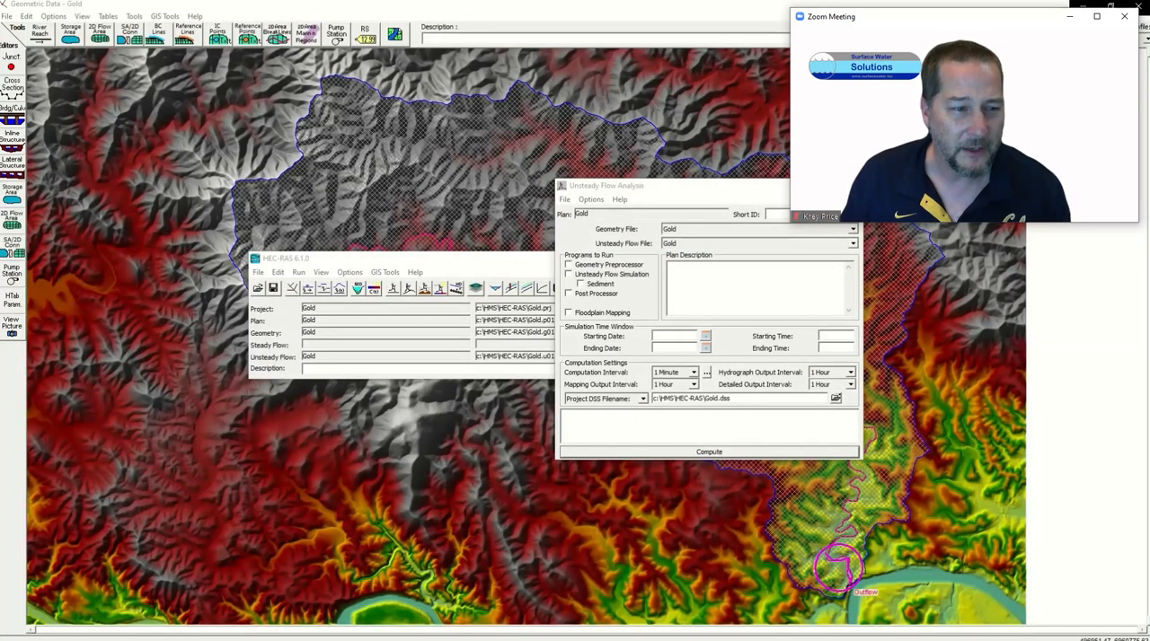
pyautogui.click(884, 439)
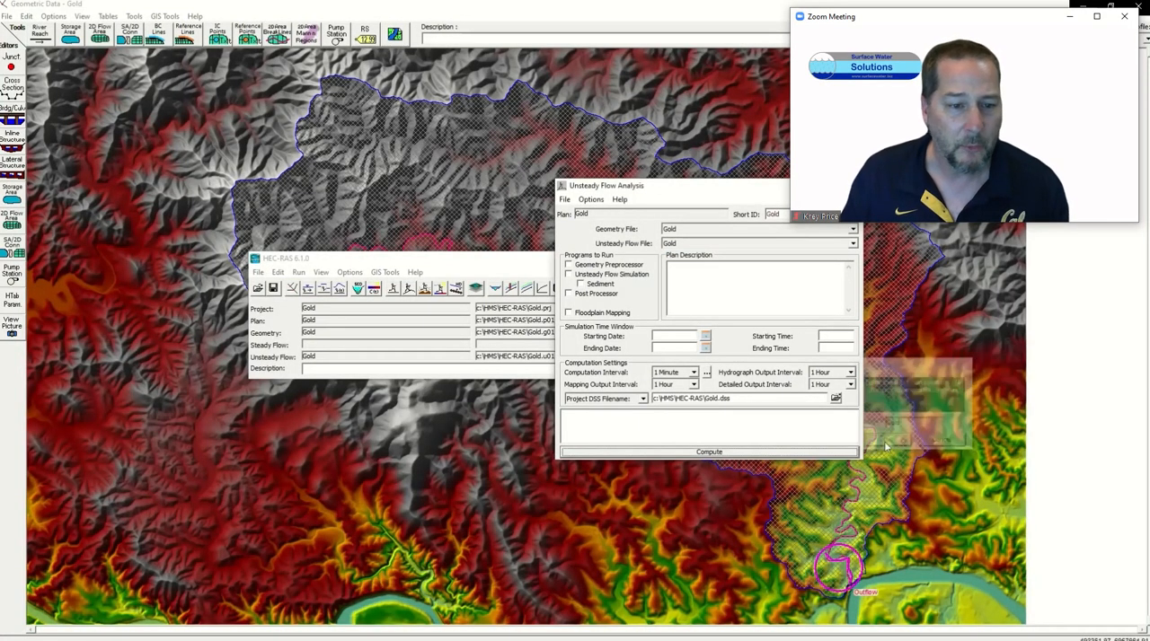
# Step: Enable the Geometry Preprocessor, Unsteady Flow Simulation and Post Processor for the plan run
pyautogui.click(568, 264)
pyautogui.click(567, 274)
pyautogui.click(568, 293)
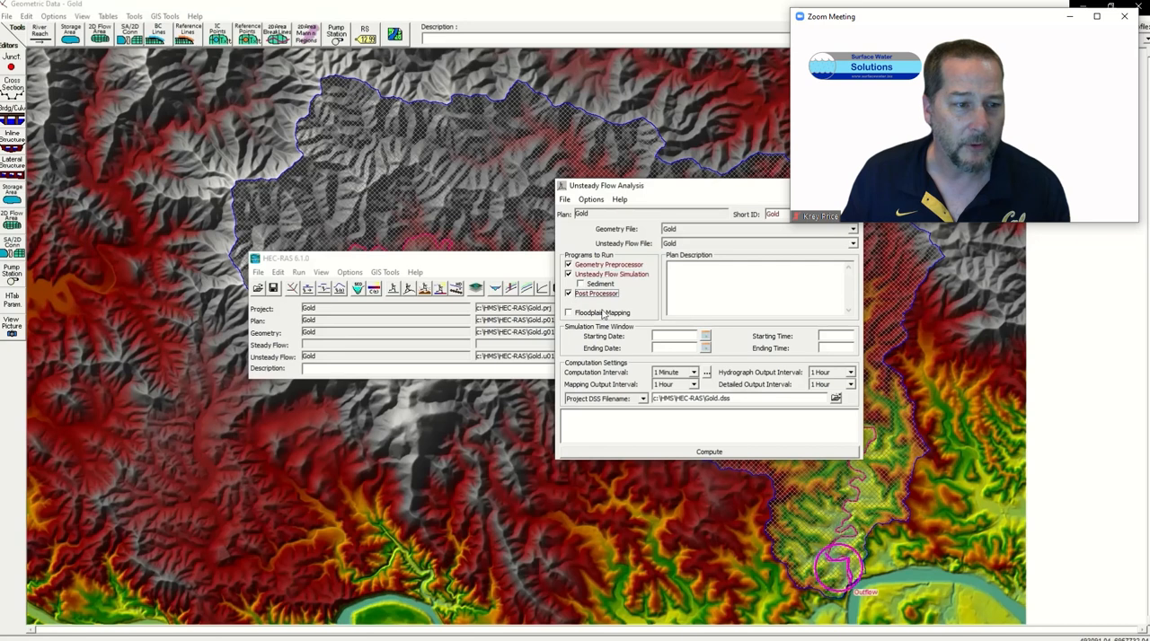
# Step: Set the simulation time window from 01JAN2050 12:00 to 02JAN2050 12:00
pyautogui.click(660, 335)
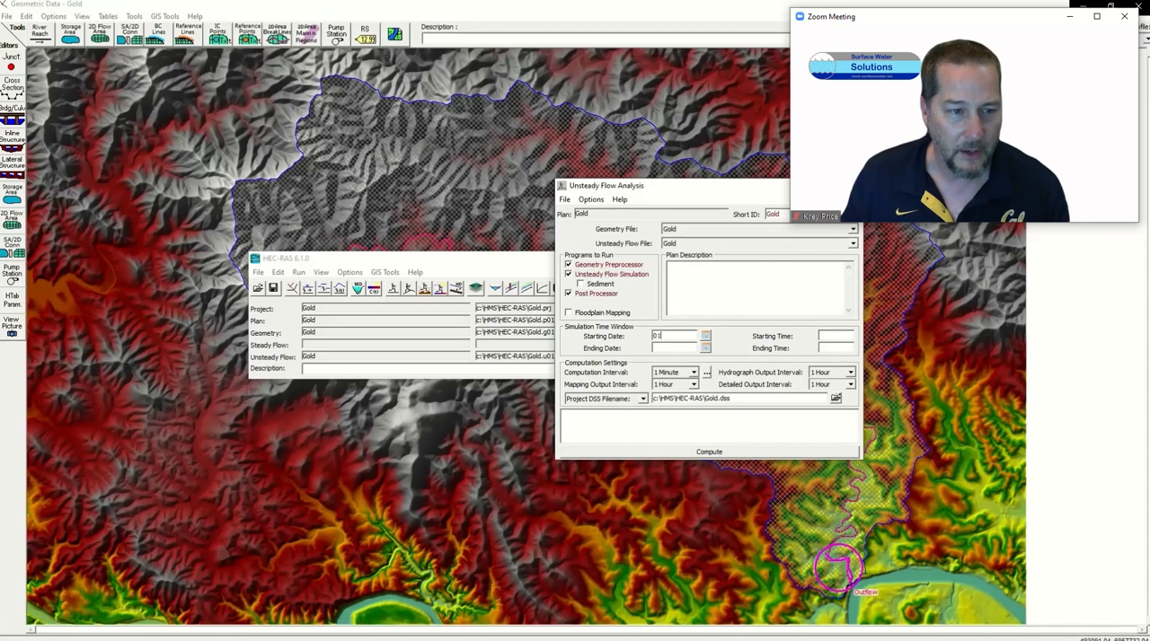
pyautogui.write('01JAN2050')
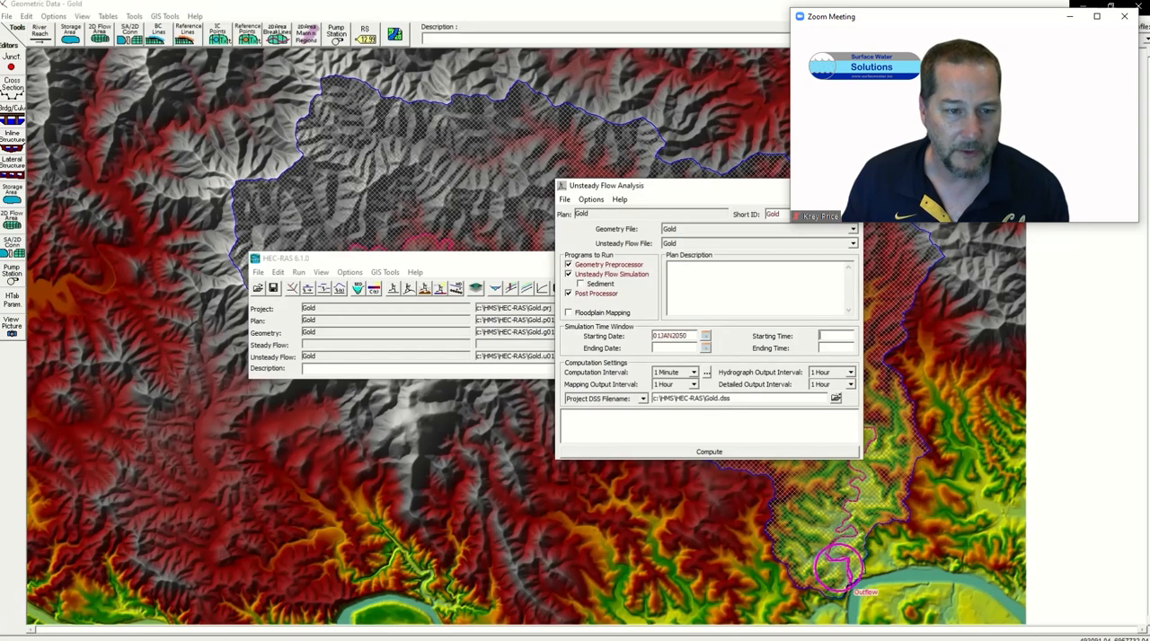
pyautogui.write('12:00')
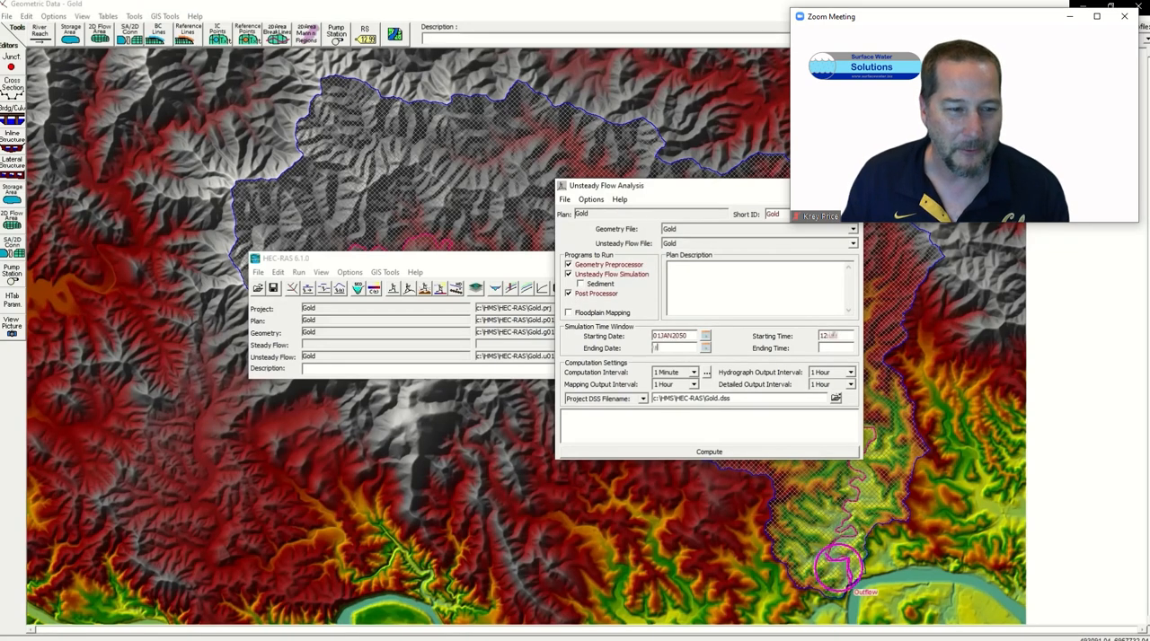
pyautogui.write('01JAN')
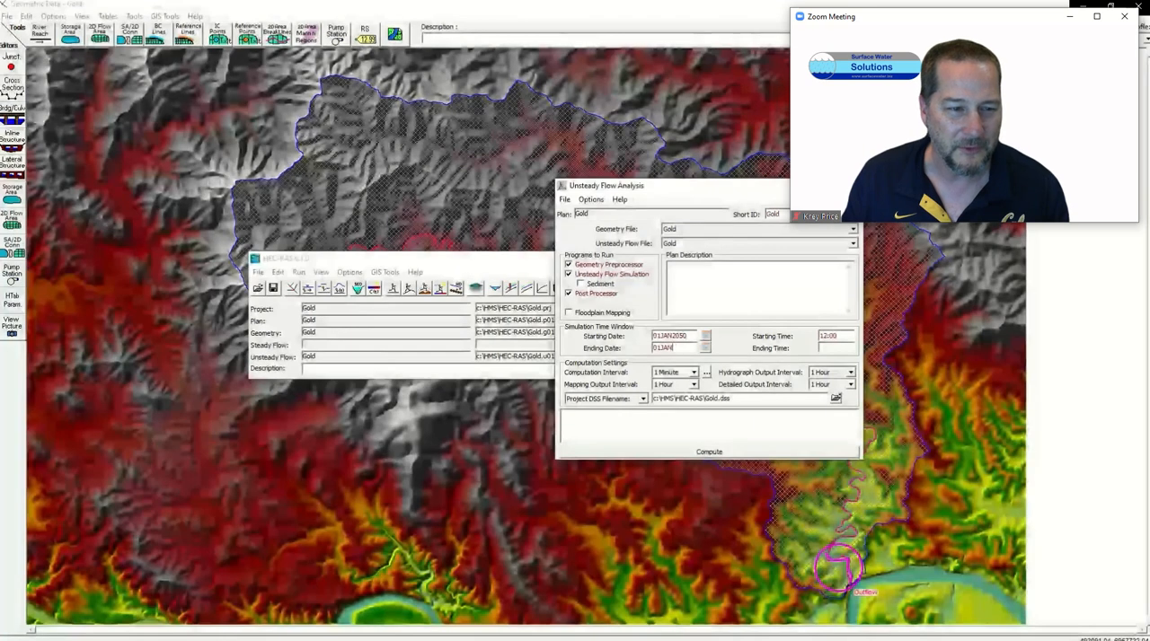
pyautogui.press('BackSpace')
pyautogui.press('BackSpace')
pyautogui.press('BackSpace')
pyautogui.press('BackSpace')
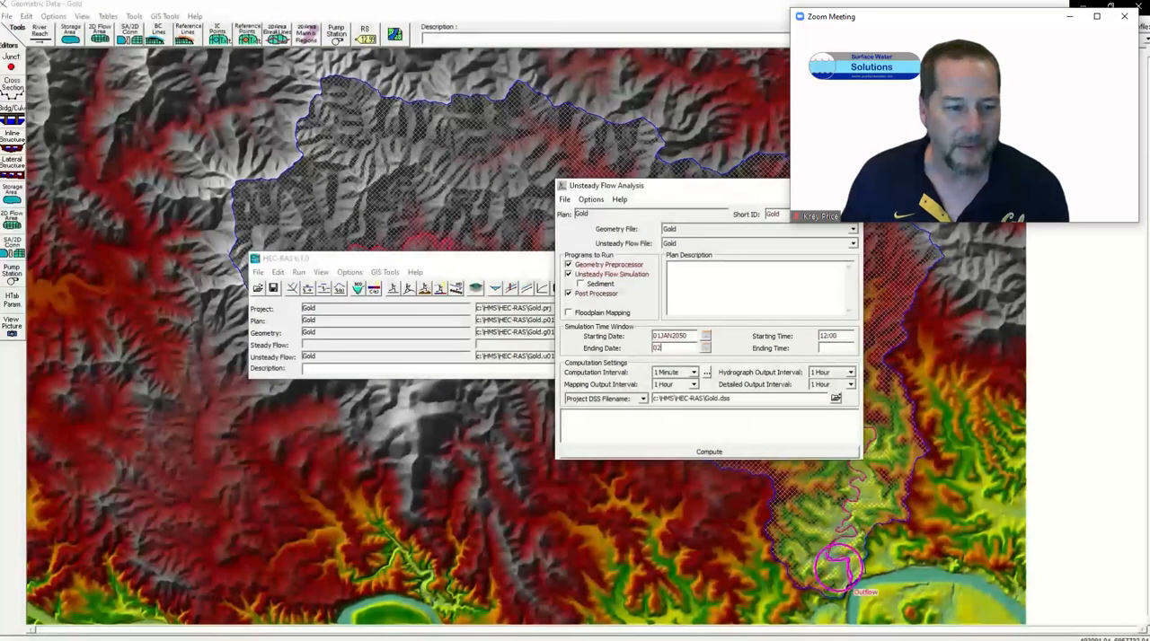
pyautogui.write('2JAN0')
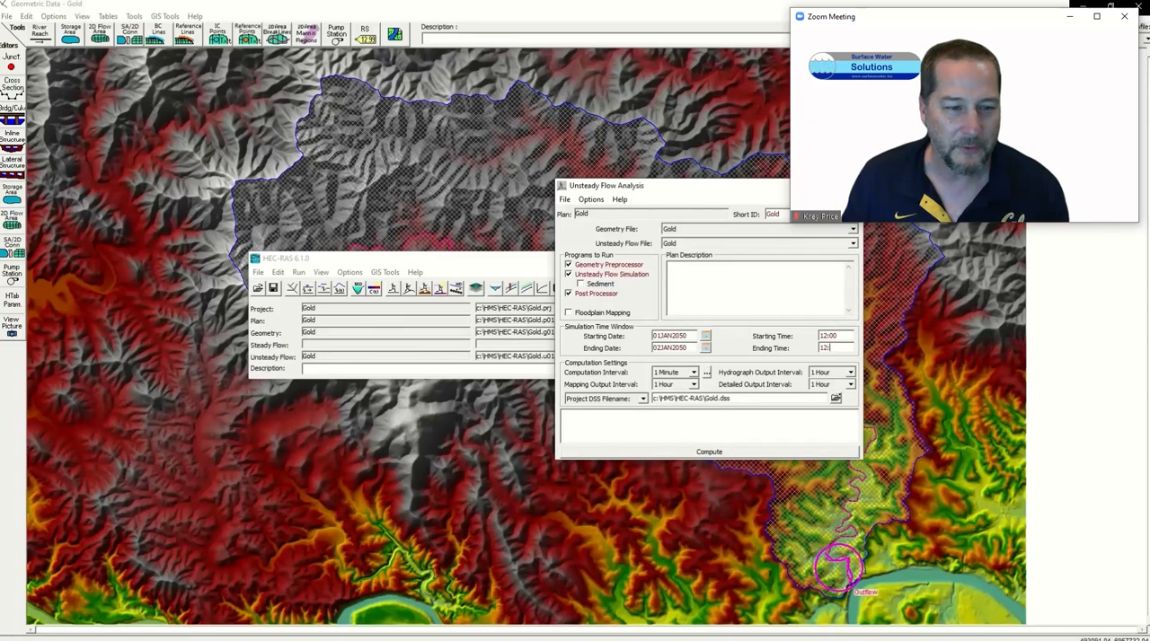
# Step: Set the computation interval to 10 seconds and the mapping, hydrograph and detailed output intervals to 5 minutes
pyautogui.click(694, 373)
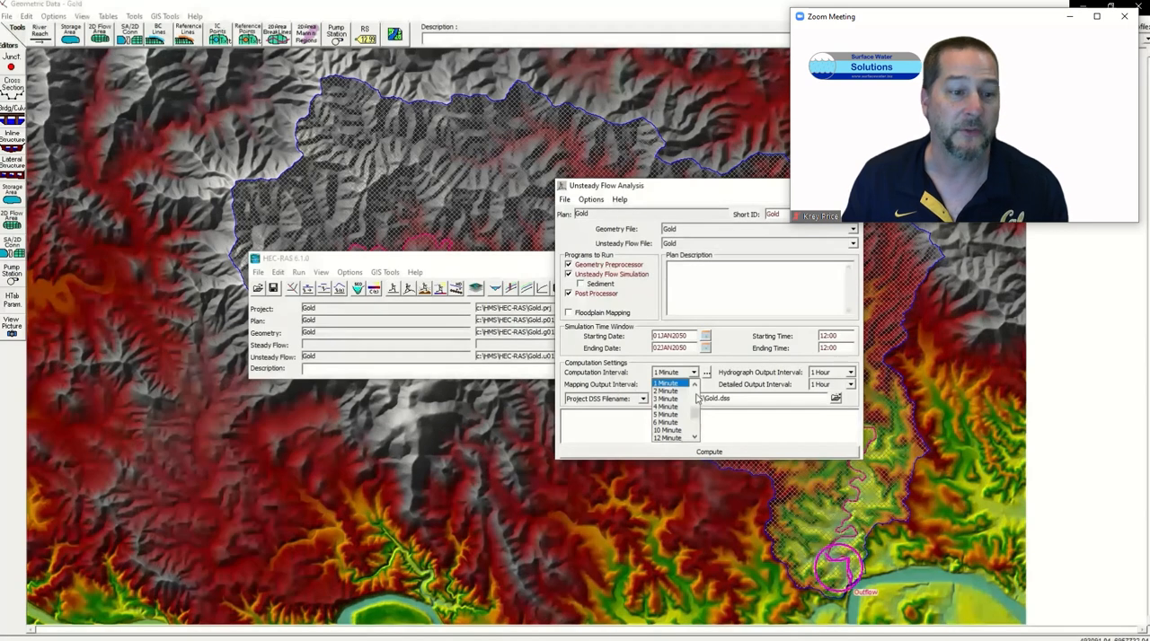
pyautogui.scroll(3, 697, 398)
pyautogui.click(668, 396)
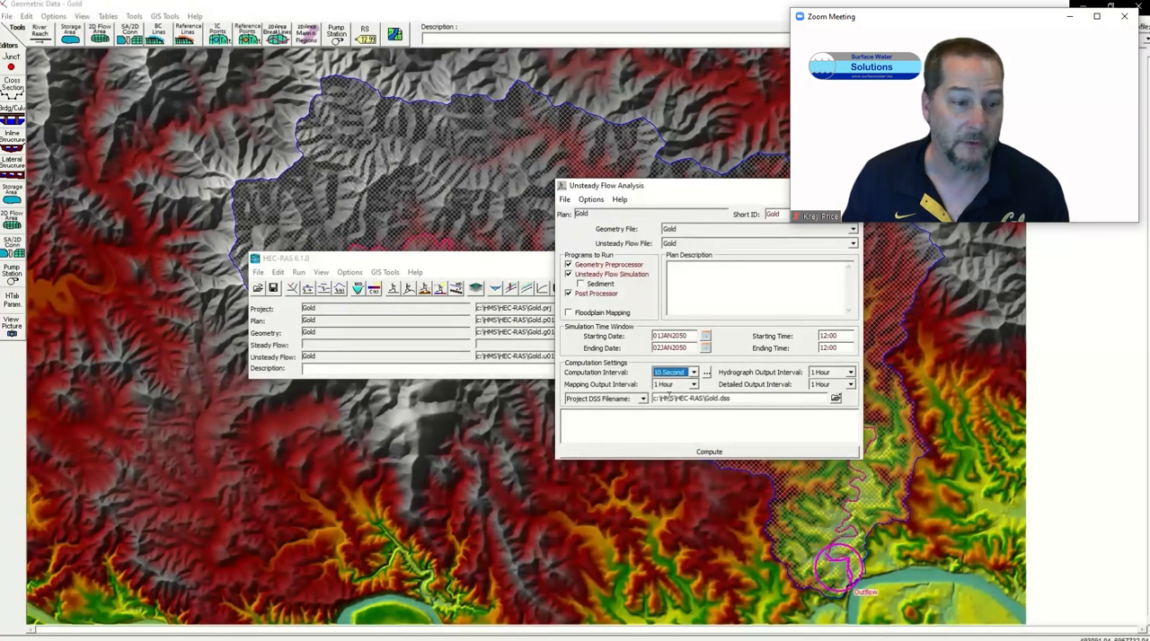
pyautogui.click(693, 384)
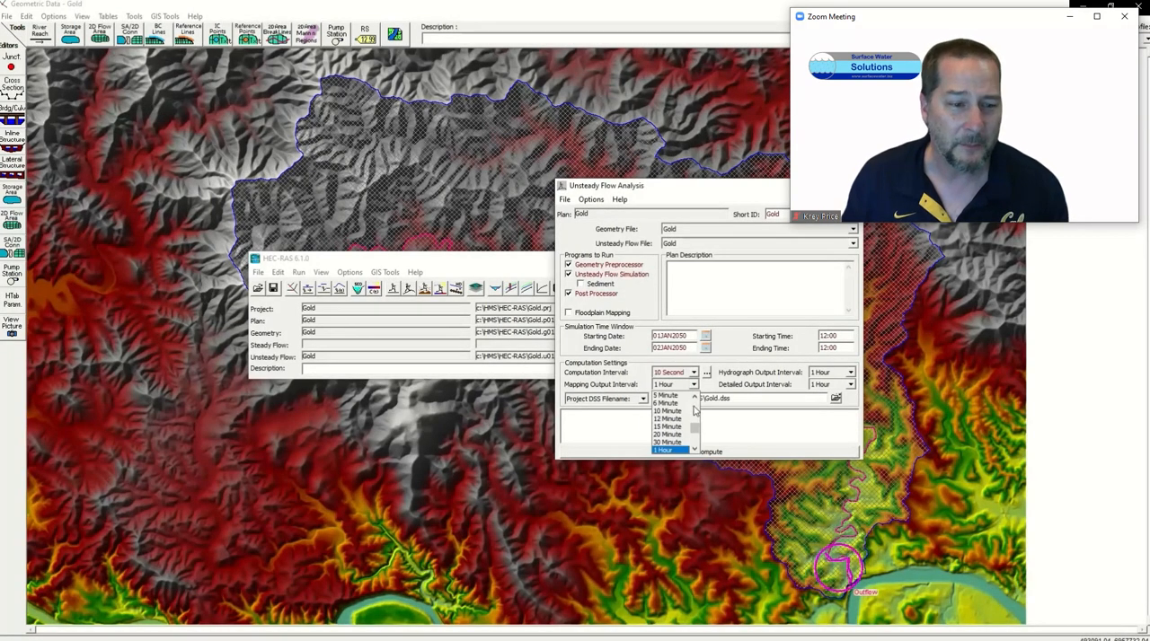
pyautogui.click(668, 396)
pyautogui.click(850, 384)
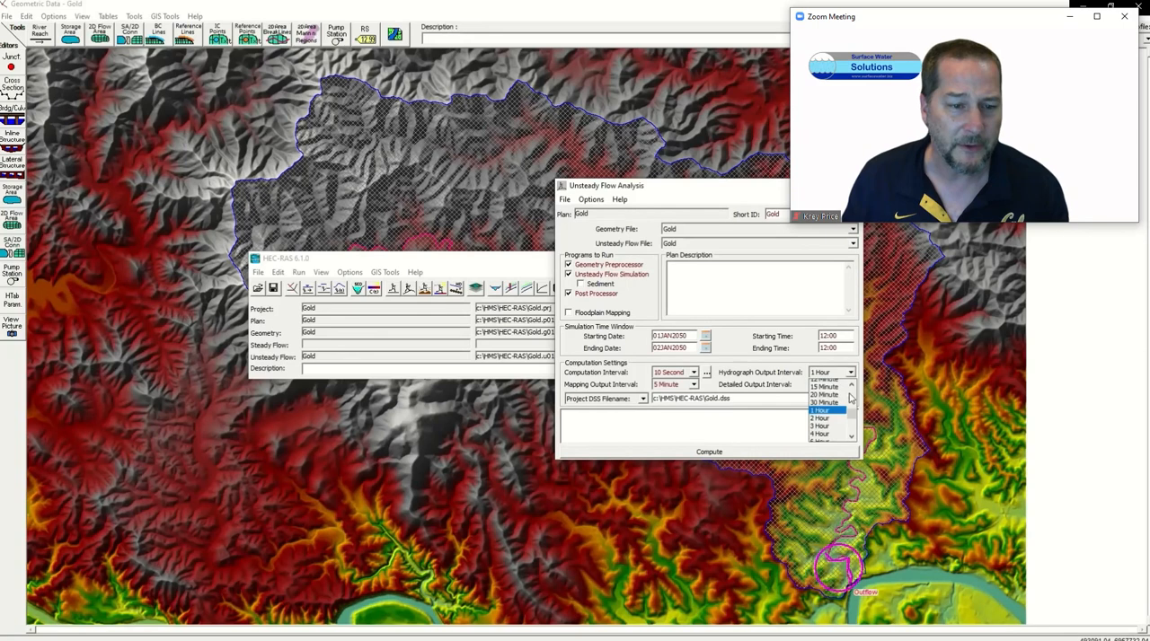
pyautogui.click(825, 383)
pyautogui.click(849, 384)
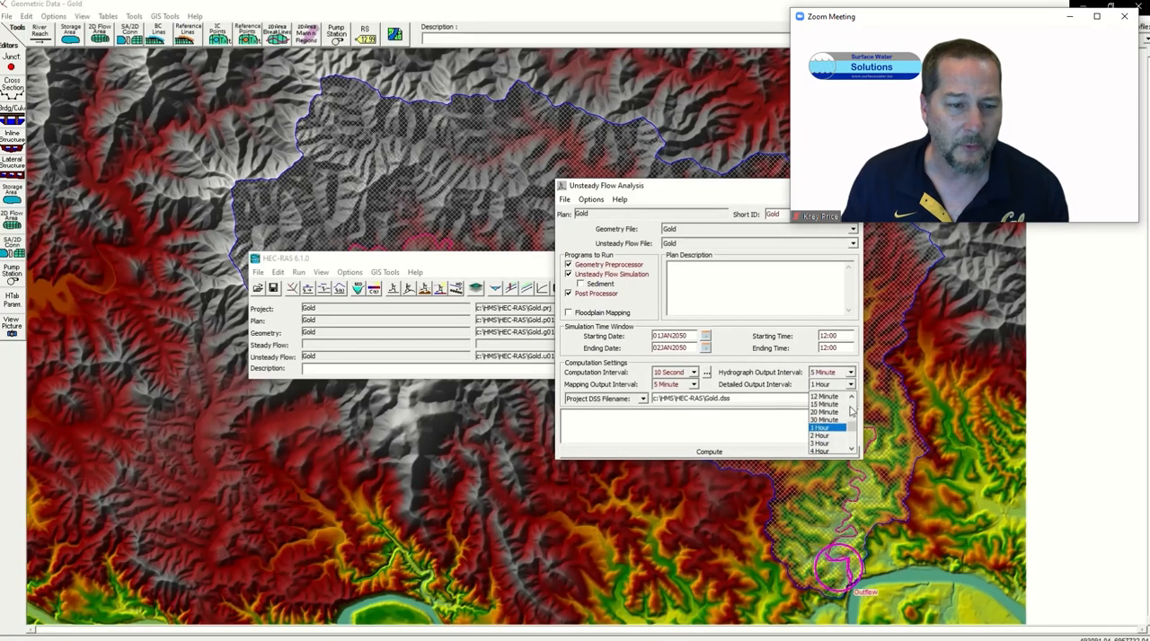
pyautogui.click(825, 395)
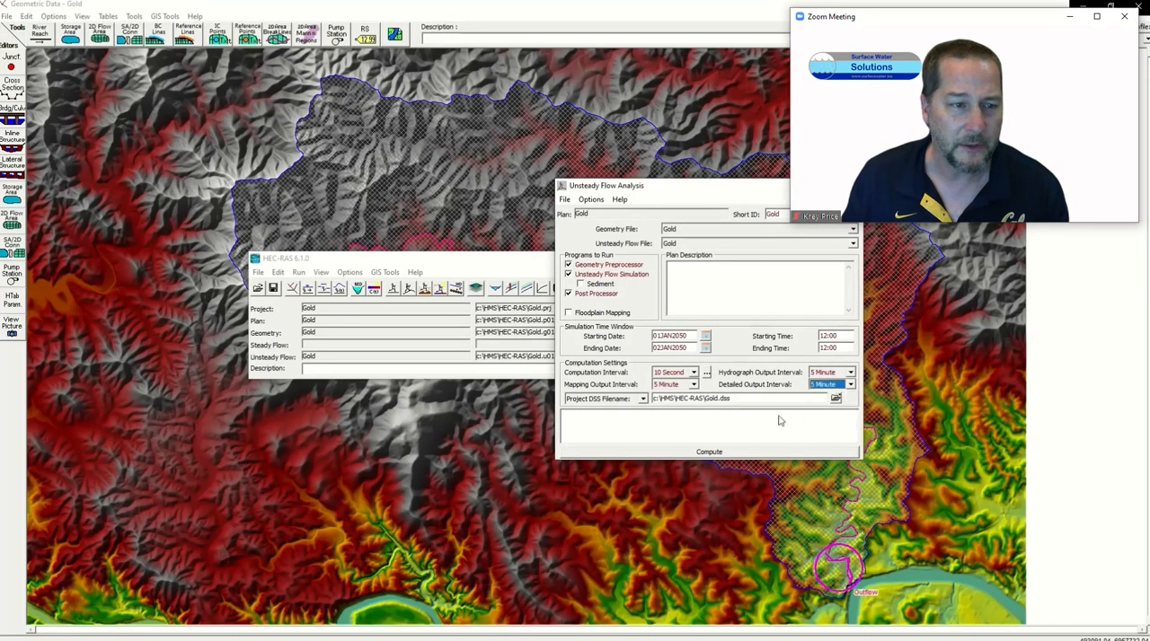
# Step: Set the 2D equation set for the Perimeter 1 flow area to SWE-ELM (original/faster) in the computation options and tolerances
pyautogui.click(590, 200)
pyautogui.click(617, 359)
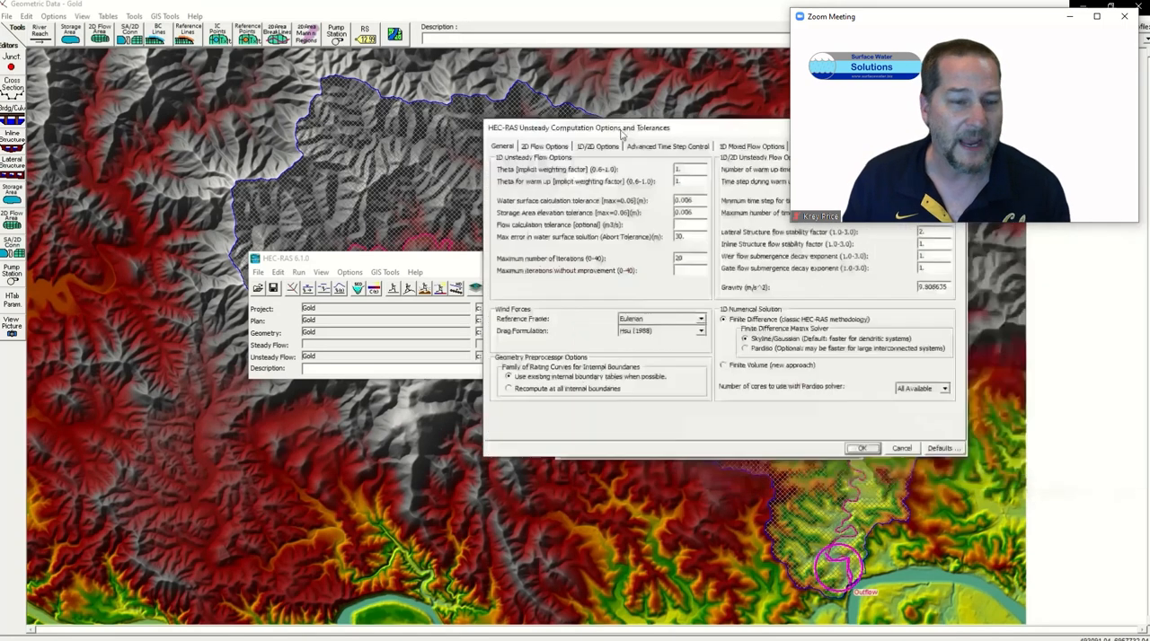
pyautogui.click(575, 150)
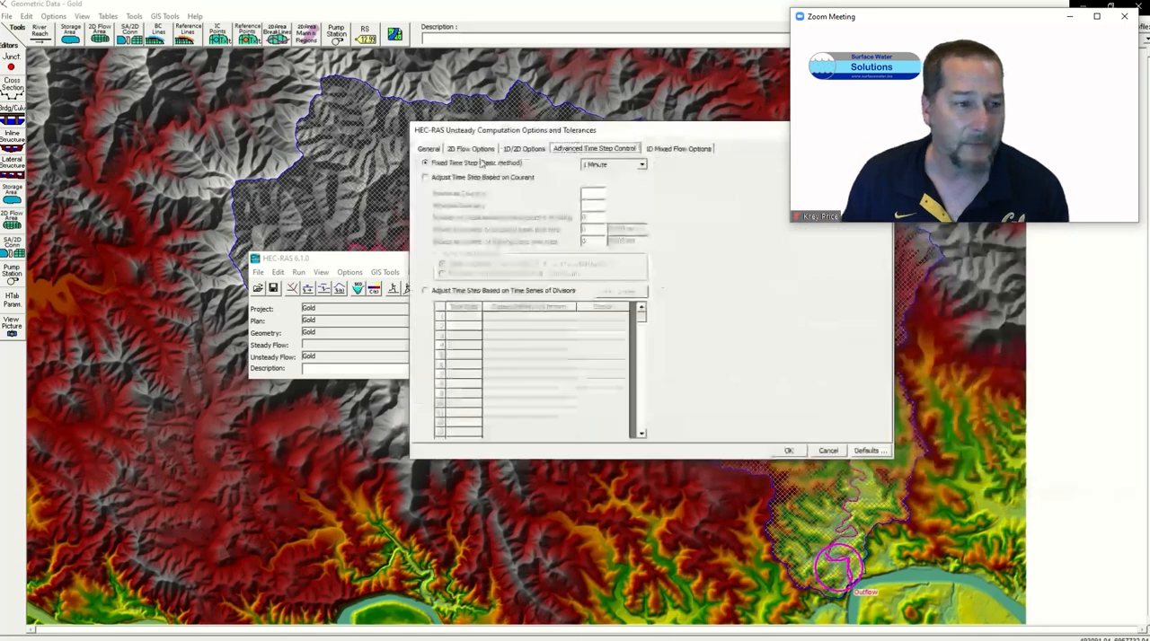
pyautogui.click(483, 149)
pyautogui.click(809, 251)
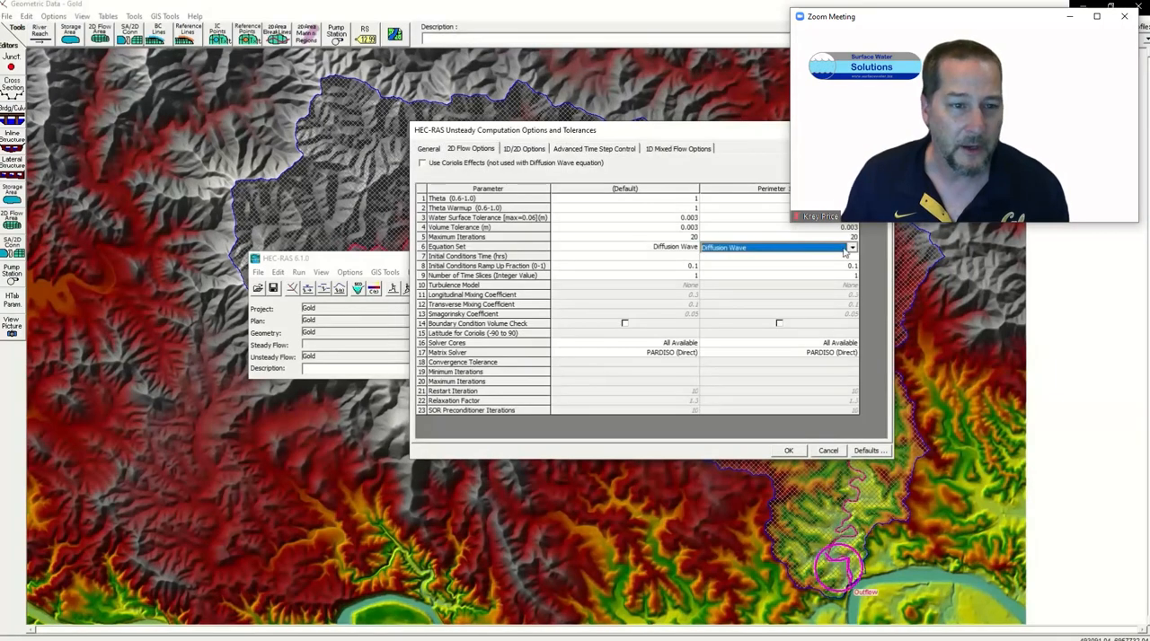
pyautogui.click(808, 251)
pyautogui.click(805, 265)
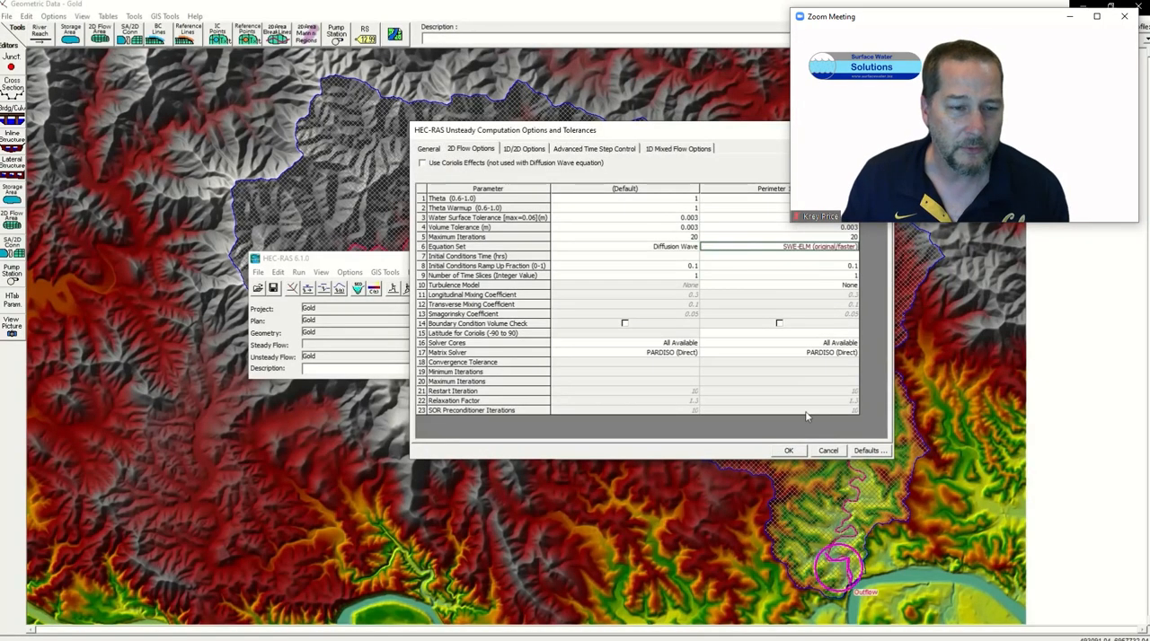
pyautogui.click(788, 451)
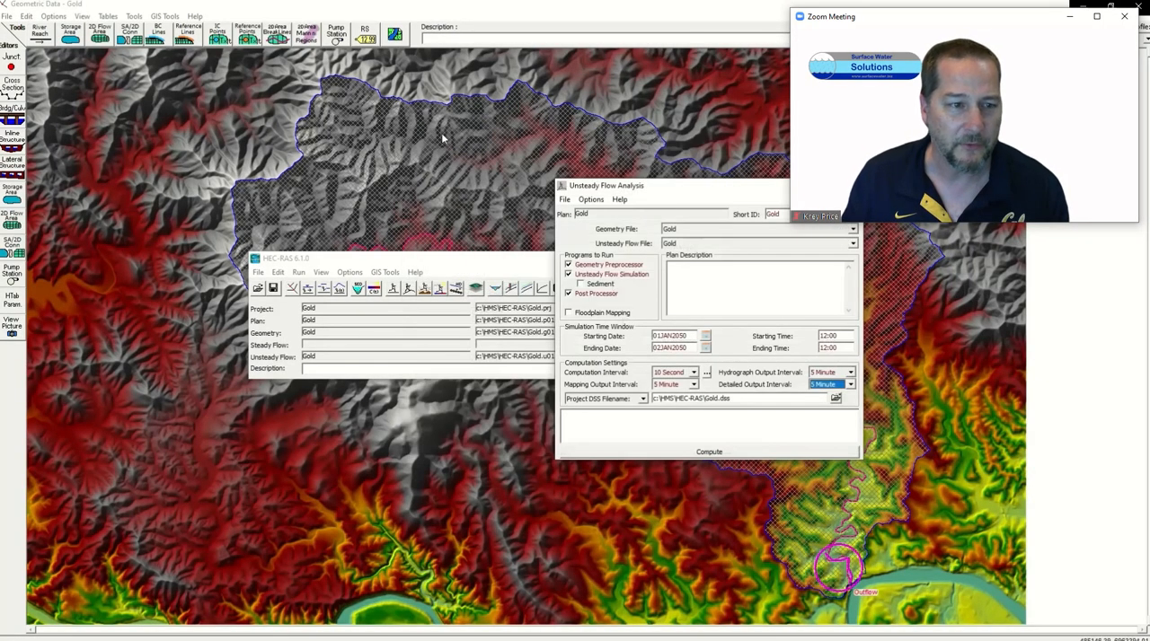
# Step: Save the Gold plan, then compute the unsteady flow simulation and close the computation window when the run ends
pyautogui.click(564, 199)
pyautogui.click(616, 239)
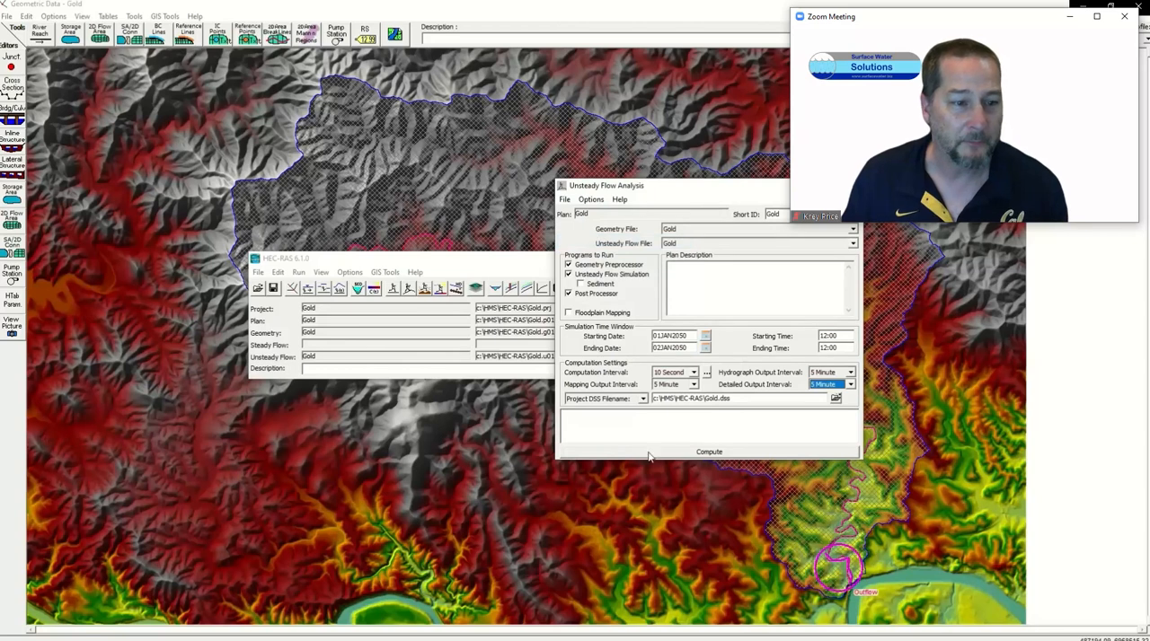
pyautogui.click(676, 454)
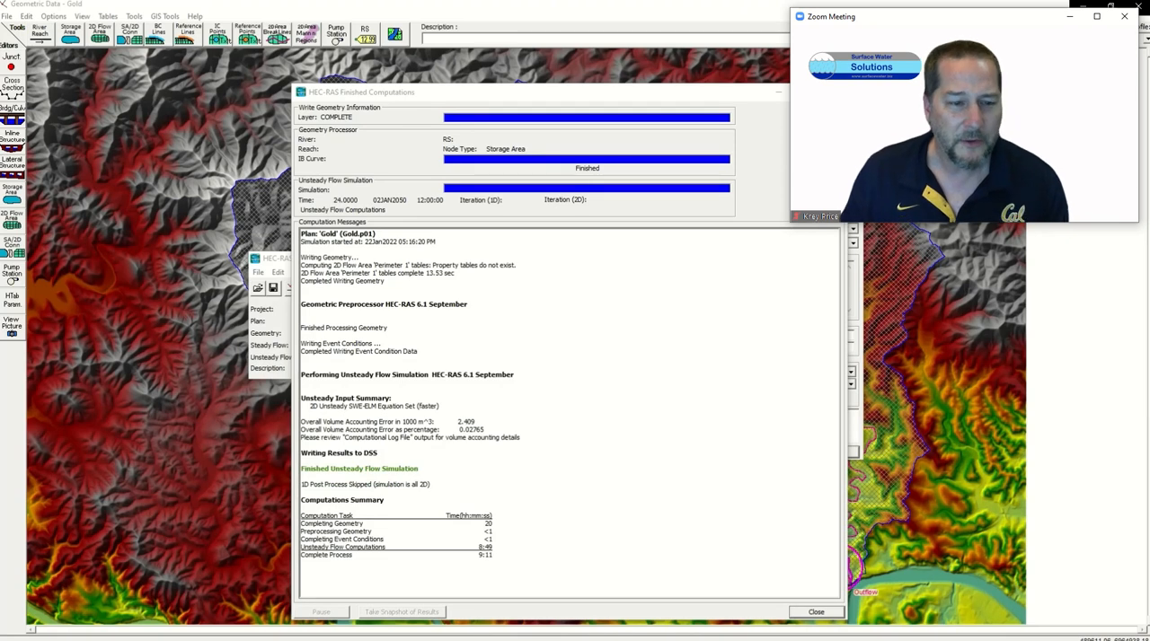
pyautogui.click(813, 612)
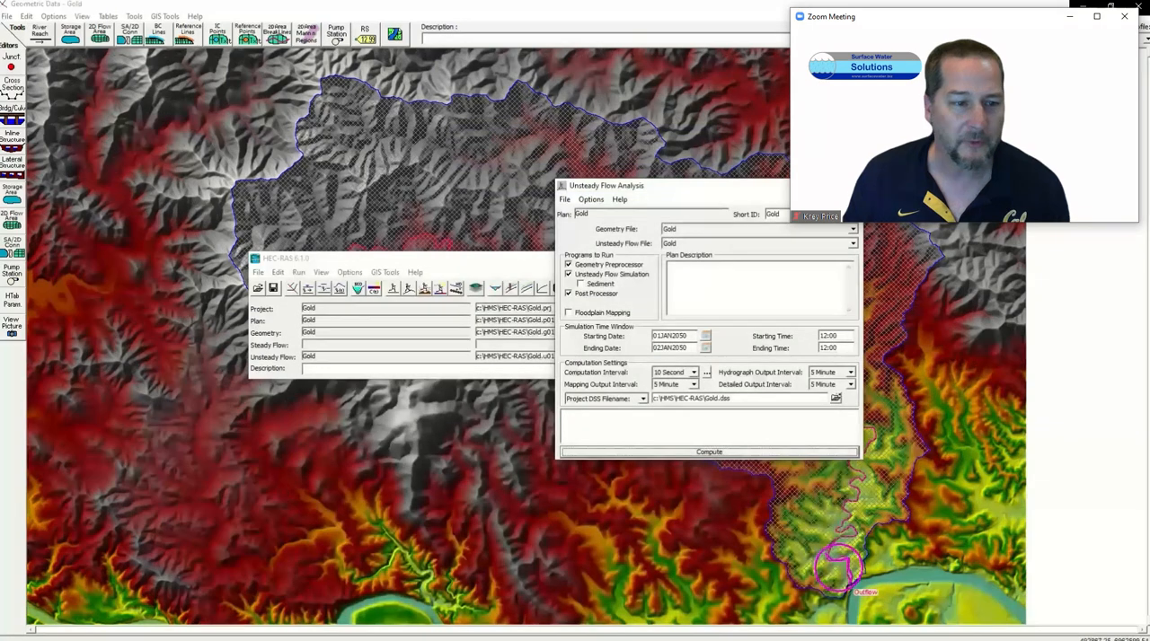
# Step: Save the HEC-RAS project and open RAS Mapper
pyautogui.click(258, 272)
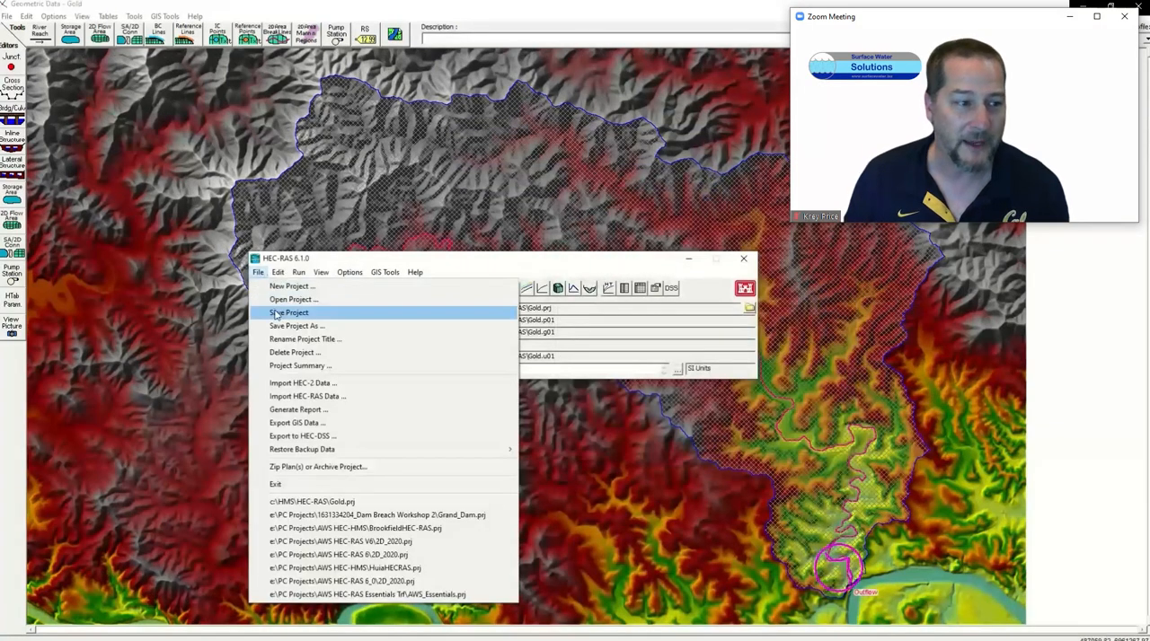
pyautogui.click(277, 312)
pyautogui.click(476, 289)
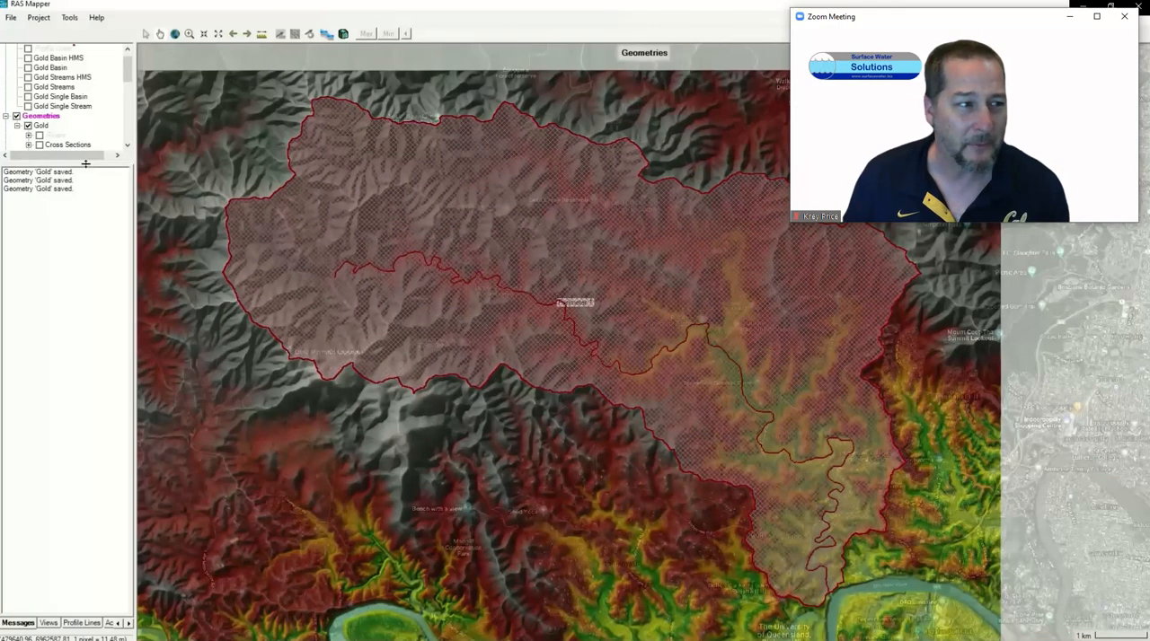
# Step: Enlarge the layer list, collapse the Gold geometry and display the Depth (Max) layer of the Gold results
pyautogui.moveTo(85, 164); pyautogui.dragTo(86, 297)
pyautogui.click(28, 164)
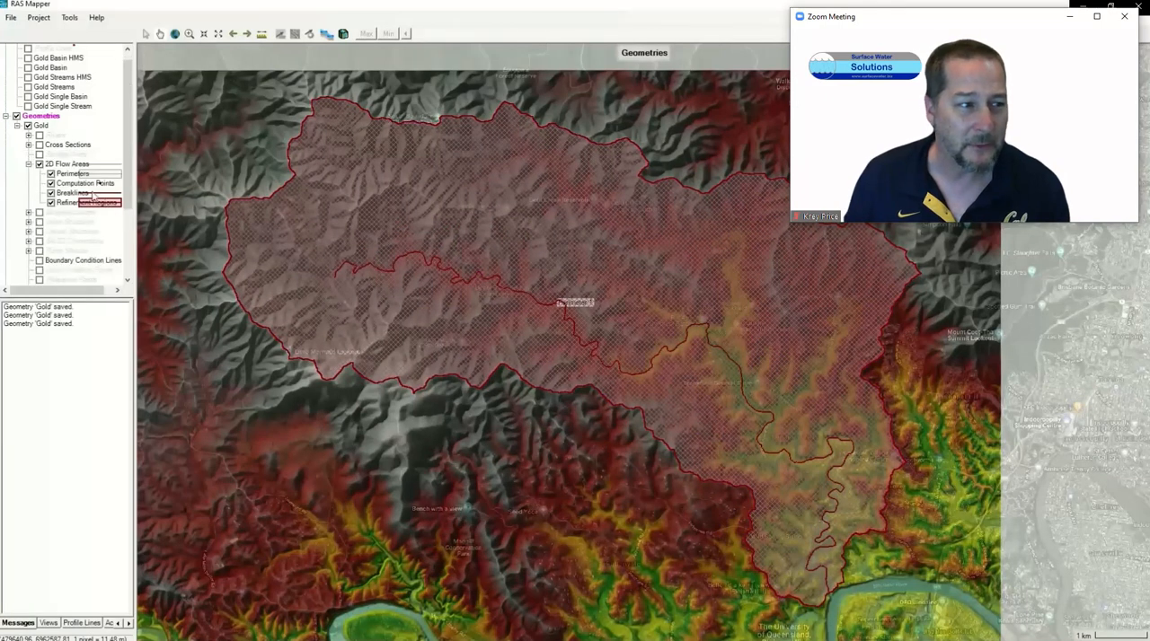
pyautogui.click(18, 127)
pyautogui.click(6, 154)
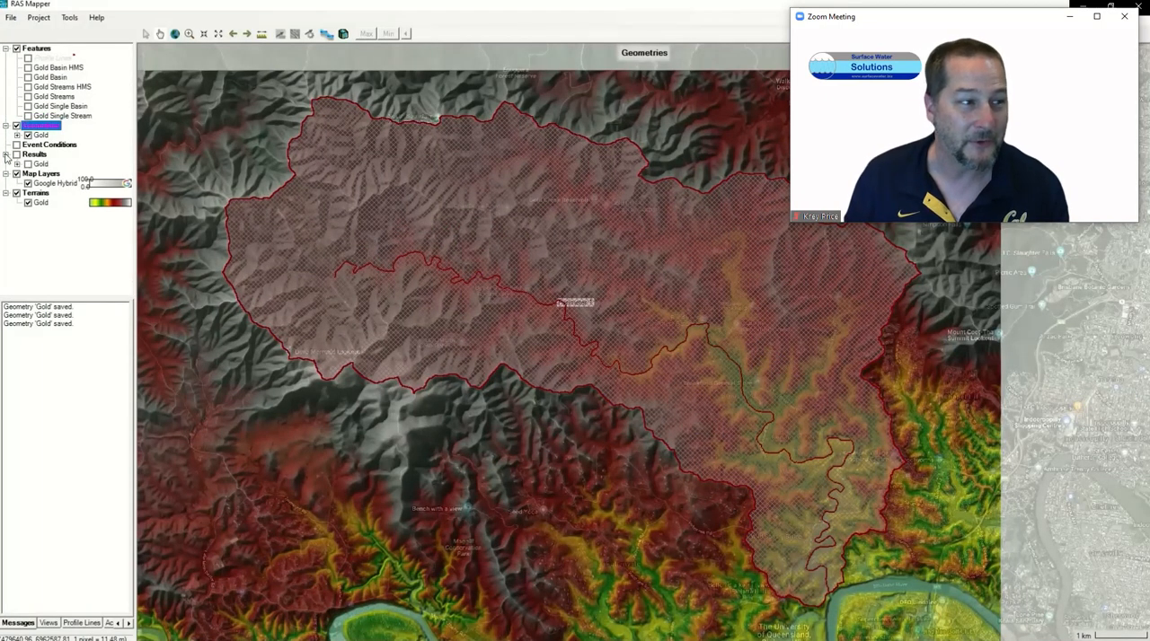
pyautogui.click(17, 163)
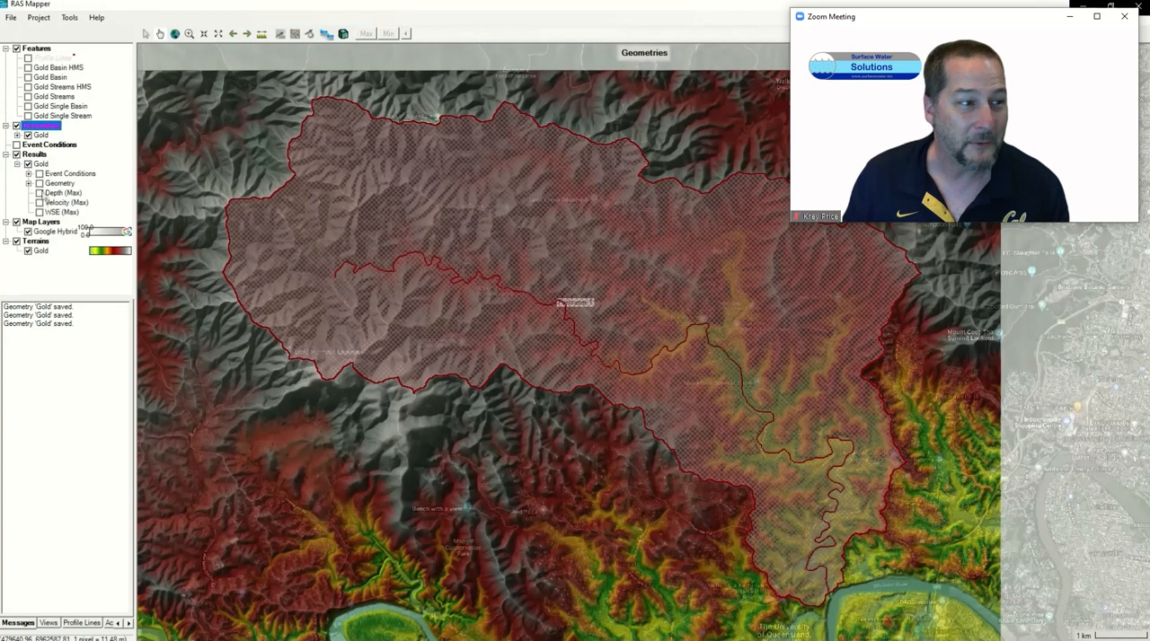
pyautogui.click(39, 194)
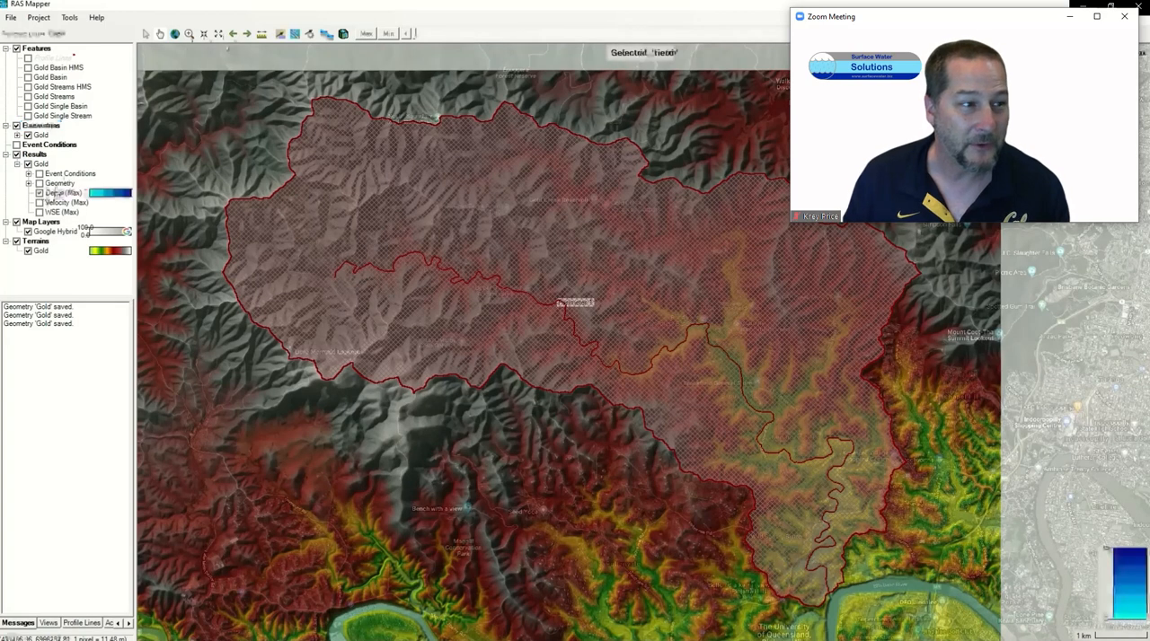
pyautogui.click(60, 194)
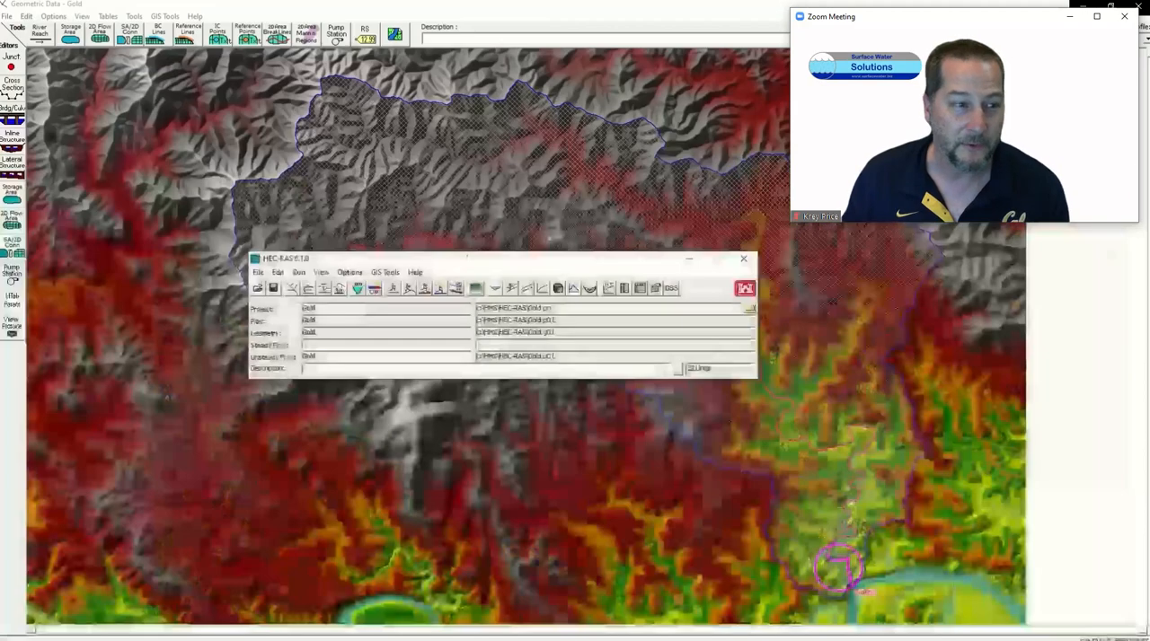
# Step: Save the project again from the main HEC-RAS window and close the Geometric Data editor
pyautogui.click(258, 272)
pyautogui.click(289, 312)
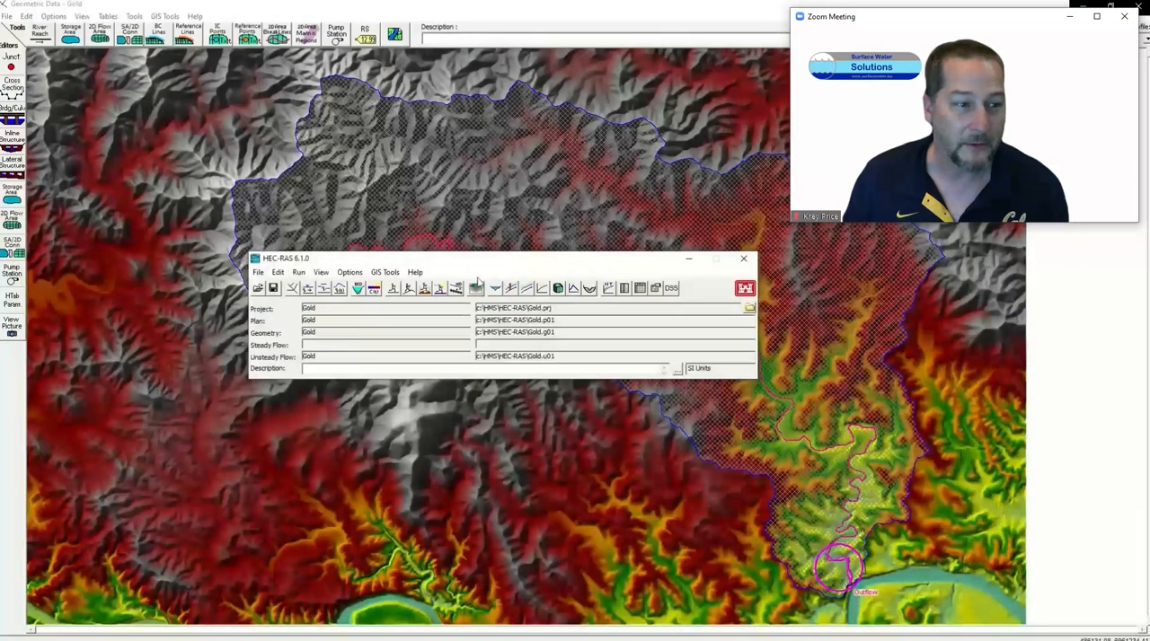
pyautogui.click(1138, 5)
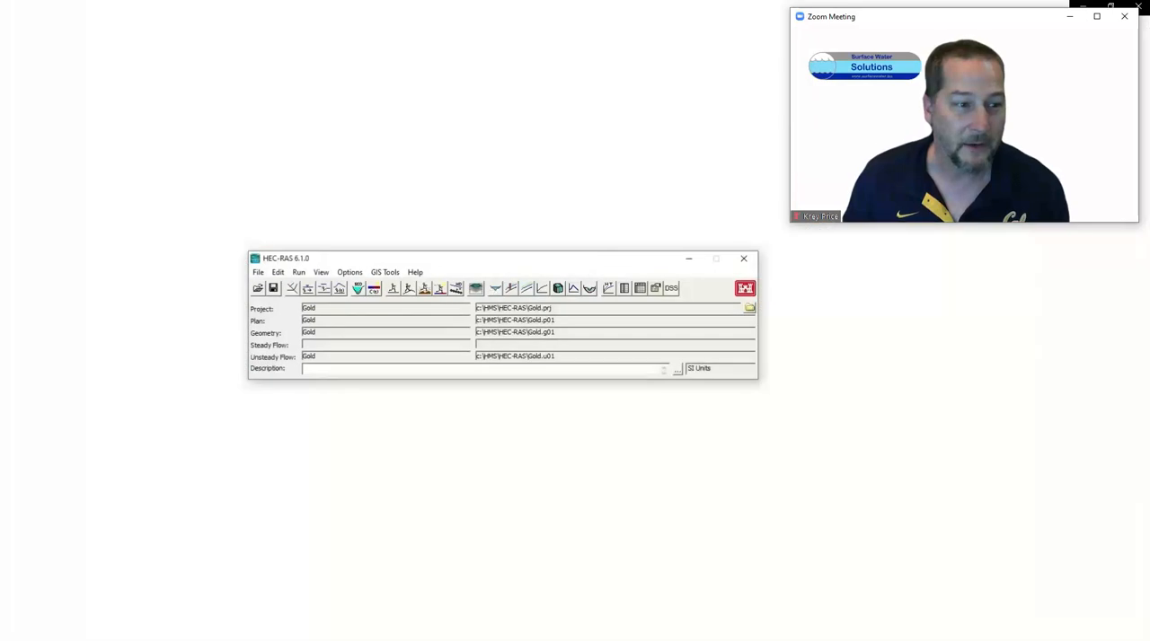
# Step: Open RAS Mapper and hide the Geometries group so that only the results overlay the terrain
pyautogui.click(476, 289)
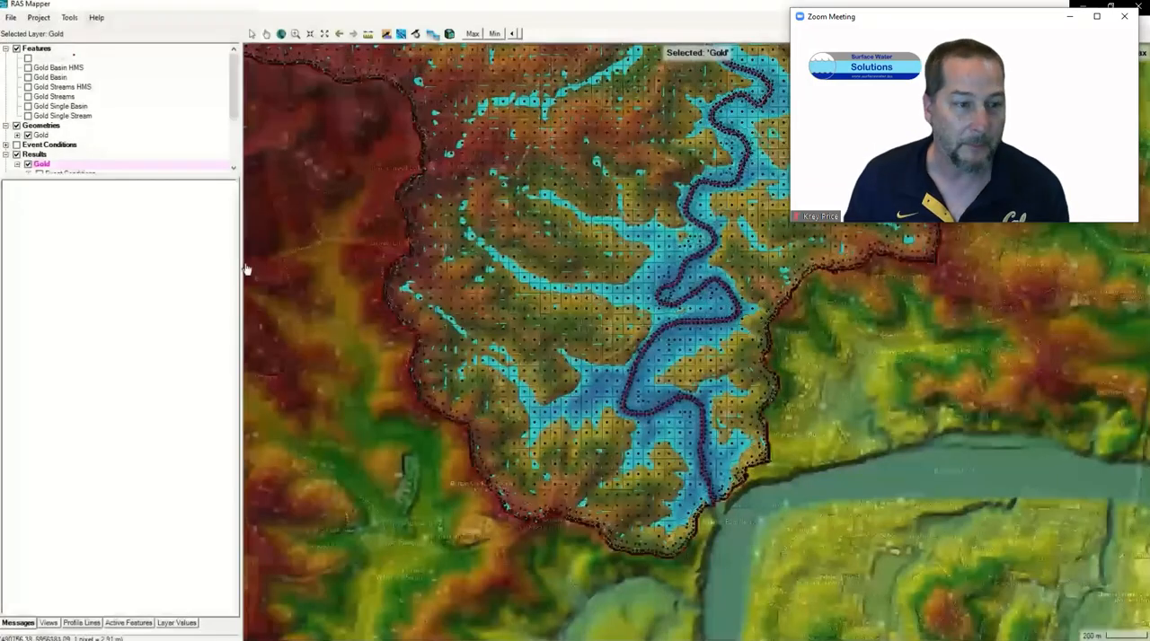
pyautogui.click(16, 126)
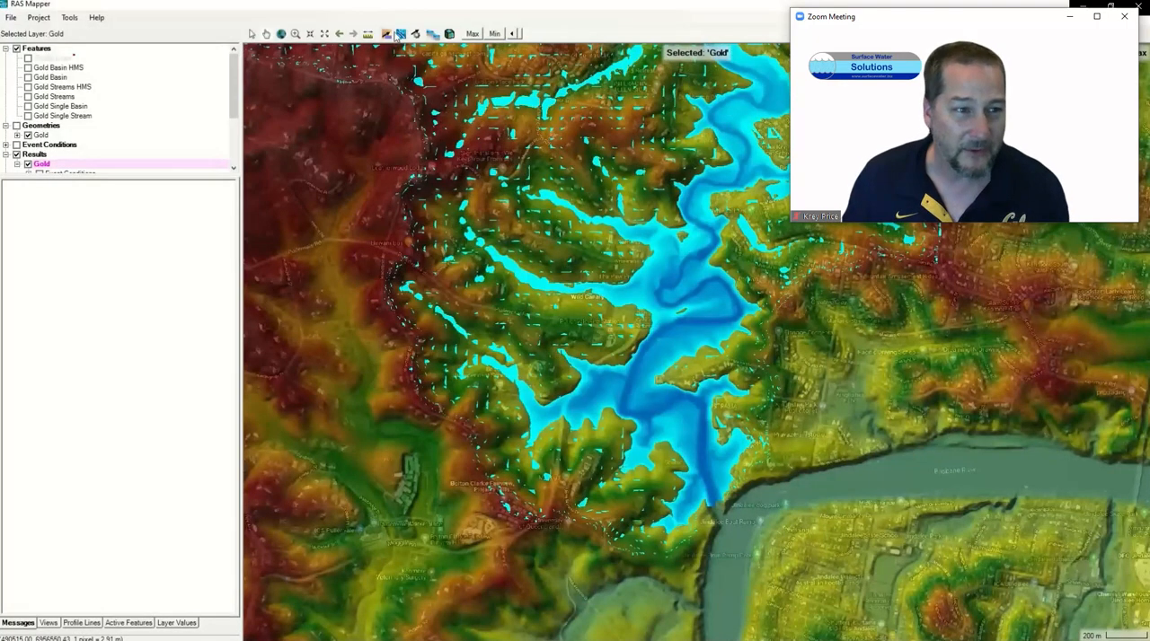
# Step: Use the sloping water surface render mode and set the plot tolerance to depths greater than 0.1 meters
pyautogui.click(432, 33)
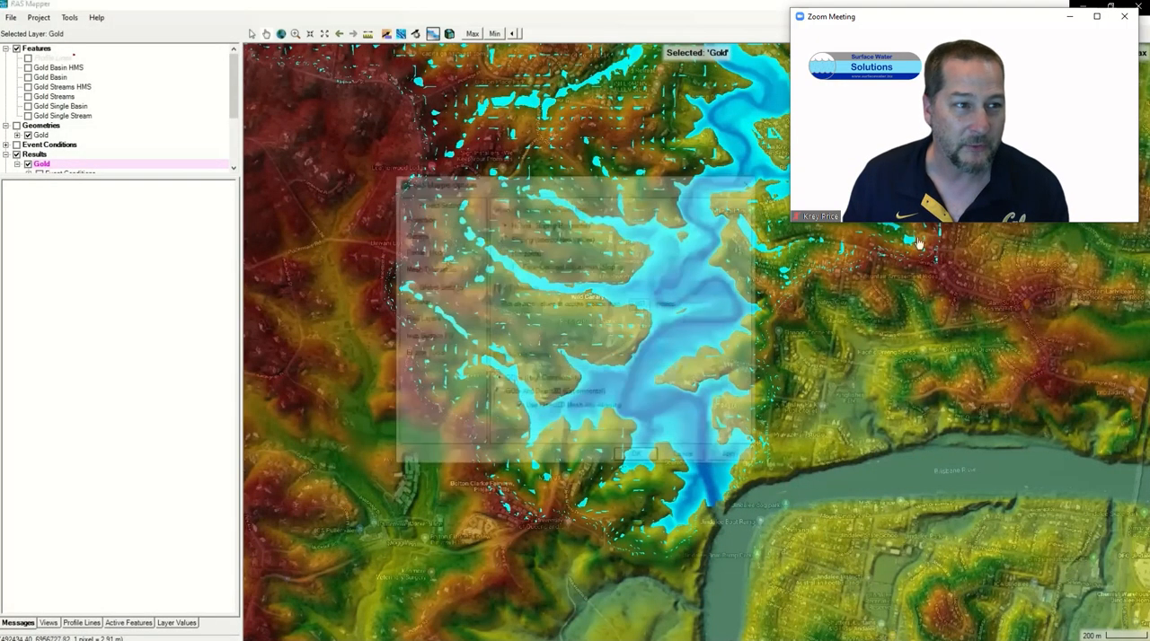
pyautogui.click(520, 240)
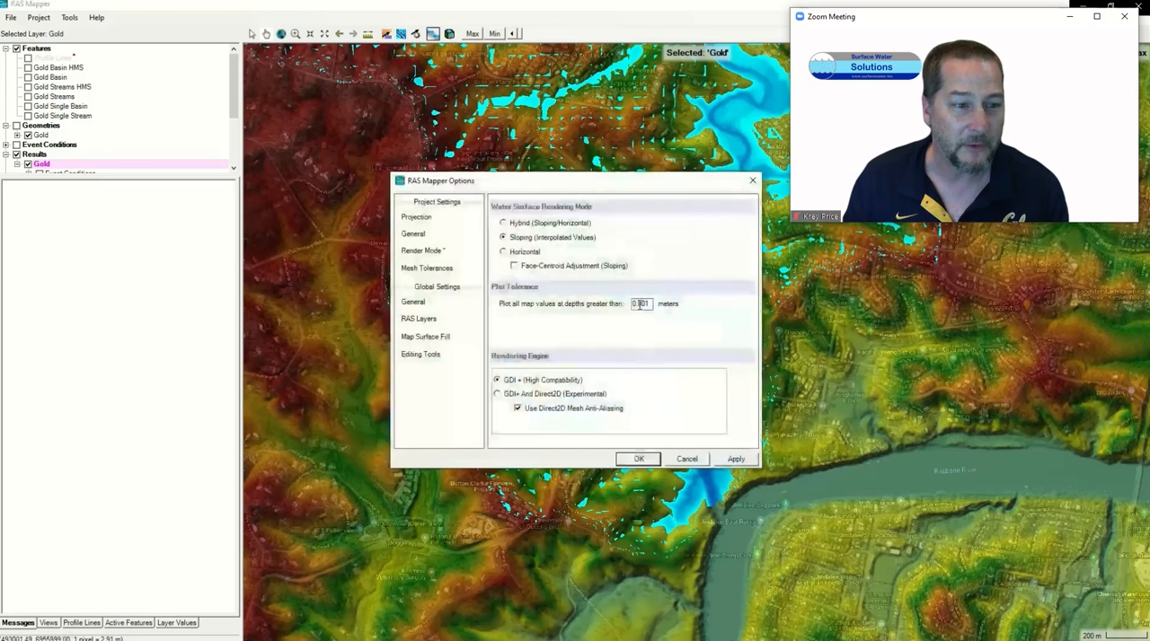
pyautogui.moveTo(637, 305); pyautogui.dragTo(720, 312)
pyautogui.write('0.1')
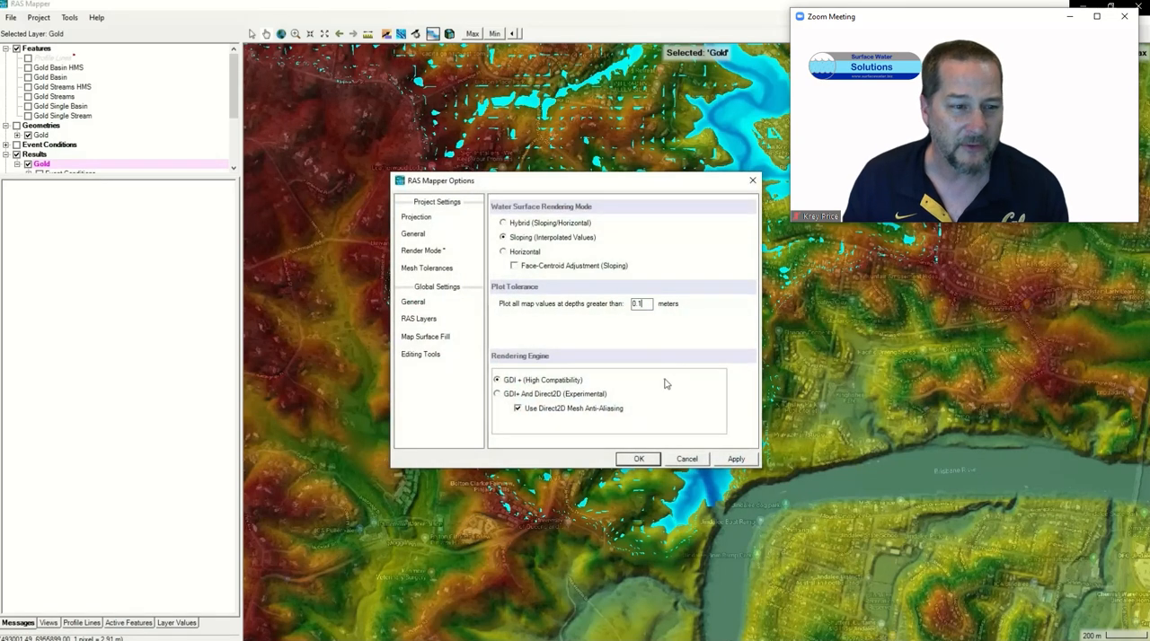
pyautogui.click(735, 459)
pyautogui.click(640, 458)
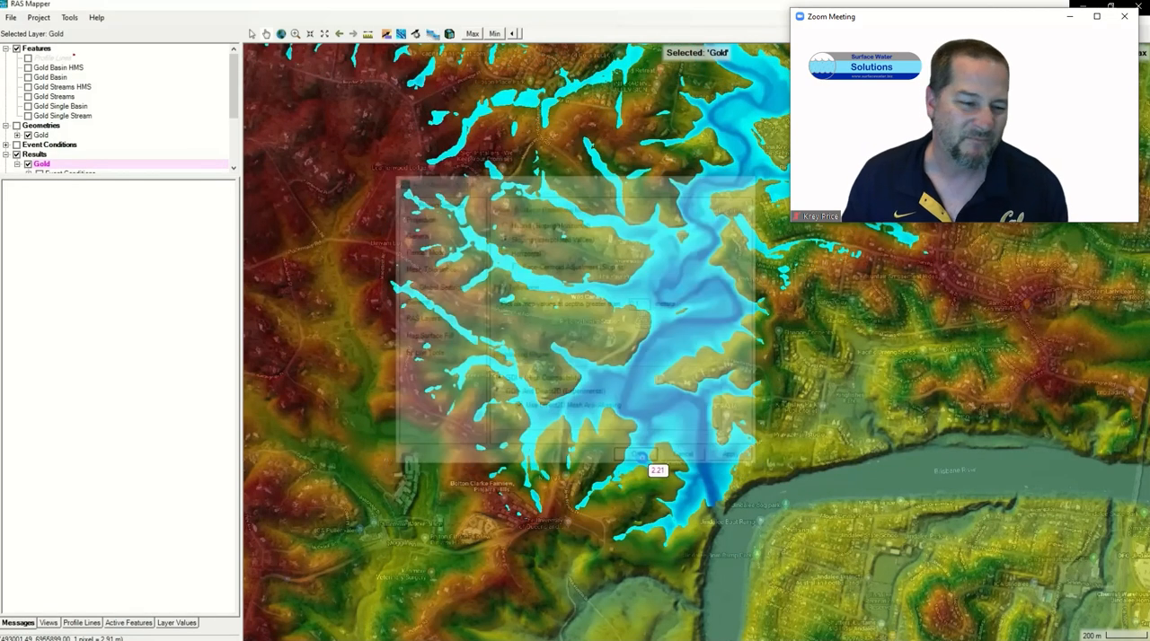
# Step: Enlarge the layer list and give the Depth (Max) layer a color ramp with a maximum of 1 and 5 values
pyautogui.moveTo(78, 179); pyautogui.dragTo(111, 419)
pyautogui.doubleClick(59, 194)
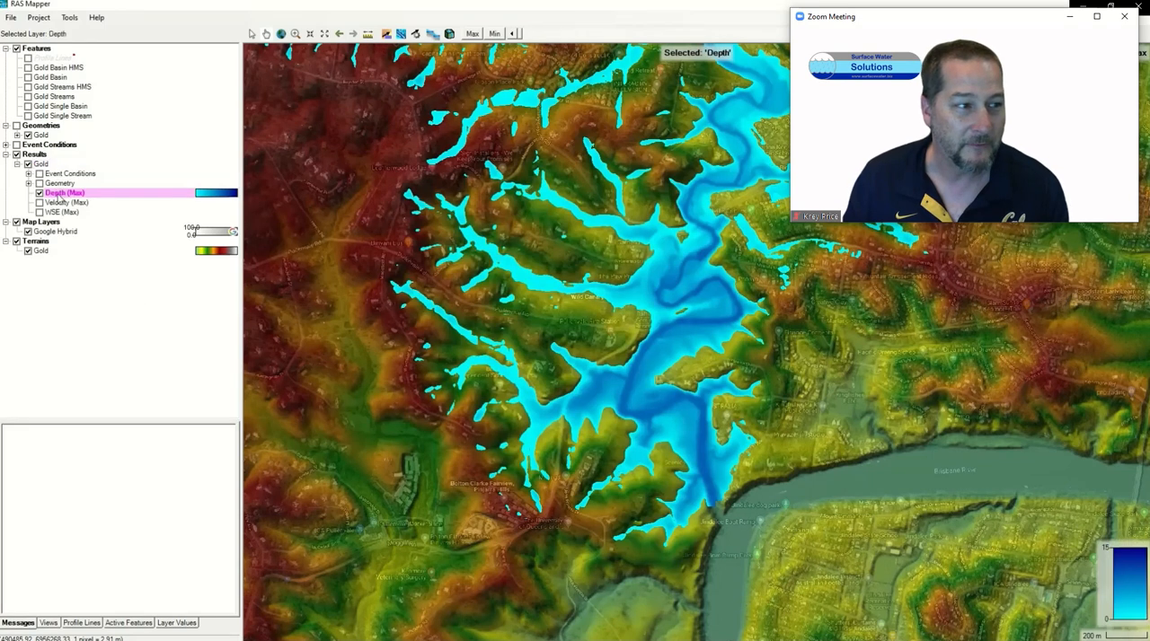
pyautogui.click(185, 332)
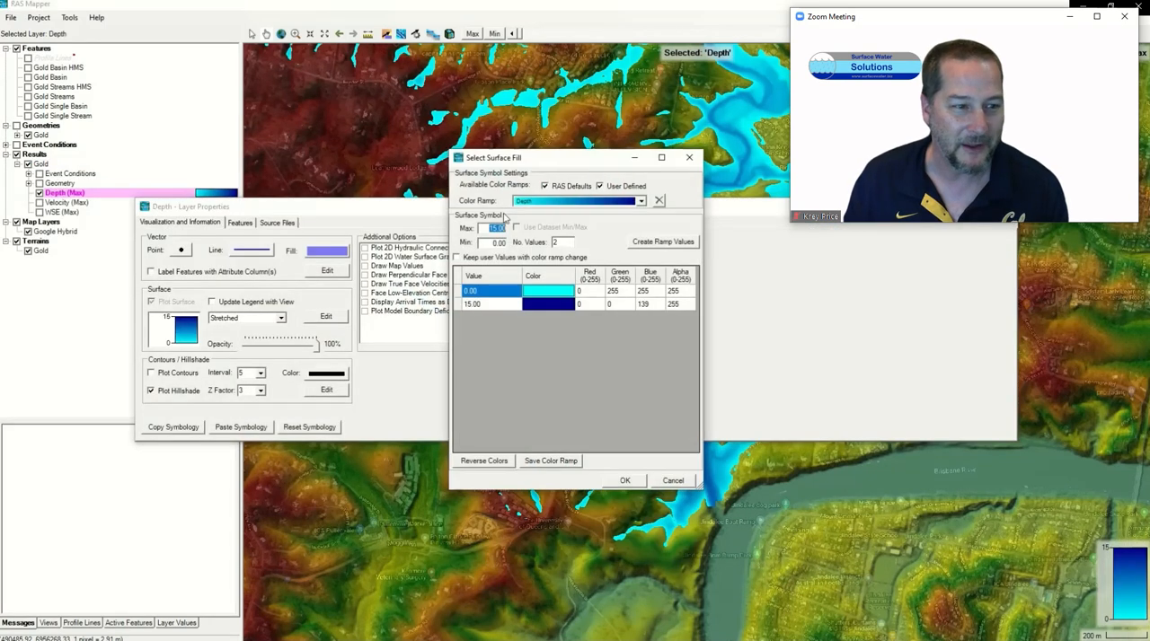
pyautogui.write('1')
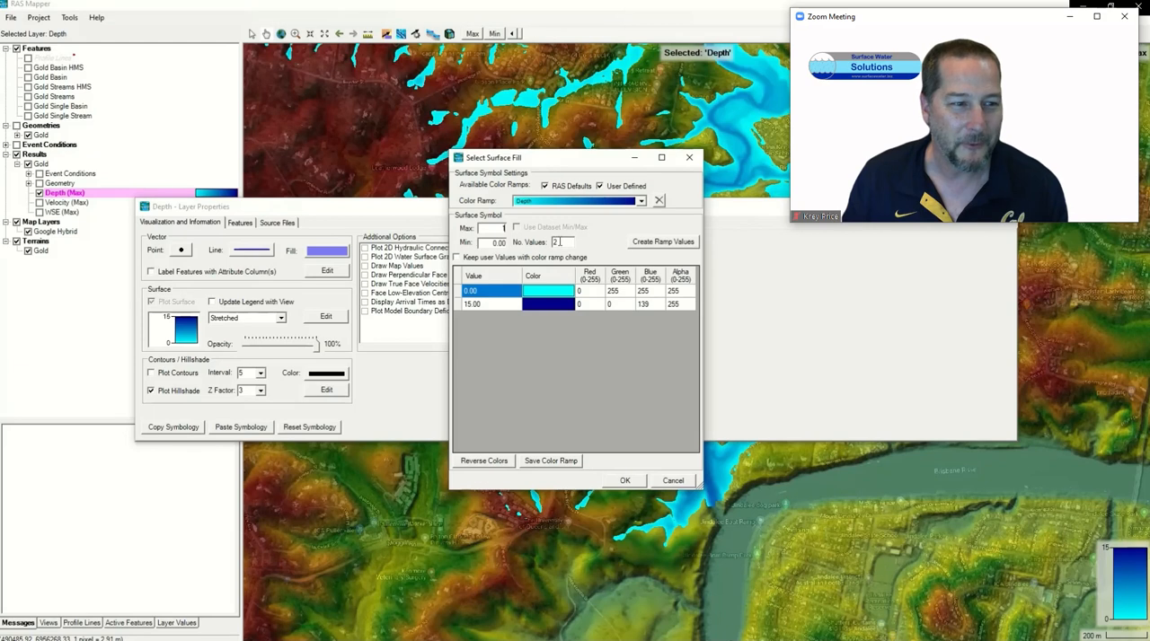
pyautogui.doubleClick(556, 242)
pyautogui.write('5')
pyautogui.click(661, 242)
pyautogui.click(625, 481)
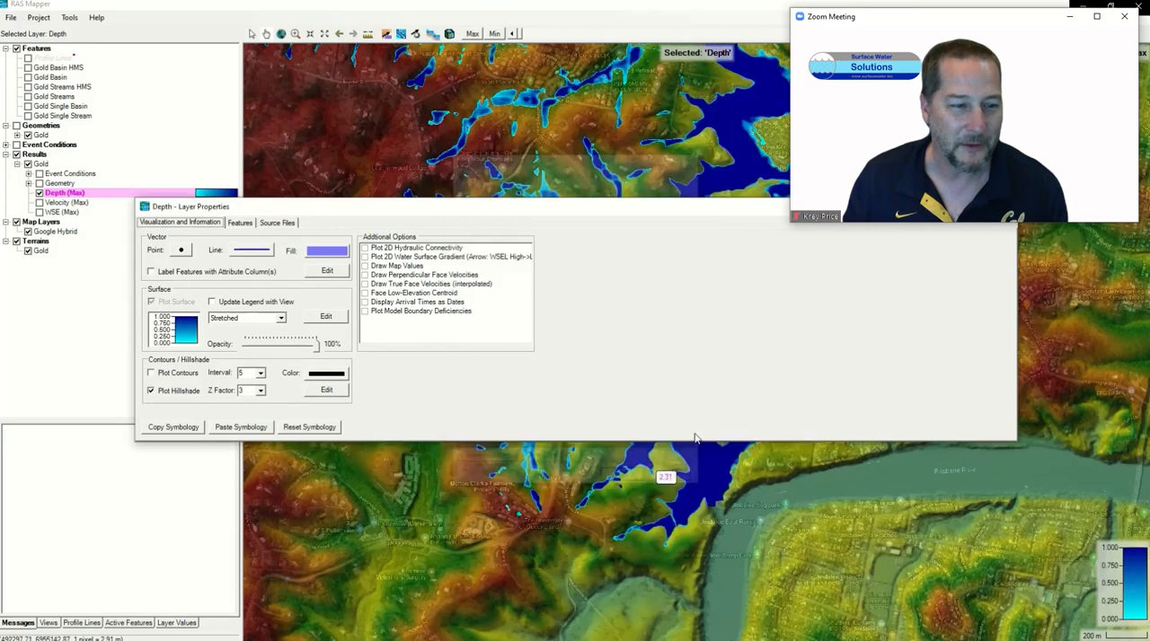
pyautogui.click(1003, 207)
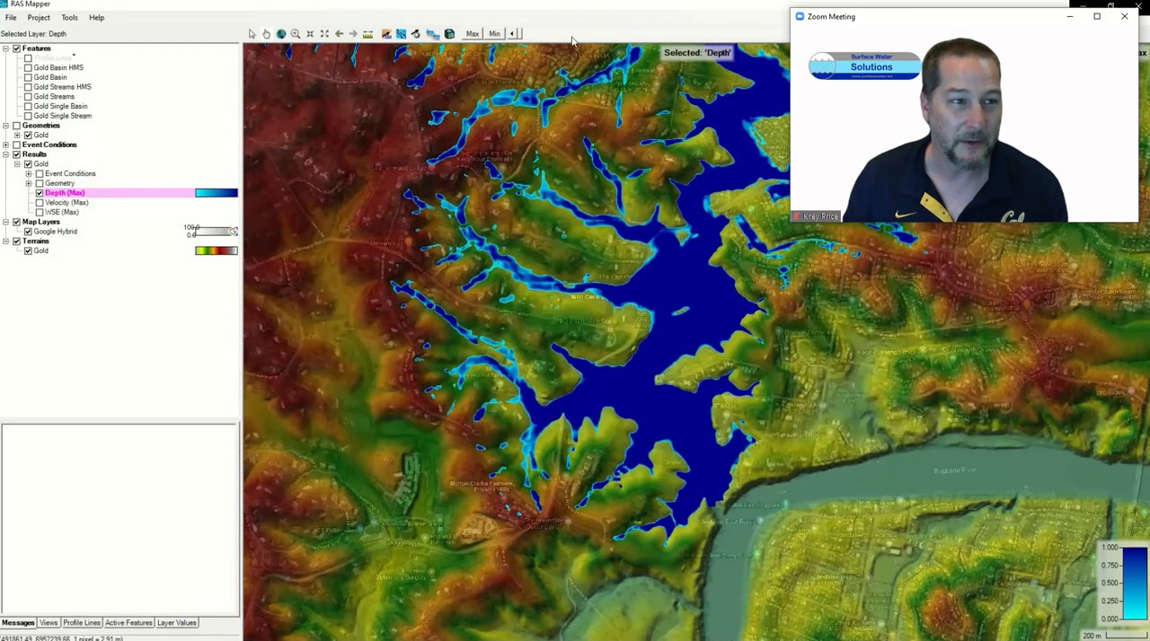
# Step: Set the depth map's time to 01JAN2050 18:50:00 and turn on particle tracing
pyautogui.moveTo(523, 35); pyautogui.dragTo(682, 37)
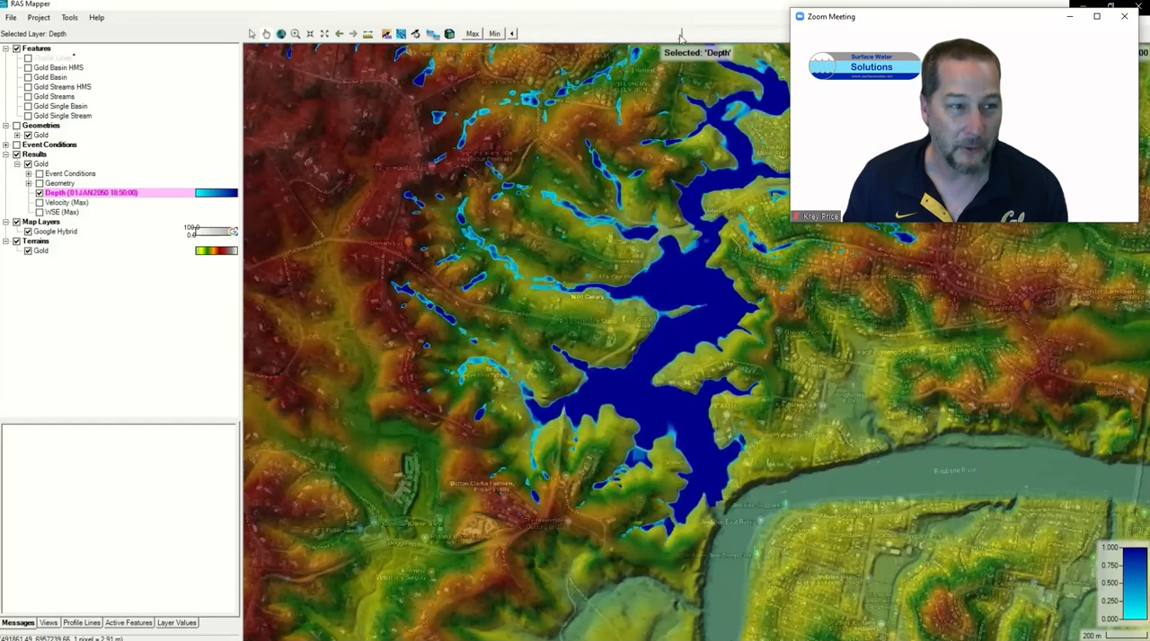
pyautogui.click(402, 35)
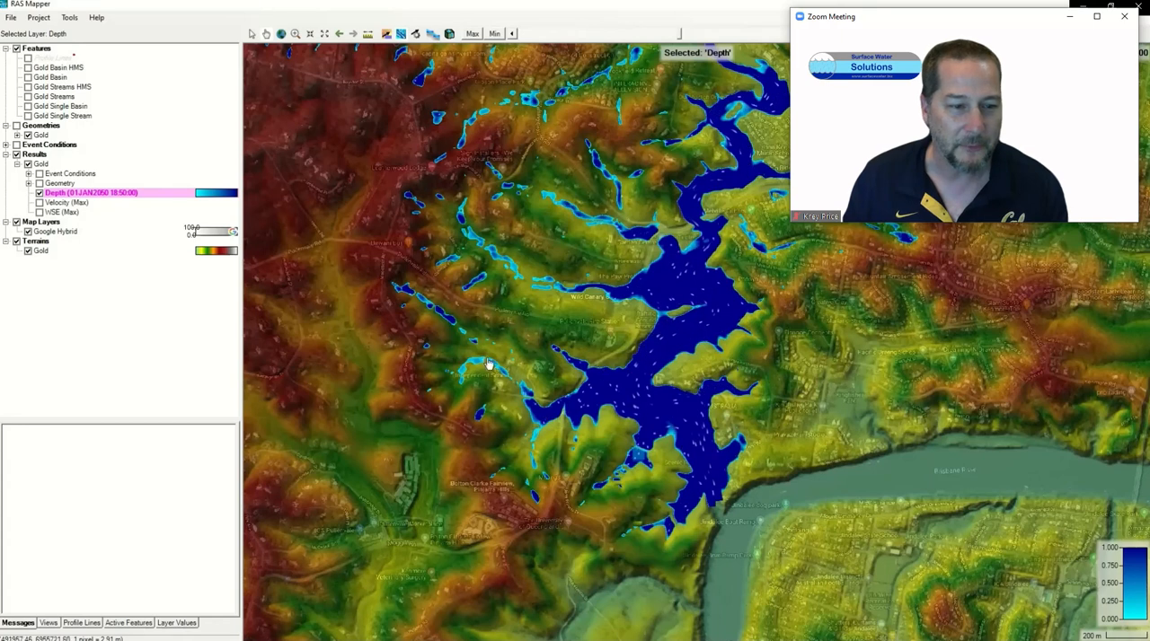
# Step: Draw a two-point profile line across the flooded creek just upstream of the river confluence and name it Outflow
pyautogui.click(81, 622)
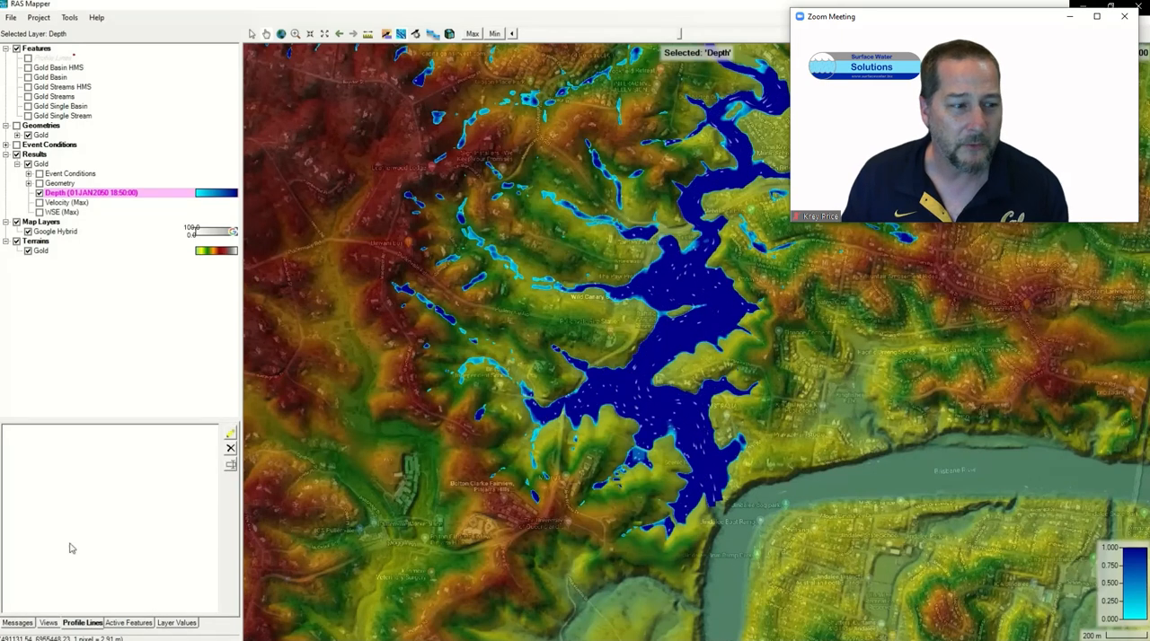
pyautogui.click(230, 434)
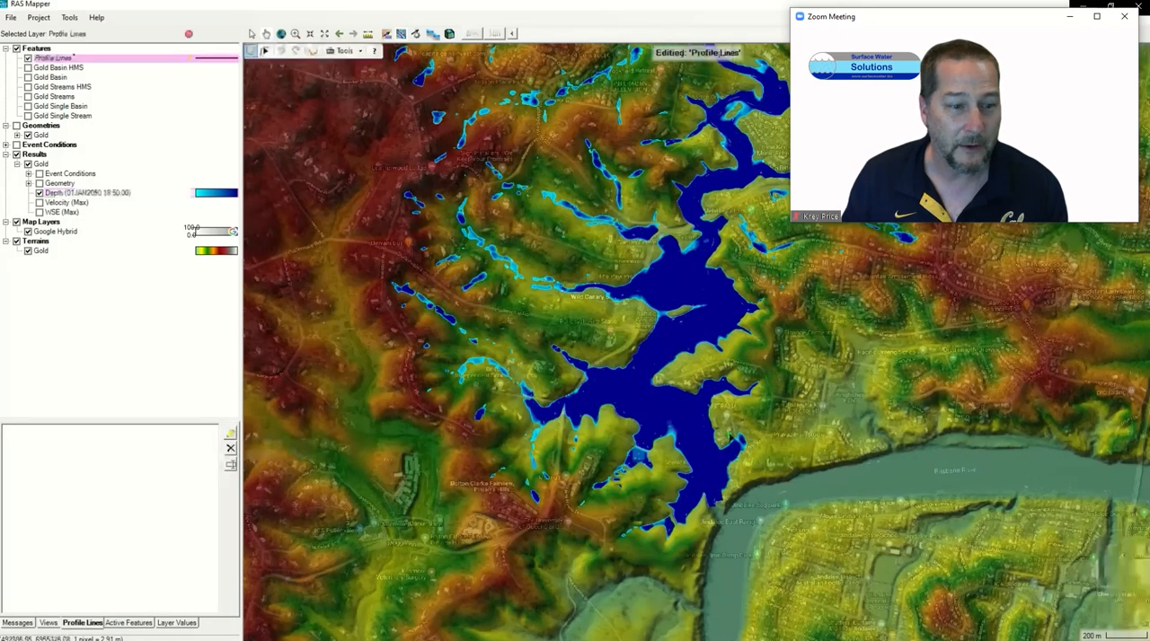
pyautogui.click(732, 431)
pyautogui.doubleClick(665, 470)
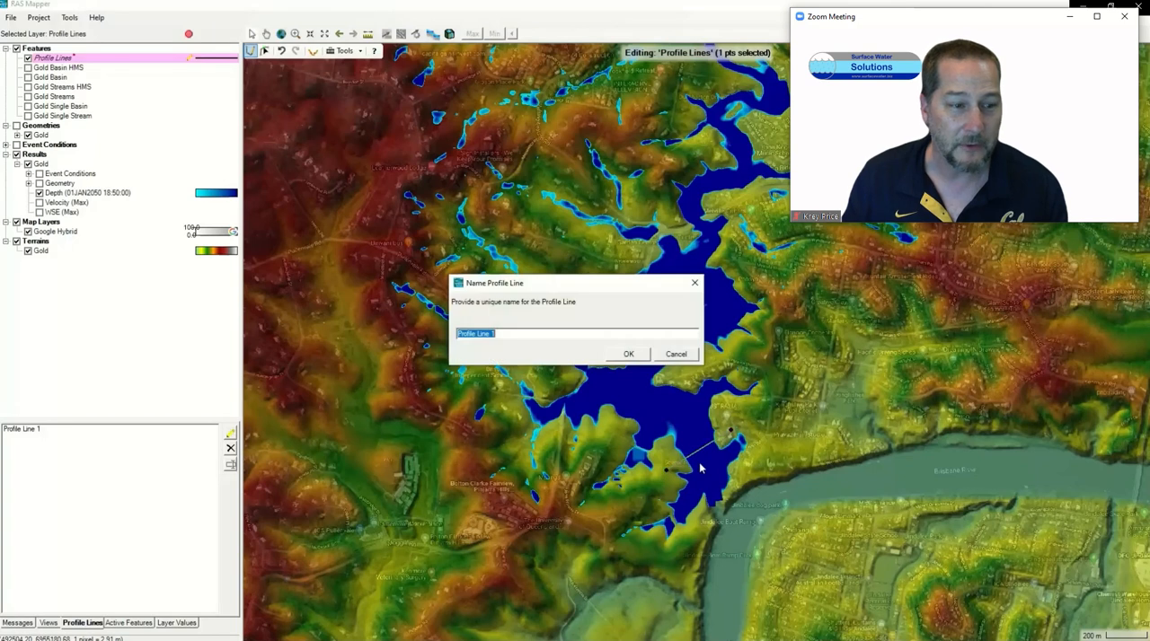
pyautogui.write('Outflow')
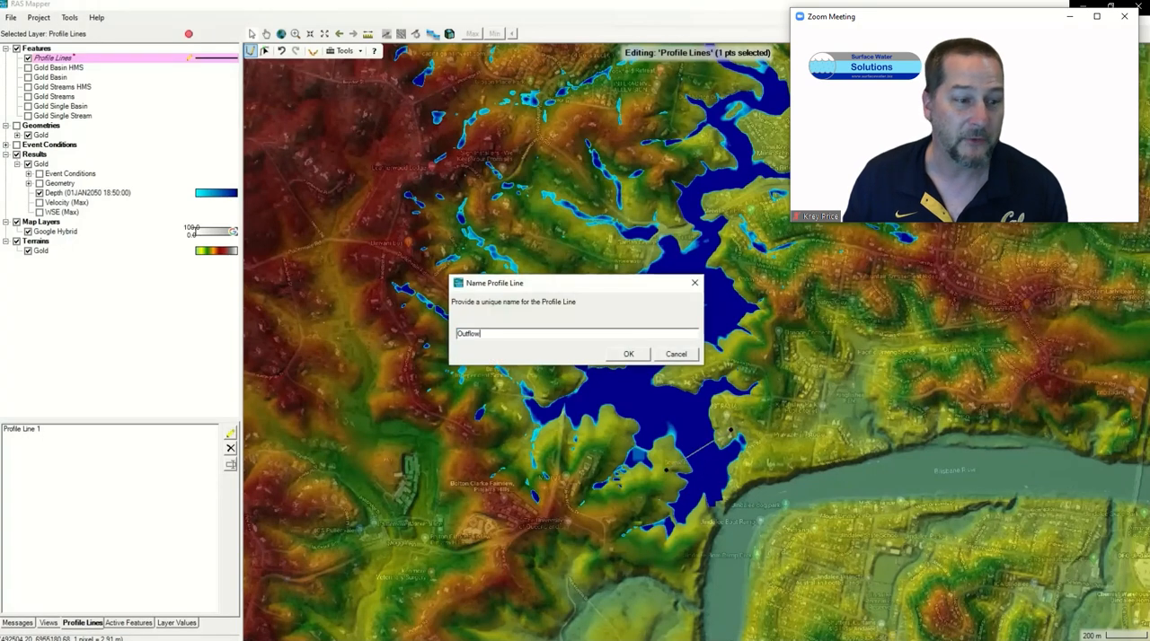
pyautogui.press('Return')
# Step: Plot the flow time series along the Outflow profile line, examine the hydrograph and close the plot
pyautogui.click(37, 435)
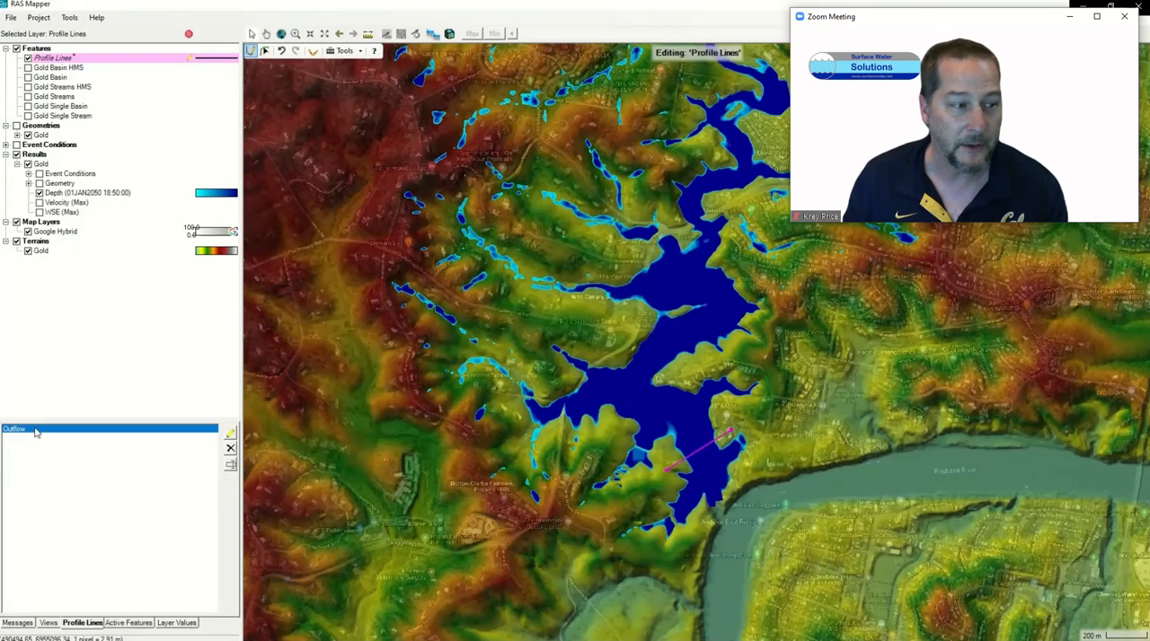
pyautogui.rightClick(38, 434)
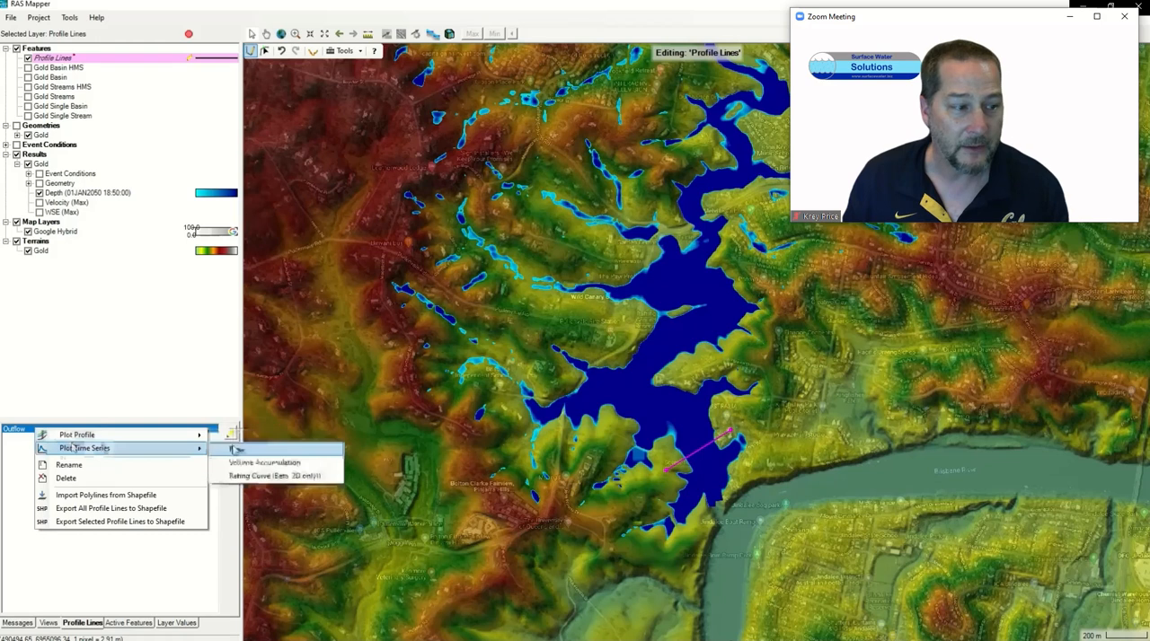
pyautogui.click(232, 448)
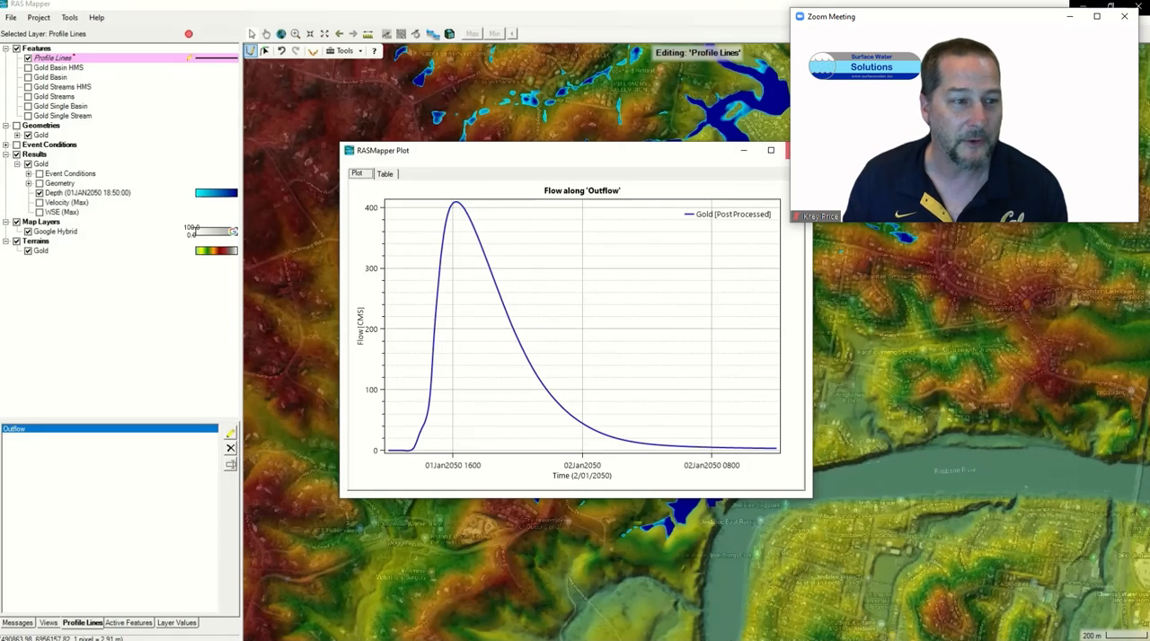
pyautogui.click(794, 150)
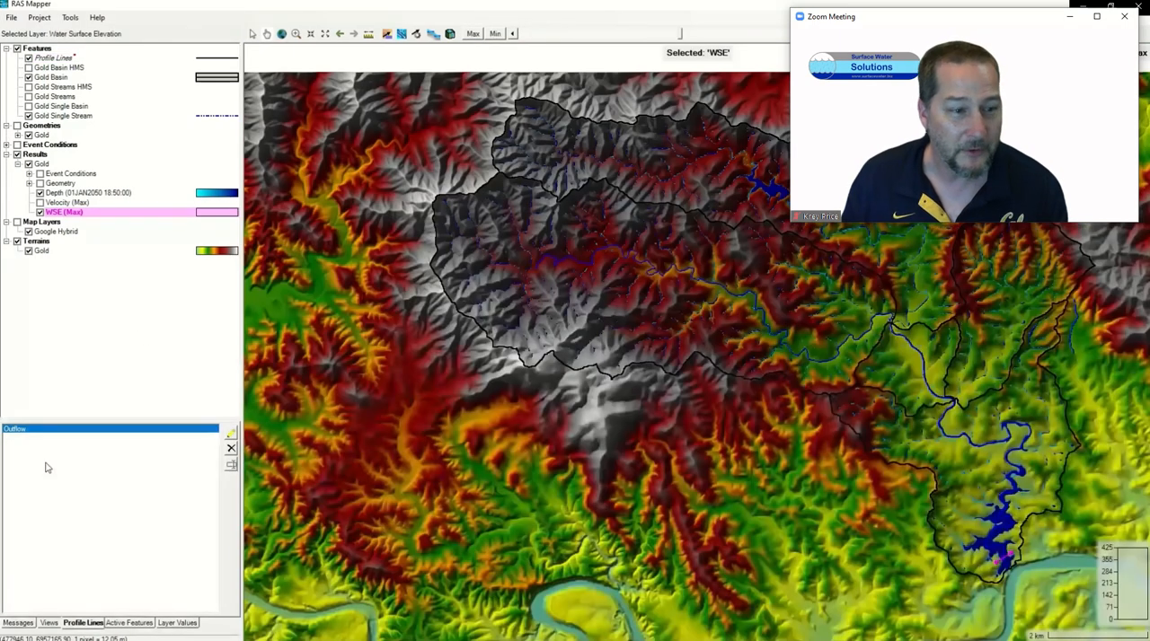
# Step: Import Gold Single Stream.shp from the 07 Shape files folder as a new profile line
pyautogui.rightClick(45, 462)
pyautogui.click(69, 477)
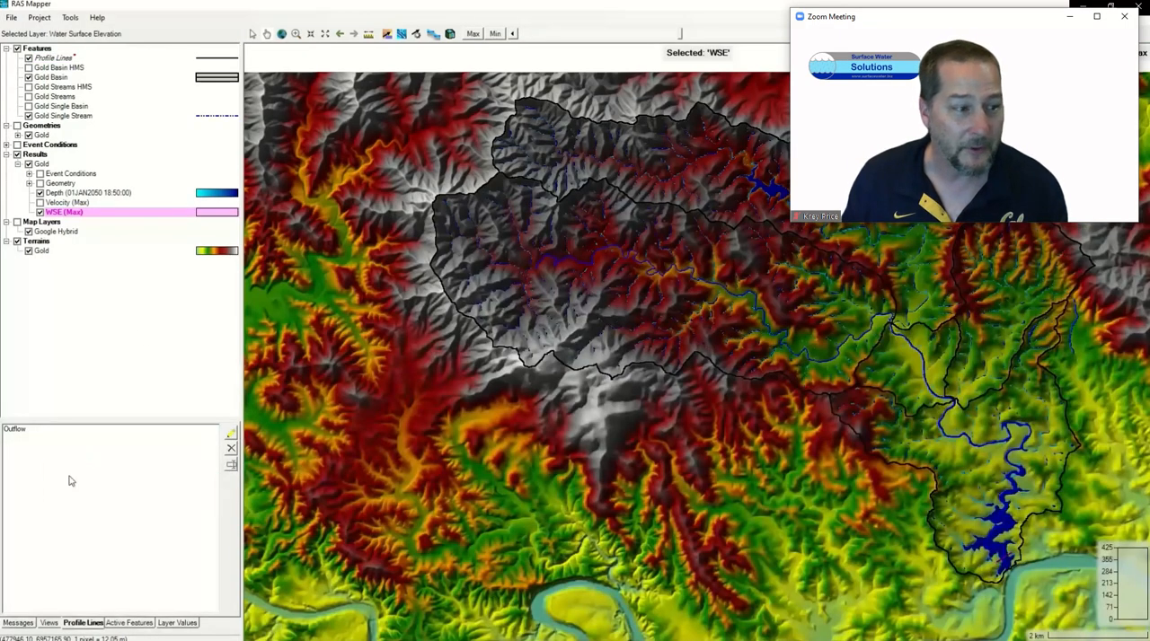
pyautogui.click(770, 172)
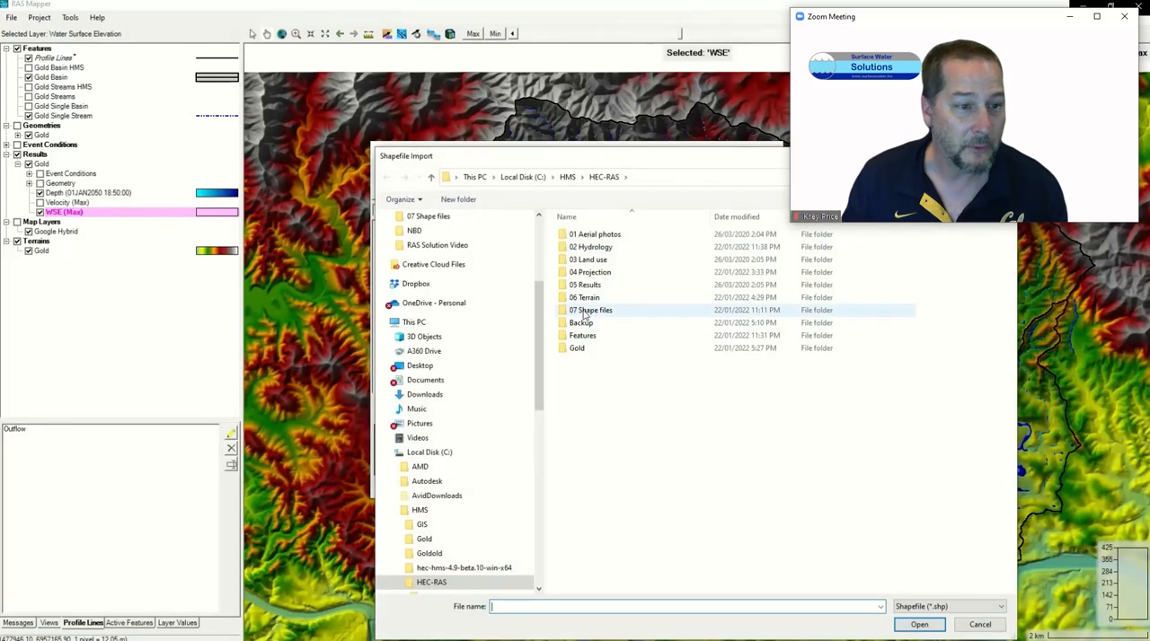
pyautogui.doubleClick(581, 310)
pyautogui.click(607, 247)
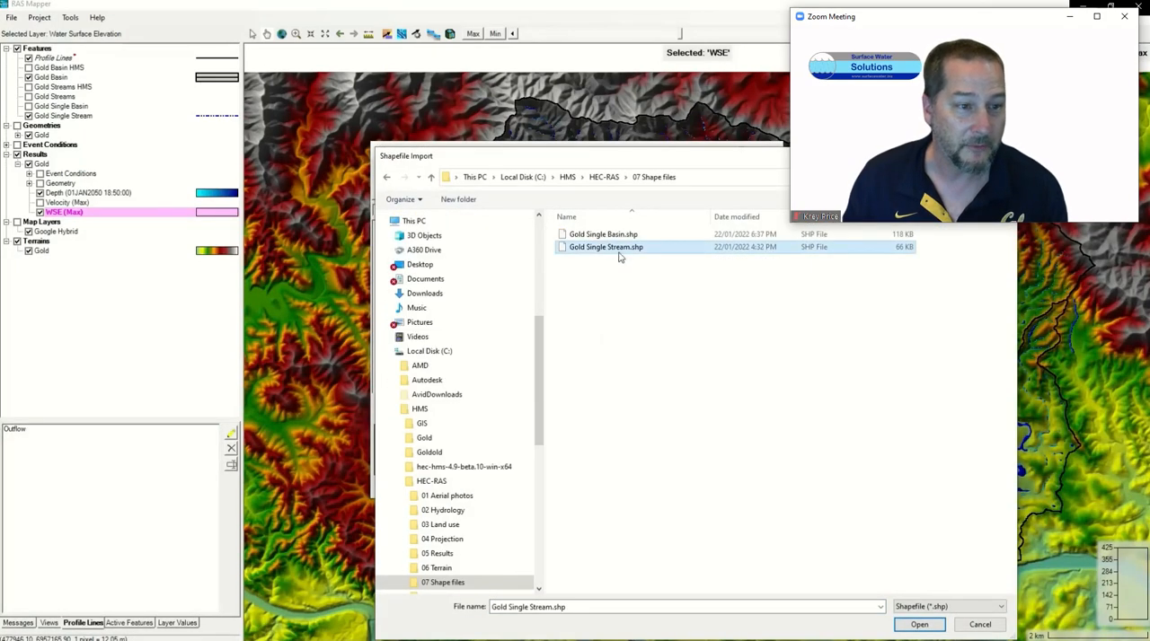
pyautogui.click(919, 624)
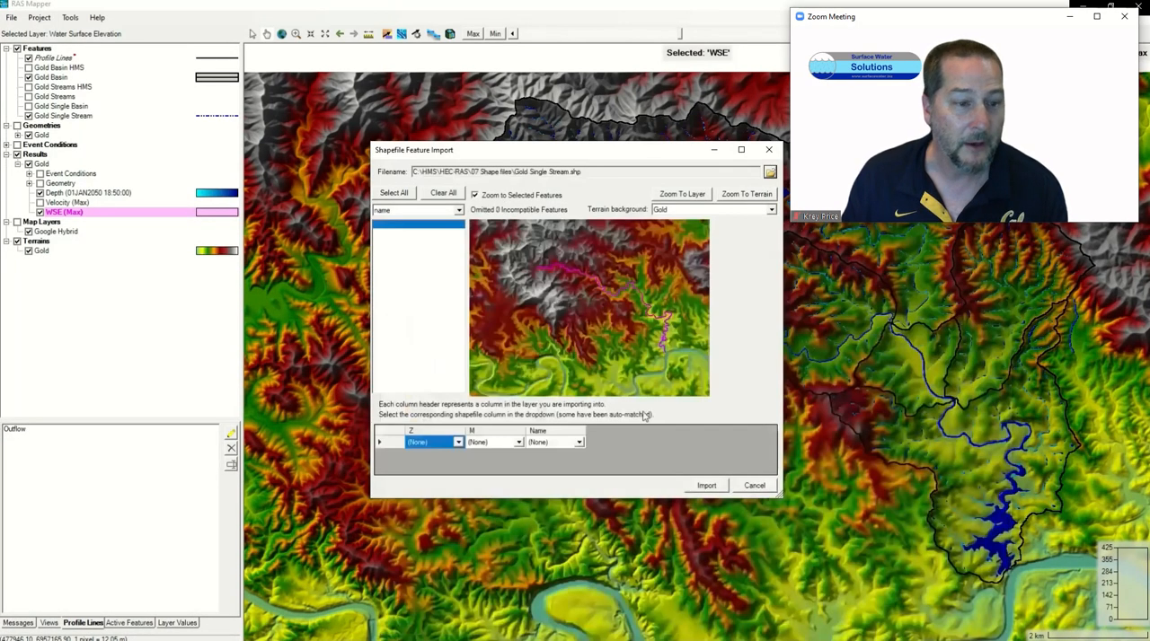
pyautogui.click(704, 485)
pyautogui.click(601, 364)
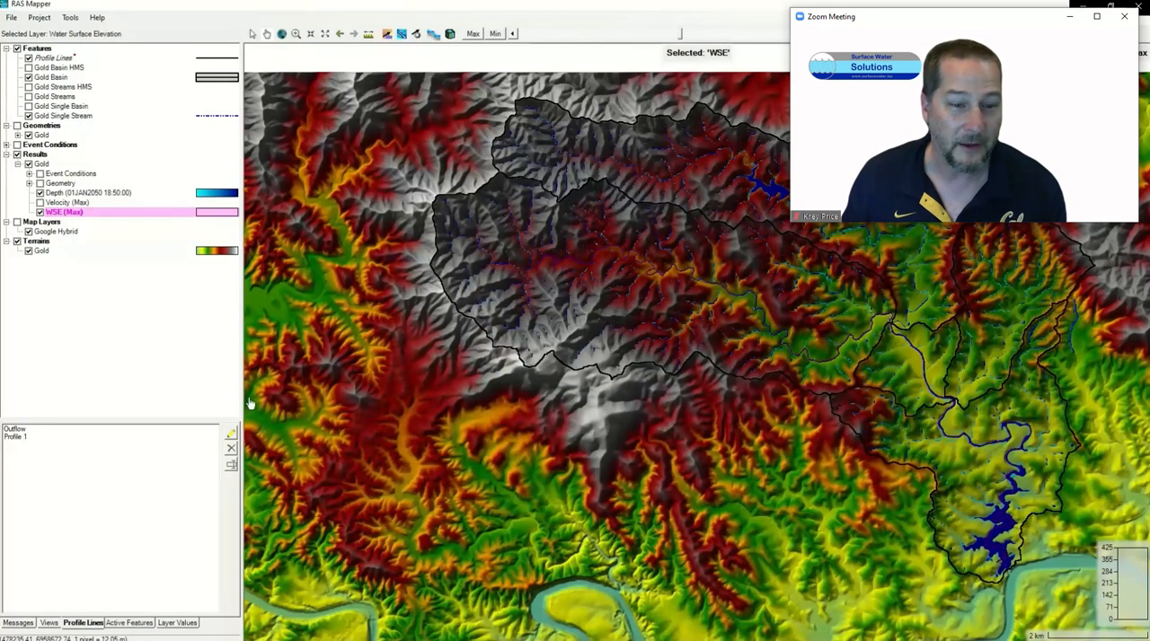
# Step: Plot the water surface elevation along Profile 1, view it at 01JAN2050 20:10:00 and move the plot off the stream
pyautogui.click(29, 437)
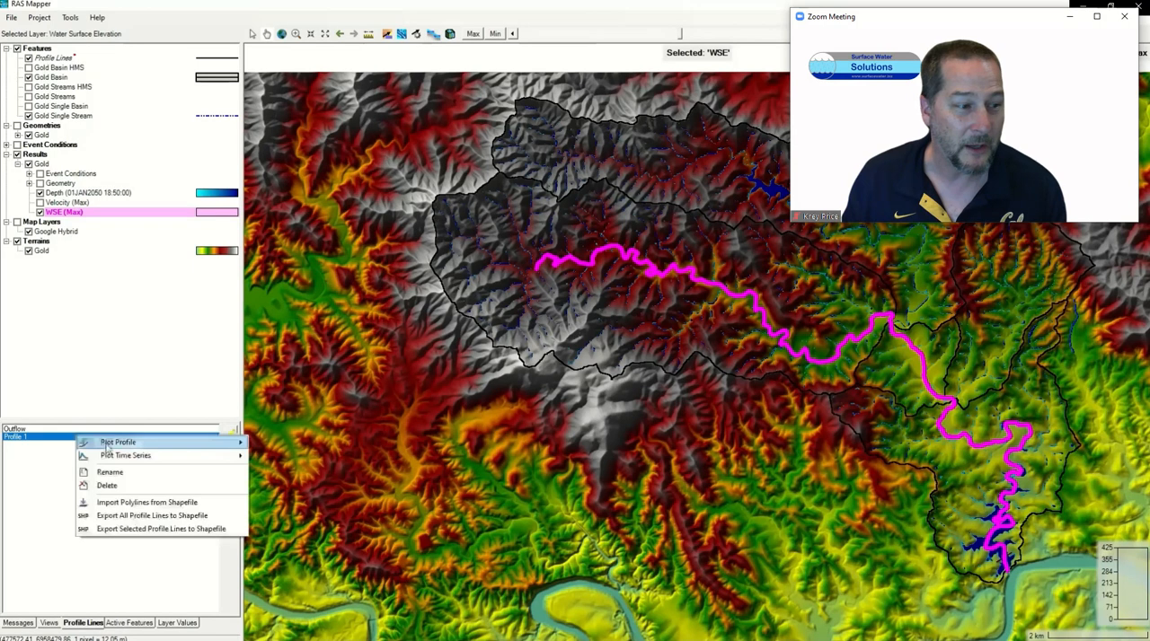
pyautogui.moveTo(135, 442)
pyautogui.click(284, 450)
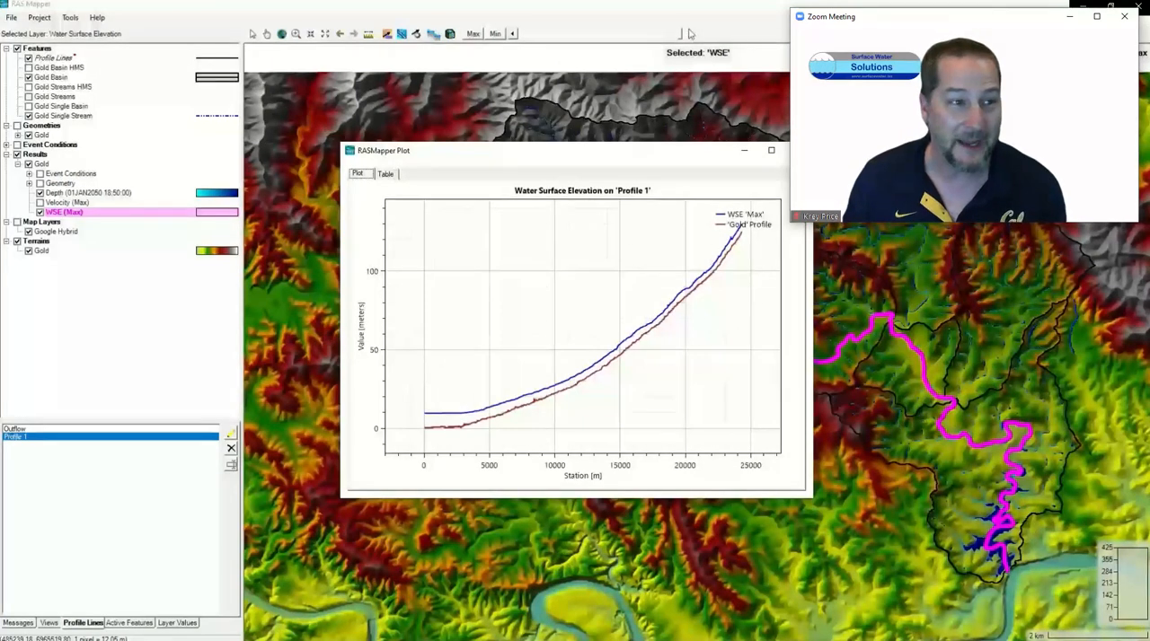
pyautogui.moveTo(680, 34); pyautogui.dragTo(712, 45)
pyautogui.moveTo(662, 163); pyautogui.dragTo(494, 285)
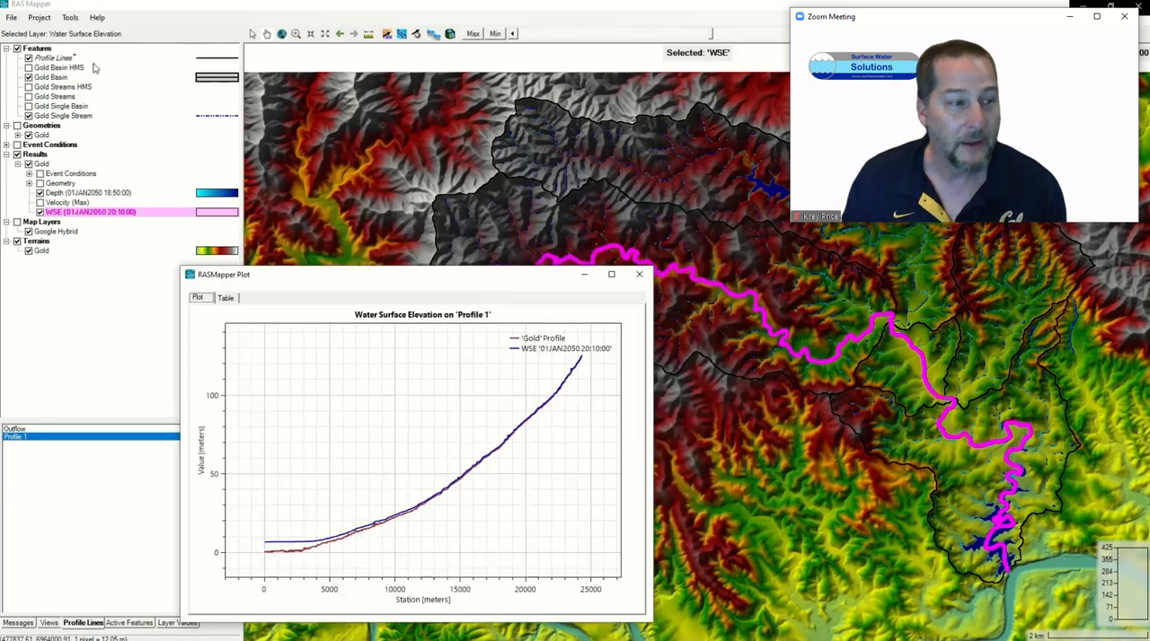
# Step: Stop editing the Profile Lines layer and save its edits
pyautogui.click(57, 59)
pyautogui.click(189, 36)
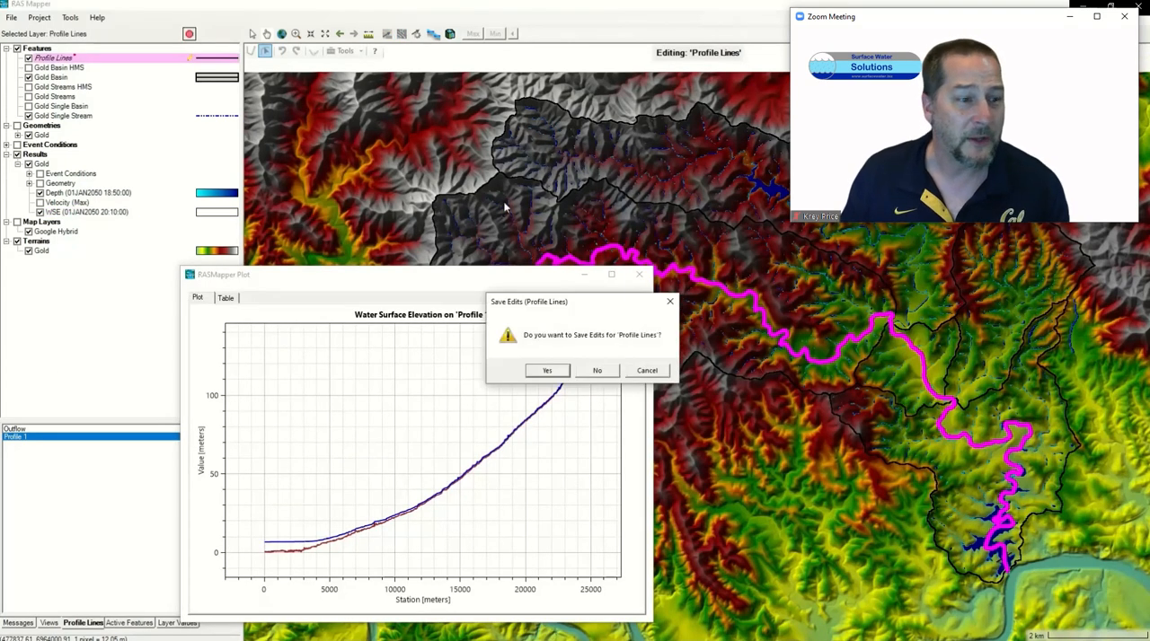
pyautogui.click(548, 372)
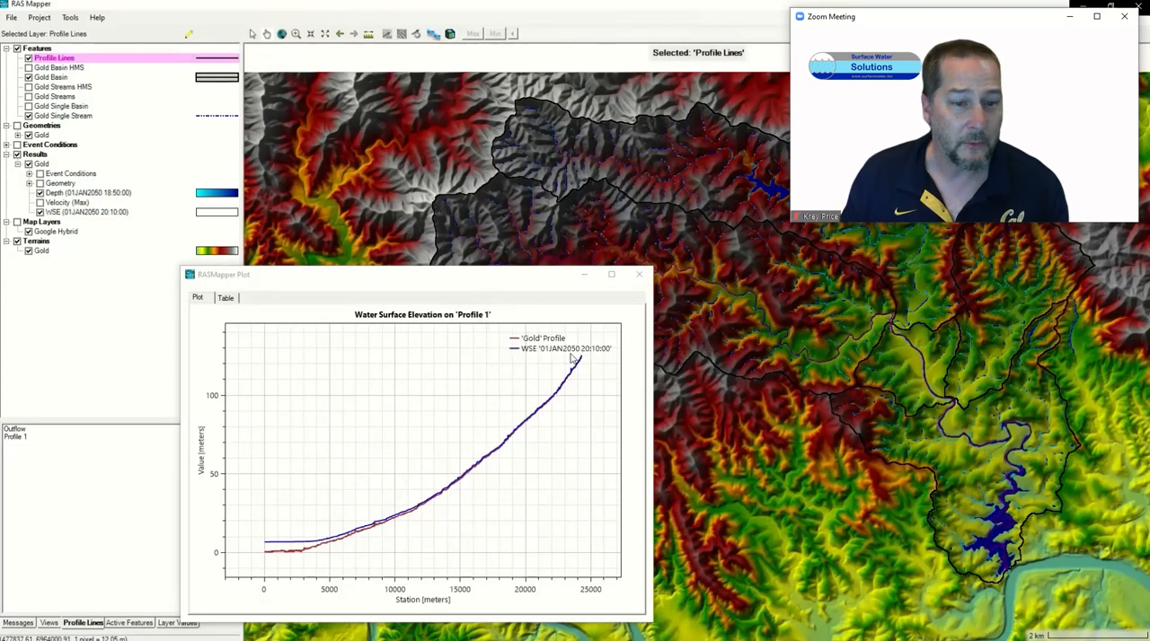
# Step: Turn on stationing tick marks for the Profile Lines layer and move the plot window clear of the station labels
pyautogui.doubleClick(67, 59)
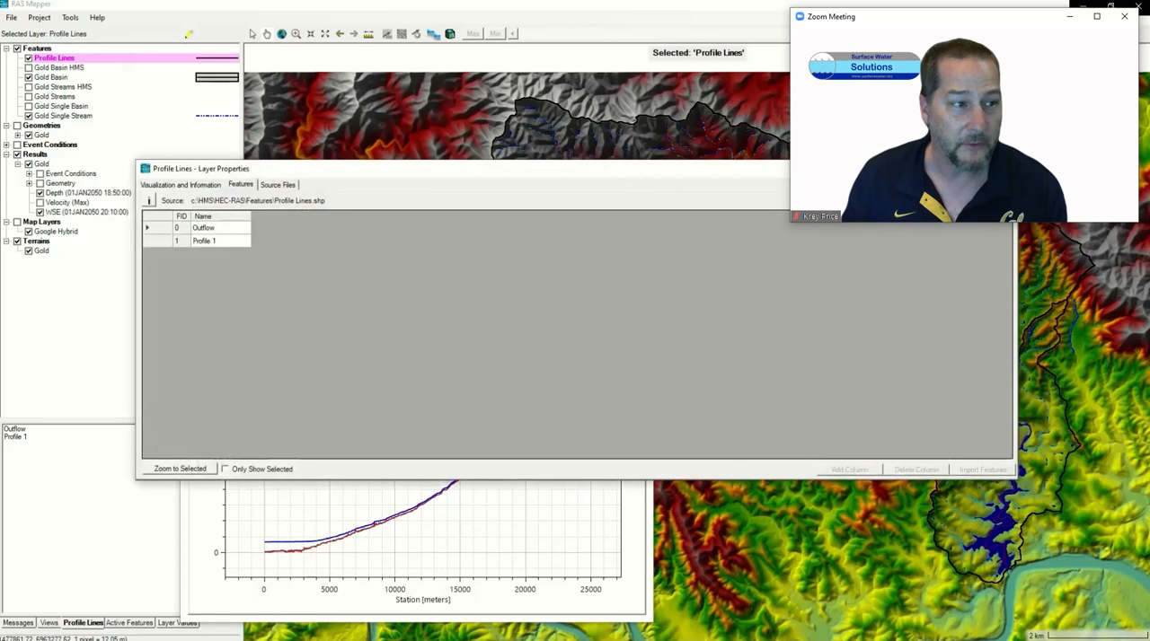
pyautogui.click(180, 184)
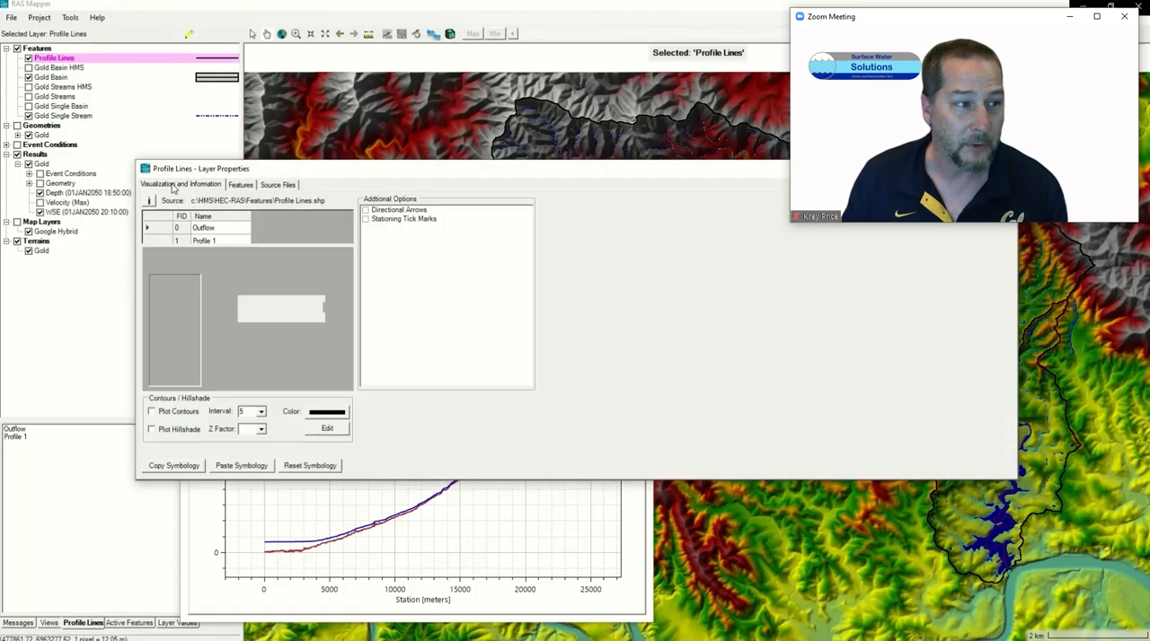
pyautogui.click(365, 219)
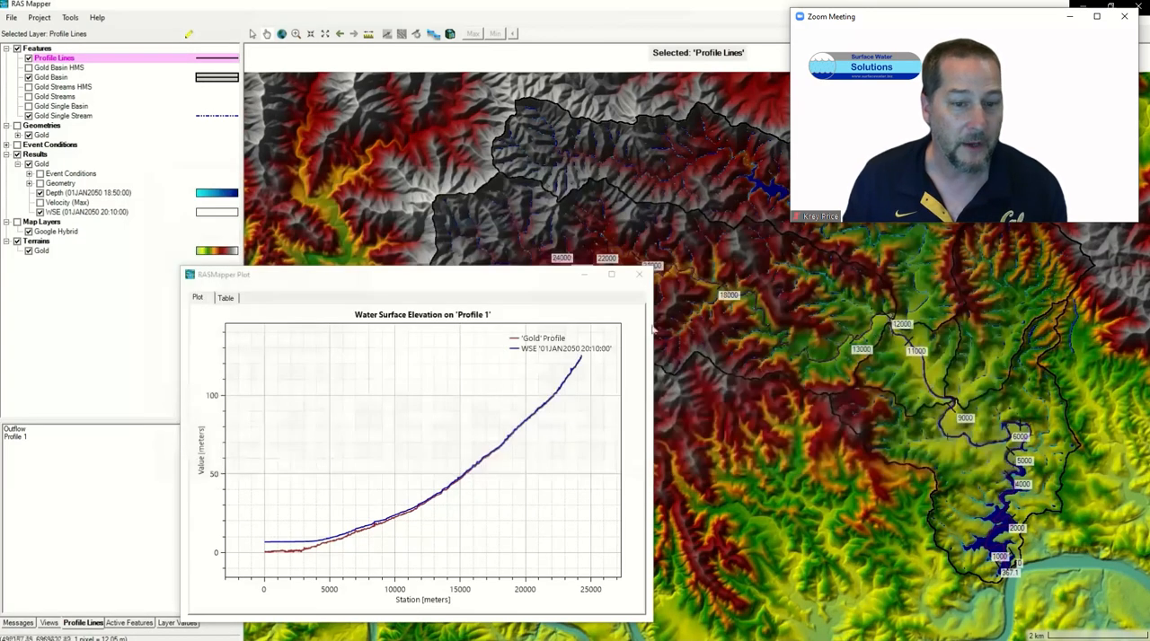
pyautogui.moveTo(516, 283); pyautogui.dragTo(611, 367)
# Step: Rename the profile line Profile 1 as Gold Creek and move the plot window away from the map
pyautogui.click(20, 438)
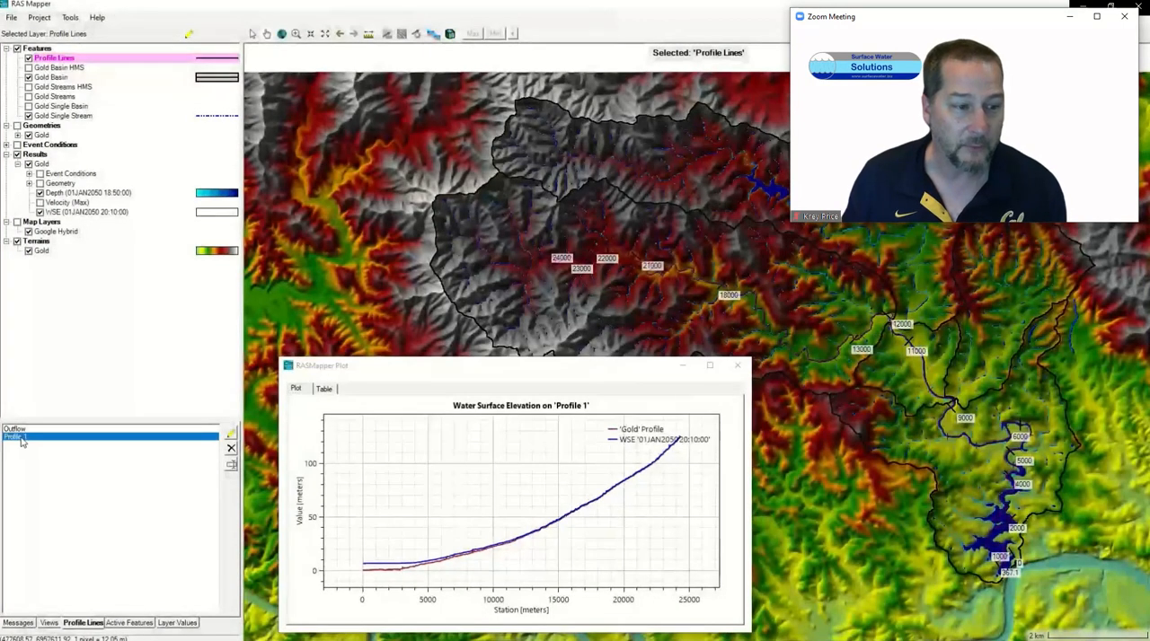
pyautogui.rightClick(19, 440)
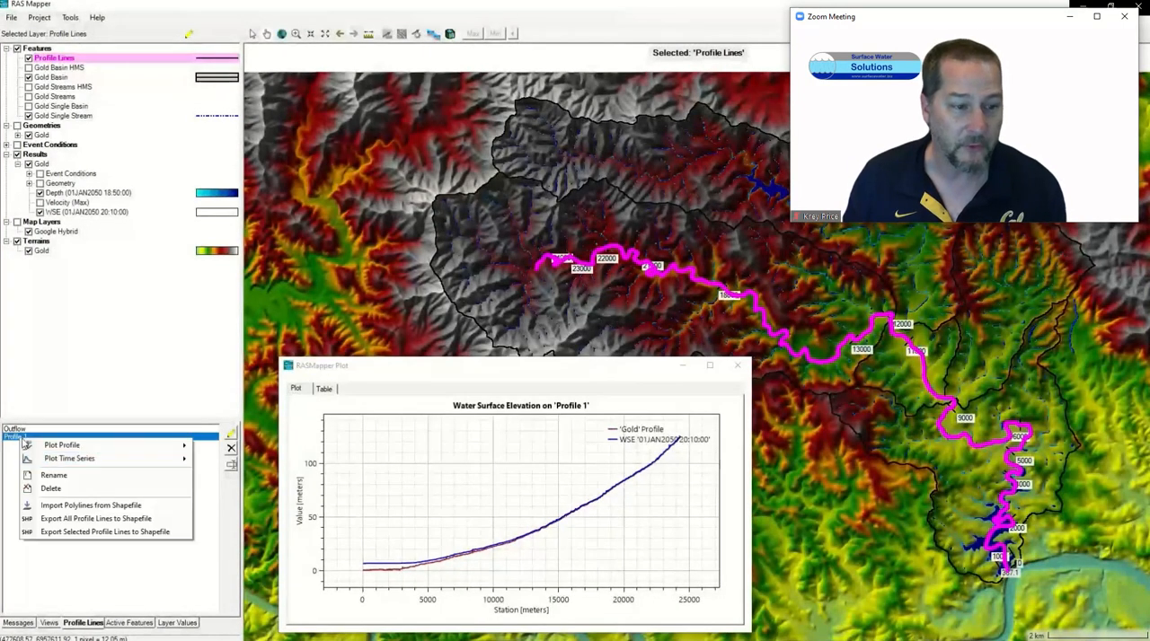
pyautogui.click(49, 491)
pyautogui.write('Gold C')
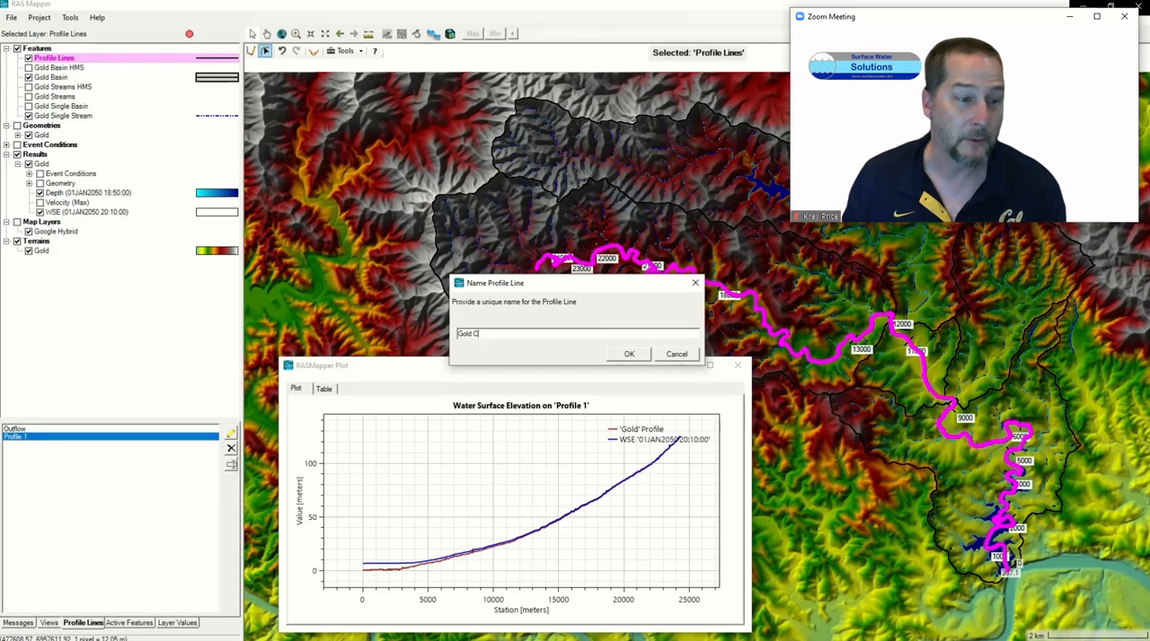
pyautogui.write('reek')
pyautogui.press('Return')
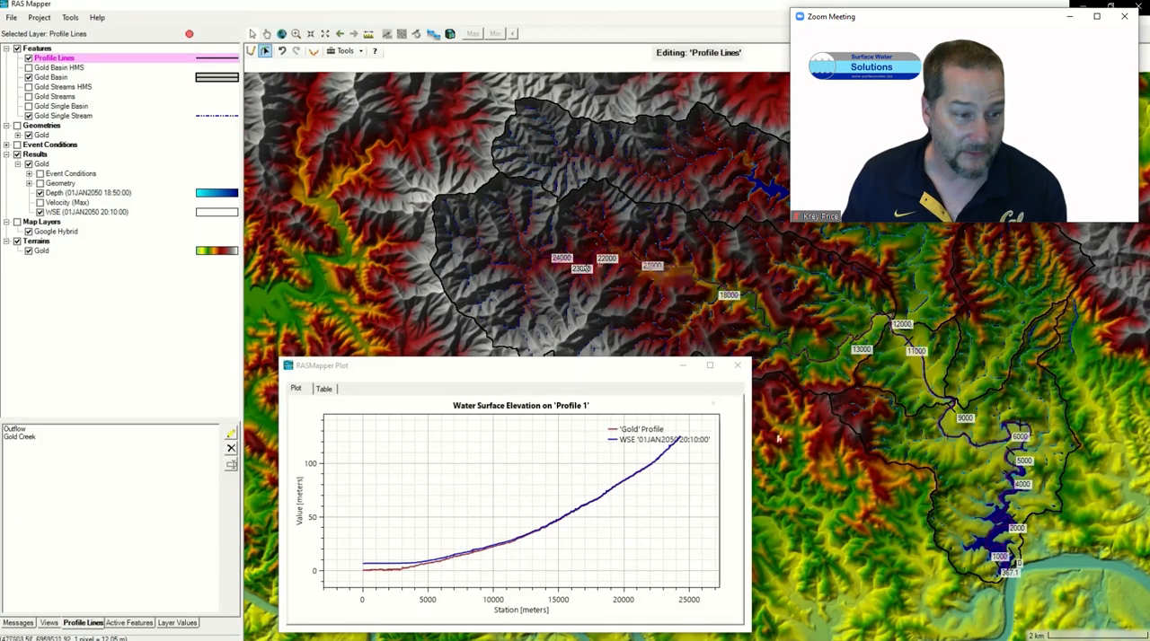
pyautogui.moveTo(309, 366); pyautogui.dragTo(57, 364)
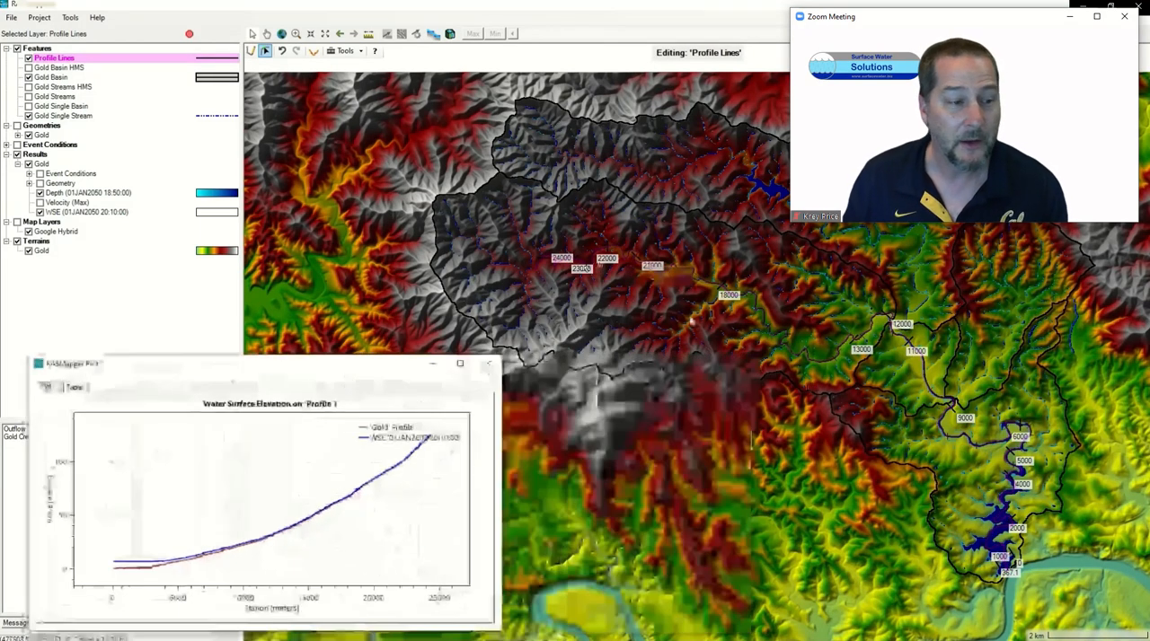